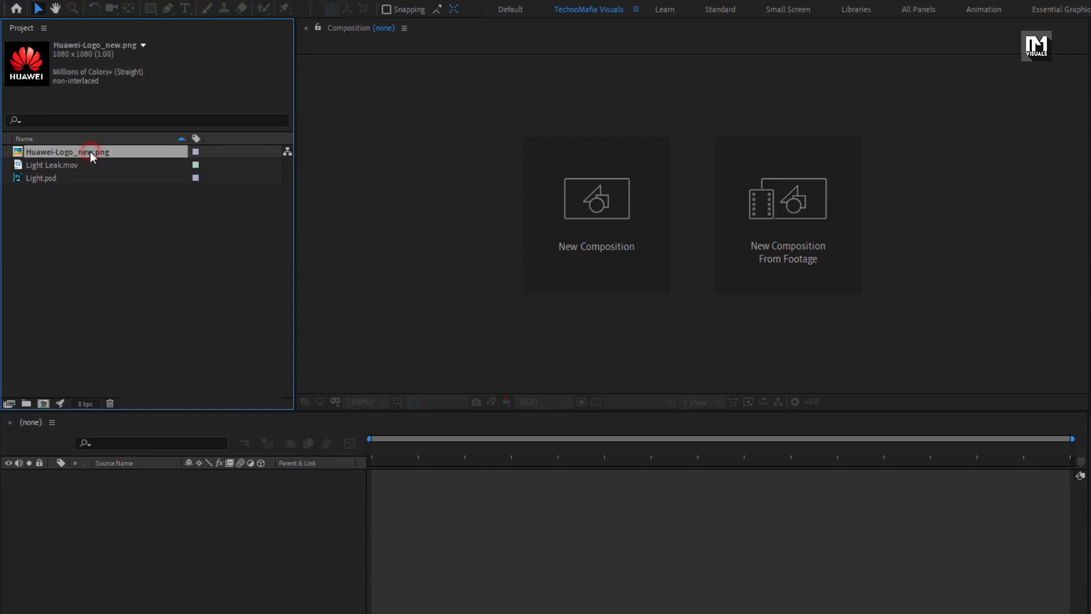
Create an HD composition named Saber_Logo with a duration of 0:00:05:00
click(89, 166)
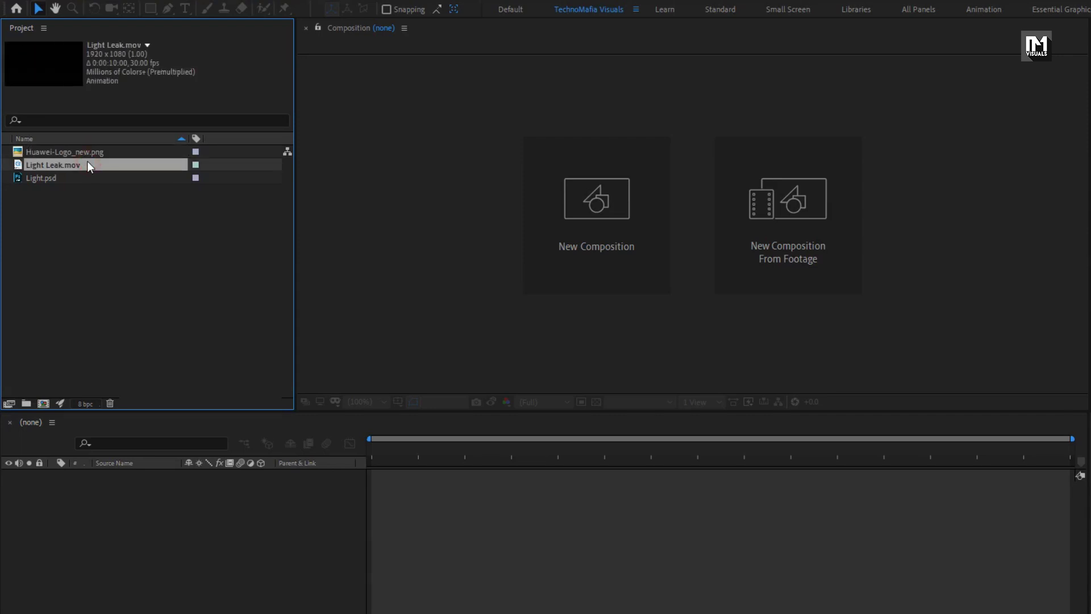
click(87, 180)
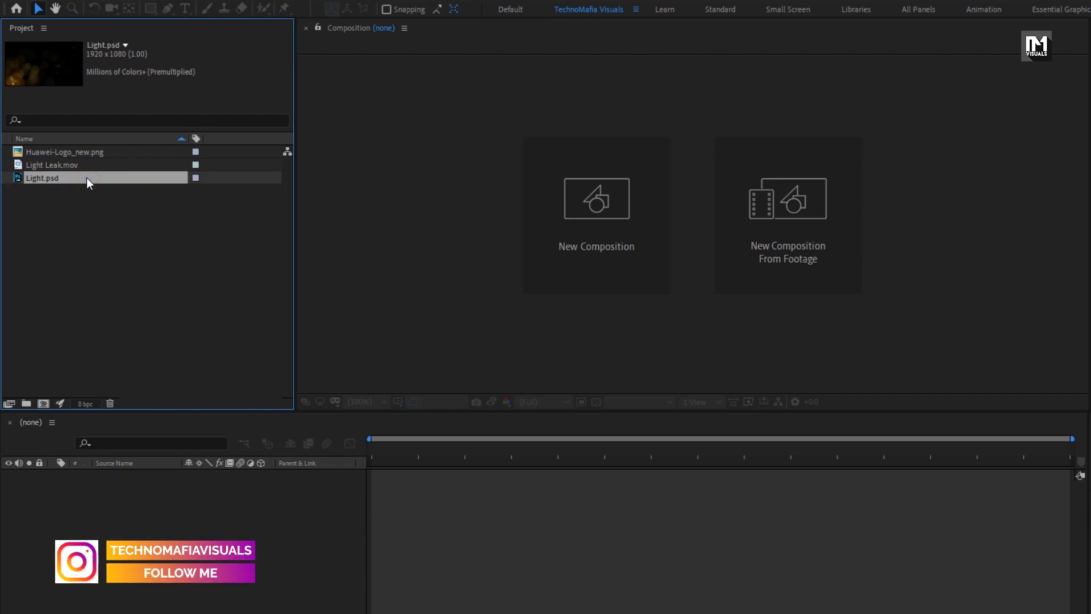
key(ctrl+n)
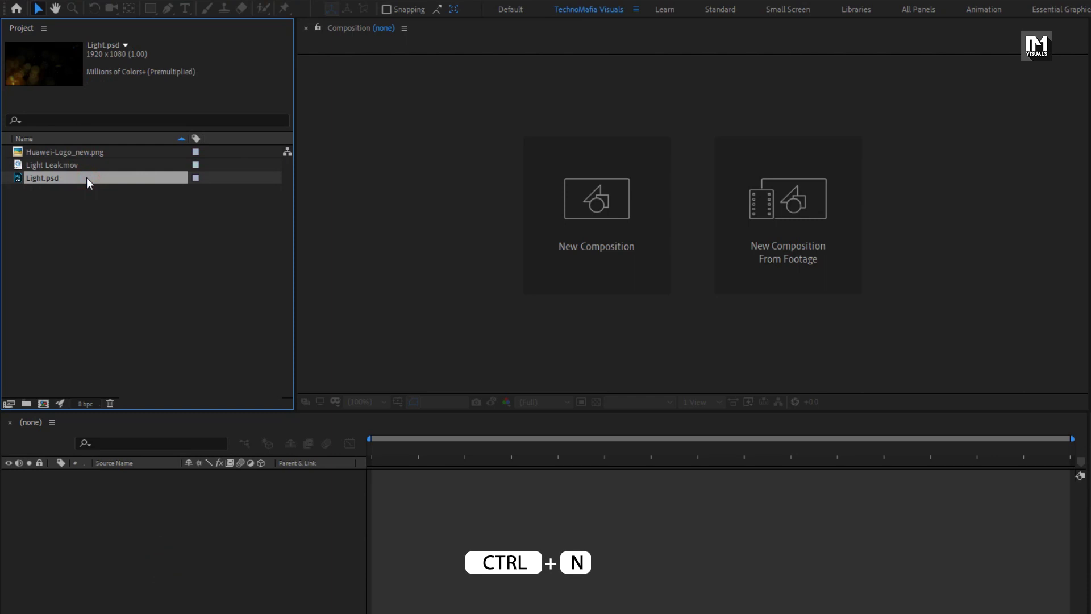
click(43, 403)
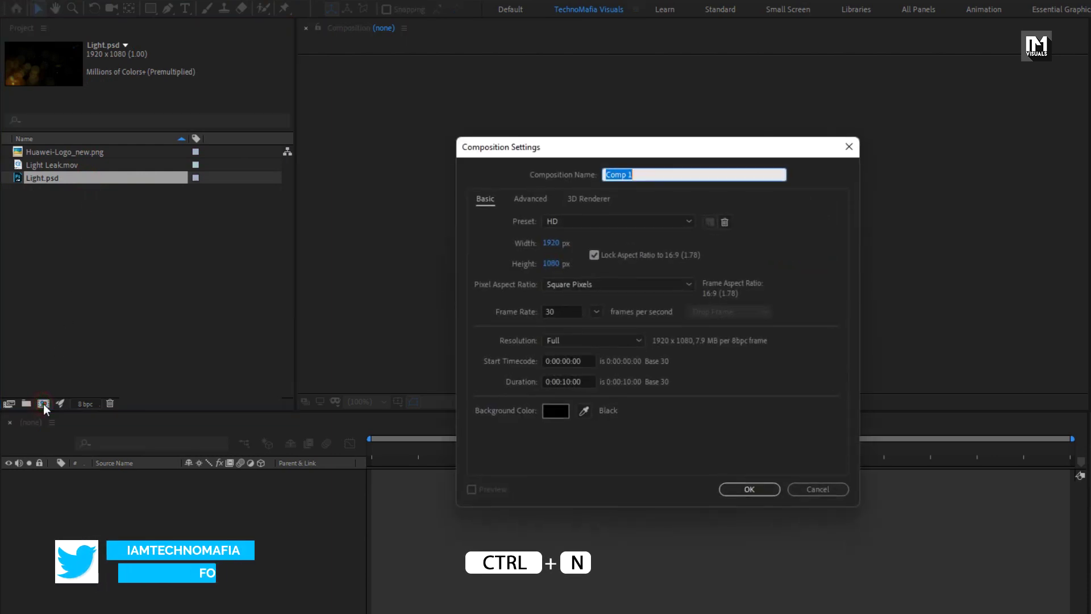
text(Saber)
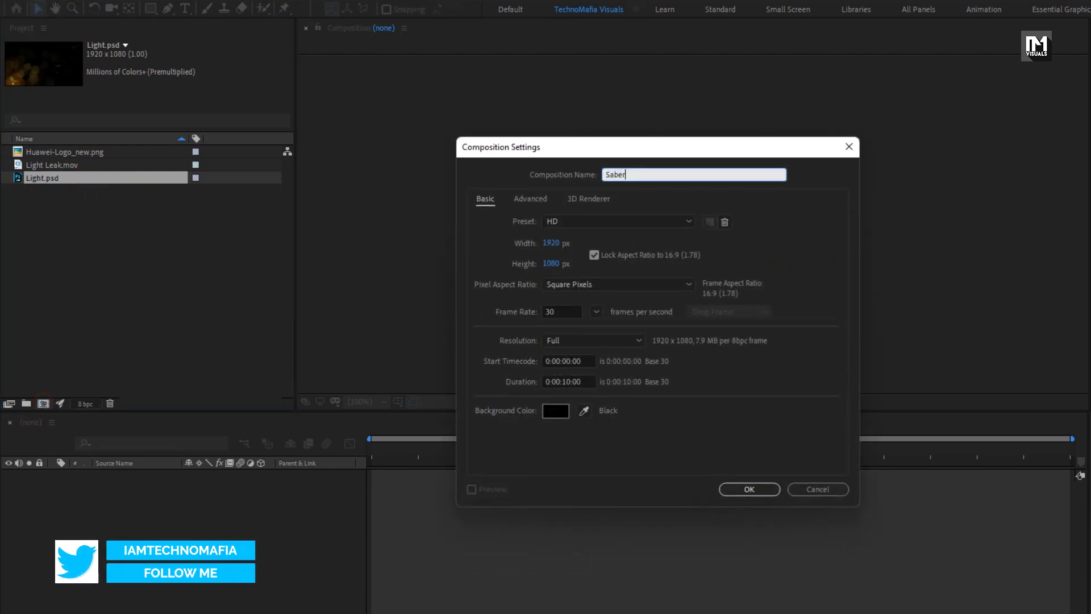
text(_Logo)
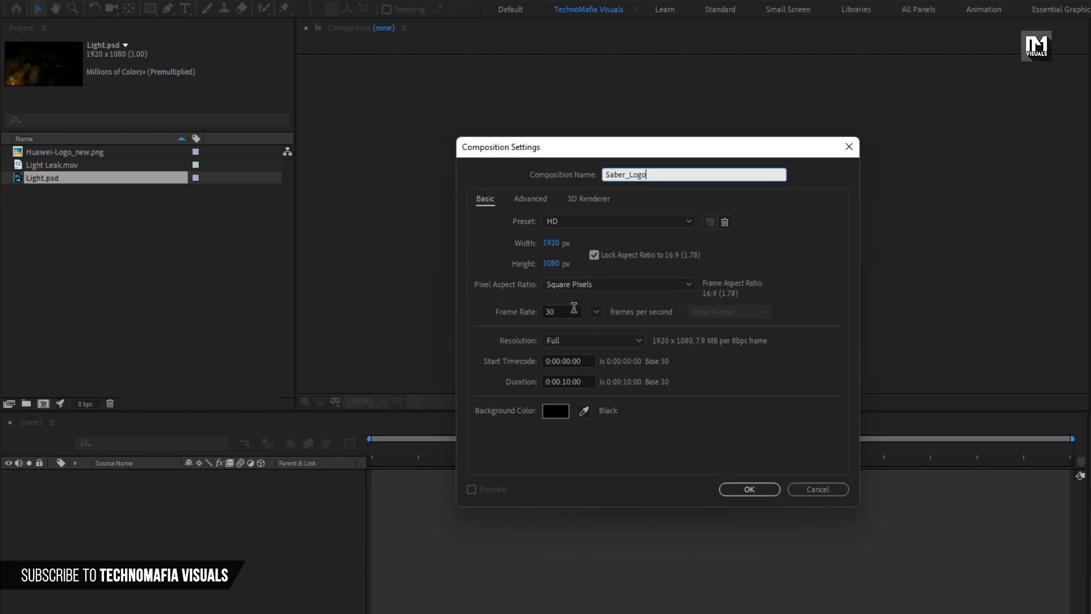
click(562, 381)
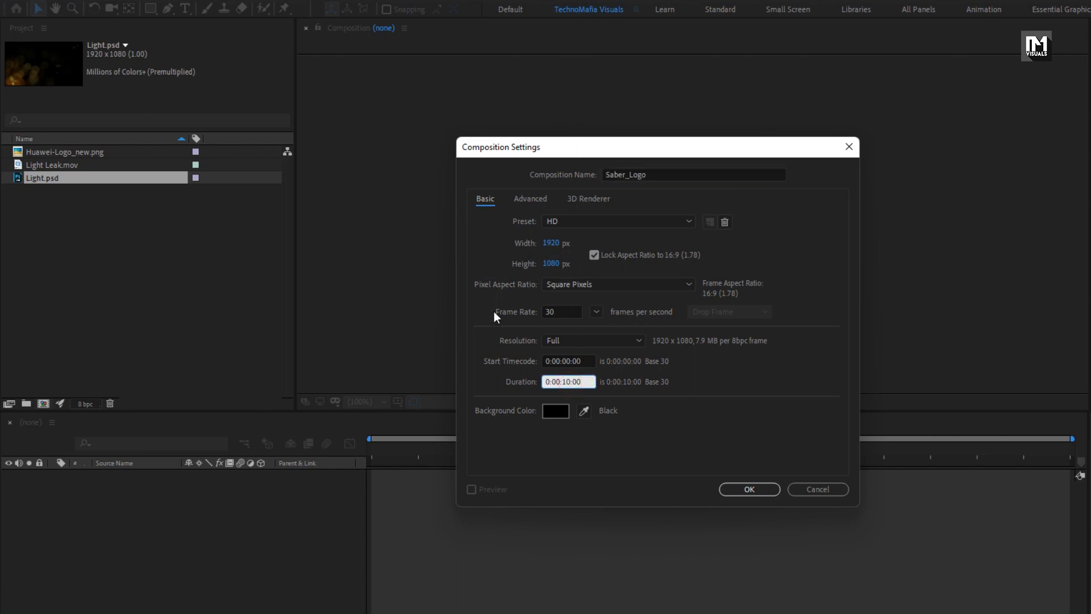
key(BackSpace)
key(BackSpace)
text(05)
click(762, 492)
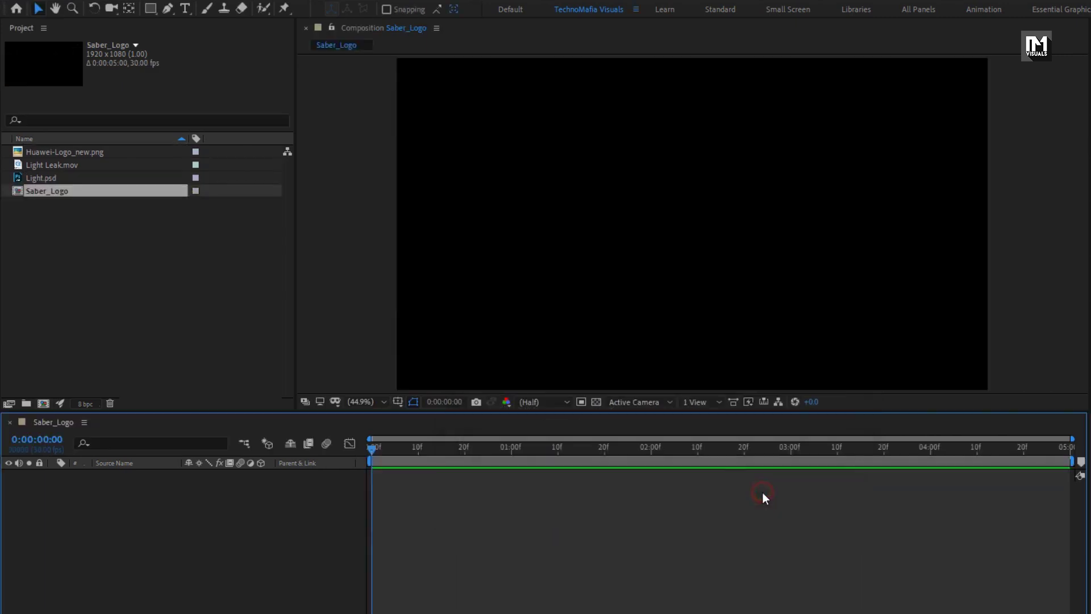
Add Huawei-Logo_new.png to the Saber_Logo composition and scale the layer to 55%
drag(85, 152, 131, 503)
key(s)
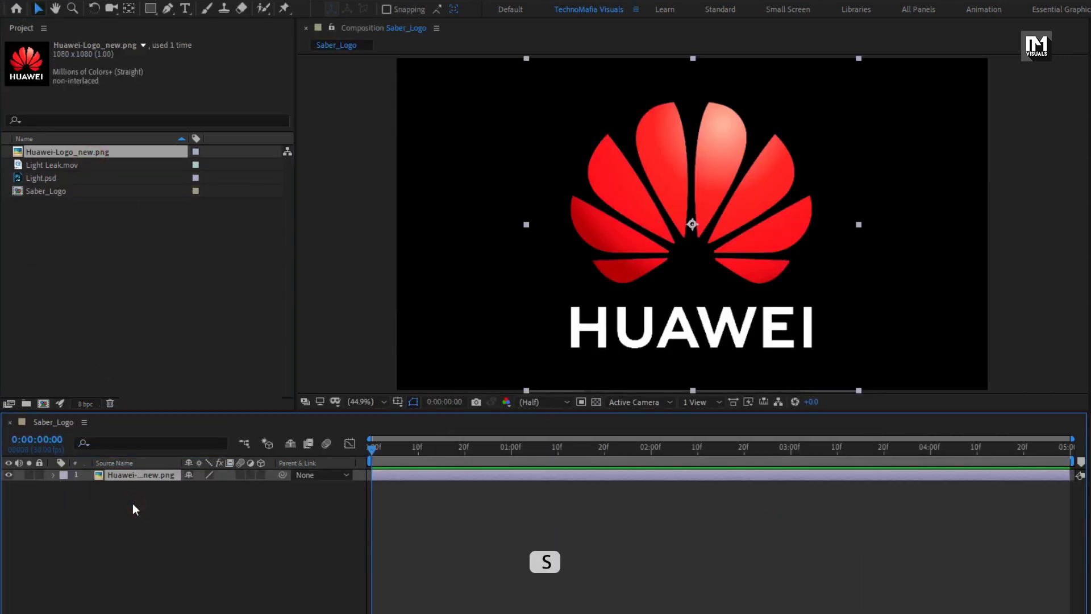
drag(227, 486, 206, 489)
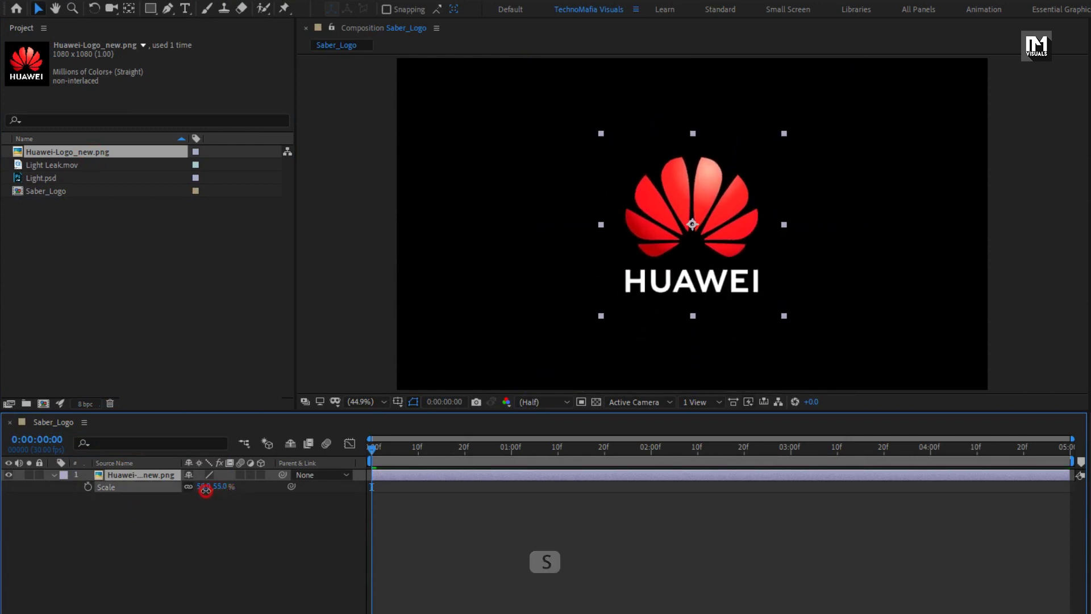
click(53, 475)
Pre-compose the Huawei logo layer as Logo, moving all attributes into the new composition
right_click(115, 475)
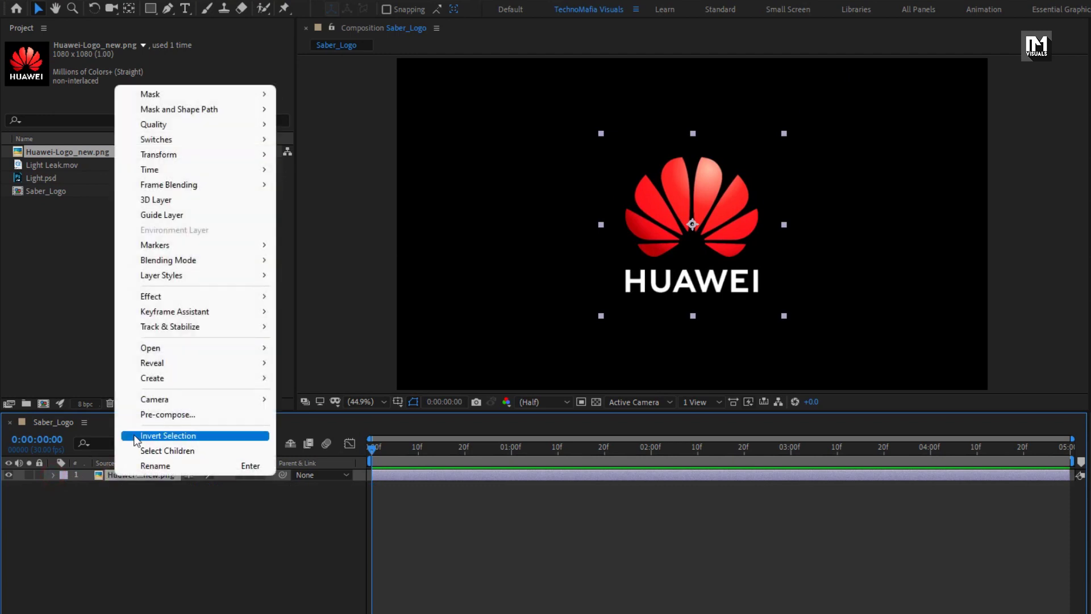
click(171, 415)
text(Logo)
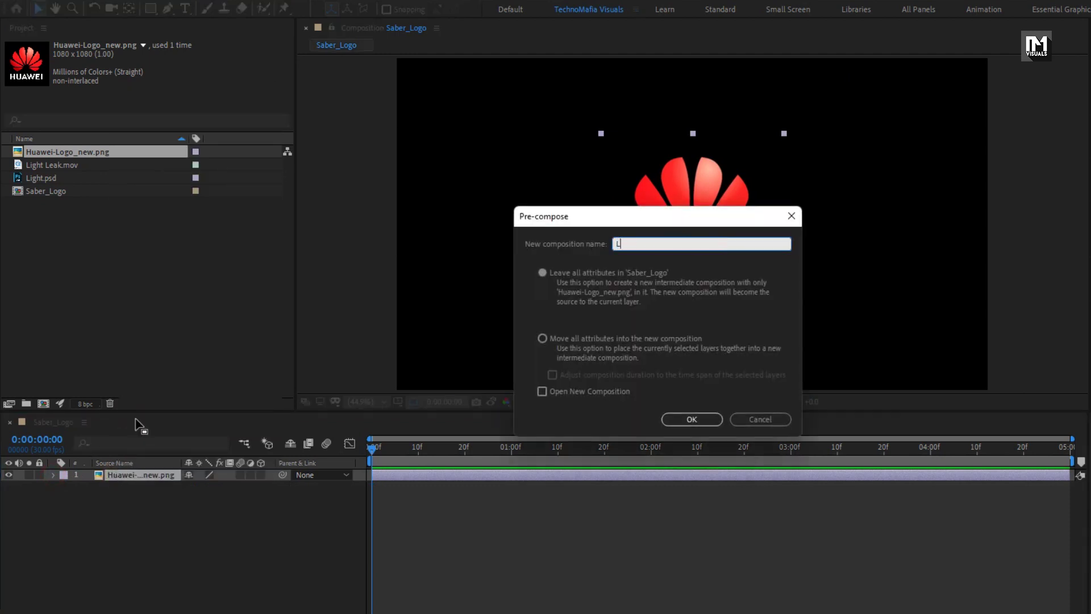
click(545, 339)
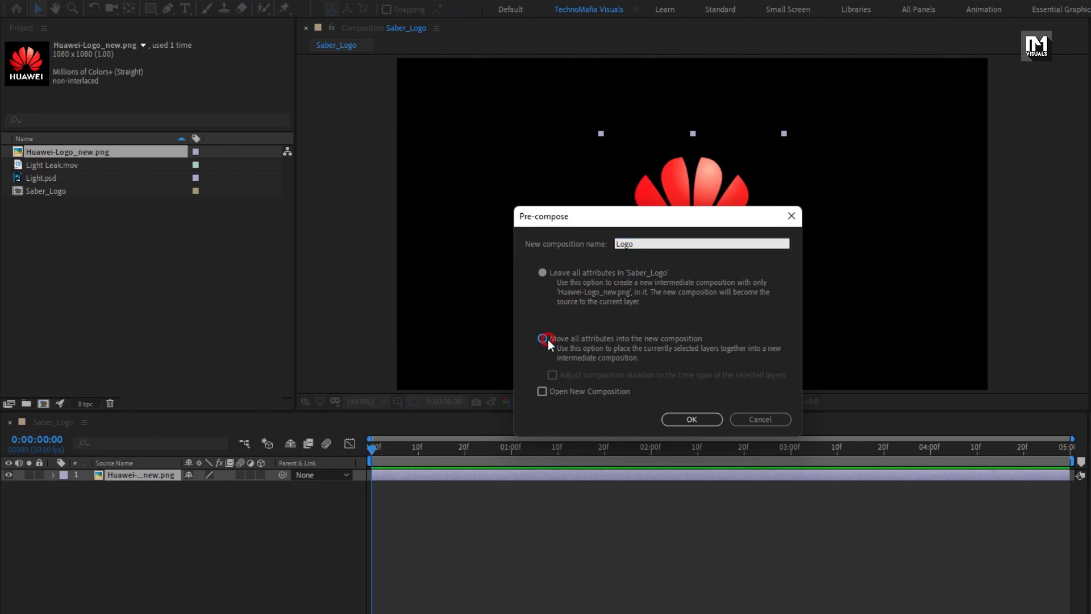
click(691, 420)
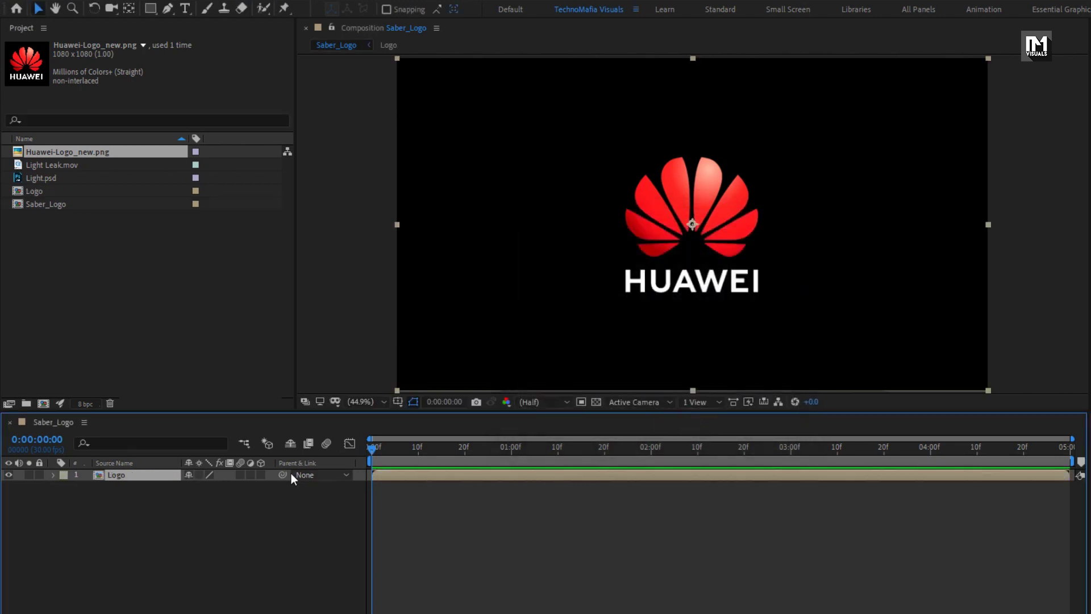
Auto-trace the Logo layer's alpha channel for the current frame, with the preview enabled, to generate masks around the artwork
click(142, 475)
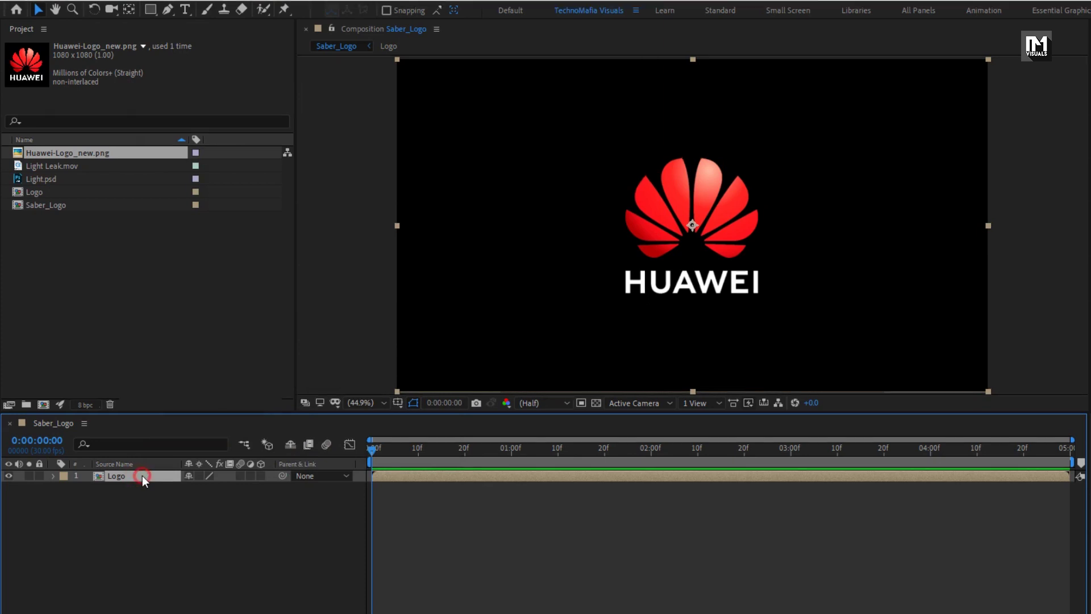
click(119, 9)
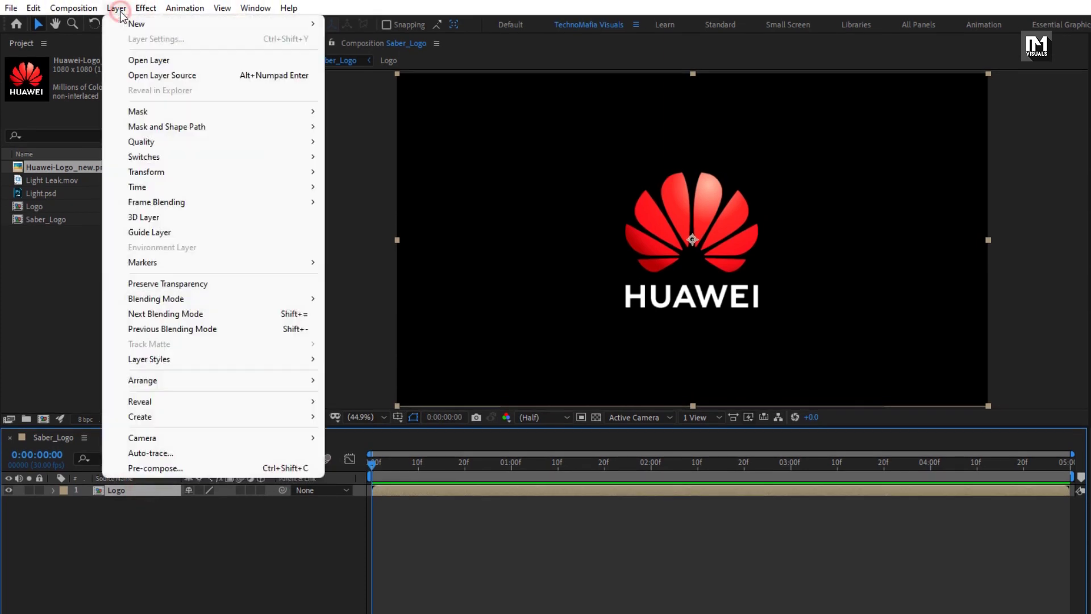
click(174, 459)
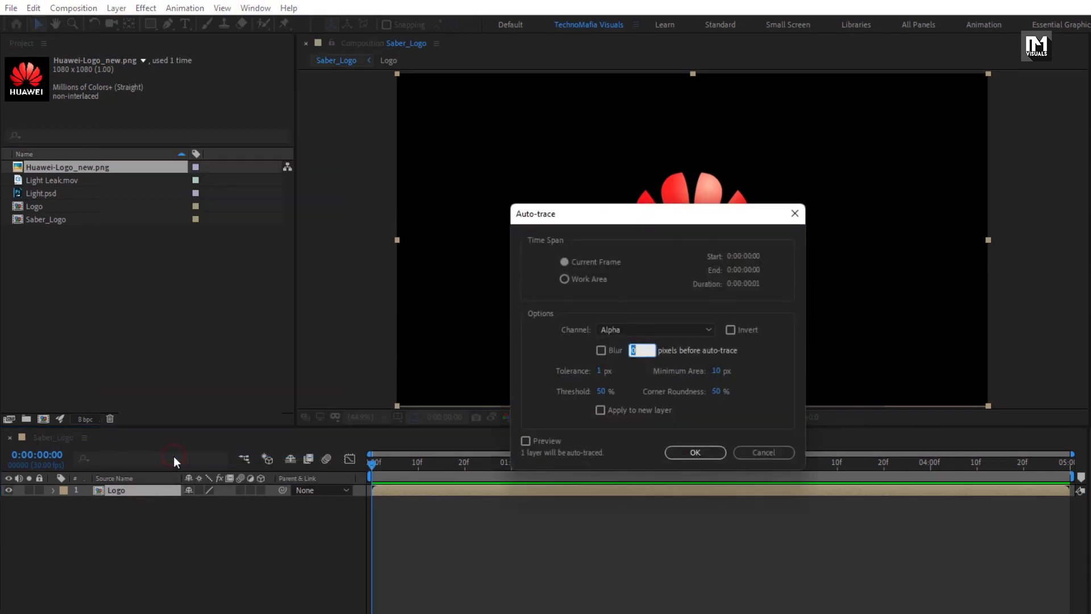
drag(541, 210, 241, 164)
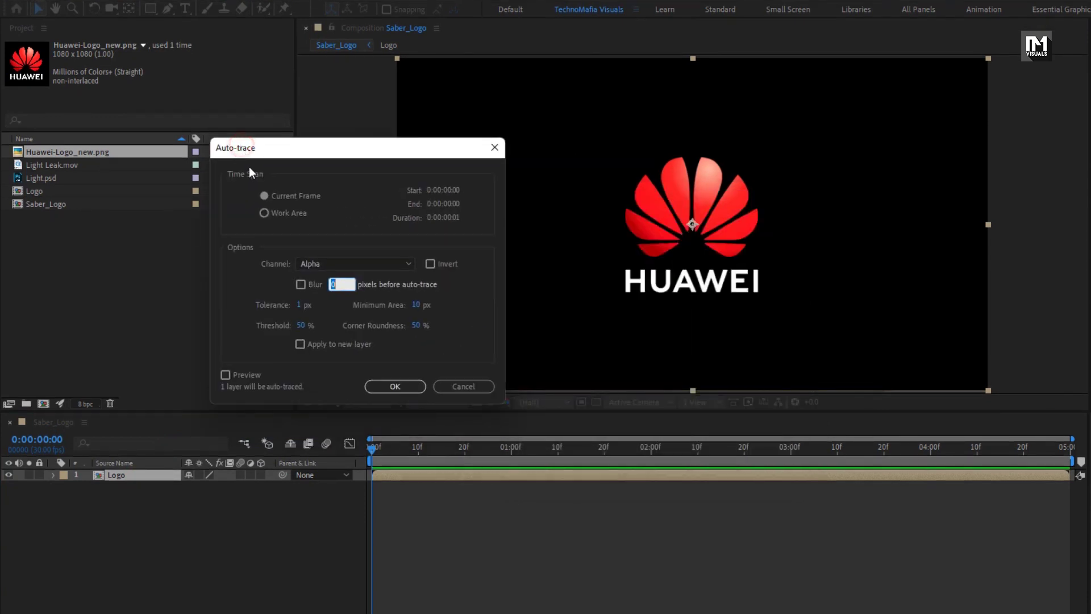
click(239, 375)
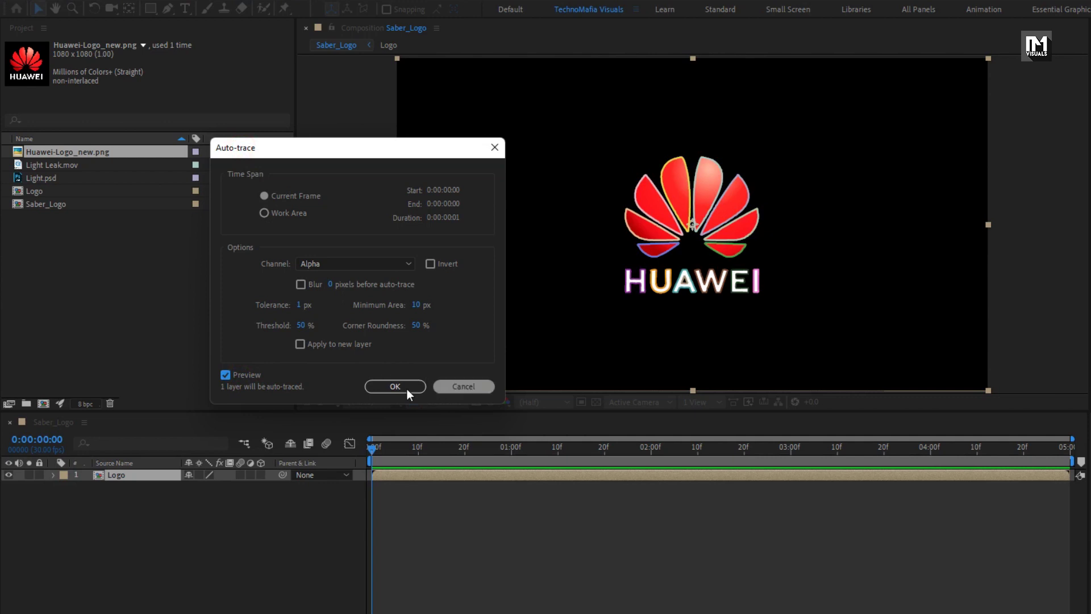
click(392, 387)
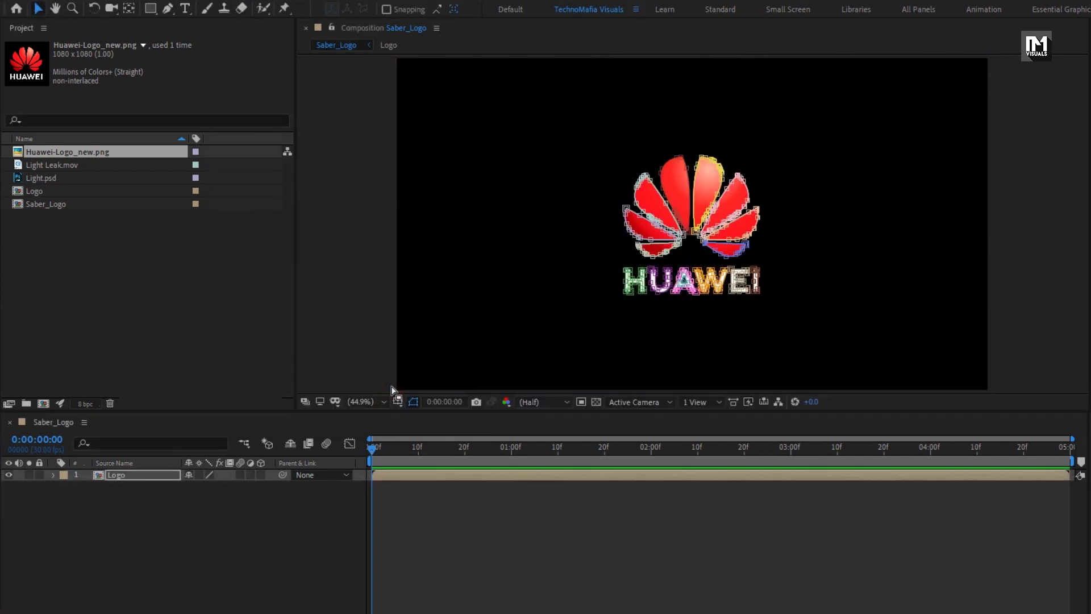
Apply the Video Copilot Saber effect to the Logo layer
click(139, 476)
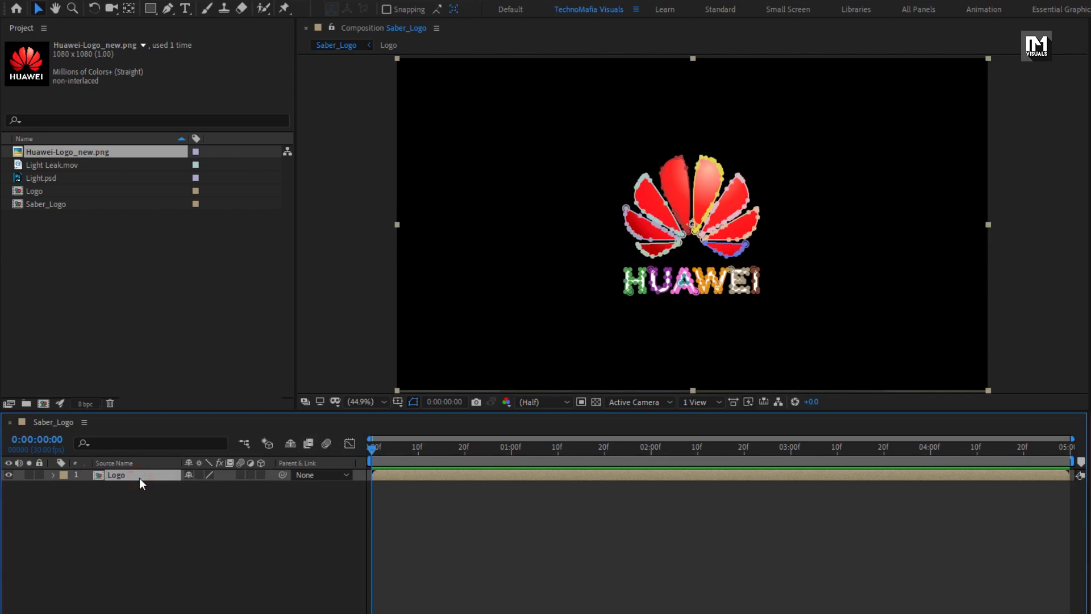
click(991, 26)
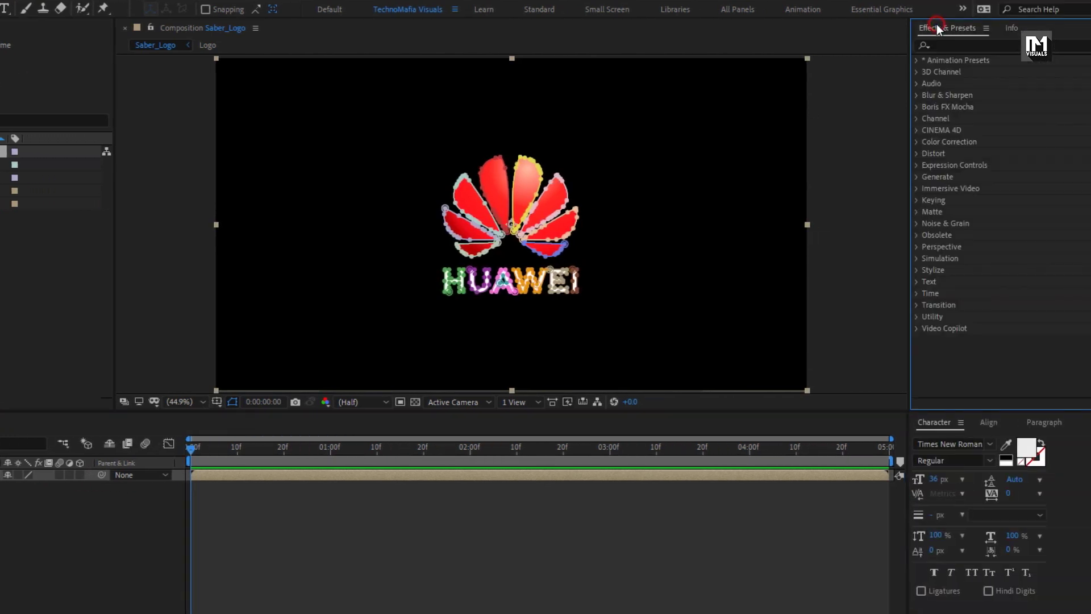
click(917, 329)
click(955, 352)
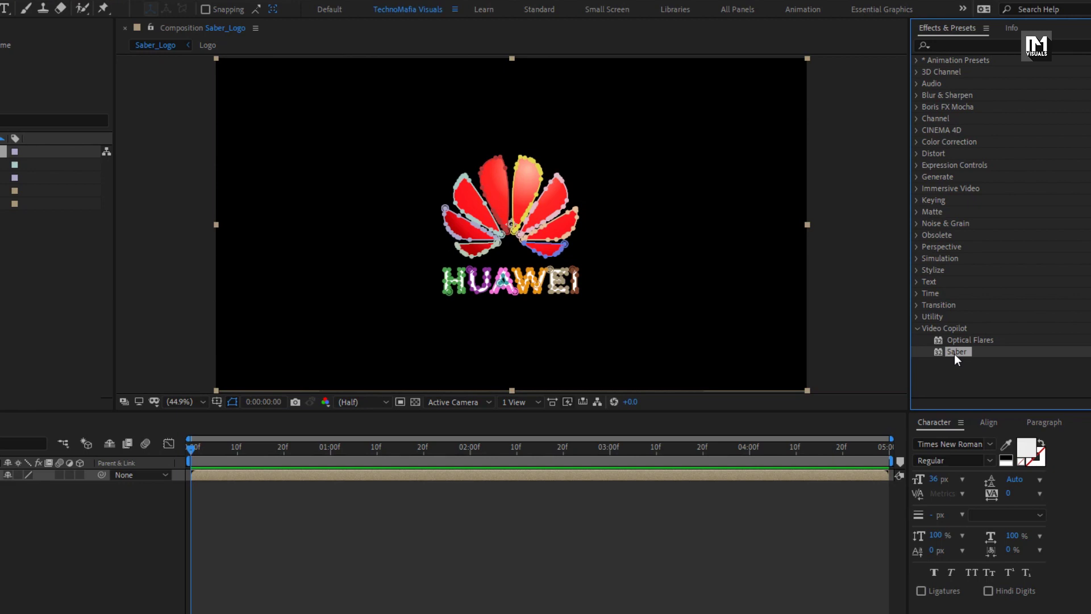
drag(956, 351, 514, 220)
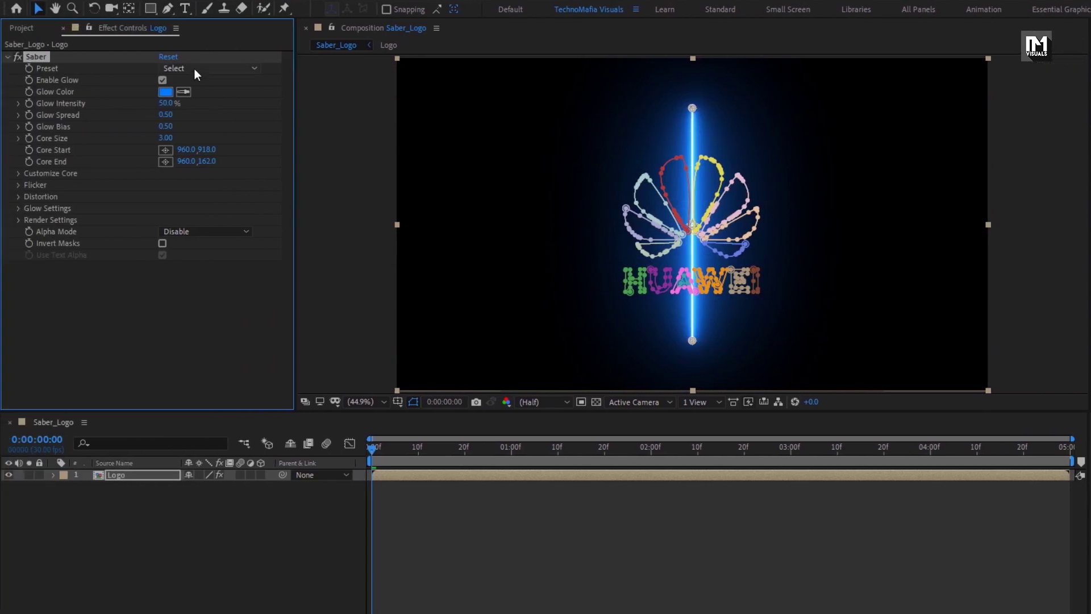
Set Saber to the Arc Reactor preset with Layer Masks as the core type, and preview it with the mask outlines hidden
click(193, 67)
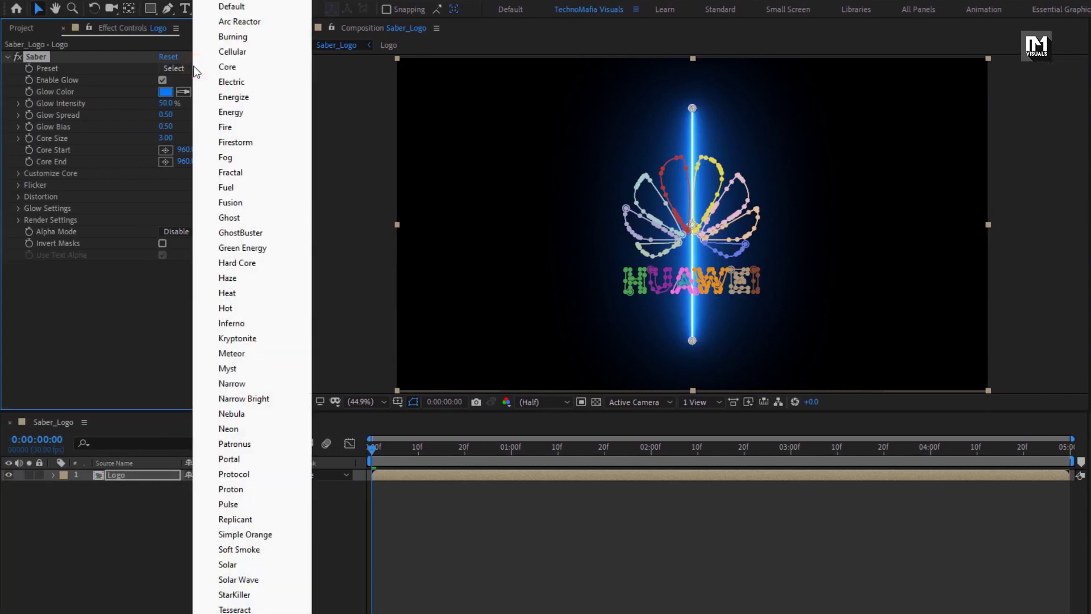
click(233, 21)
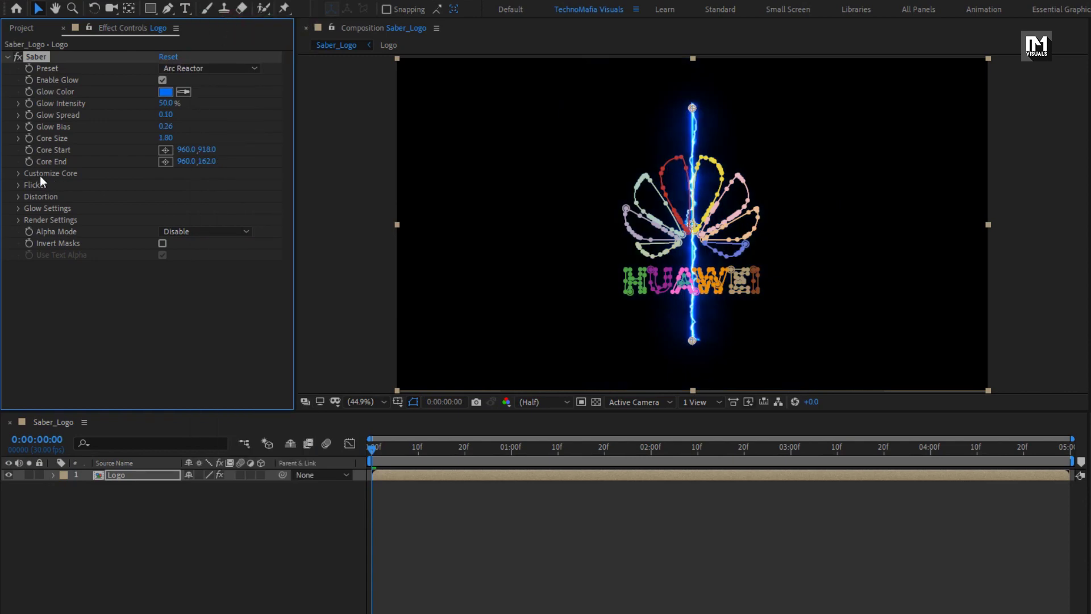
click(19, 174)
click(180, 185)
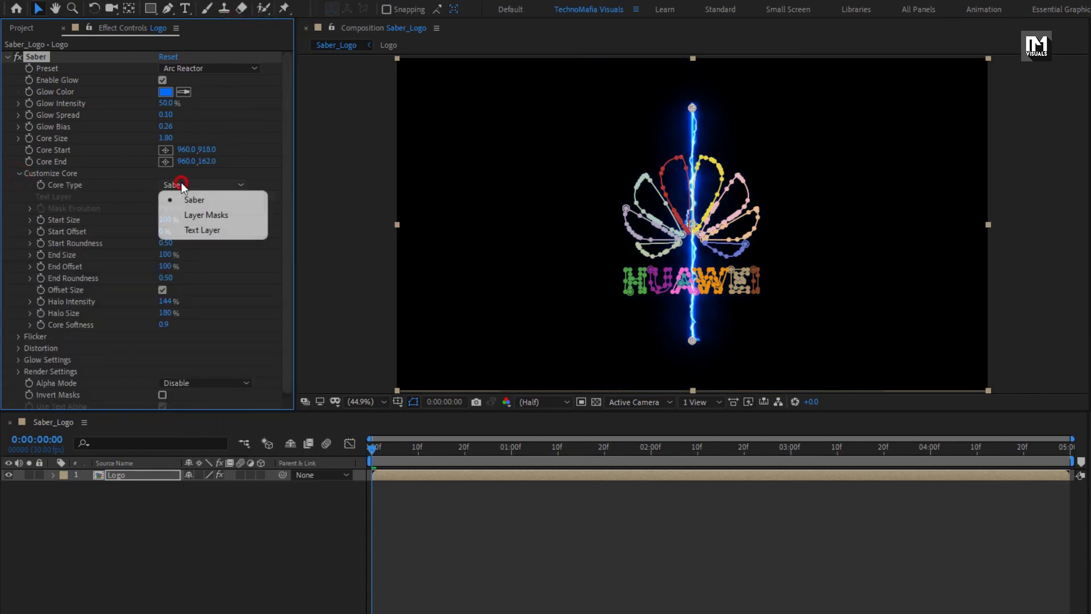
click(245, 214)
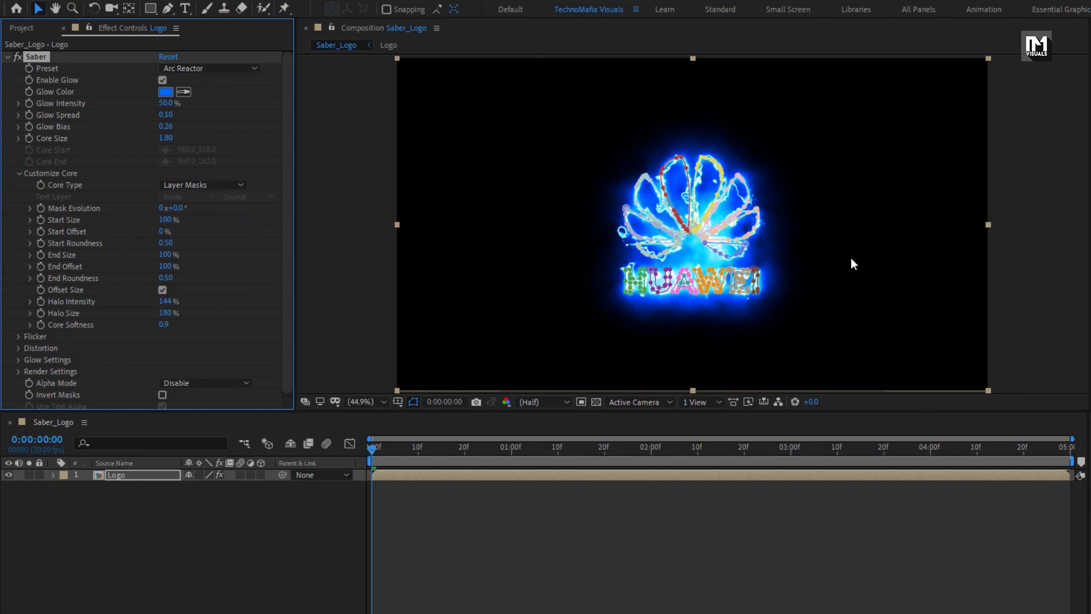
click(412, 402)
drag(398, 449, 432, 448)
Set Saber's Glow Intensity to 30%, Glow Spread to 0.05 and Glow Bias to 0.13
click(166, 103)
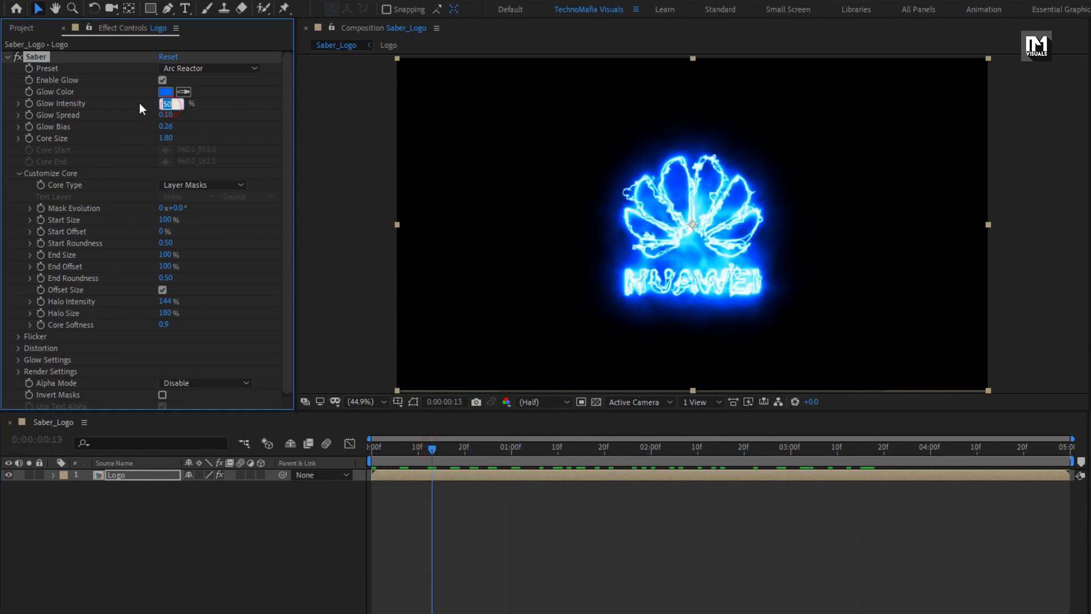
text(30)
key(Return)
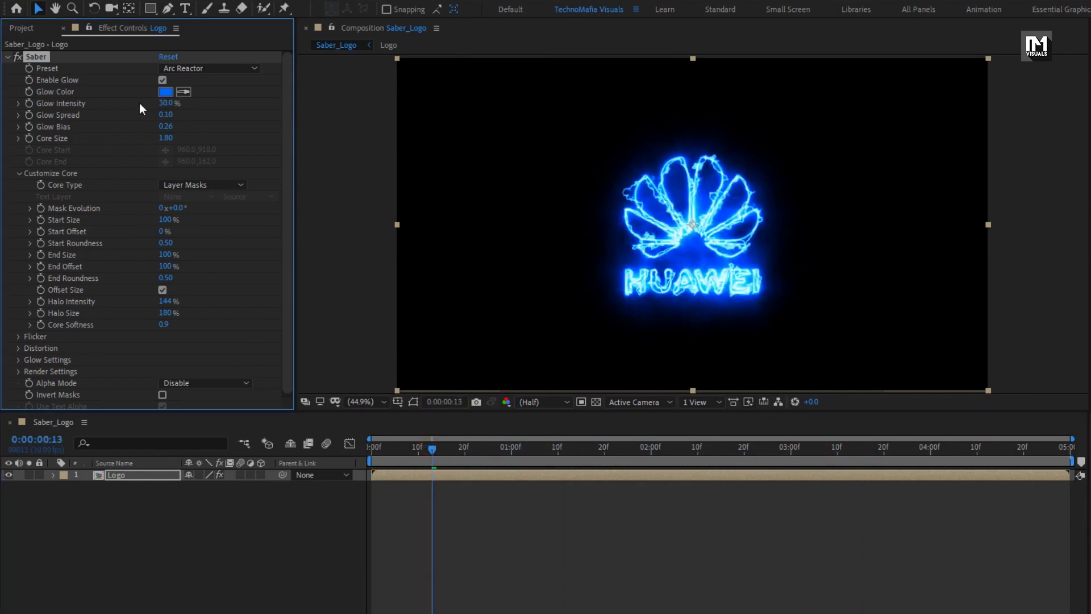
click(165, 114)
key(Return)
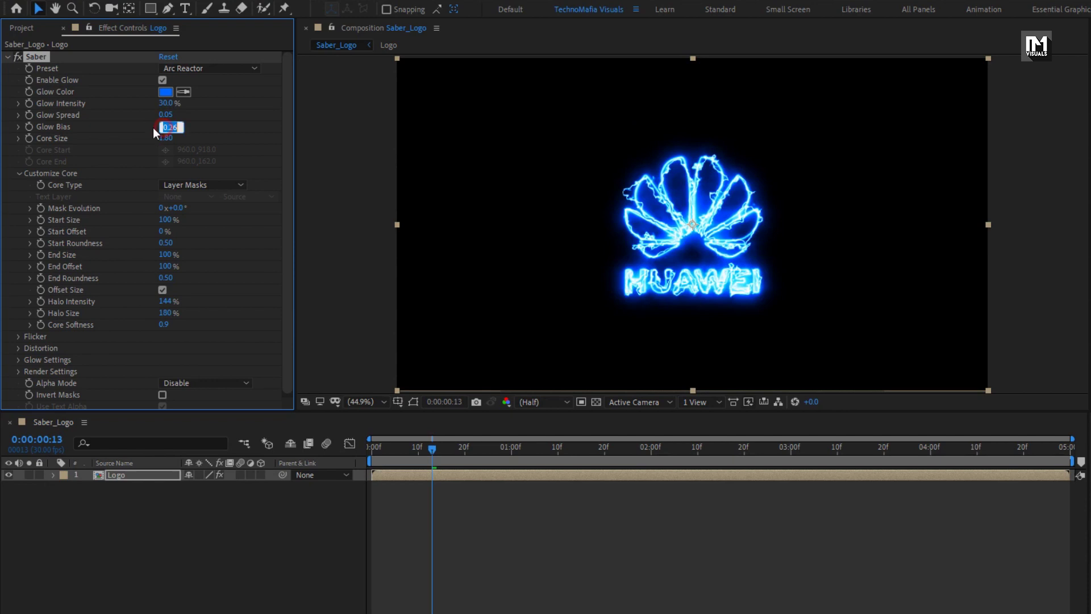
text(0.13)
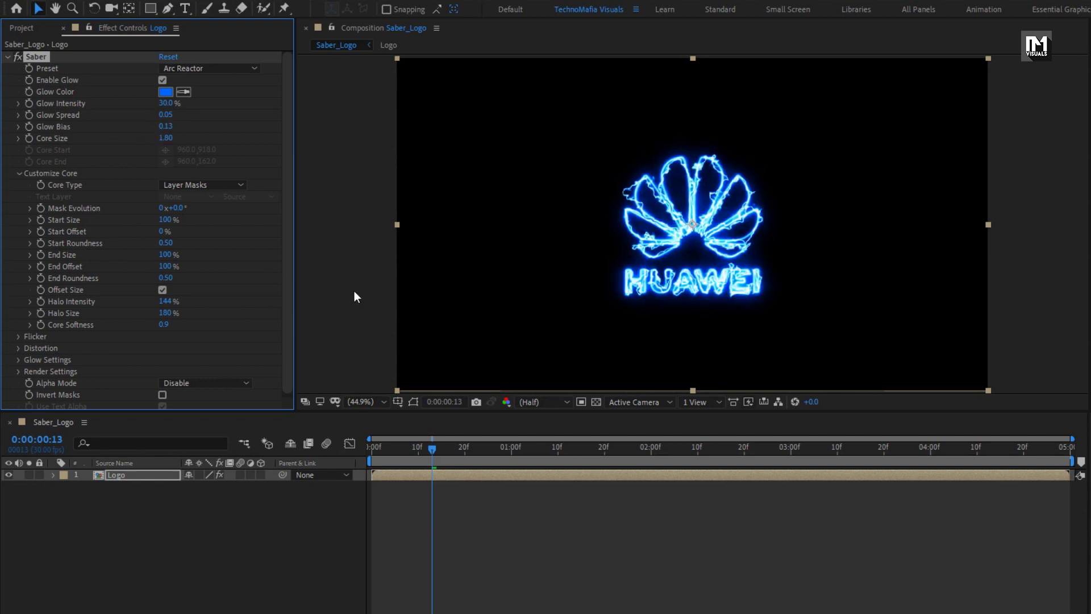
Enable keyframing for Saber's Core Size at 0:00:02:00 and set the value to 0
drag(509, 454, 651, 452)
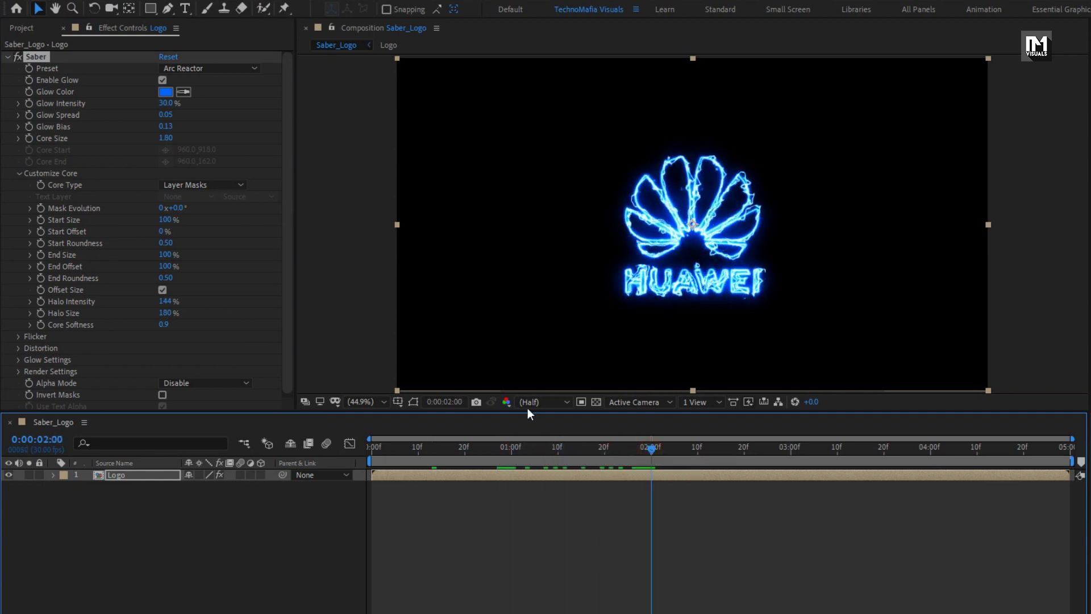
click(30, 138)
click(160, 138)
text(0)
key(Return)
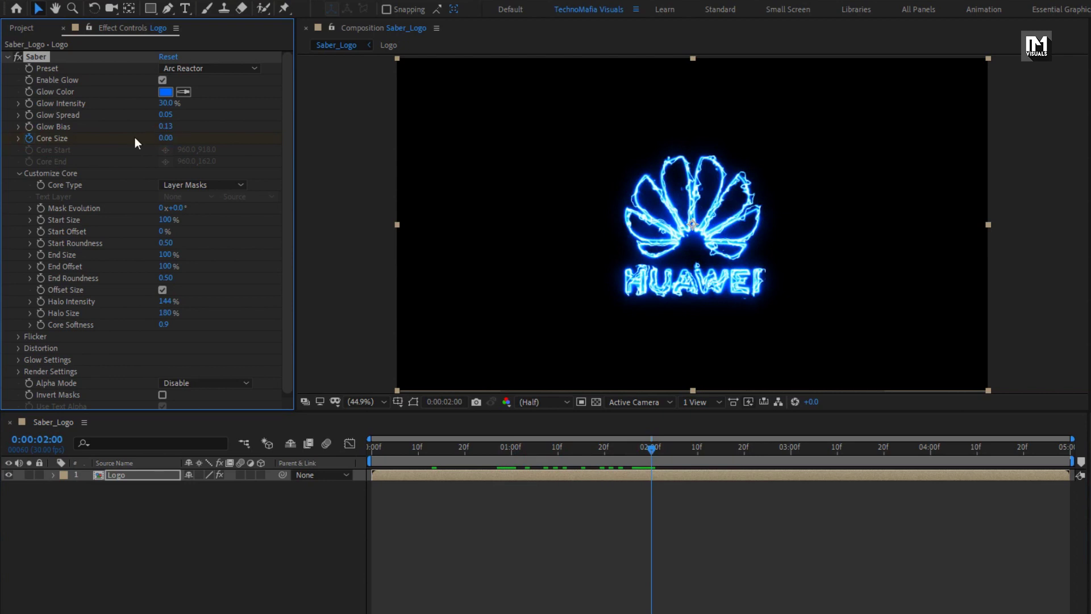
Set Saber's Core Size to 1.2 at 0:00:00:00 and preview the glow's change over the first frames
drag(652, 449, 372, 448)
click(164, 139)
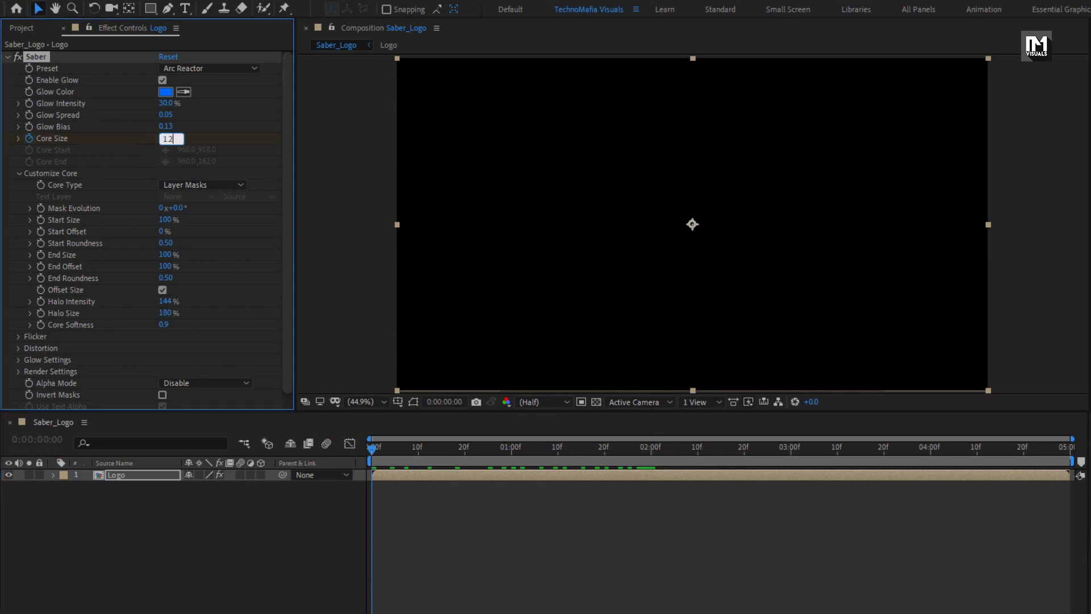
key(Return)
drag(373, 455, 445, 461)
Reveal the Logo layer's keyframed properties and apply Easy Ease to both Core Size keyframes
key(u)
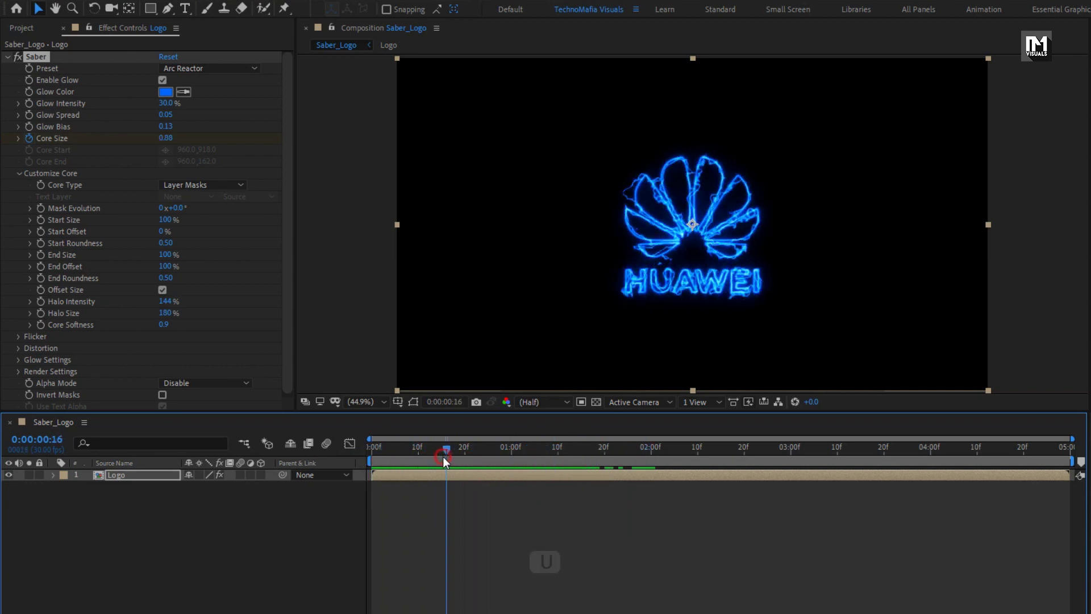
click(169, 476)
key(u)
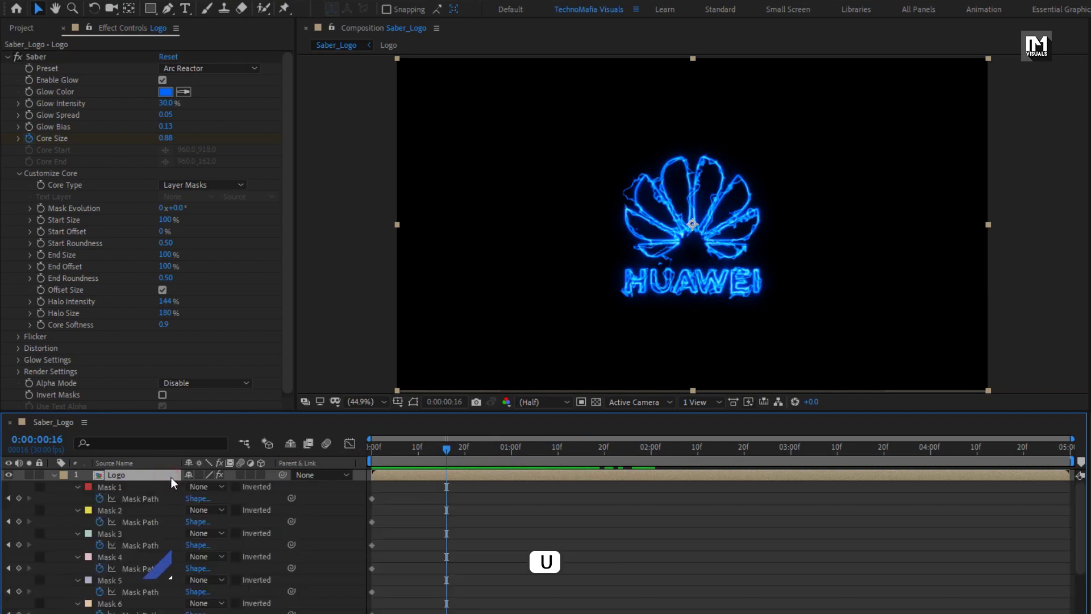
scroll(74, 486, down, 3)
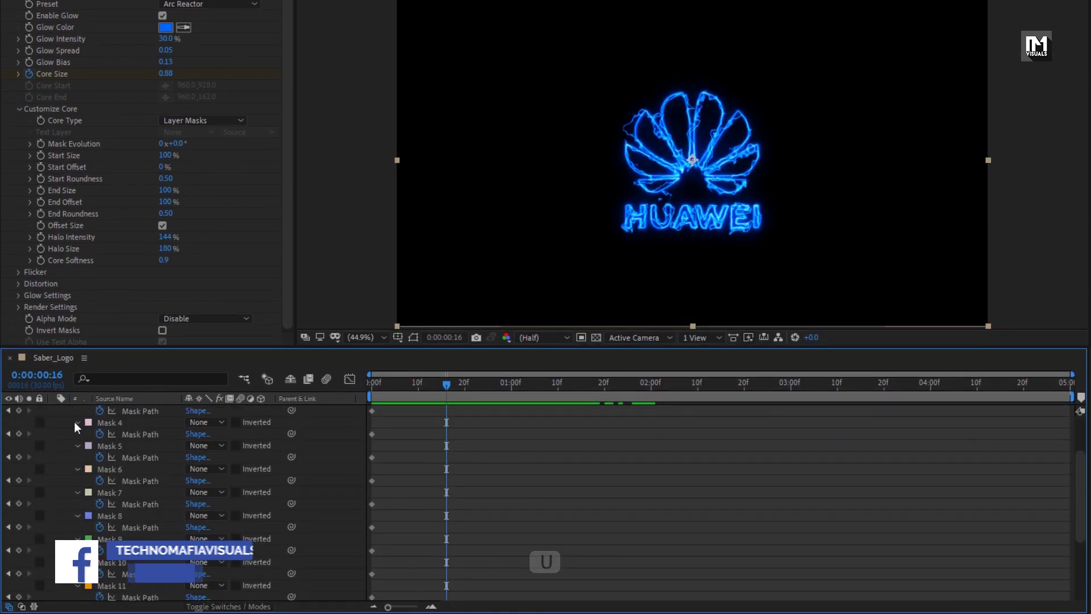
scroll(74, 421, down, 3)
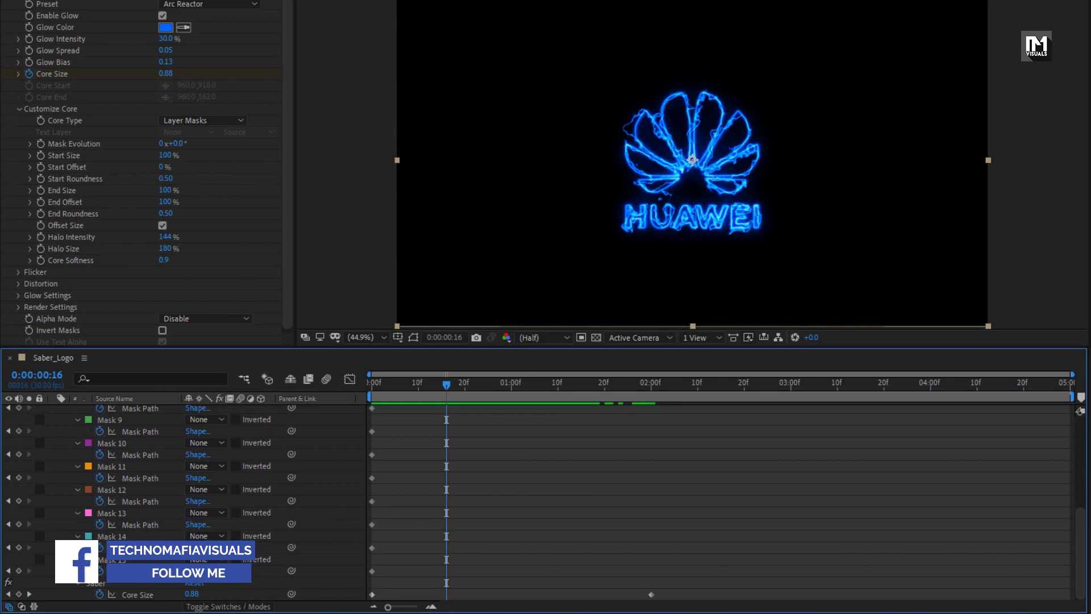
drag(662, 591, 372, 597)
right_click(372, 595)
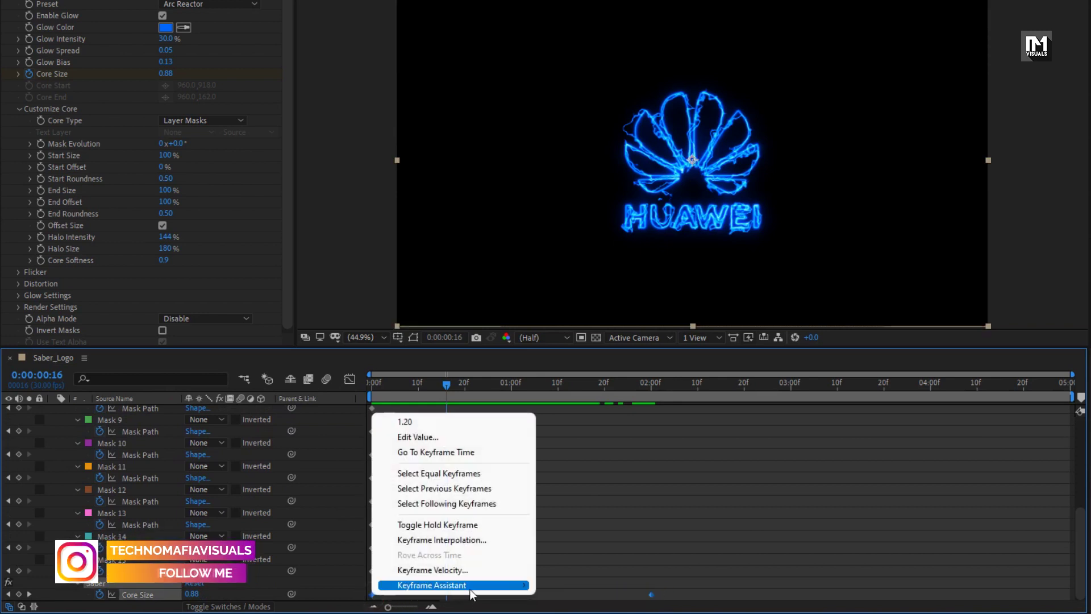
mouse_move(449, 585)
click(567, 497)
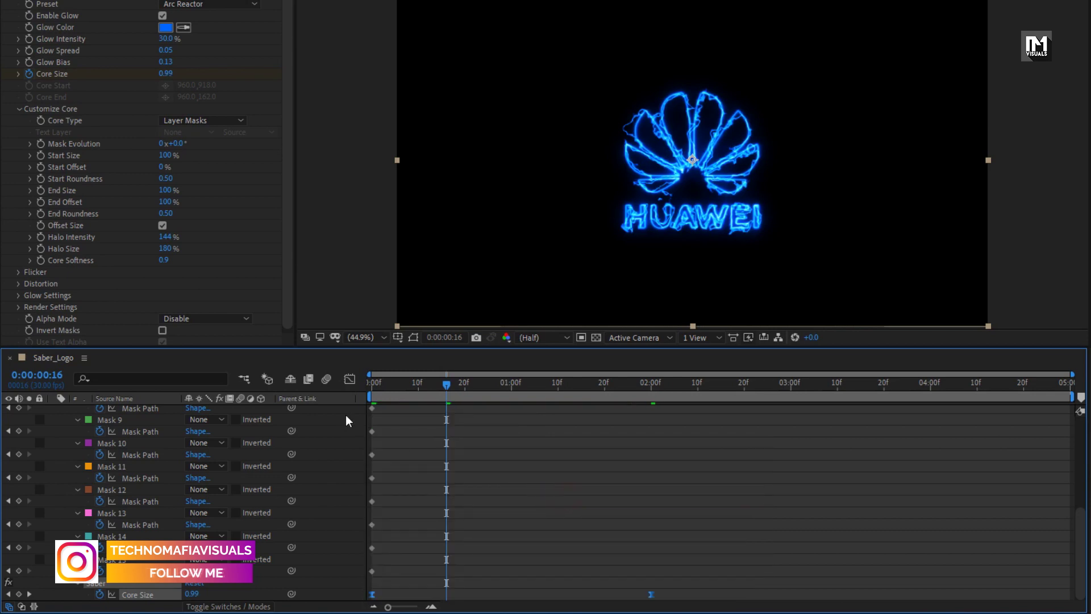
Examine the Core Size speed graph in the Graph Editor, close it and collapse the Logo layer's properties
click(349, 379)
right_click(540, 506)
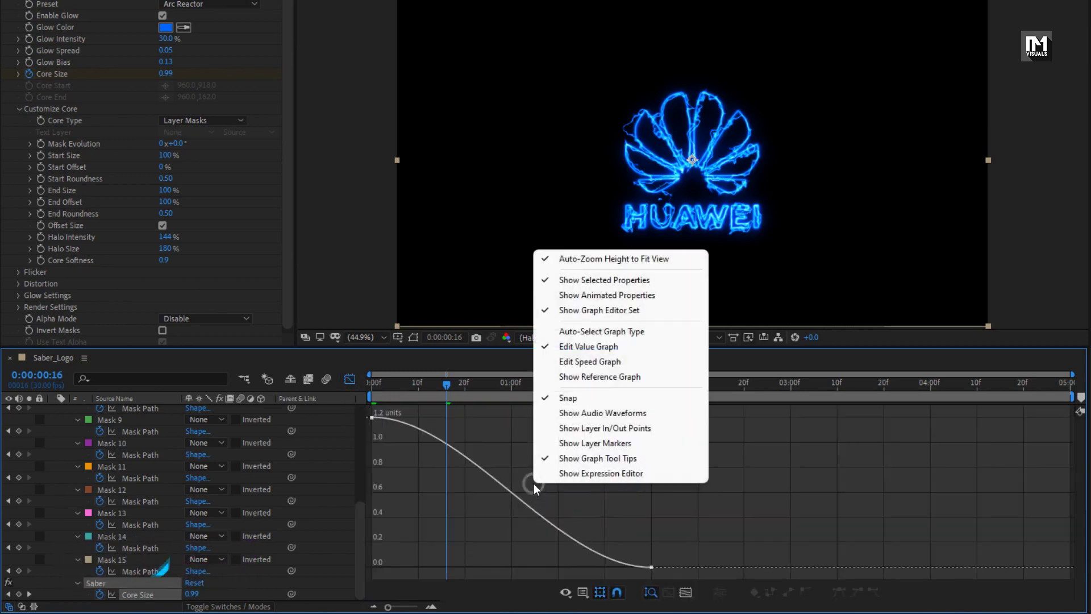
click(583, 366)
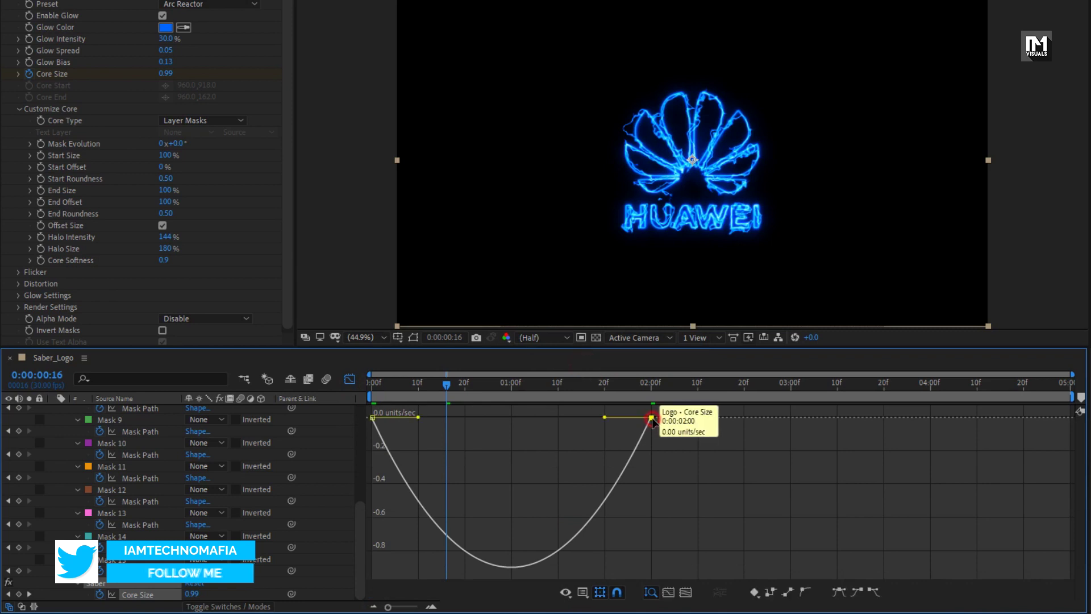
key(ctrl+a)
click(350, 380)
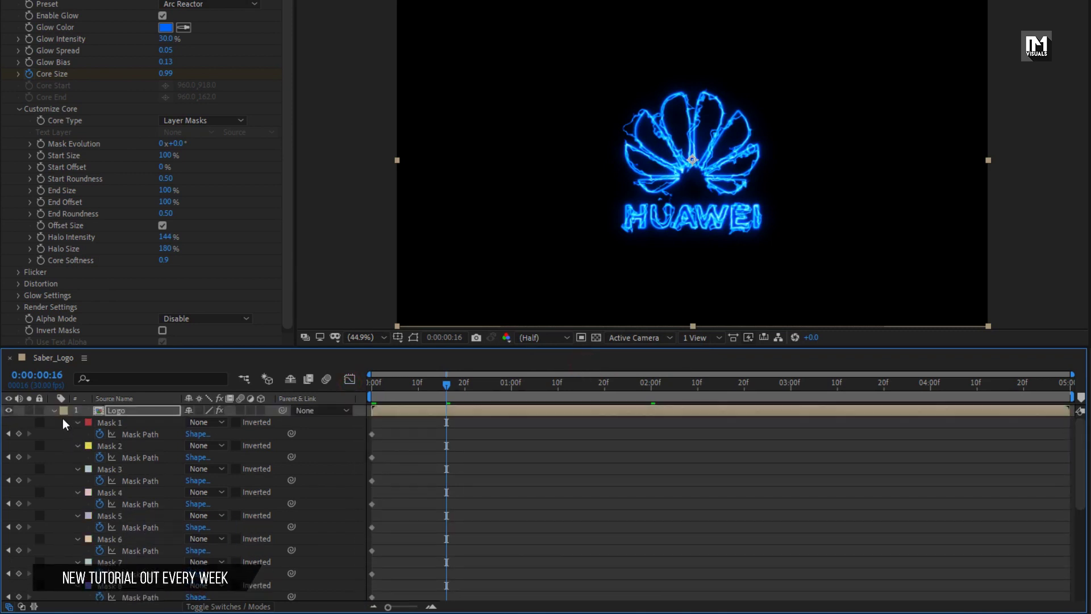
click(54, 410)
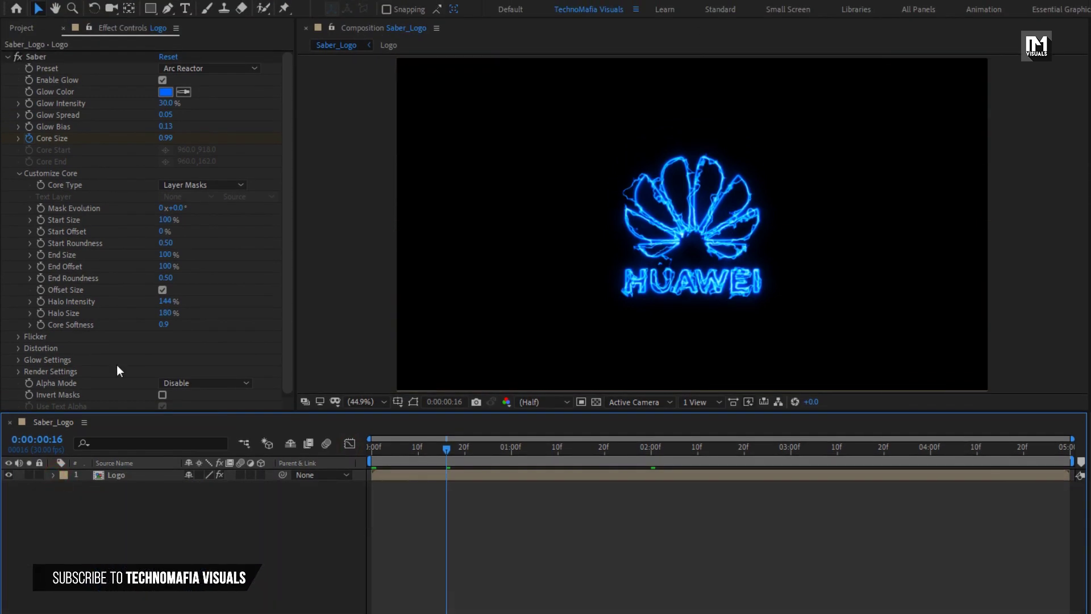
Enable keyframing for Saber's End Offset at 0:00:00:00 with 100%, and set it to 0% at 0:00:02:00
drag(383, 448, 369, 448)
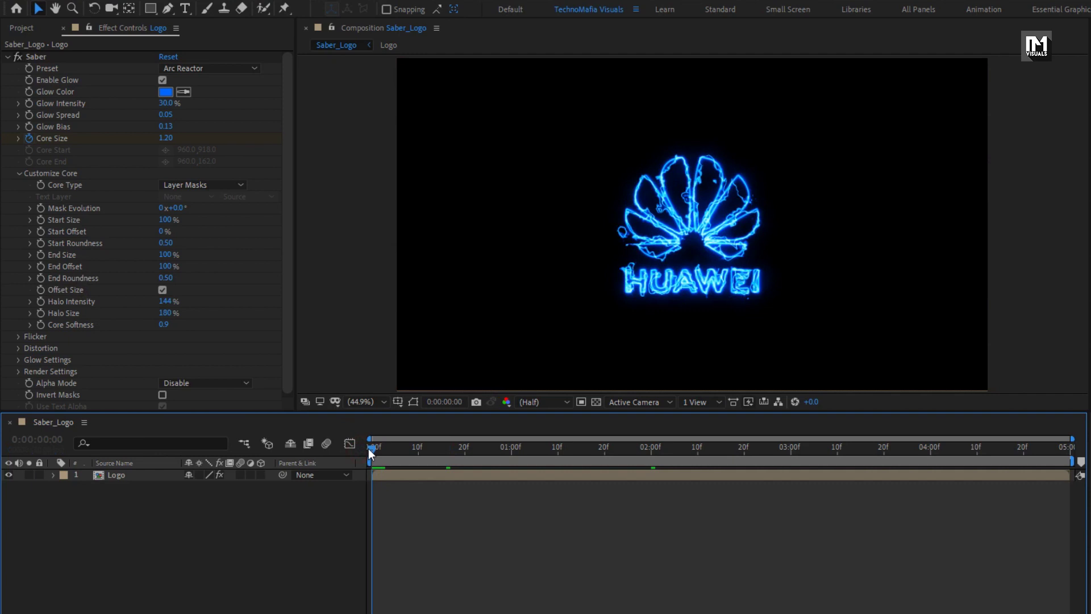
click(43, 265)
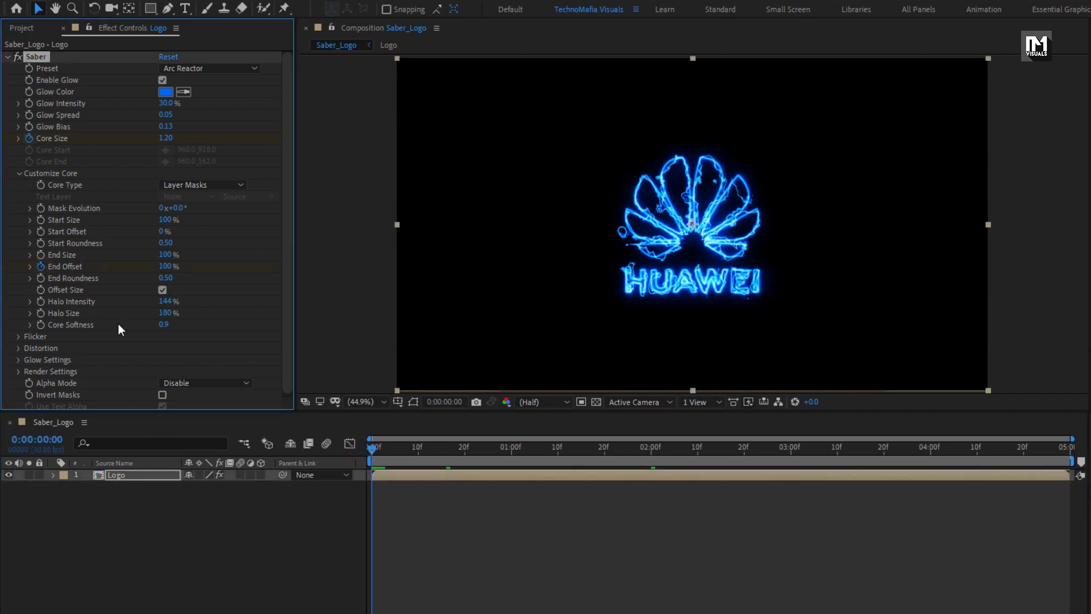
drag(447, 446, 651, 448)
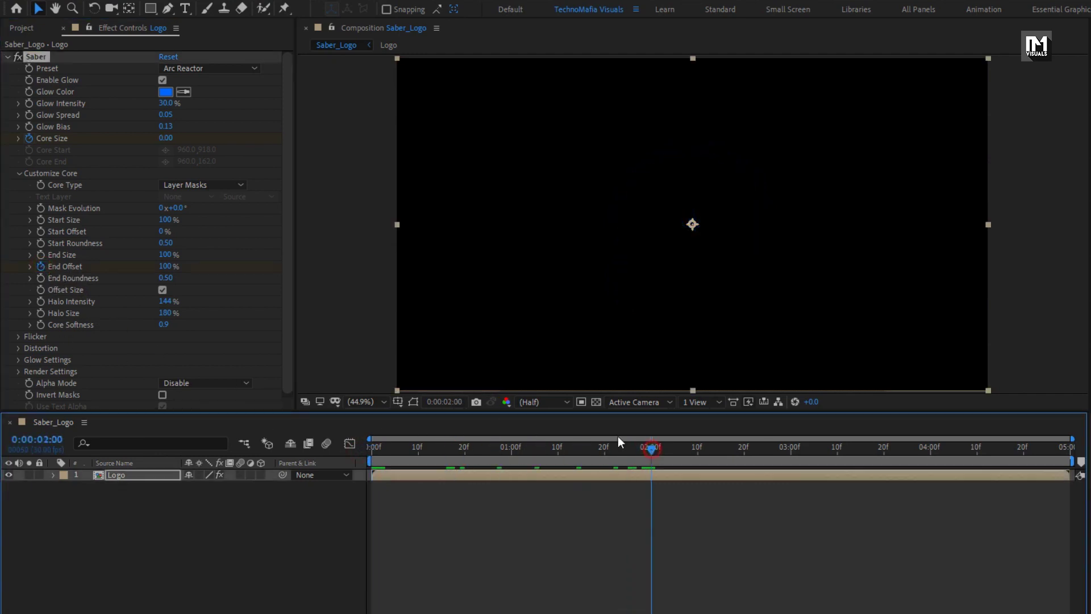
click(166, 266)
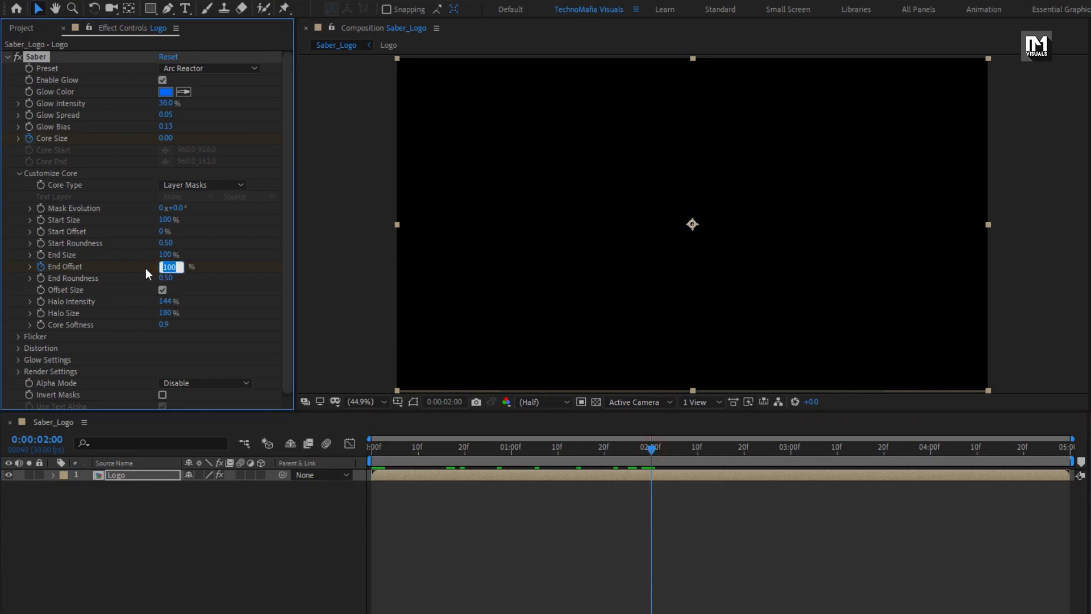
text(0)
key(Return)
Reveal the Logo layer's keyframed properties and apply Easy Ease to both End Offset keyframes
key(u)
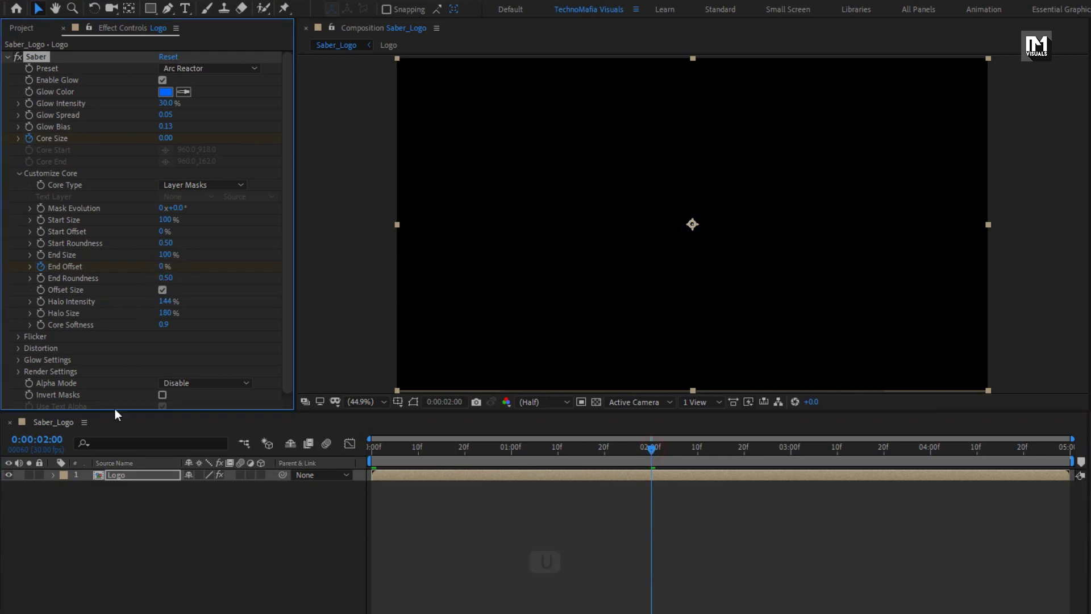
click(118, 474)
key(u)
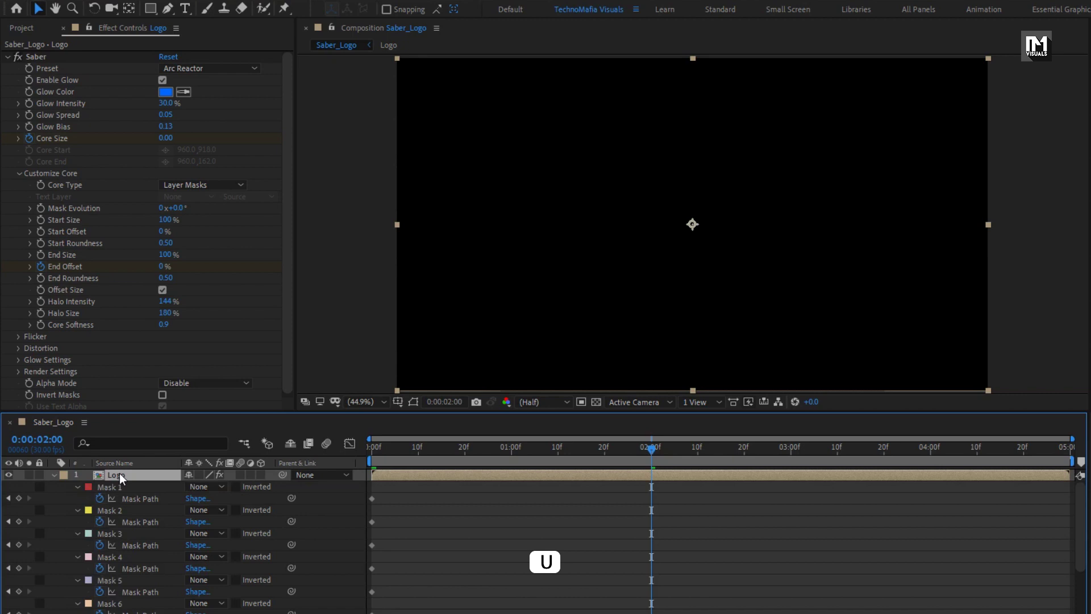
scroll(426, 553, down, 5)
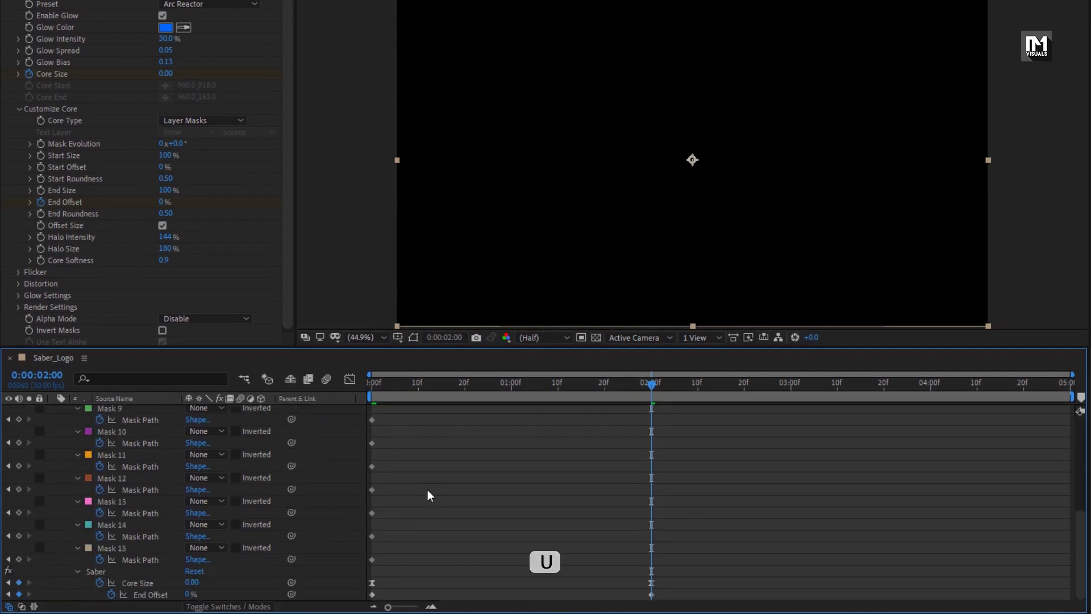
drag(659, 590, 369, 600)
right_click(373, 596)
mouse_move(454, 586)
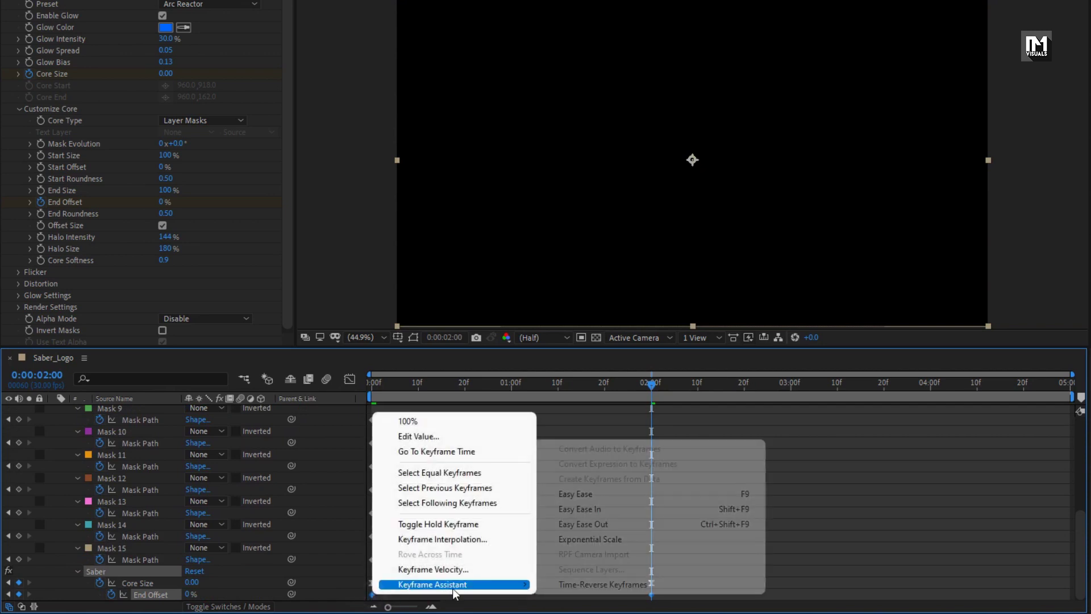
click(574, 498)
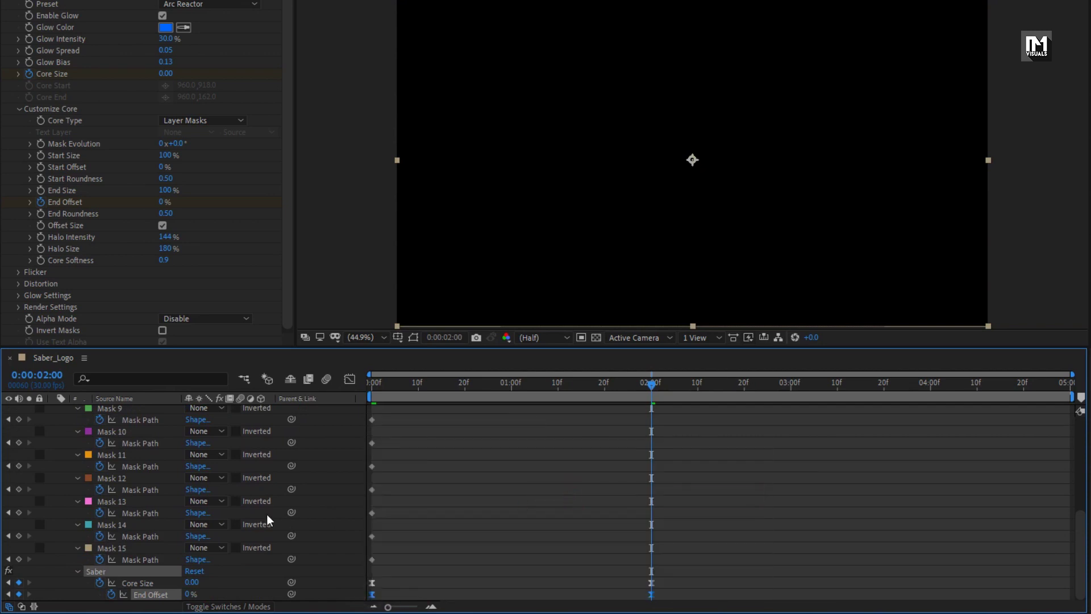
Preview the eased glow animation, stopping at 0:00:00:14, and expand Saber's Render Settings
scroll(192, 514, up, 5)
drag(378, 383, 466, 391)
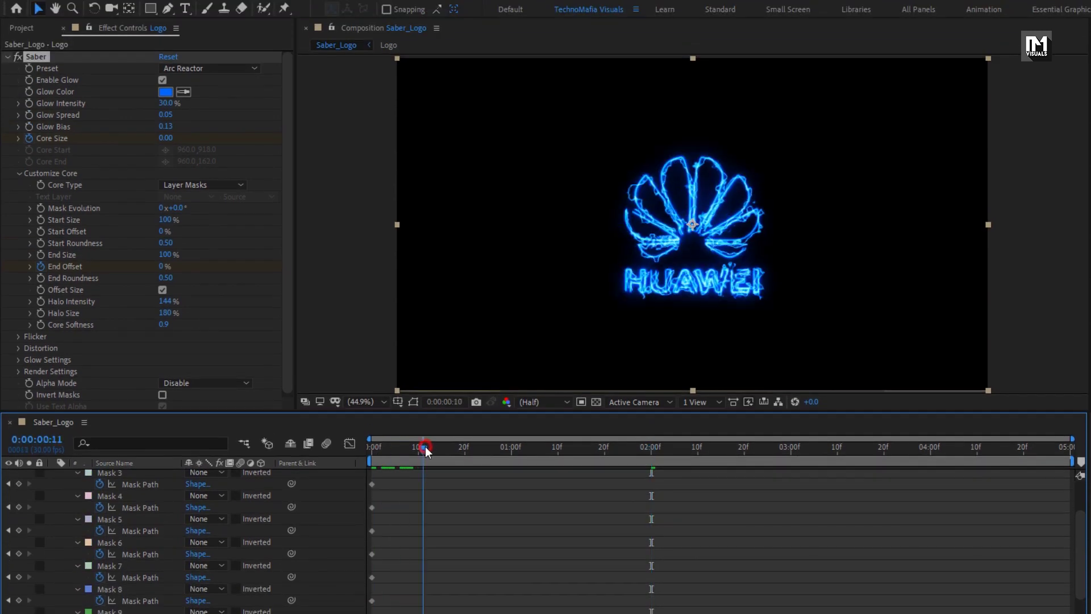
drag(465, 454, 437, 461)
key(ctrl+x)
key(ctrl+v)
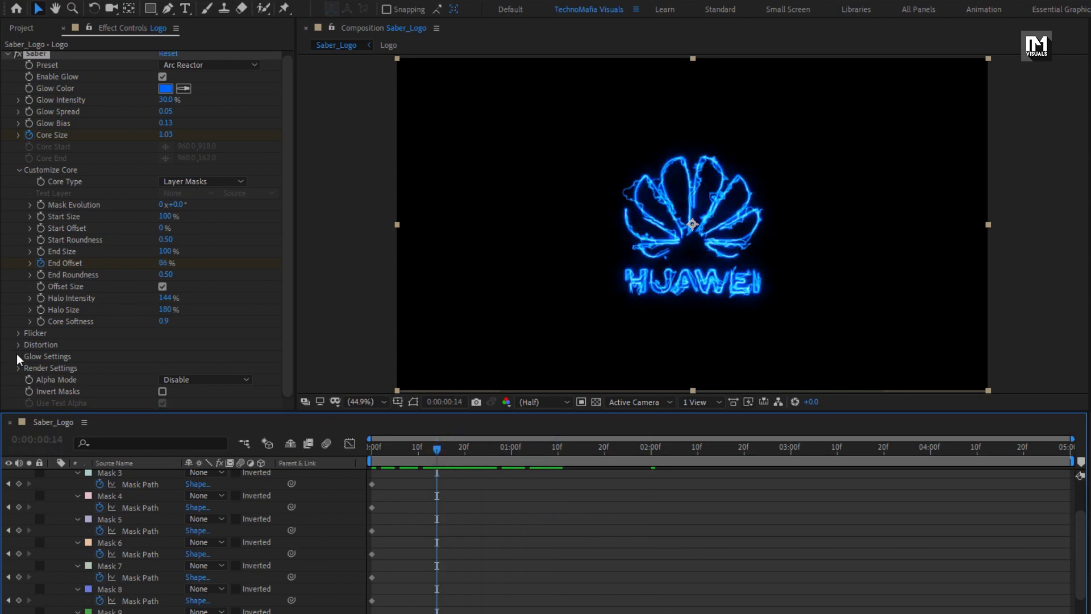
click(19, 368)
scroll(18, 369, down, 5)
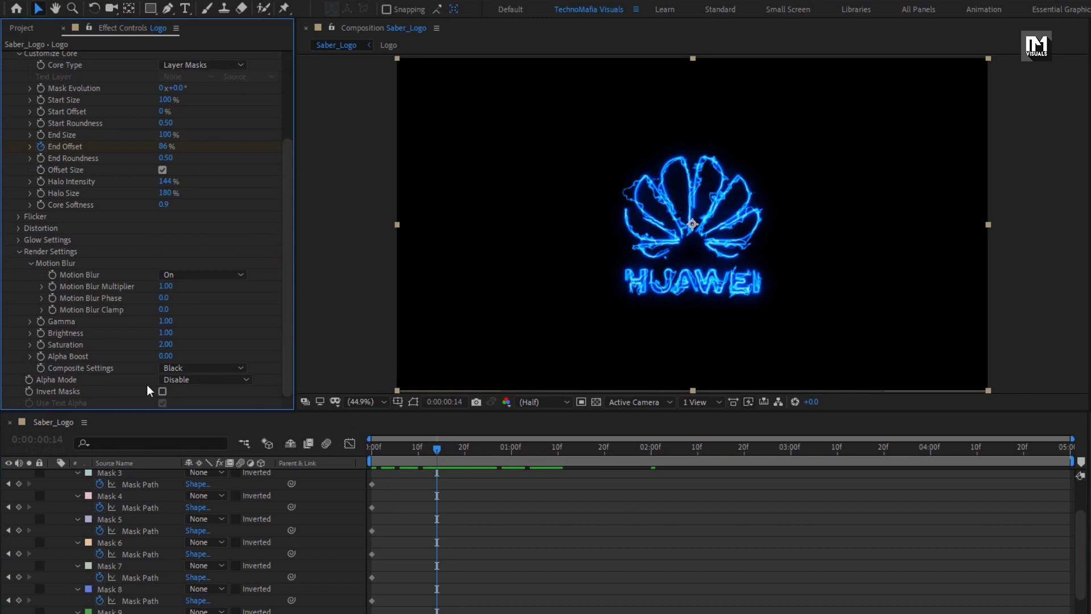
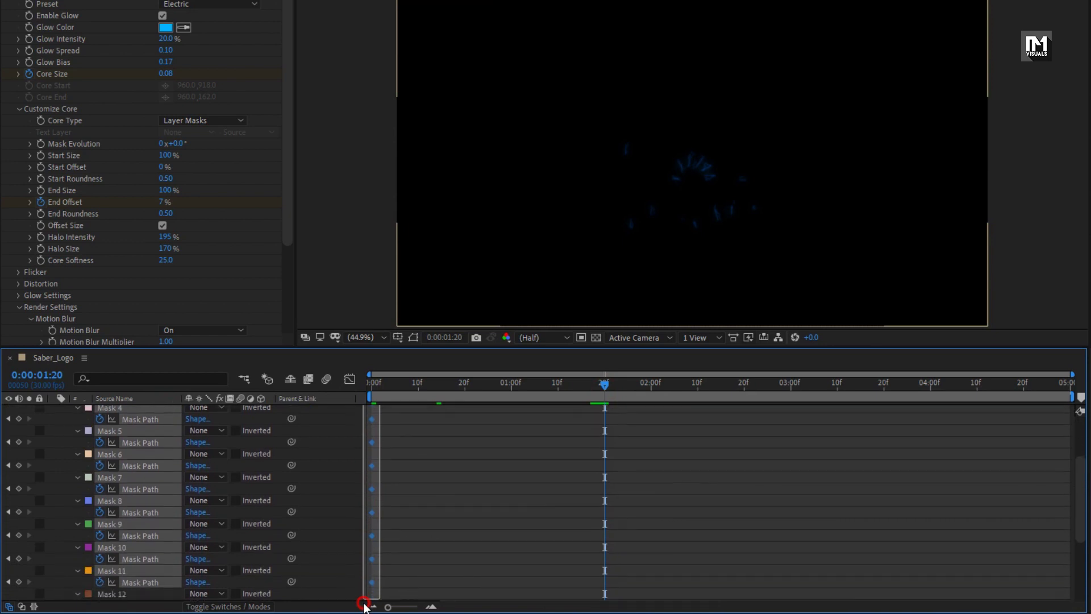
Remove all Mask Path keyframes from the upper Logo layer and show only its remaining keyframed properties
drag(364, 605, 359, 551)
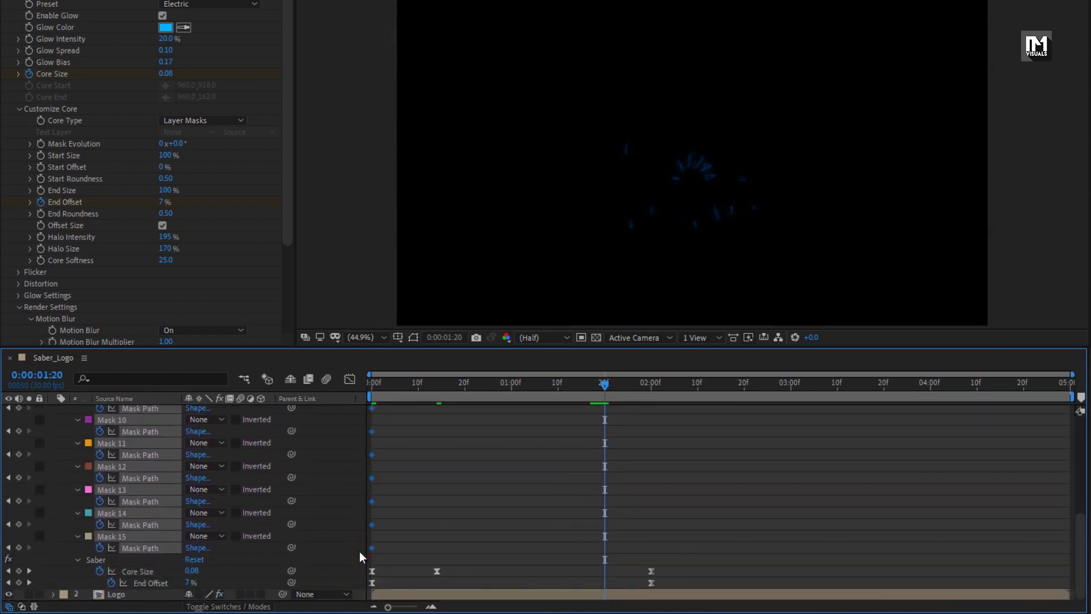
key(ctrl+v)
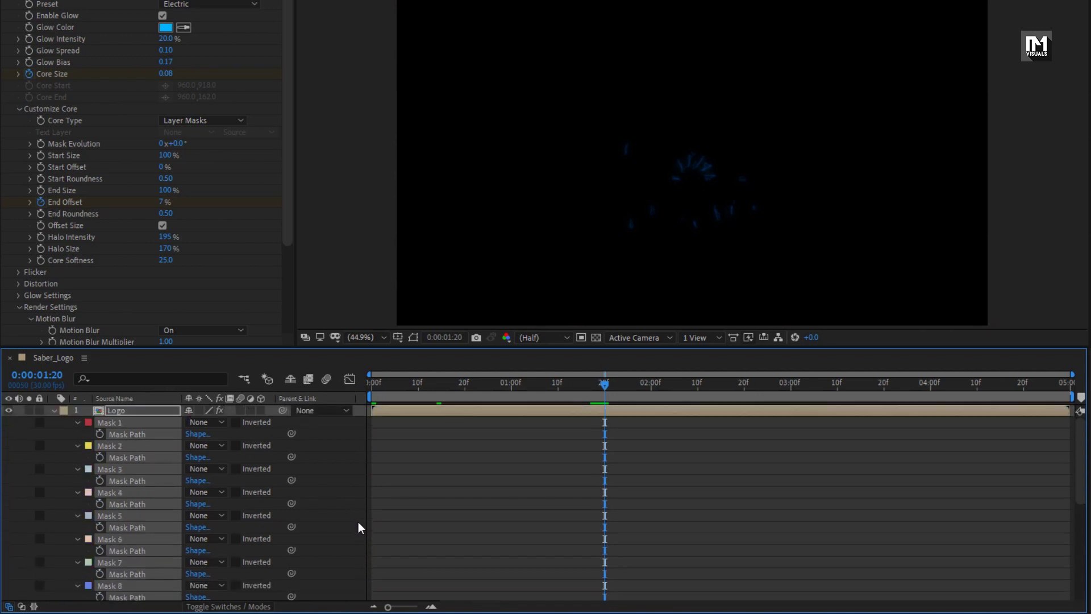
click(62, 445)
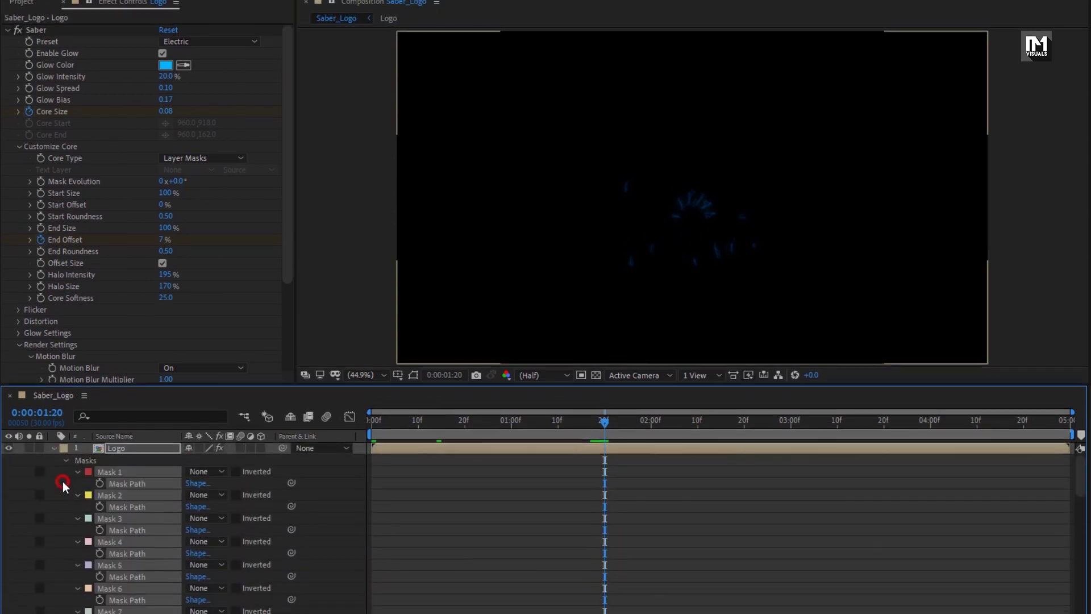
click(117, 446)
key(u)
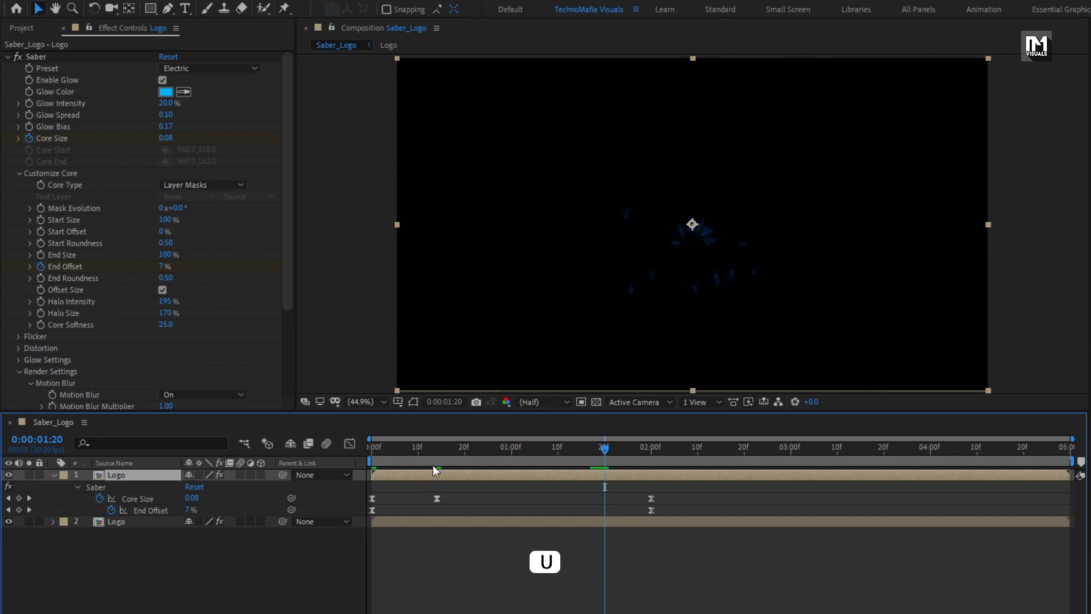
Delete the upper Logo layer's middle Core Size keyframe at 0:00:00:14
mouse_move(434, 447)
mouse_down()
mouse_move(368, 449)
mouse_move(437, 453)
mouse_up()
click(438, 499)
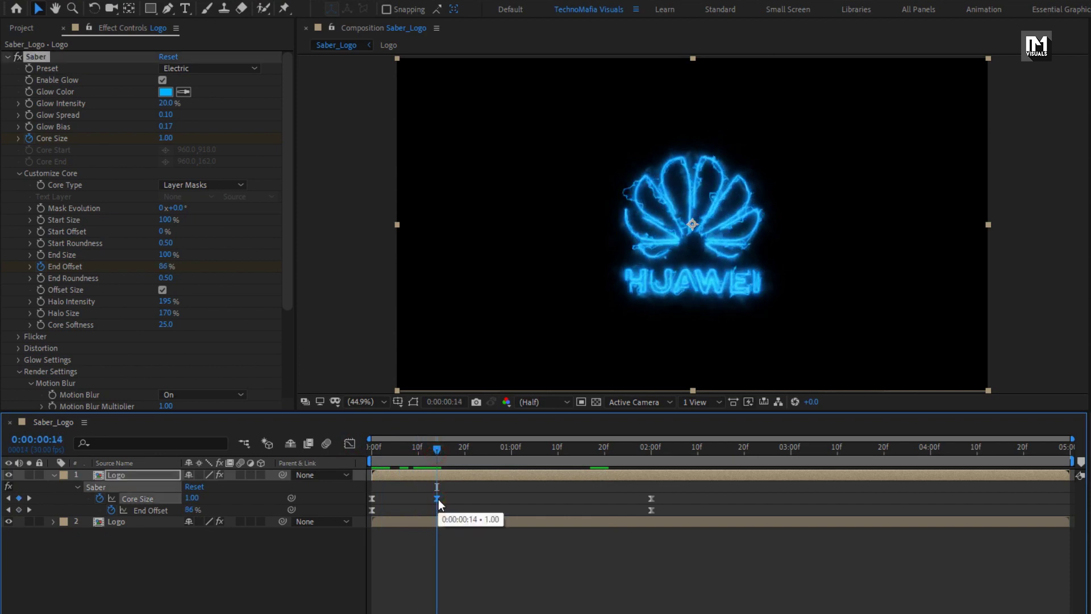
key(Delete)
Move the upper Logo layer's final Core Size and End Offset keyframes to 0:00:01:20
click(653, 448)
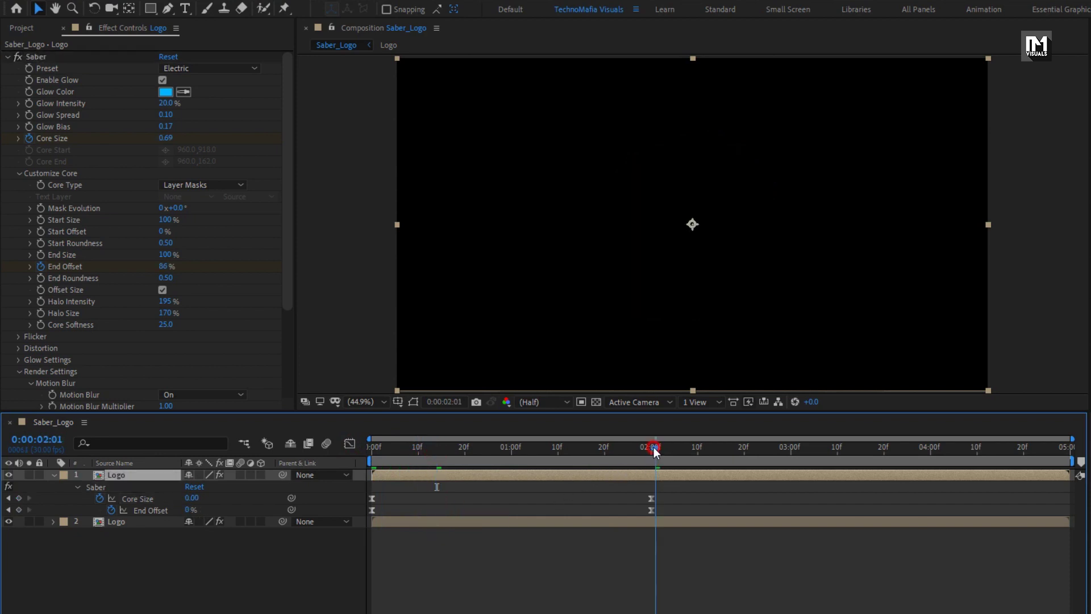
click(651, 499)
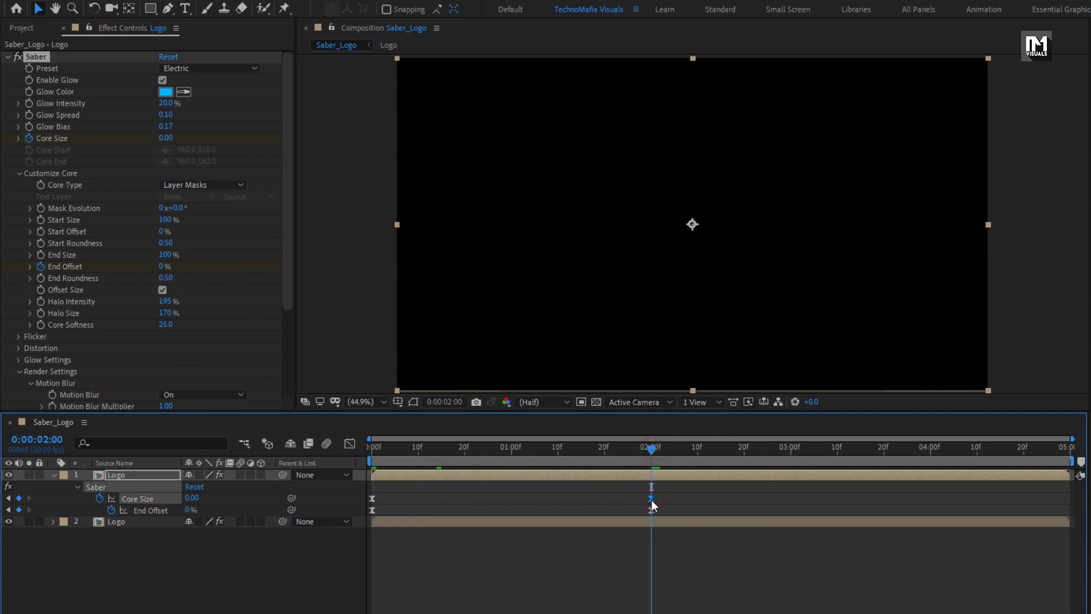
click(605, 458)
drag(619, 499, 604, 497)
double_click(651, 510)
click(761, 261)
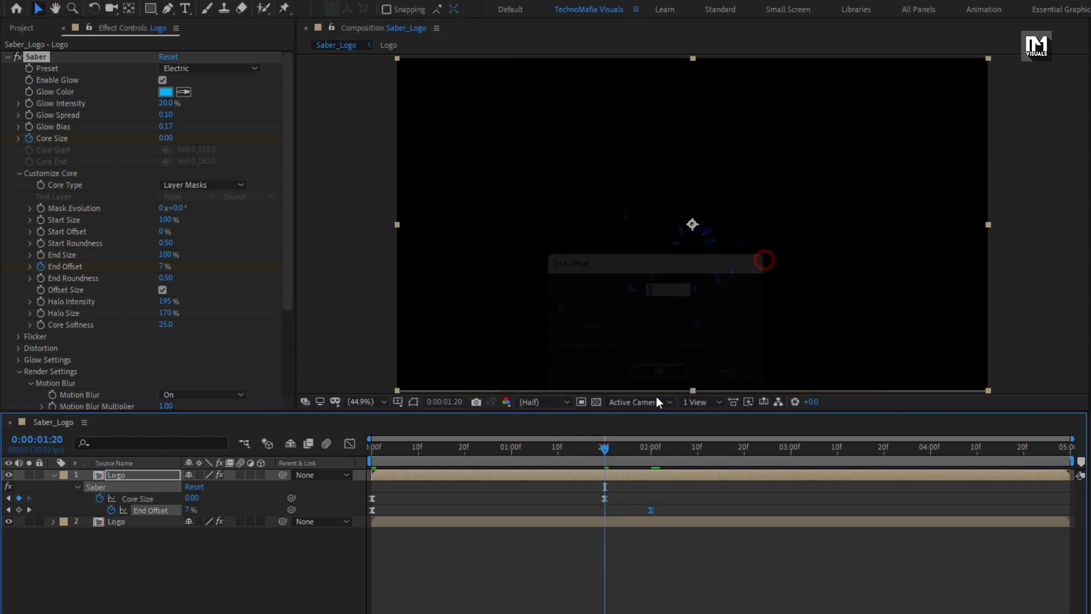
drag(609, 512, 605, 512)
Enable Invert Masks in the upper Logo layer's Saber effect, preview the animation and hide that layer
drag(604, 450, 444, 457)
scroll(166, 325, down, 4)
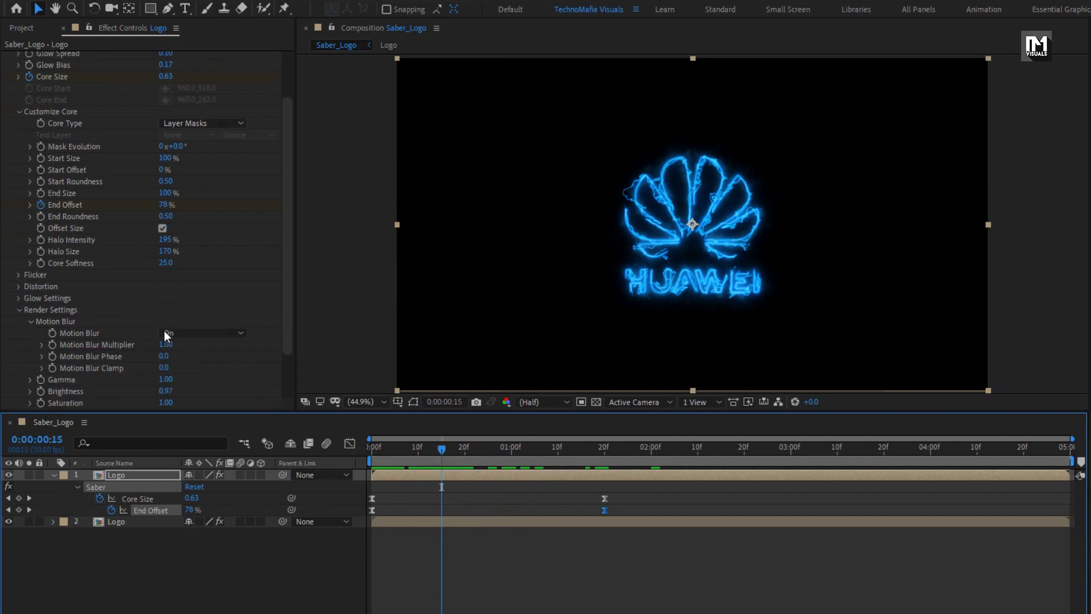
click(162, 392)
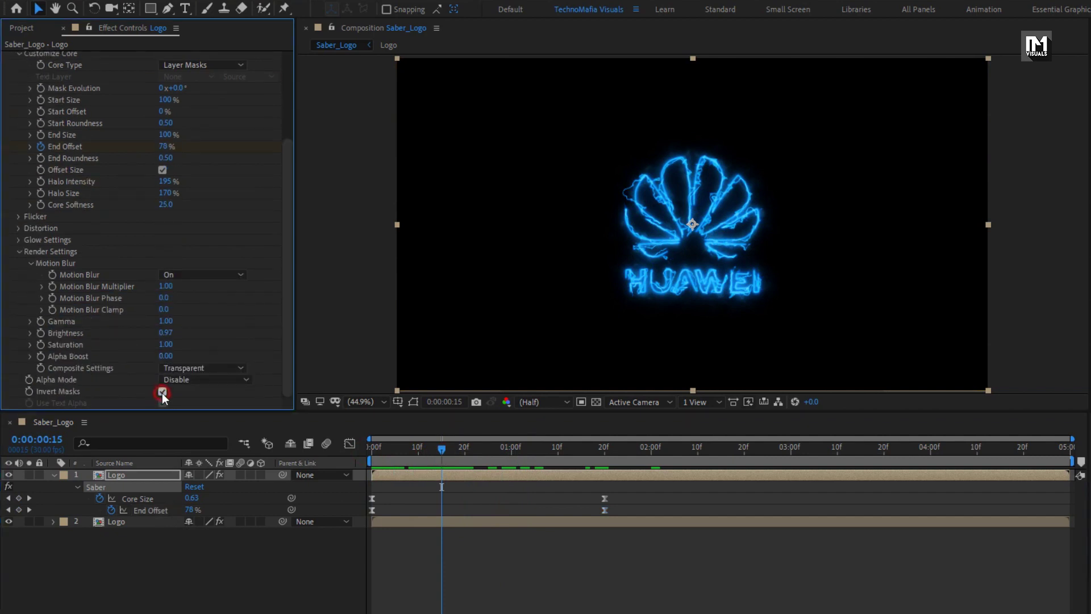
drag(379, 453, 472, 455)
click(9, 475)
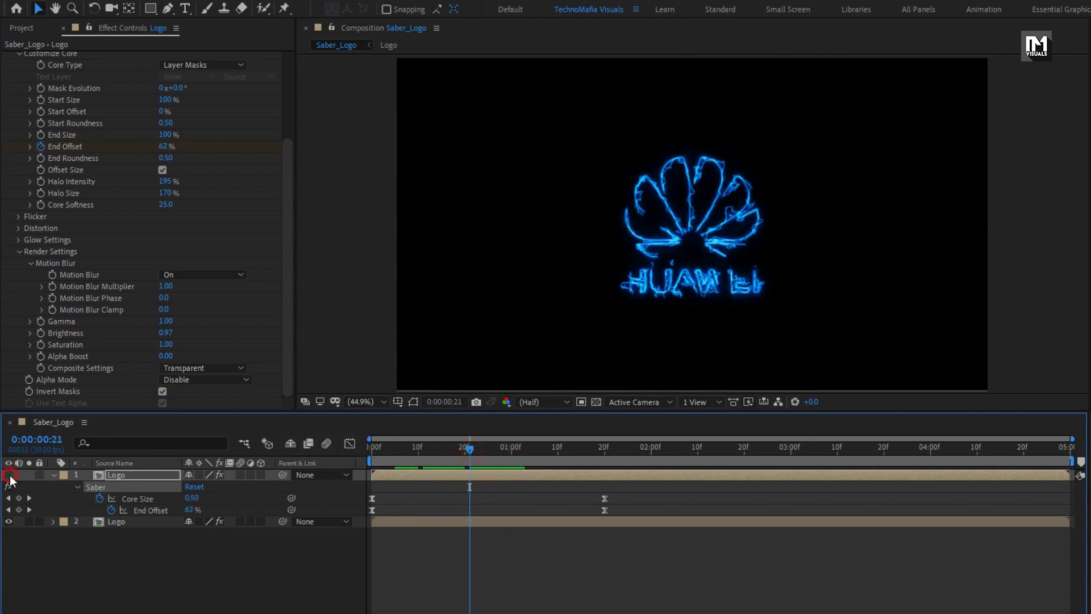
Show the upper Logo layer again, check its glow with the lower Logo layer briefly hidden, and preview both glows together
click(9, 475)
click(9, 522)
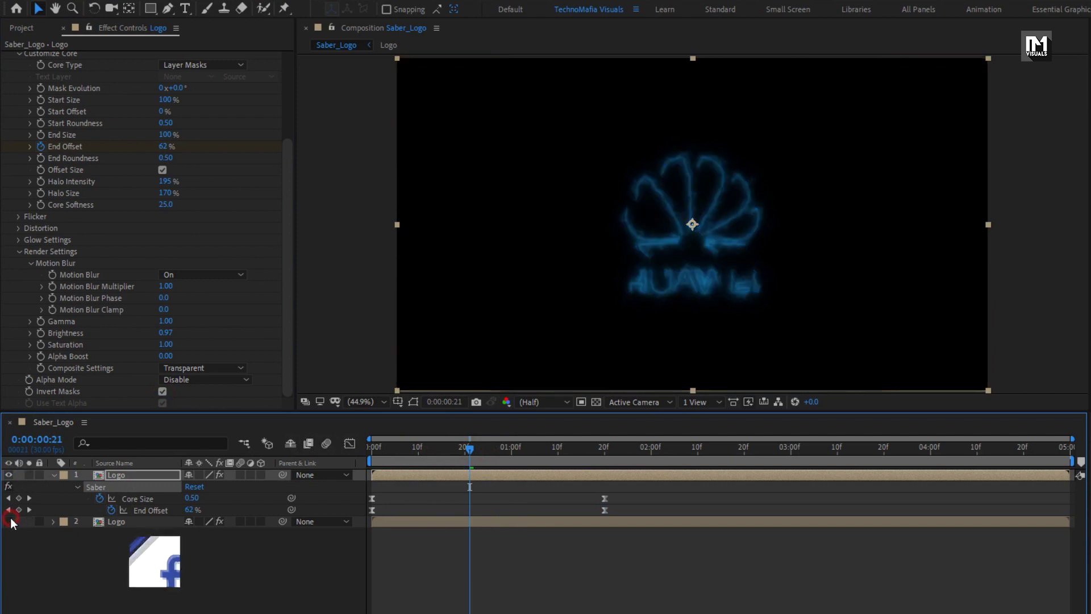
click(9, 521)
drag(387, 449, 414, 451)
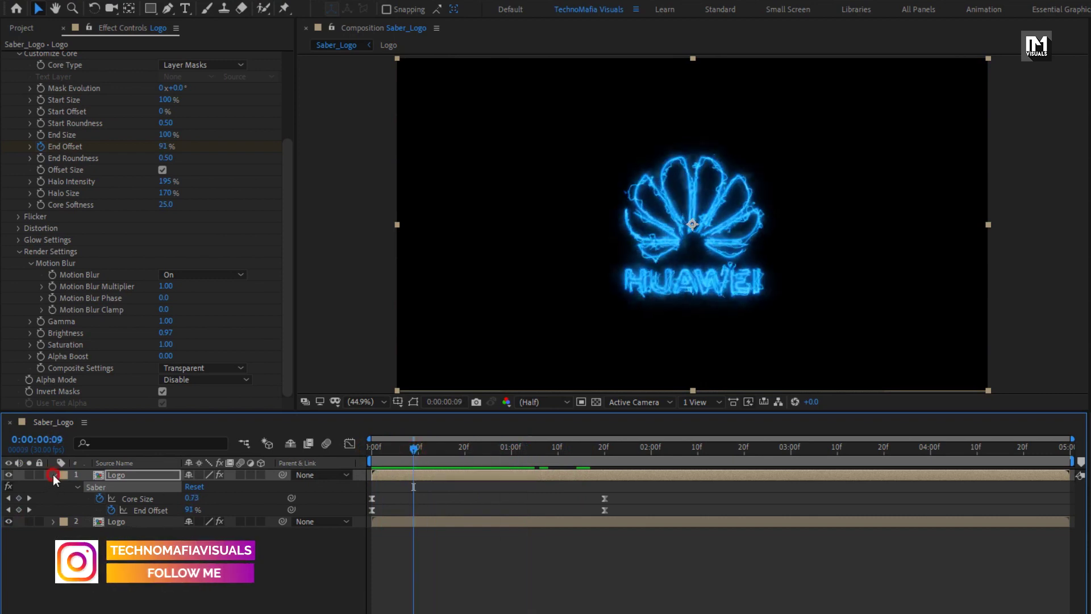
key(u)
Add the Logo composition as the bottom layer and keyframe its opacity from 0% at 0:00:01:00 to 100% at 0:00:01:15
click(16, 28)
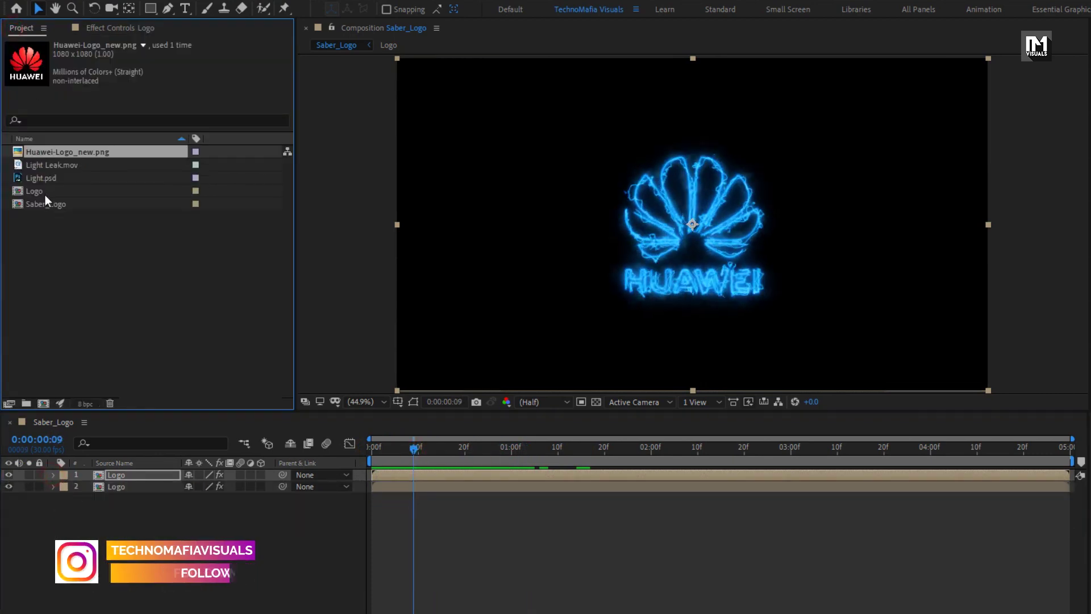
drag(40, 191, 183, 499)
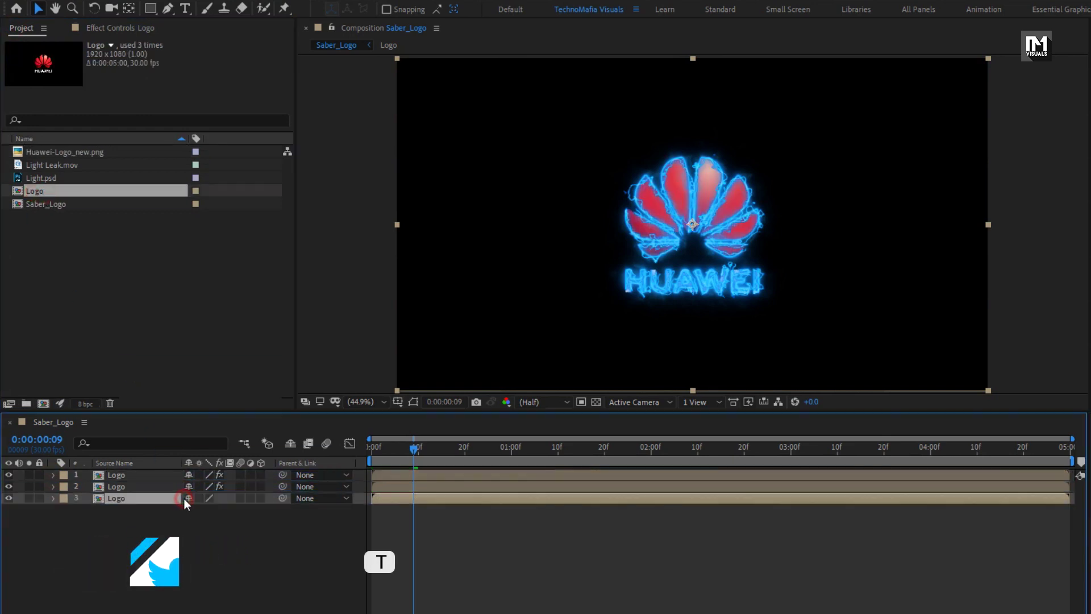
key(t)
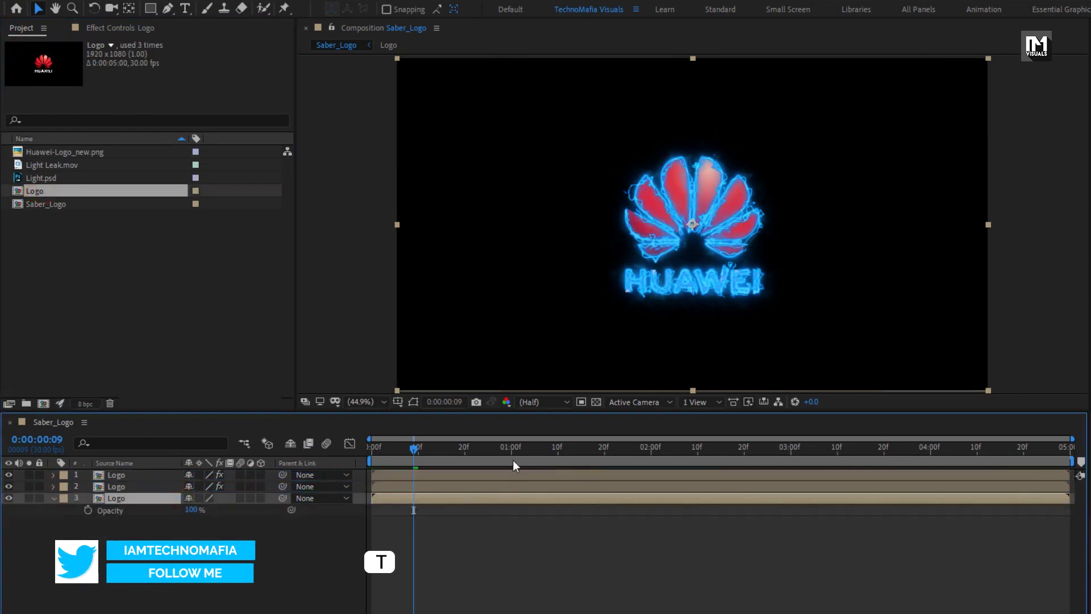
mouse_move(513, 455)
mouse_down()
mouse_move(581, 450)
mouse_move(510, 452)
mouse_up()
click(88, 510)
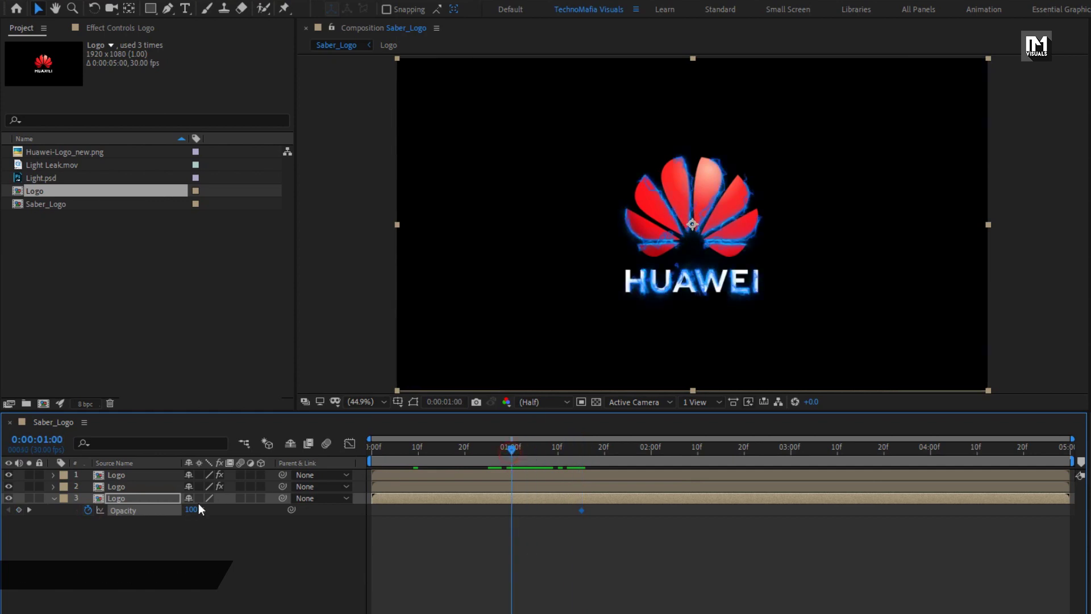
drag(195, 511, 24, 511)
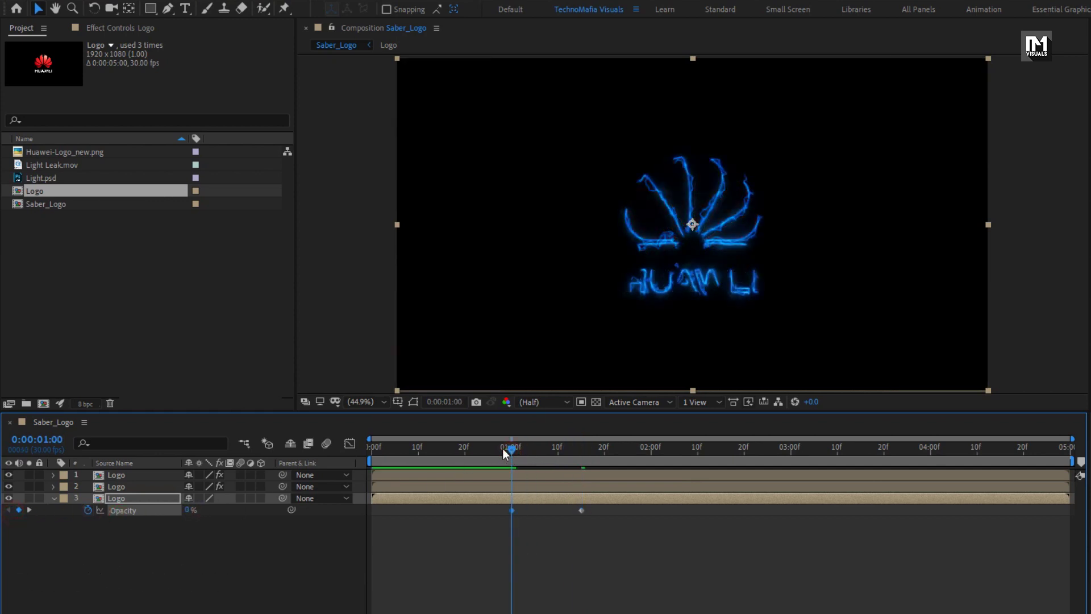
drag(505, 453, 693, 455)
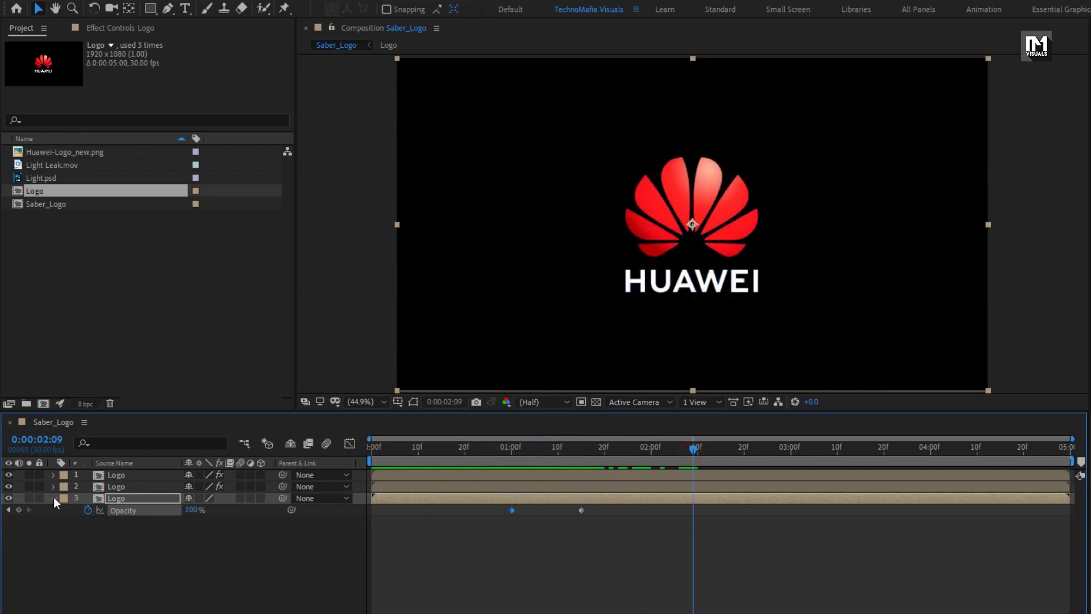
click(53, 497)
click(63, 537)
Create a composition named Wave at 1920 x 1080, 30 fps and five seconds long
key(ctrl+n)
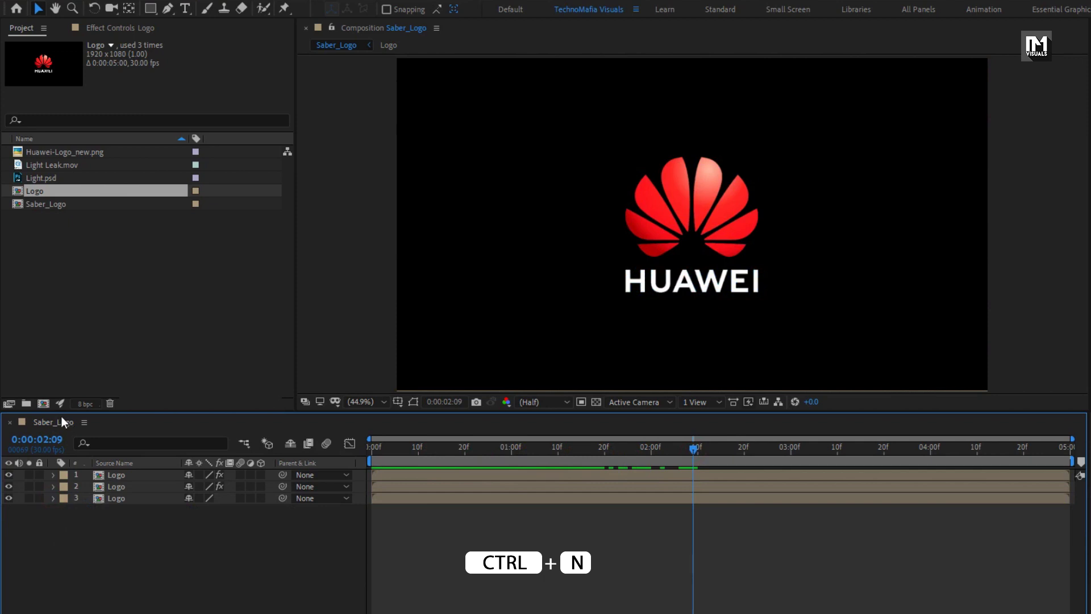
text(W)
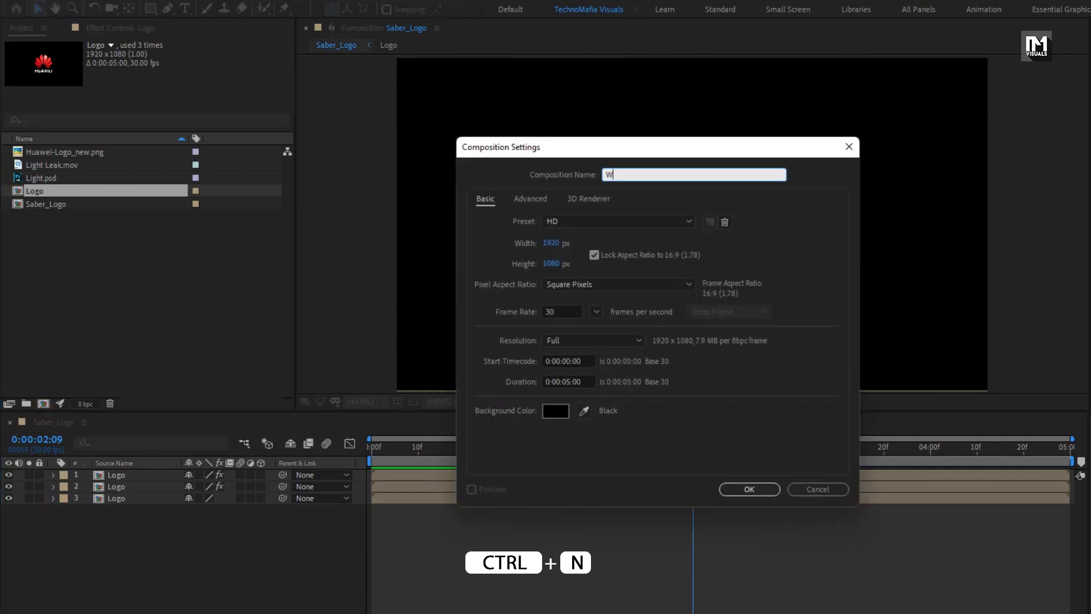
text(ave)
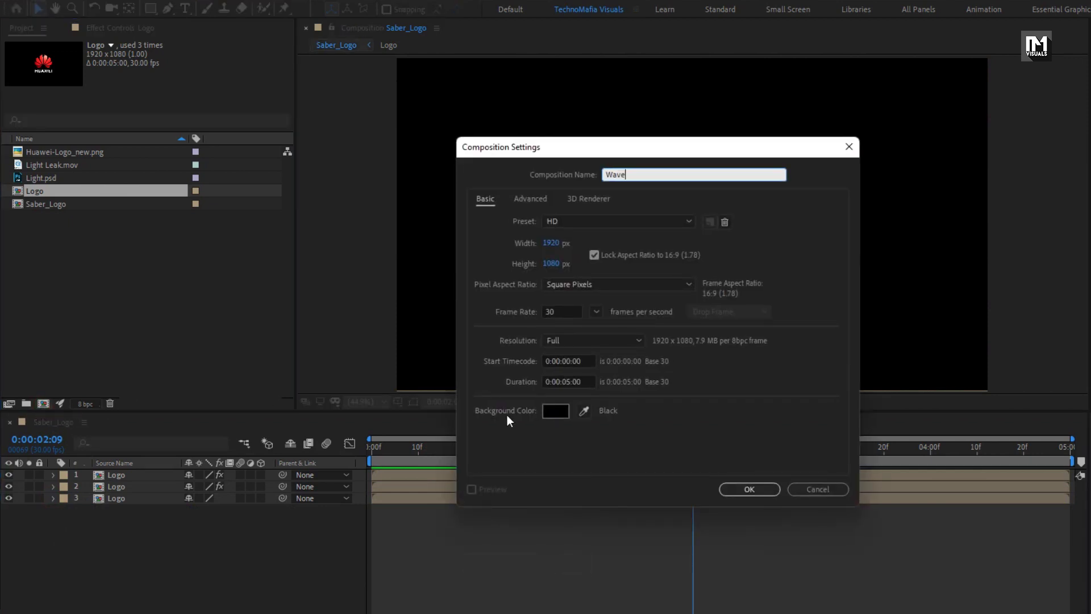
click(761, 489)
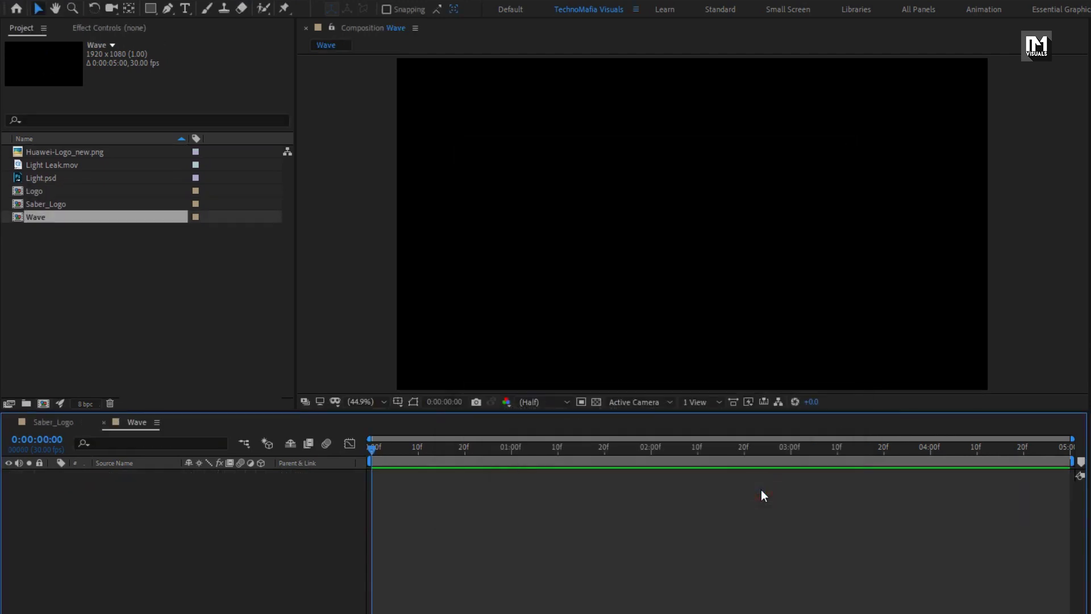
Activate the Ellipse Tool and set the shape stroke to none
key(q)
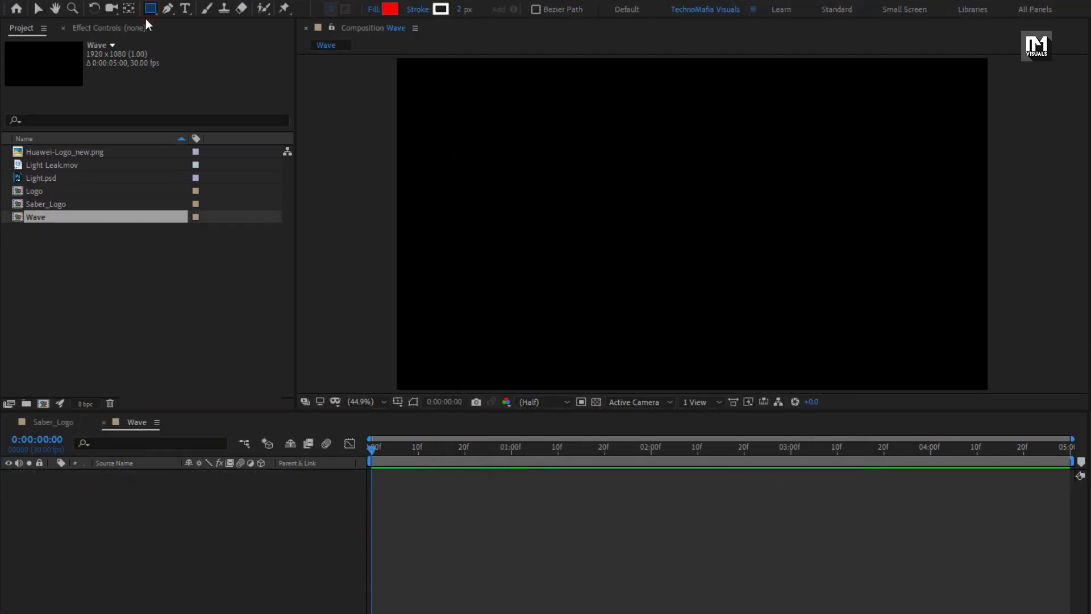
click(150, 9)
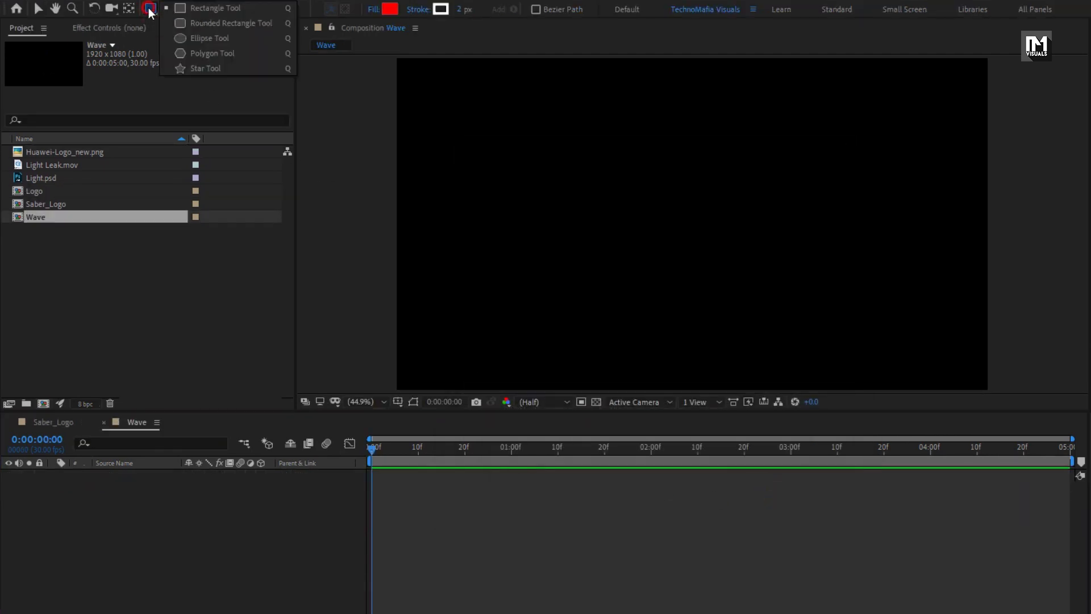
click(226, 42)
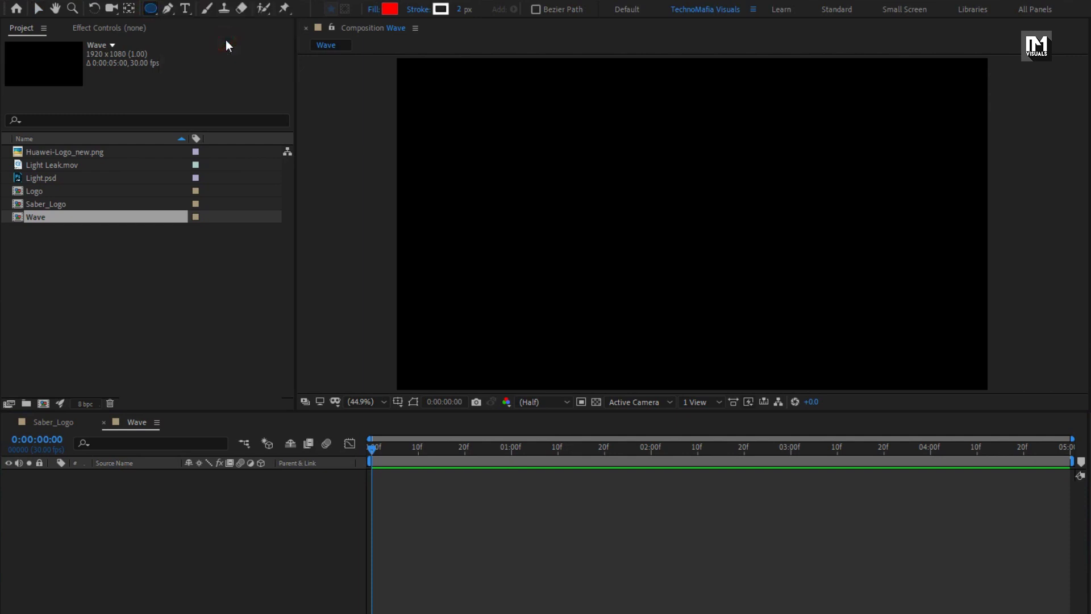
click(418, 10)
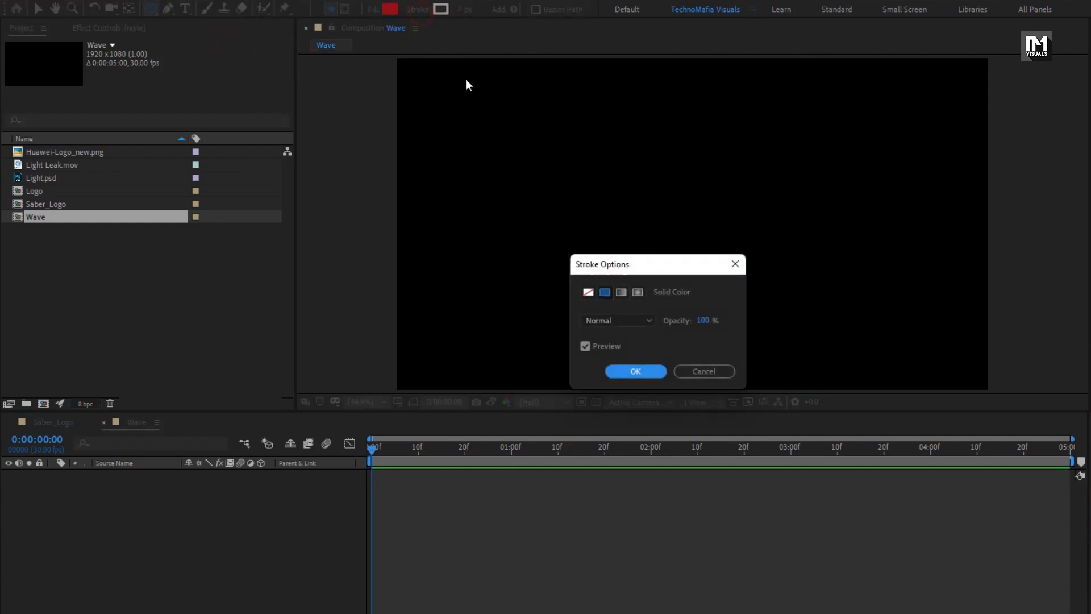
click(588, 292)
click(613, 371)
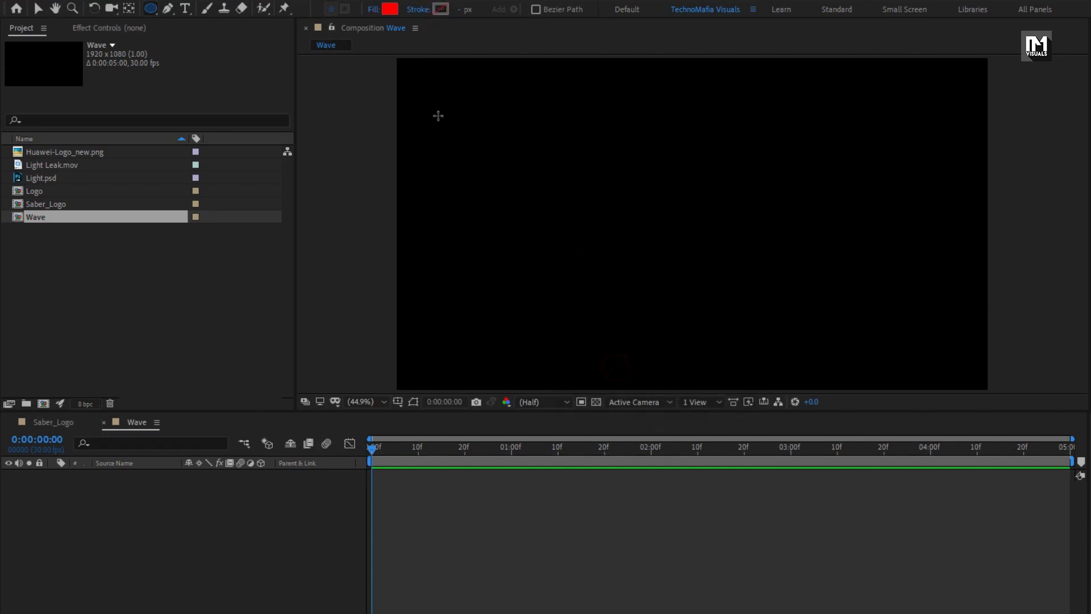
Set the shape fill color to dark gray 4D4B4B
click(391, 9)
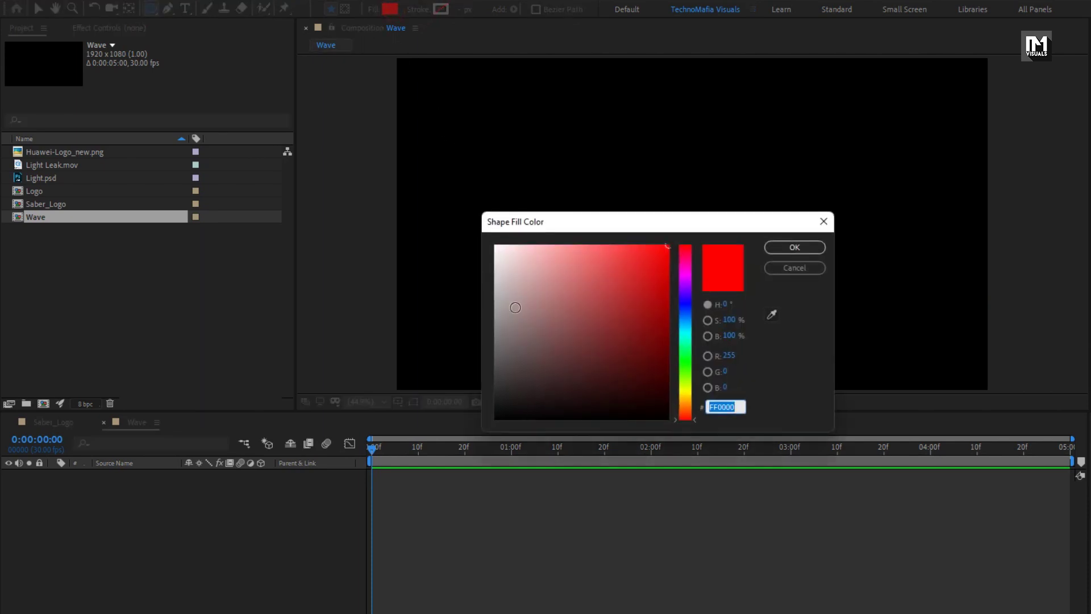
drag(515, 308, 499, 365)
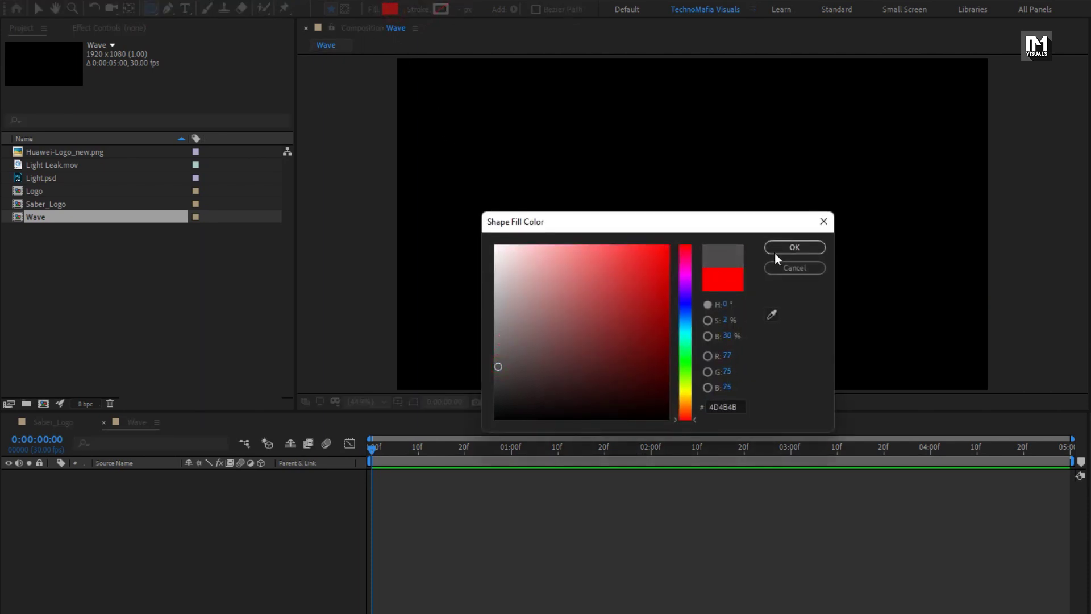
click(794, 247)
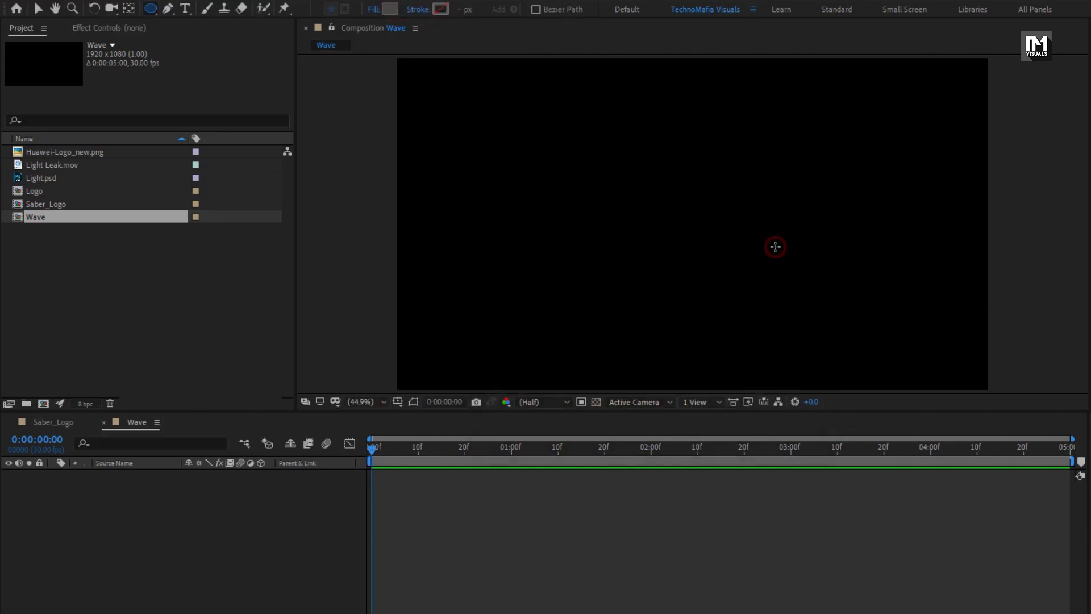
Add a dark gray solid of 1920 x 1080 px to the Wave composition
right_click(171, 507)
mouse_move(215, 513)
click(366, 546)
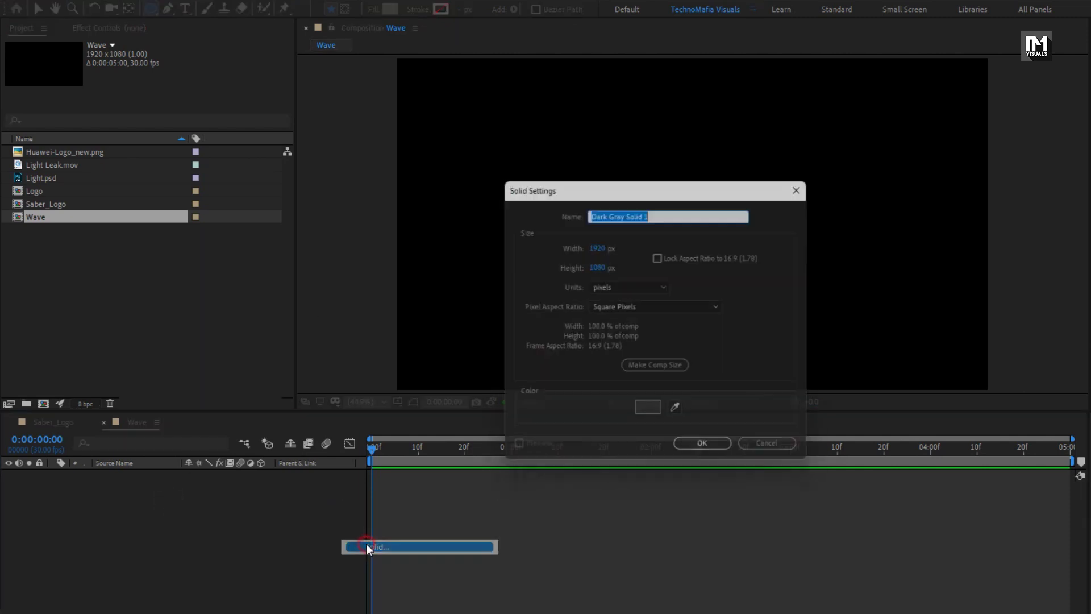
click(683, 451)
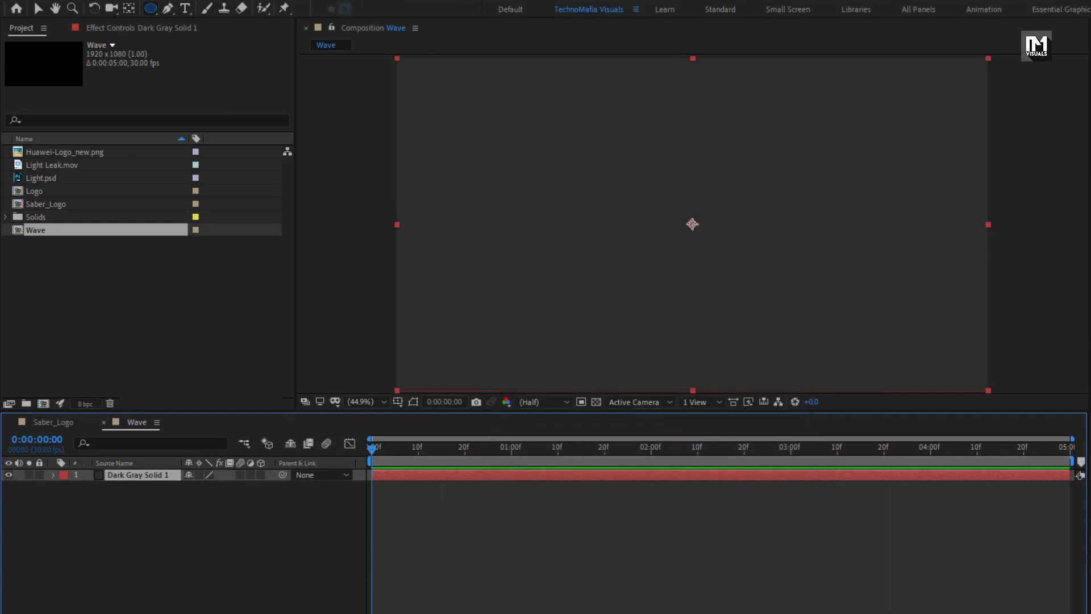
Draw a centered circular mask about 123% of the solid's width and a smaller circular mask inside it set to Subtract
scroll(692, 224, down, 2)
drag(692, 224, 894, 230)
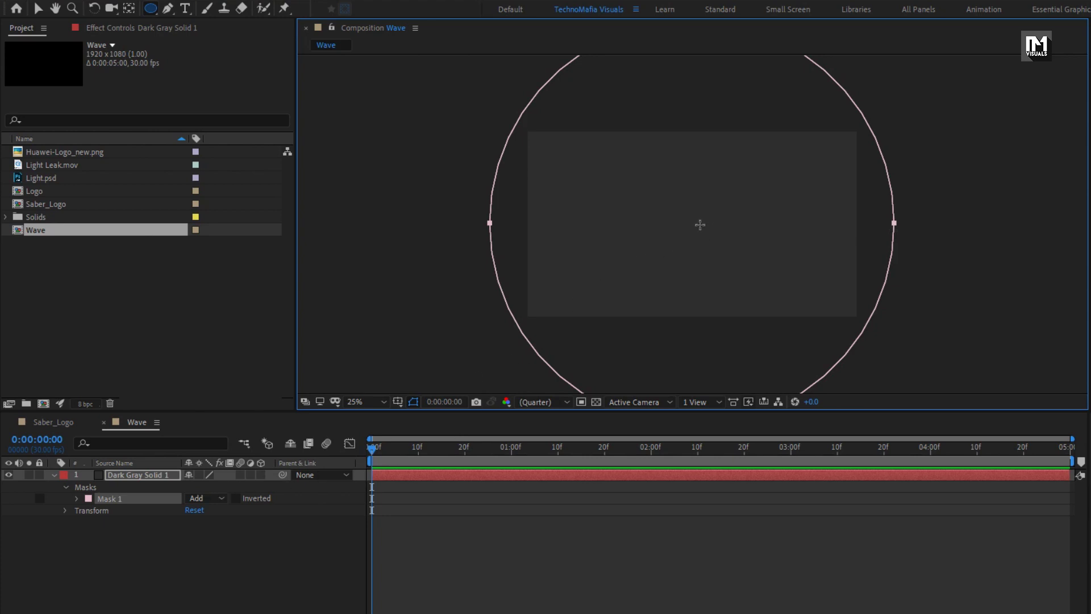
drag(701, 223, 861, 211)
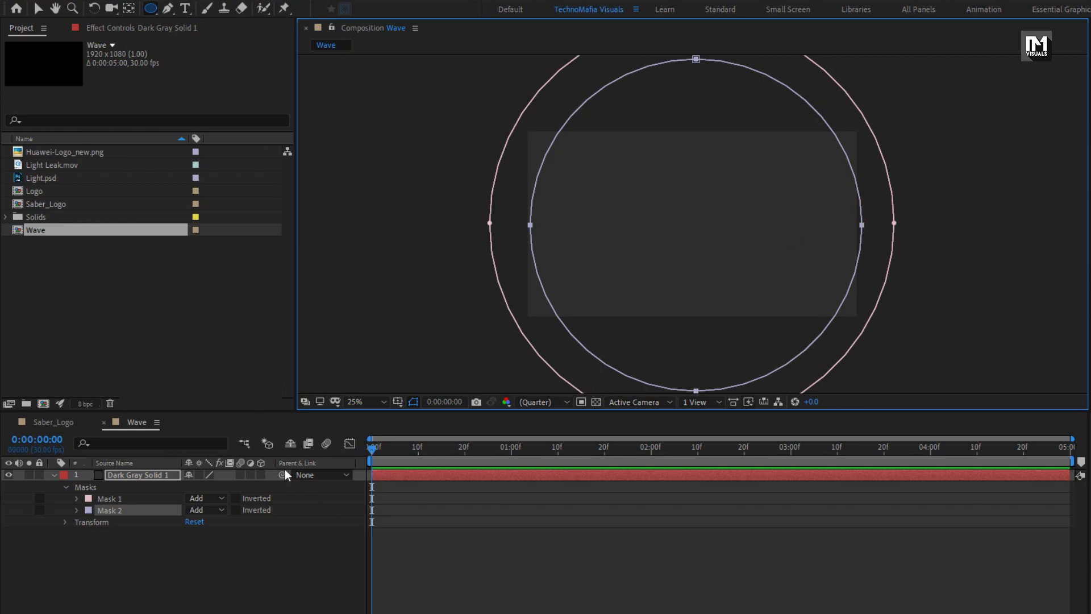
click(196, 510)
click(221, 556)
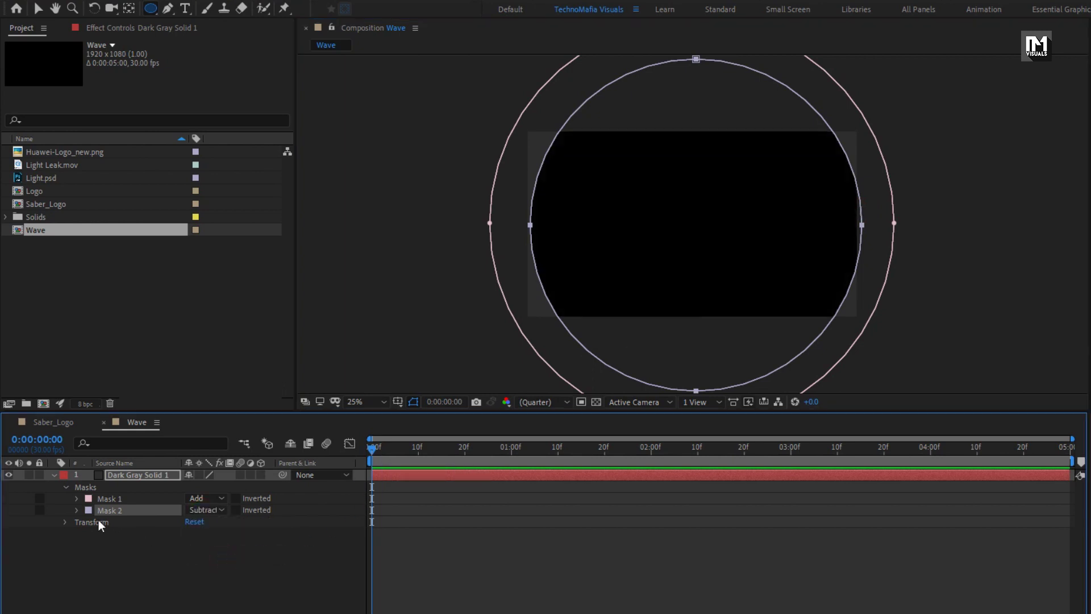
Add Mask Path keyframes to both Mask 1 and Mask 2 of the solid at 0:00:03:00
click(76, 499)
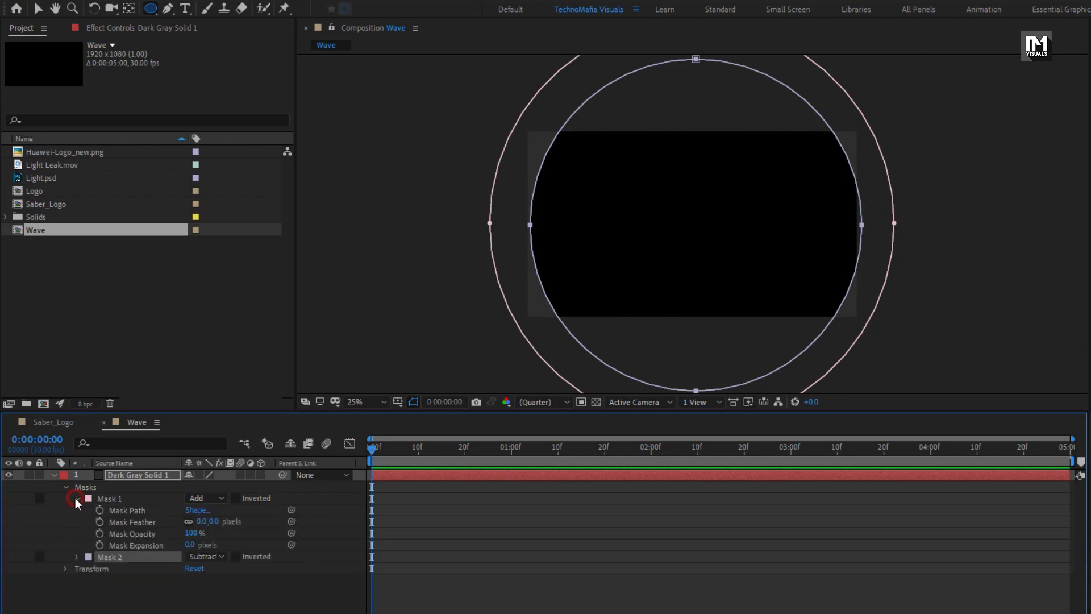
click(791, 449)
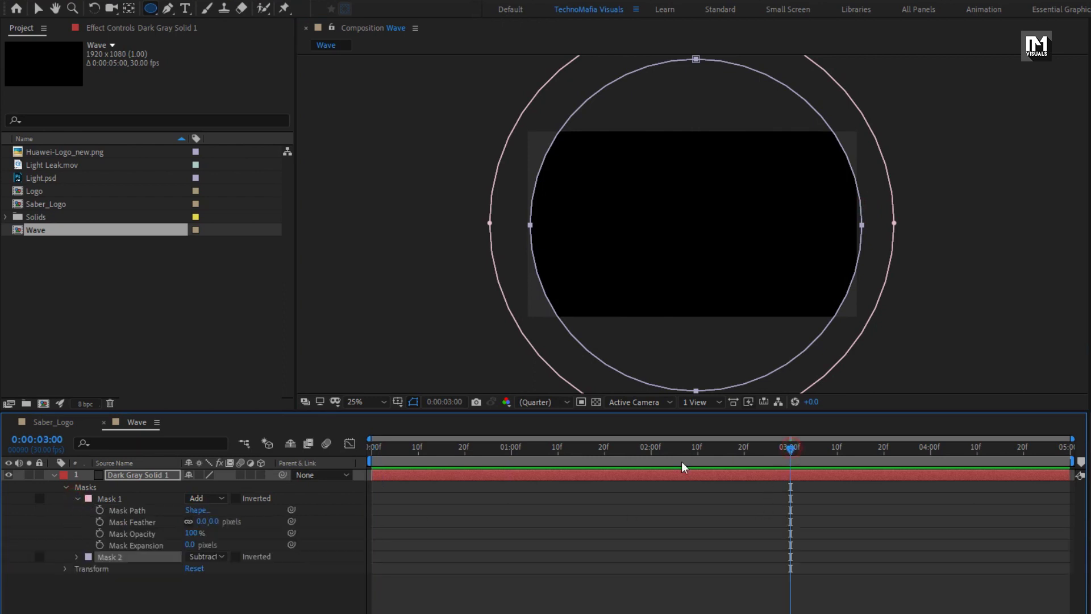
click(100, 510)
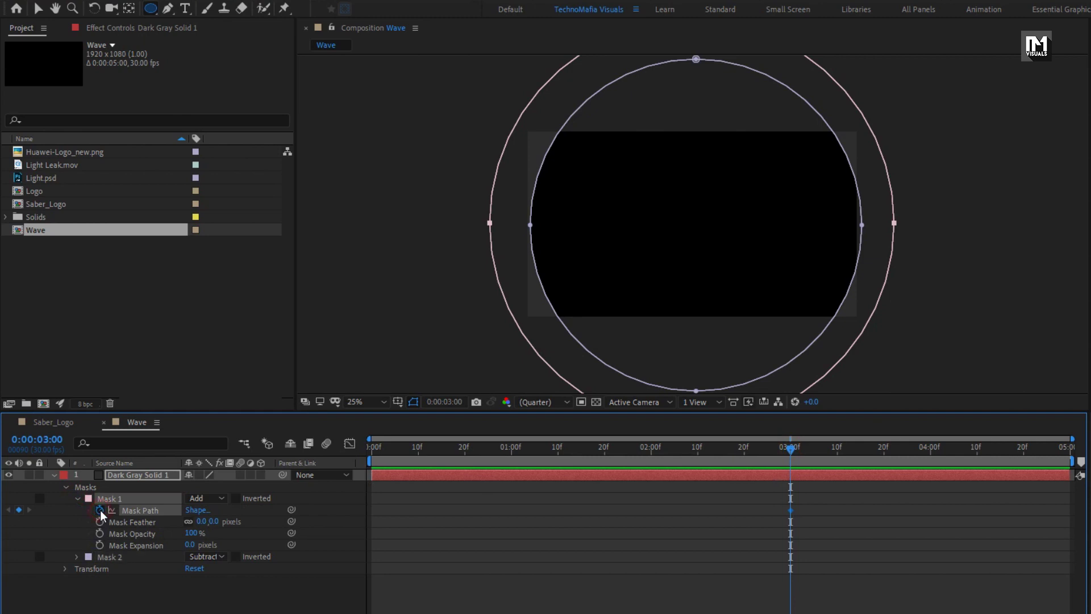
click(78, 558)
click(100, 568)
At 0:00:00:00, set the Mask 1 path's bounding box to 0% top and 100% bottom of the source
click(377, 449)
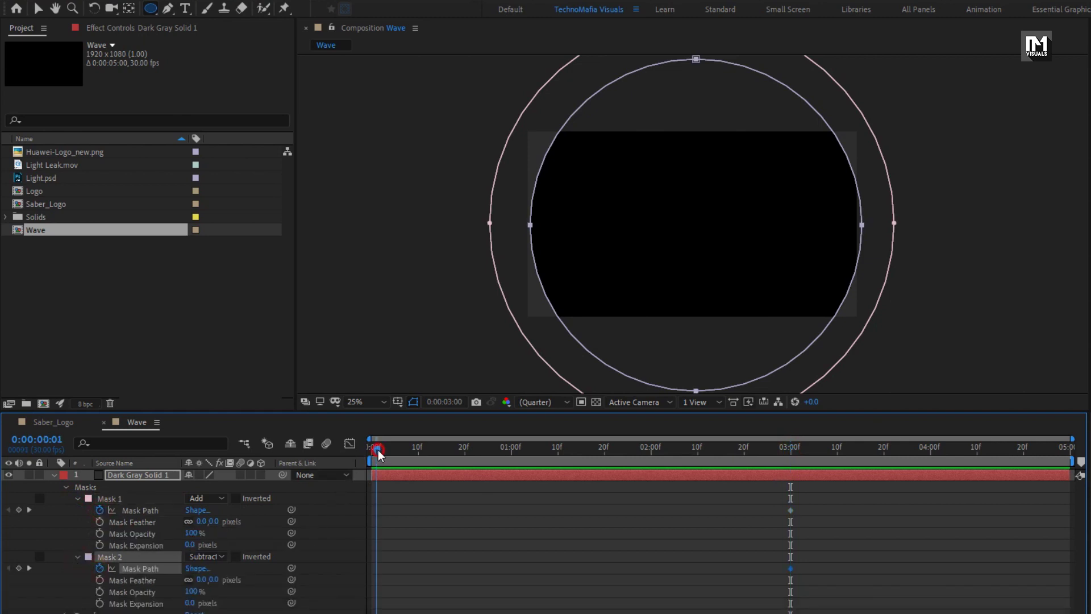
drag(379, 453, 338, 448)
click(197, 511)
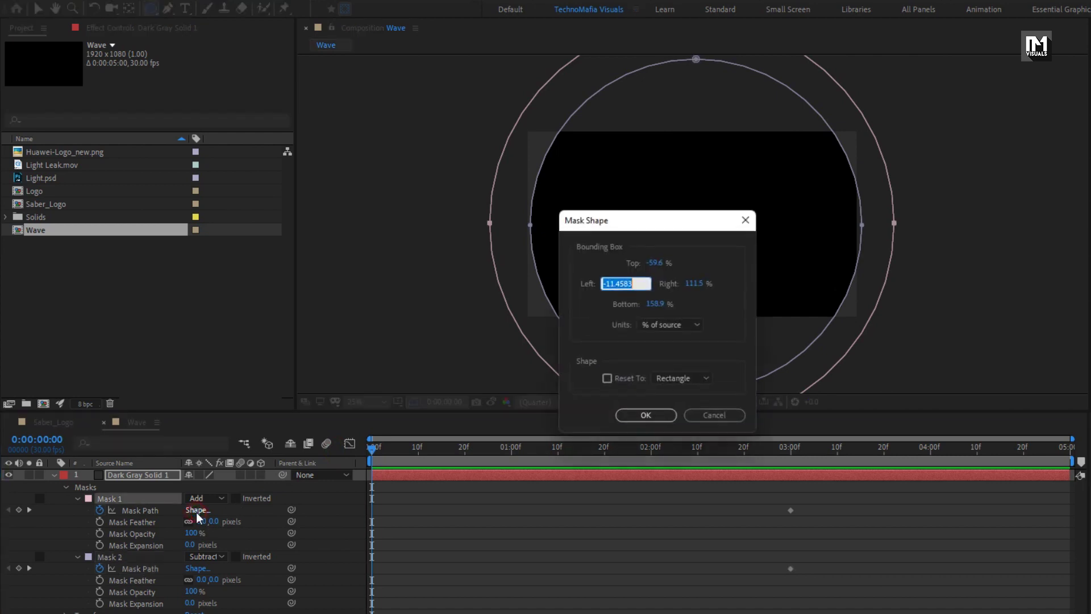
click(659, 328)
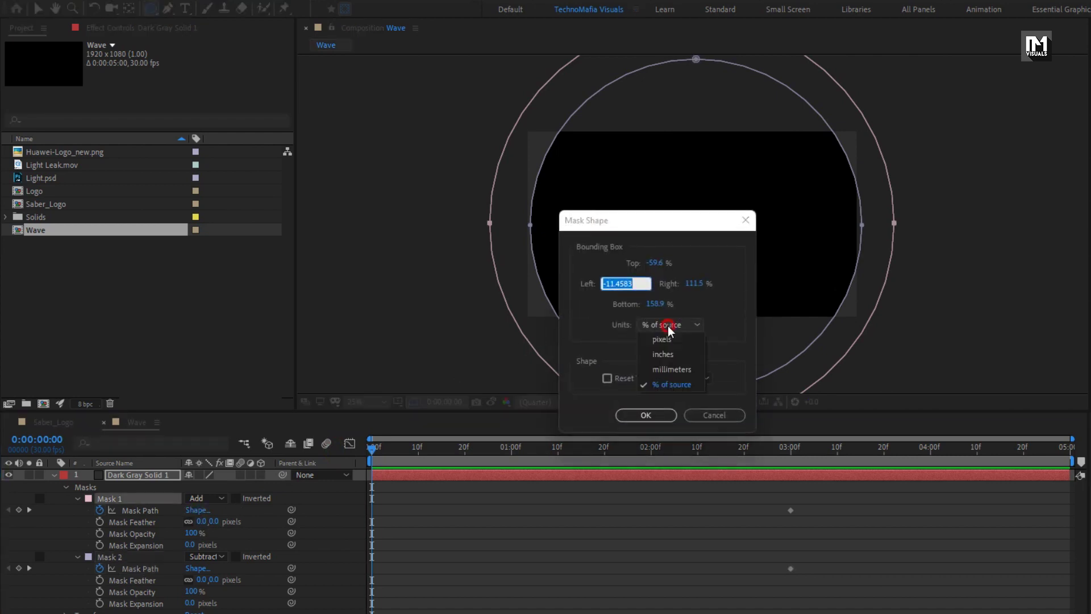
click(676, 384)
click(653, 264)
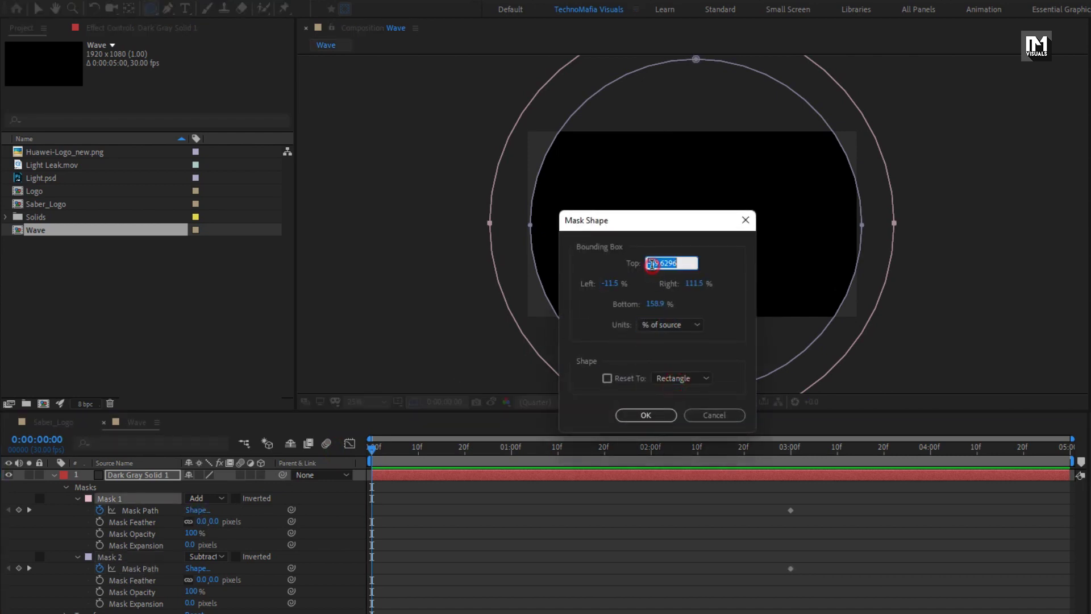
text(0)
click(658, 304)
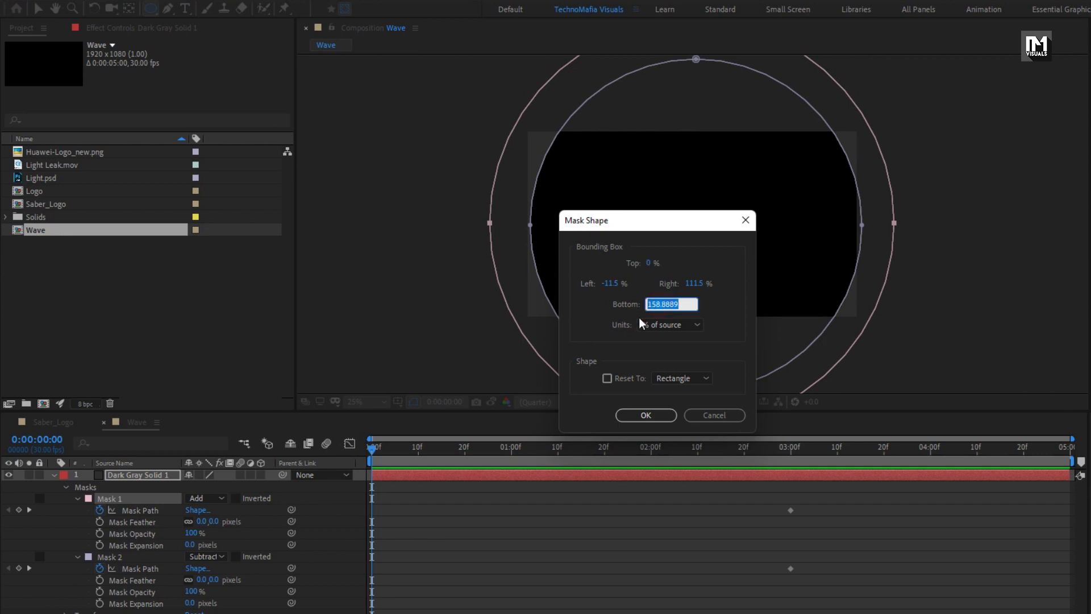
text(0)
click(616, 283)
click(647, 304)
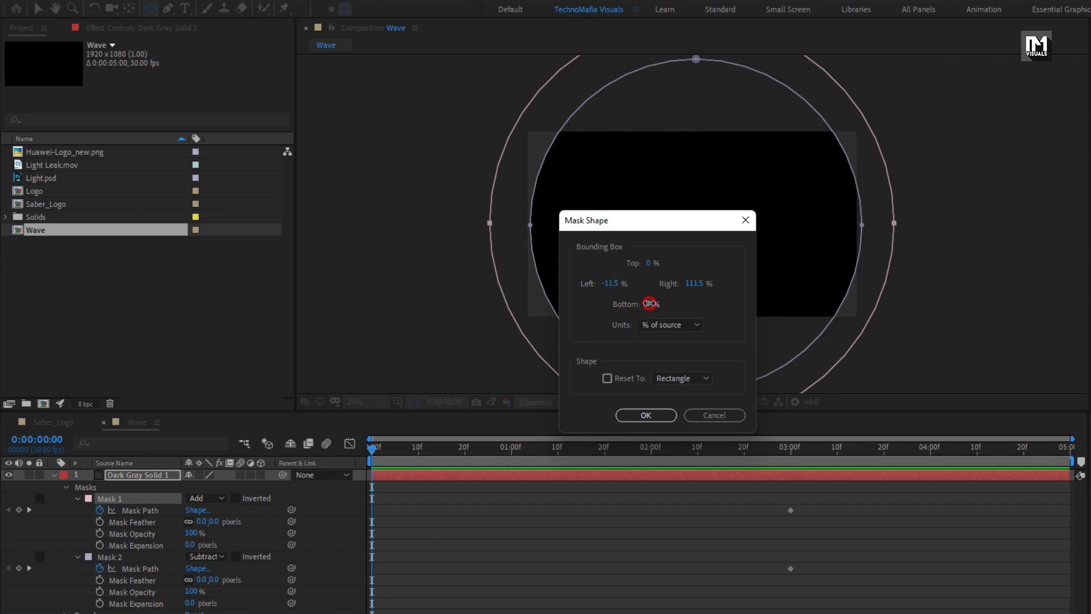
Set the left and right bounds of the Mask 1 shape to 50% and apply it at the first frame
click(613, 283)
text(50)
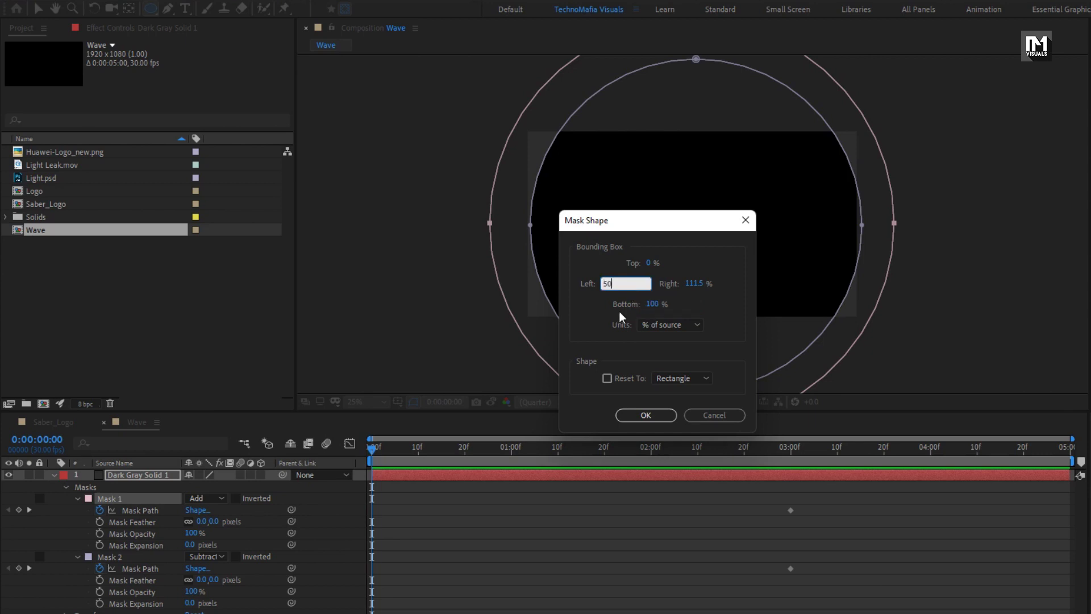
click(686, 286)
text(50)
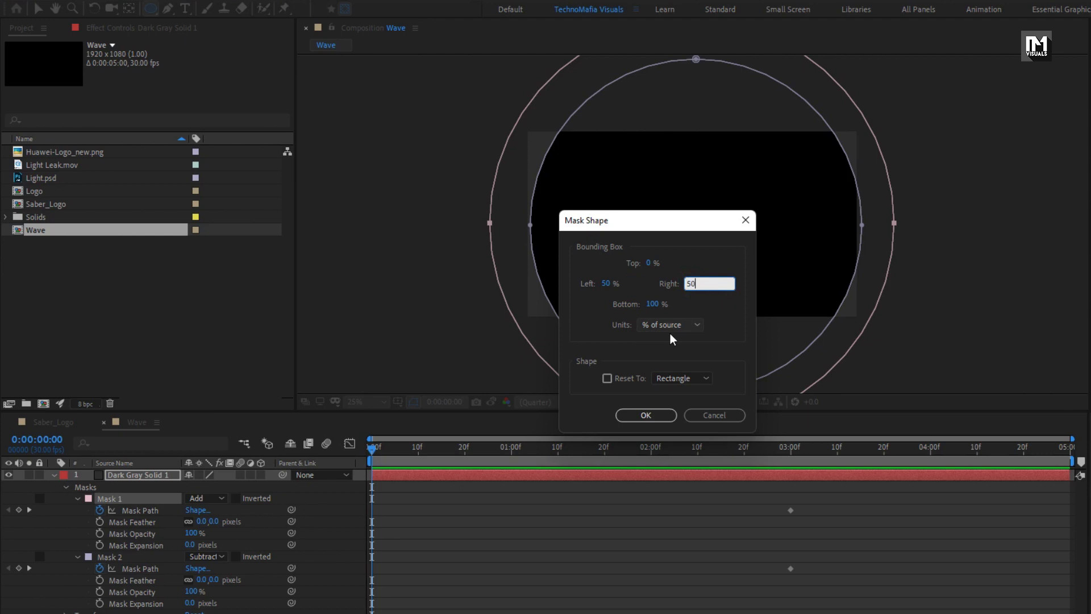
click(646, 415)
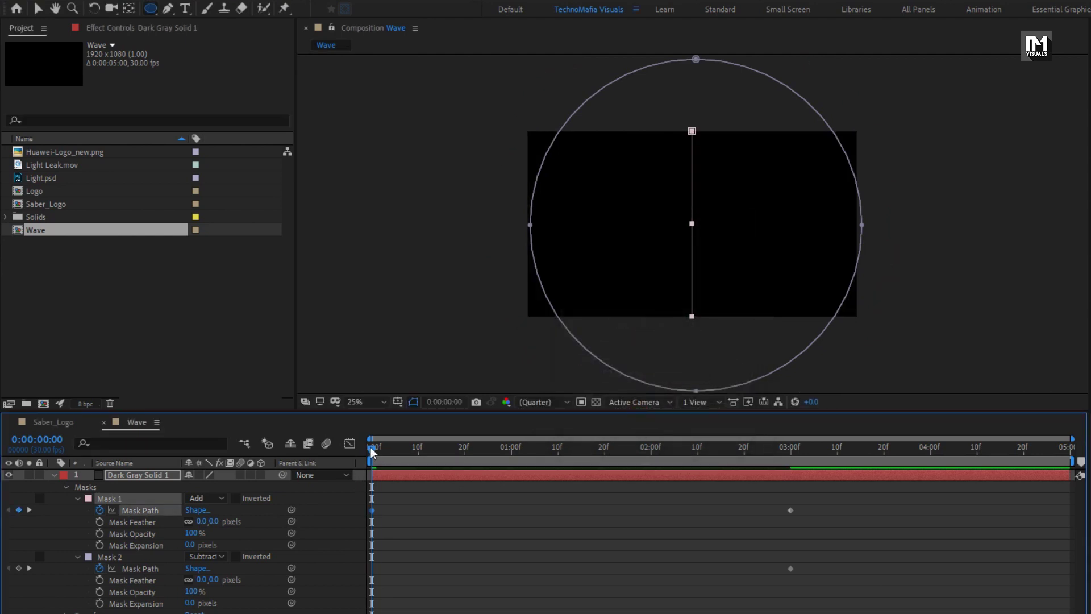
Set the top and bottom bounds of the Mask 1 shape to 50% at 0:00:00:00
mouse_move(371, 448)
mouse_down()
mouse_move(533, 446)
mouse_move(370, 443)
mouse_up()
click(196, 510)
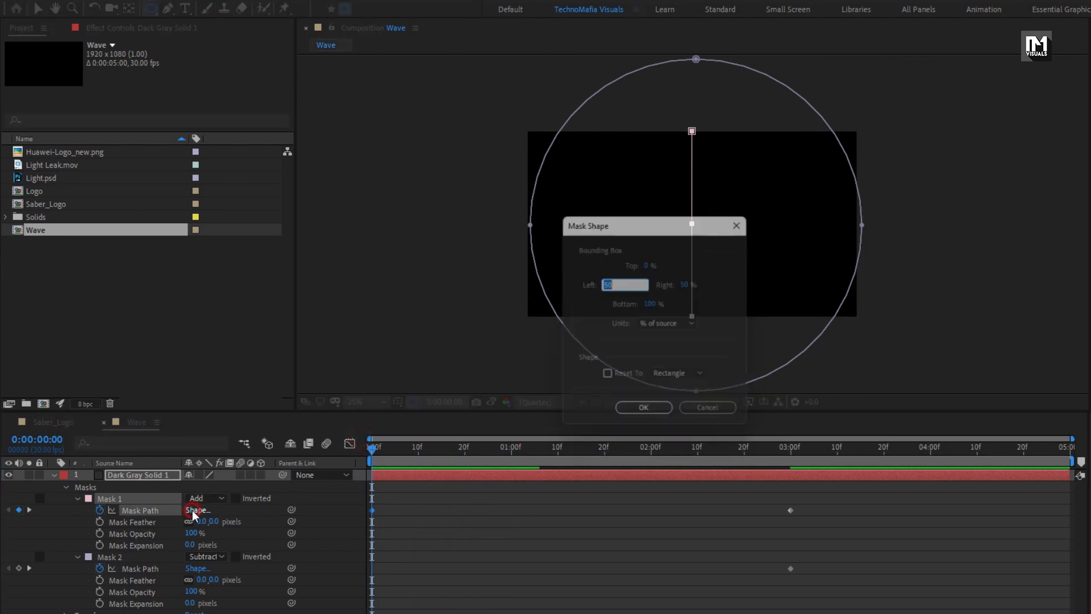
click(651, 303)
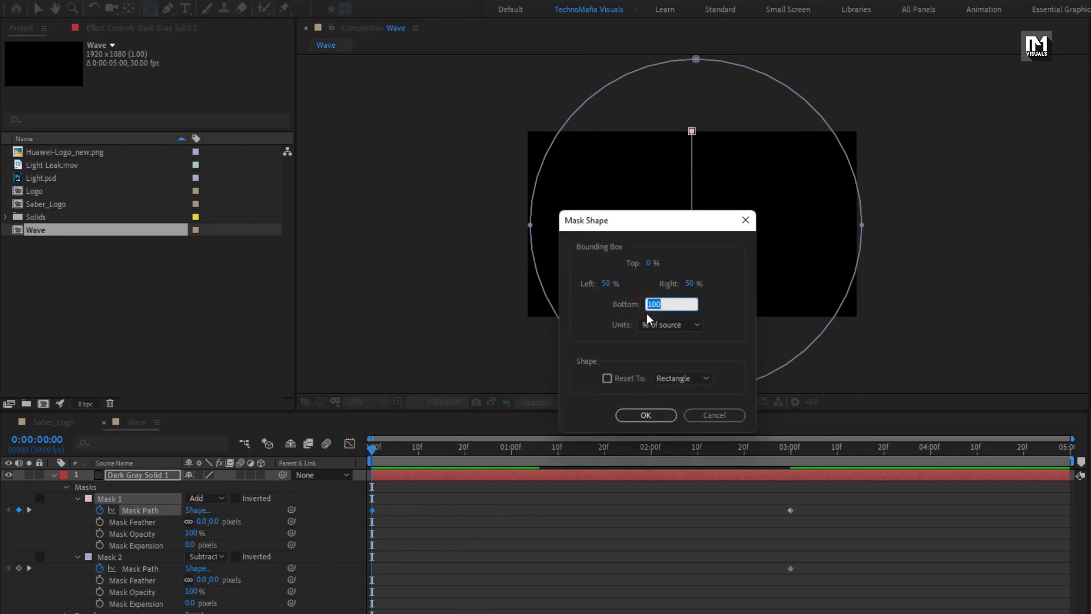
click(648, 262)
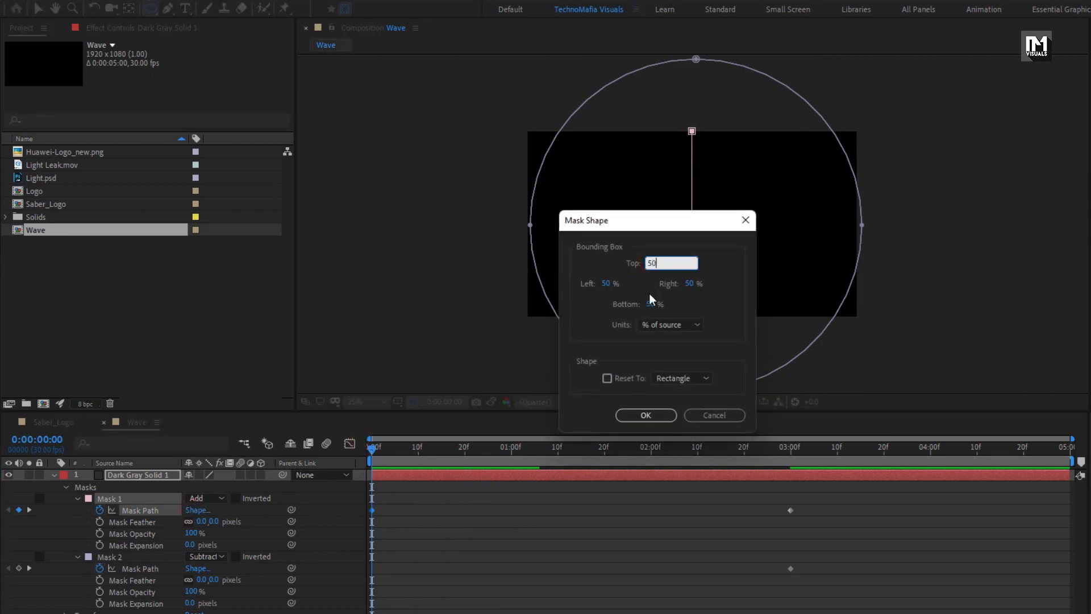
click(646, 415)
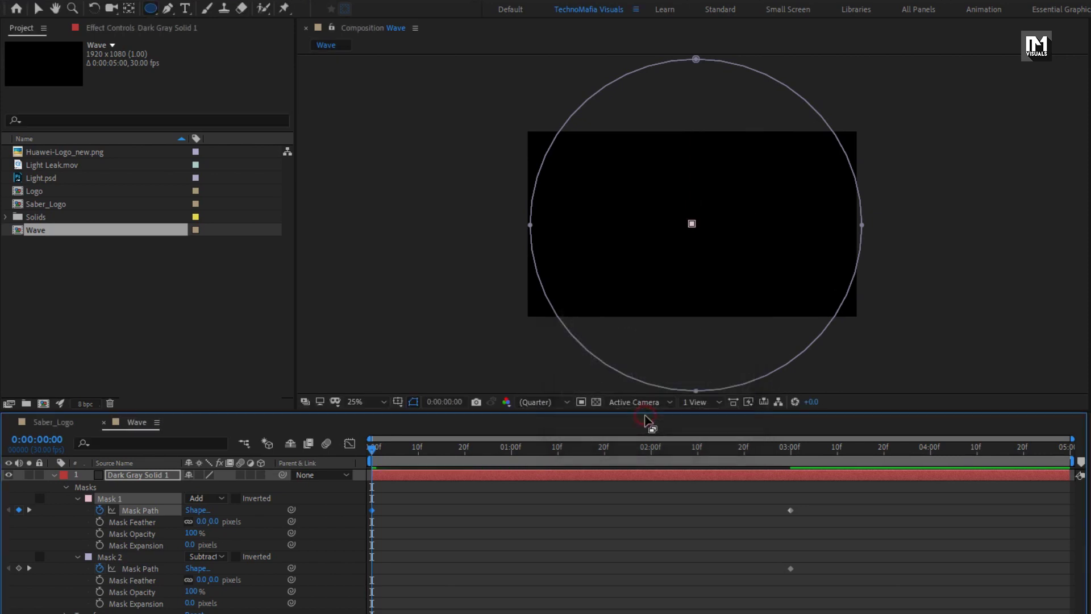
Set all four bounds of the Mask 2 shape to 50% of the source at 0:00:00:00
mouse_move(374, 451)
mouse_down()
mouse_move(765, 457)
mouse_move(369, 464)
mouse_up()
click(196, 569)
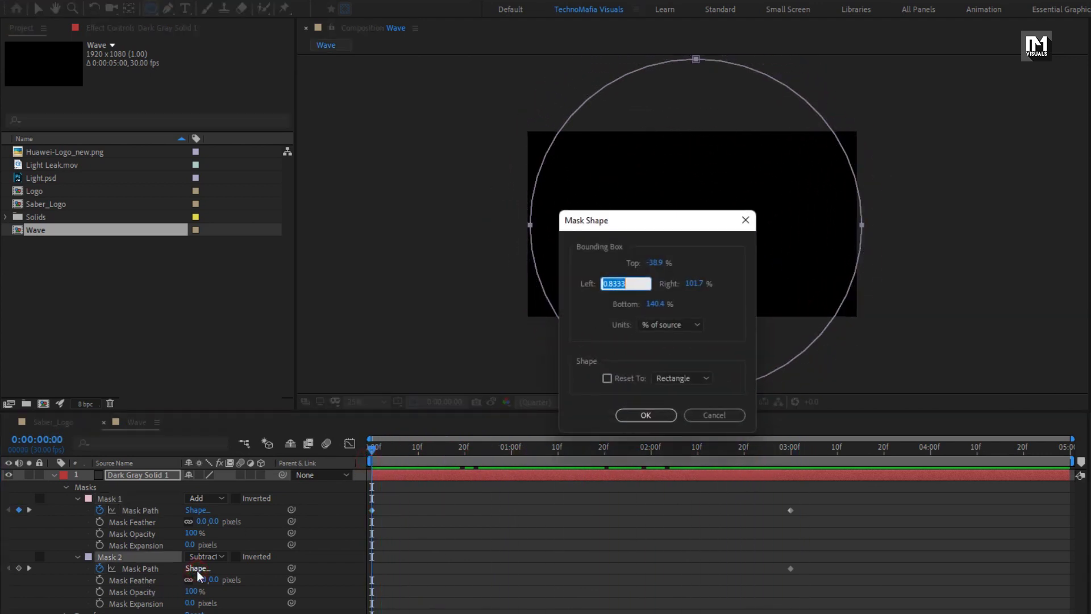
click(654, 263)
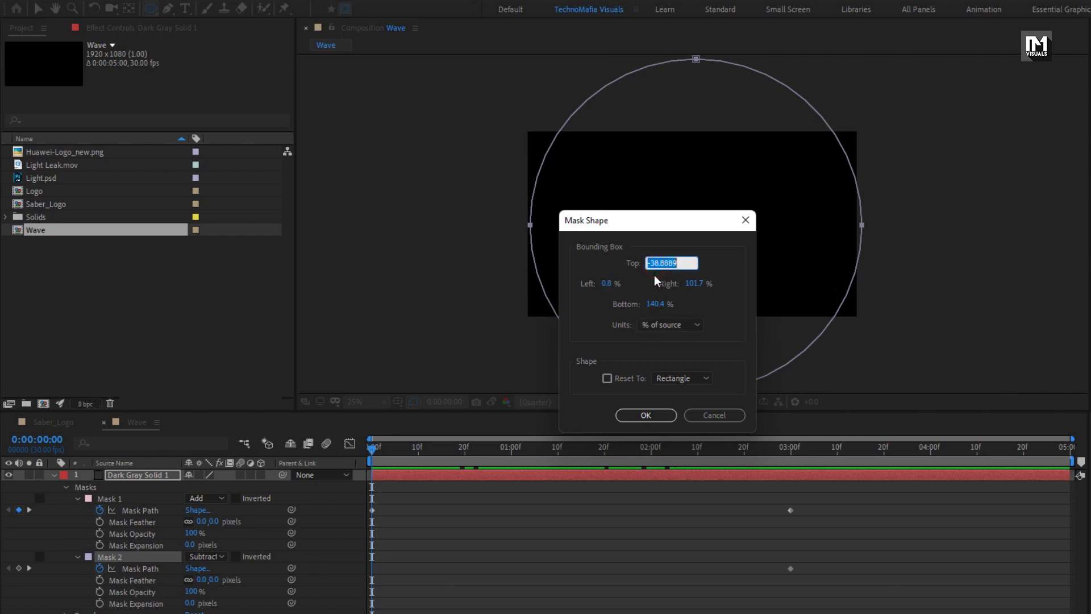
text(50)
click(655, 304)
text(50)
click(608, 283)
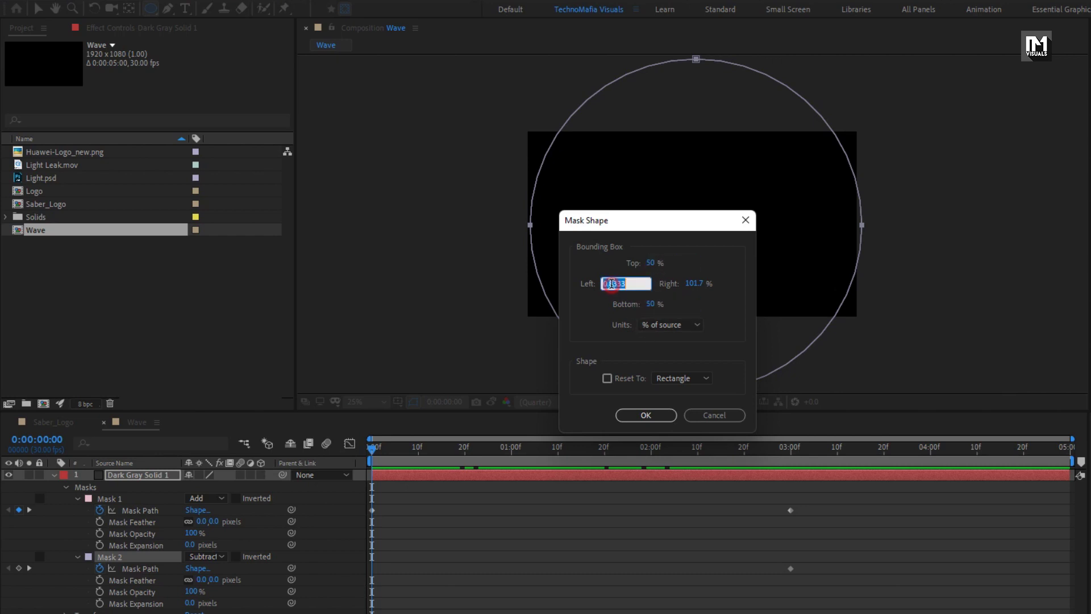
text(50)
click(692, 284)
text(5)
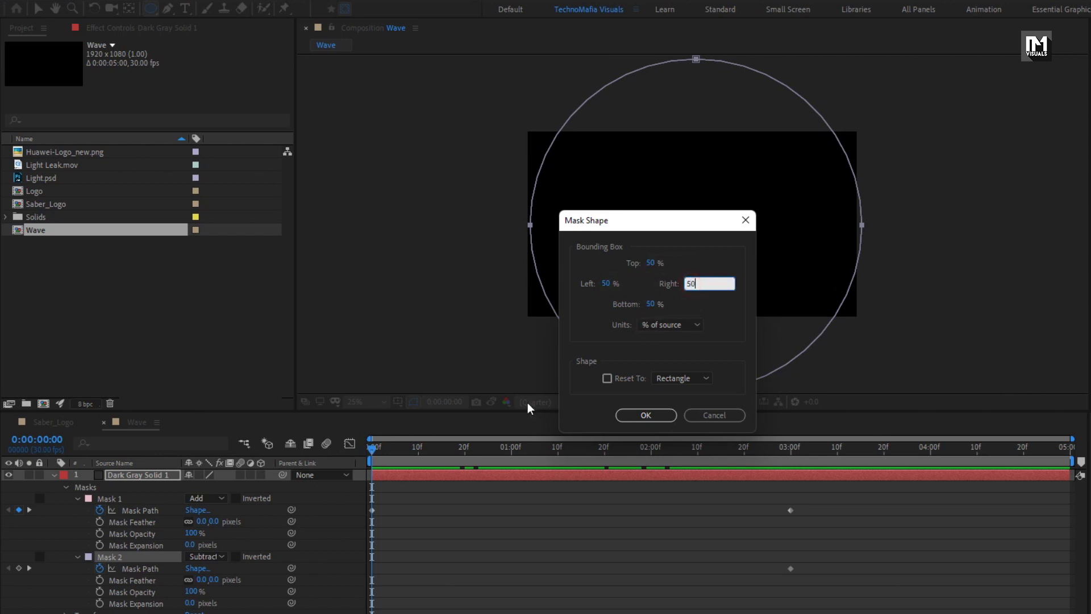
click(643, 416)
Delay the first Mask Path keyframe of Mask 2 to 0:00:00:06 and collapse the solid's properties
drag(378, 451, 483, 449)
drag(372, 510, 372, 513)
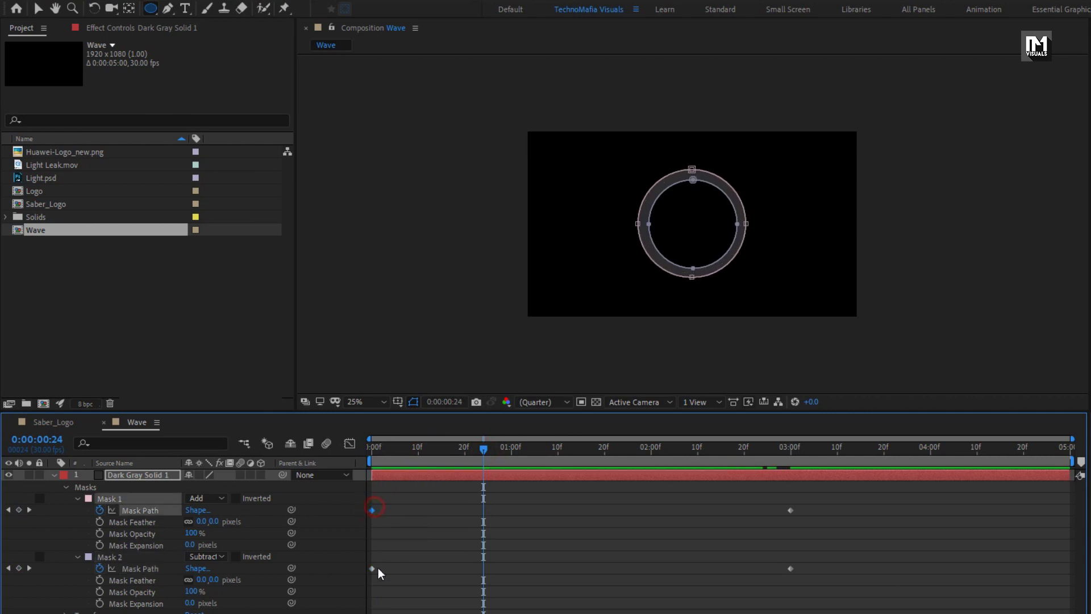
drag(373, 568, 398, 567)
mouse_move(400, 456)
mouse_down()
mouse_move(390, 459)
mouse_move(712, 464)
mouse_move(365, 478)
mouse_move(400, 476)
mouse_up()
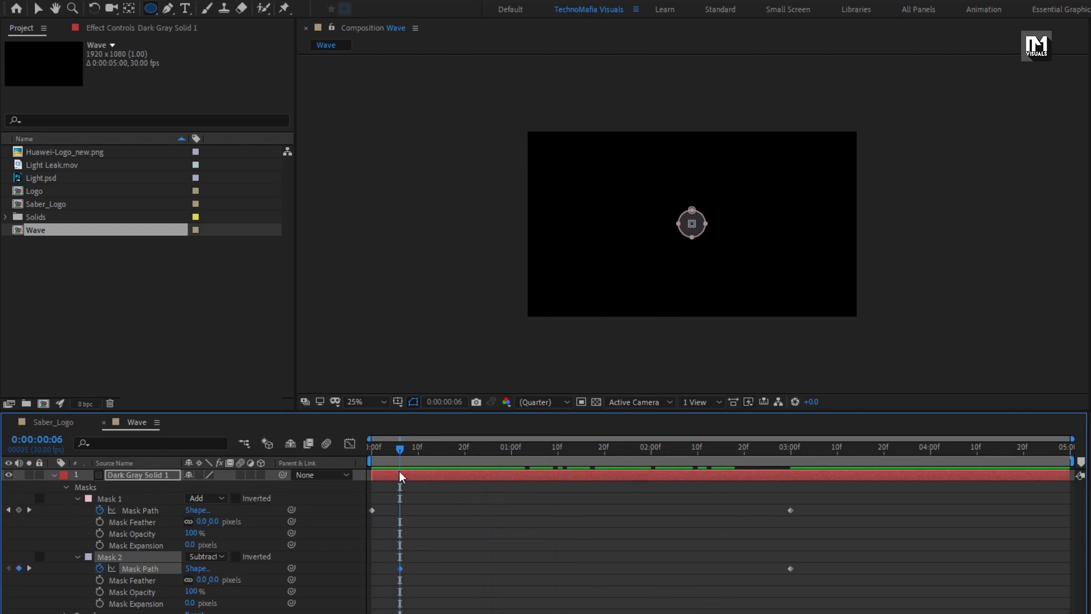
click(54, 476)
Apply Turbulent Displace to the dark gray solid with Amount 125 and Size 25
drag(528, 453, 562, 453)
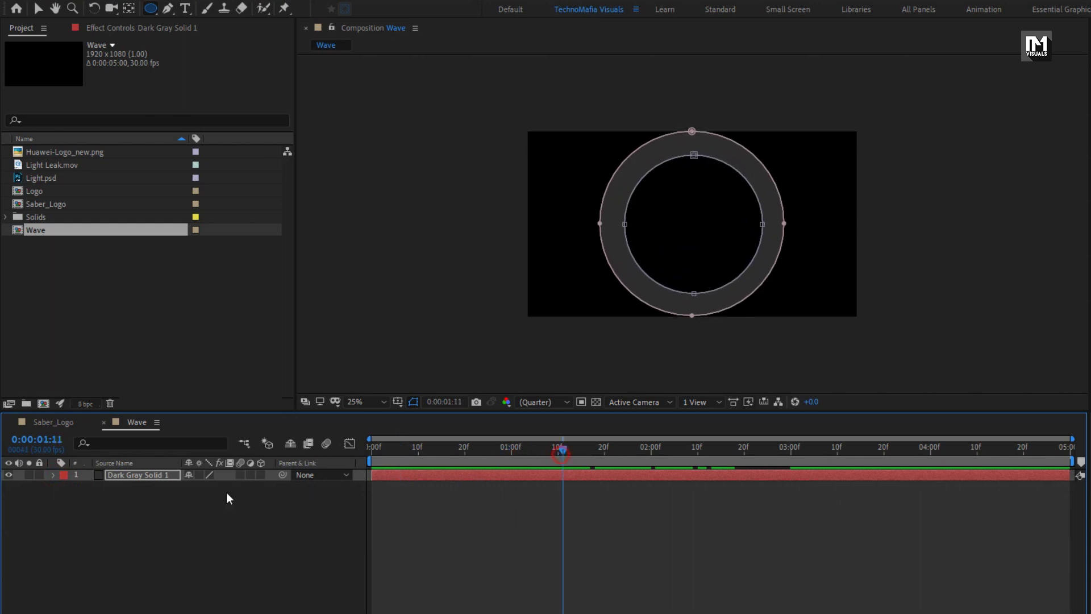
click(129, 475)
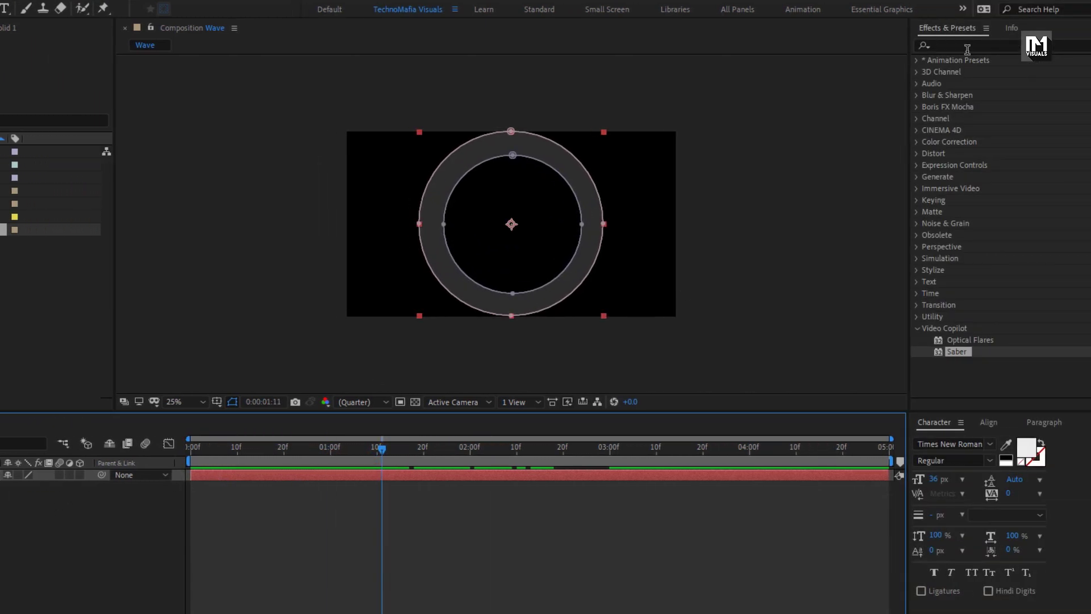
click(967, 46)
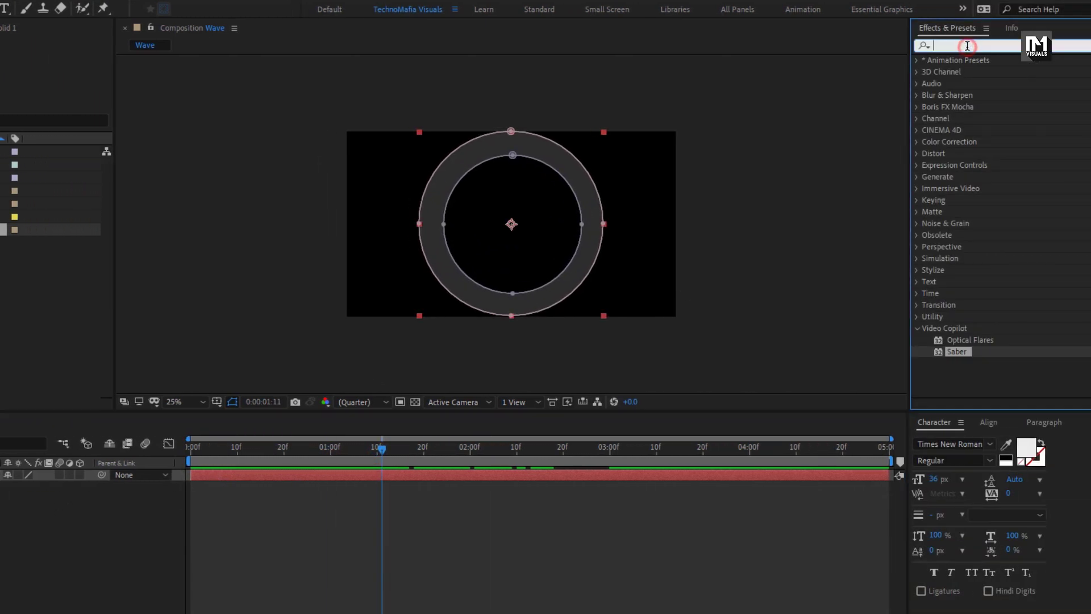
text(turb)
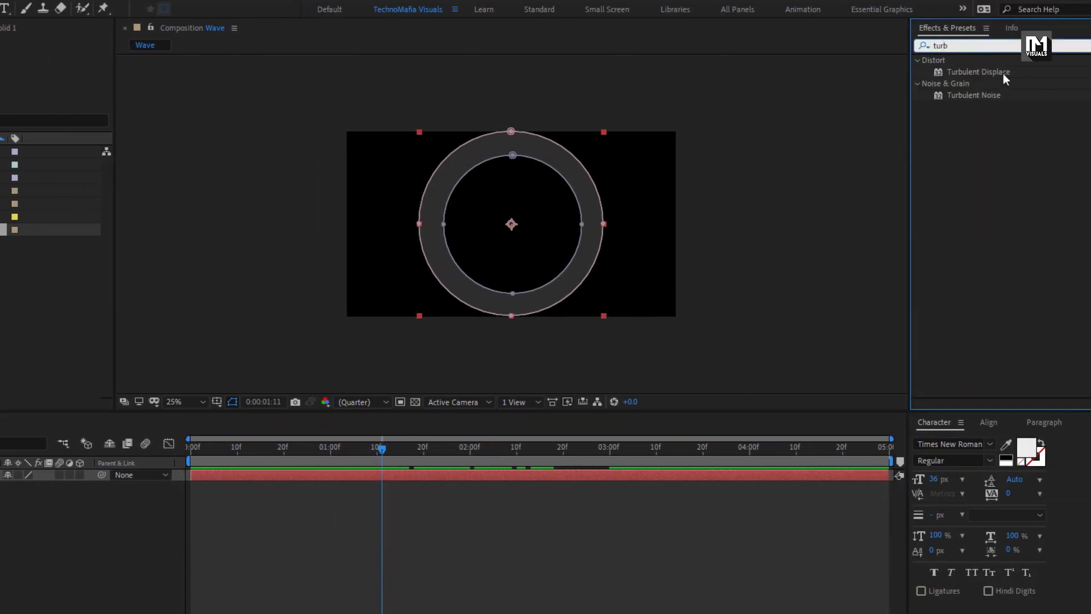
click(1003, 73)
double_click(997, 71)
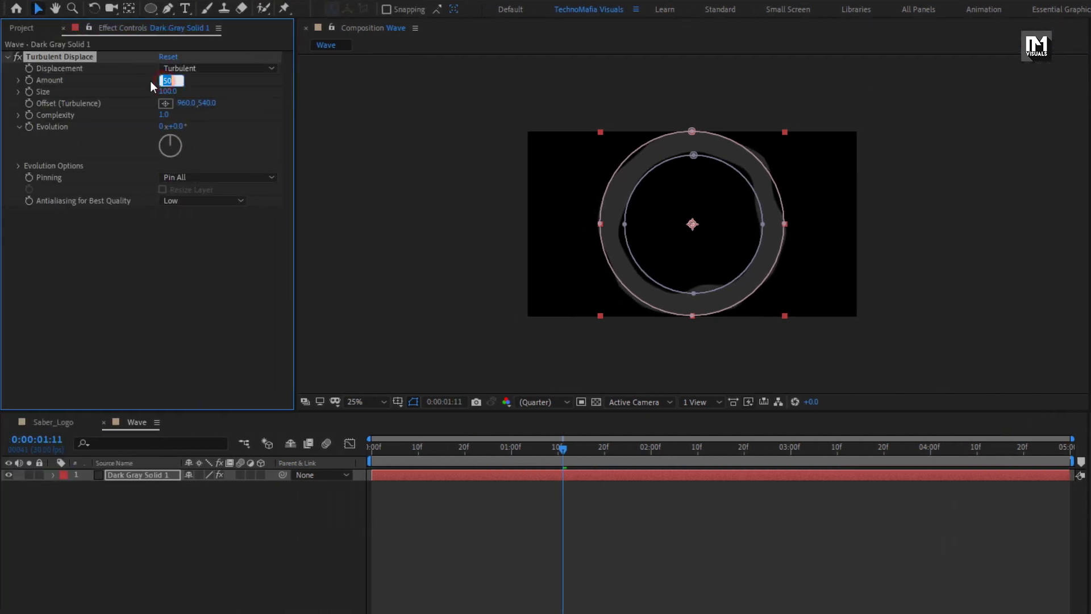
text(125.)
click(162, 91)
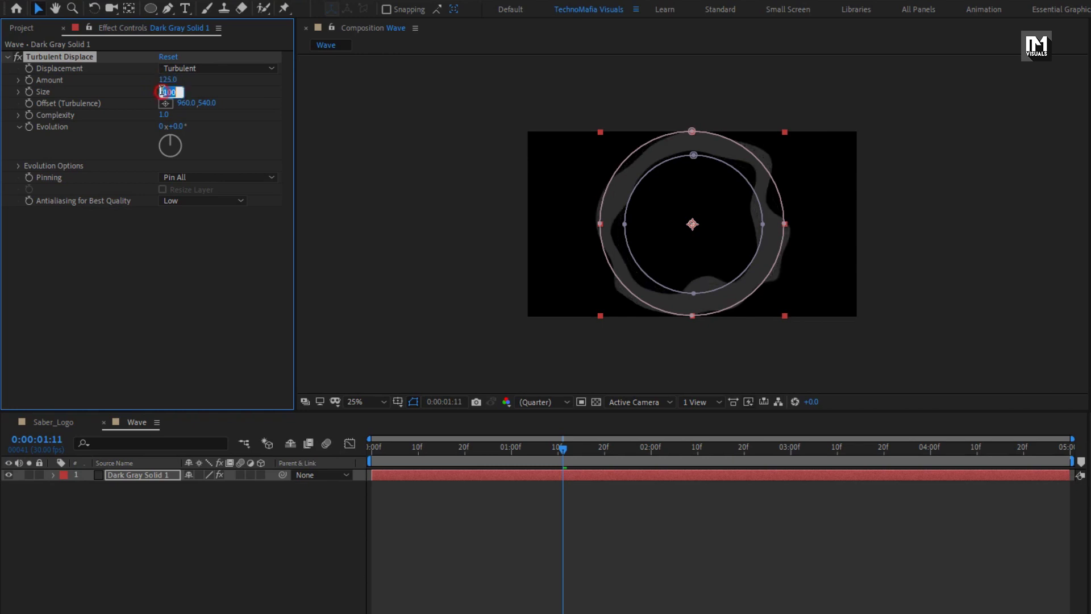
text(25)
key(Return)
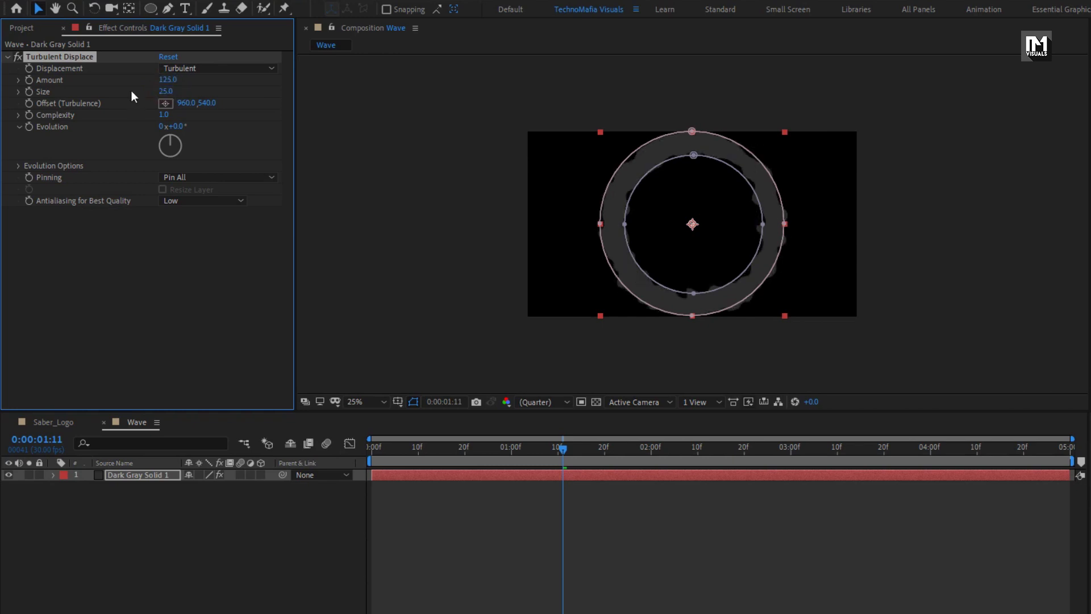
Apply CC Vector Blur to the dark gray solid with an Amount of 22
click(8, 57)
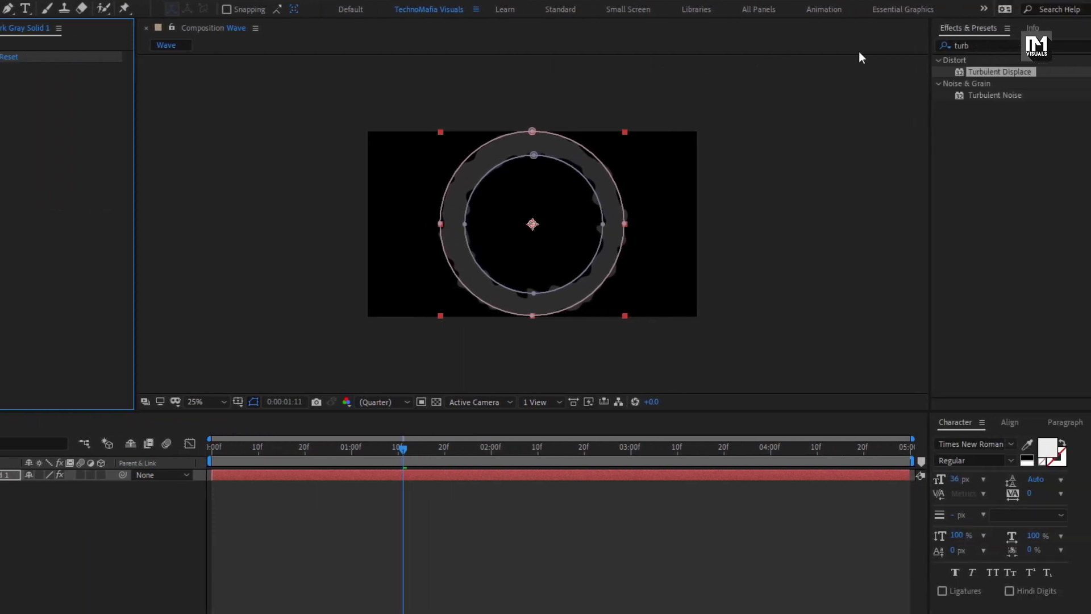
click(966, 45)
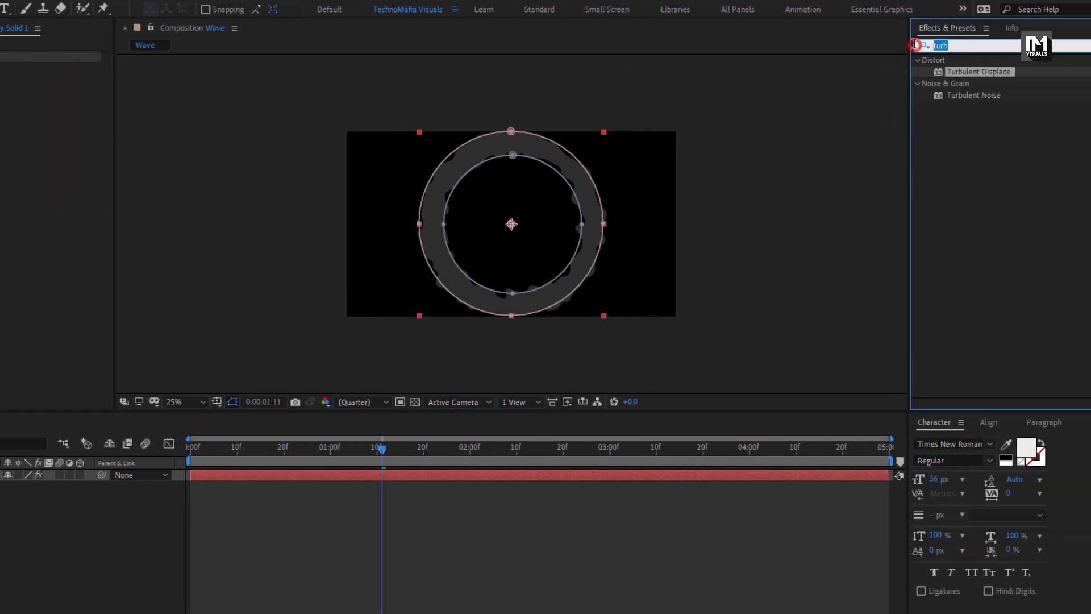
text(cc ve)
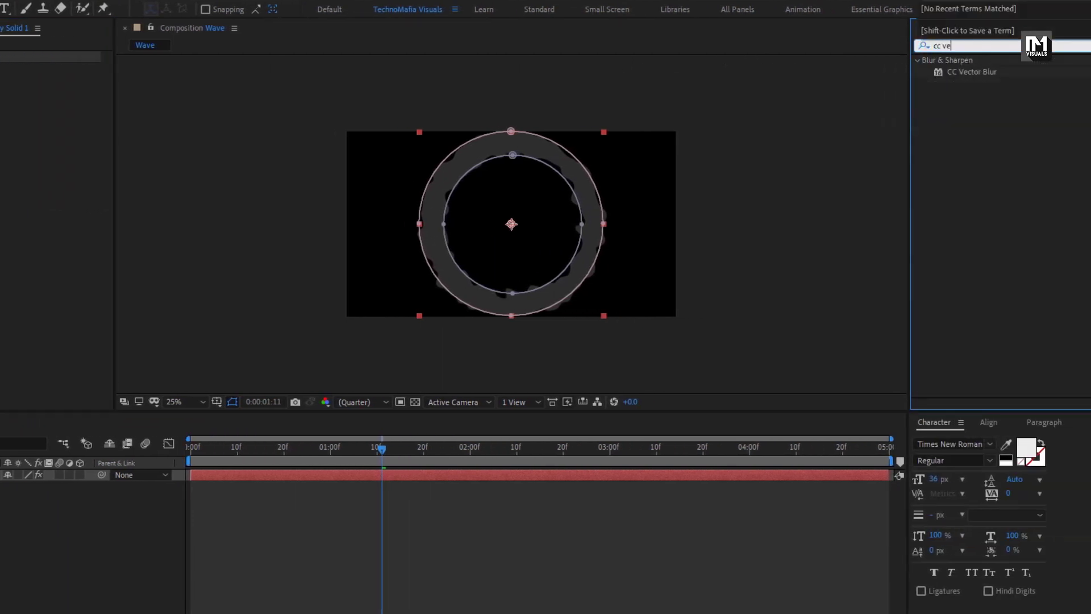
drag(983, 72, 541, 155)
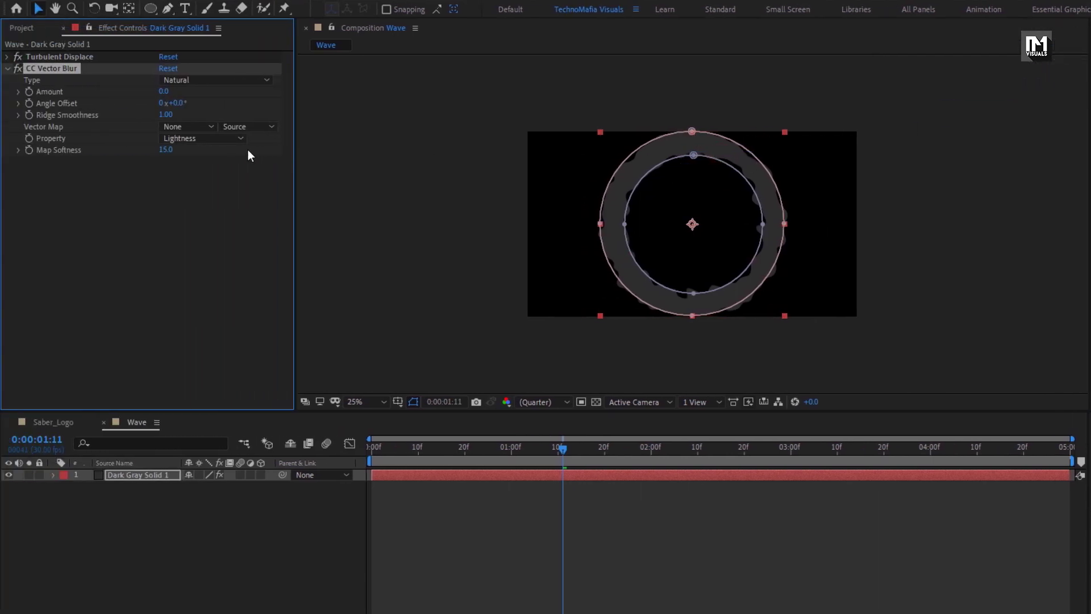
text(22)
key(Return)
Duplicate the Turbulent Displace effect and place the copy below CC Vector Blur
key(ctrl+d)
click(7, 68)
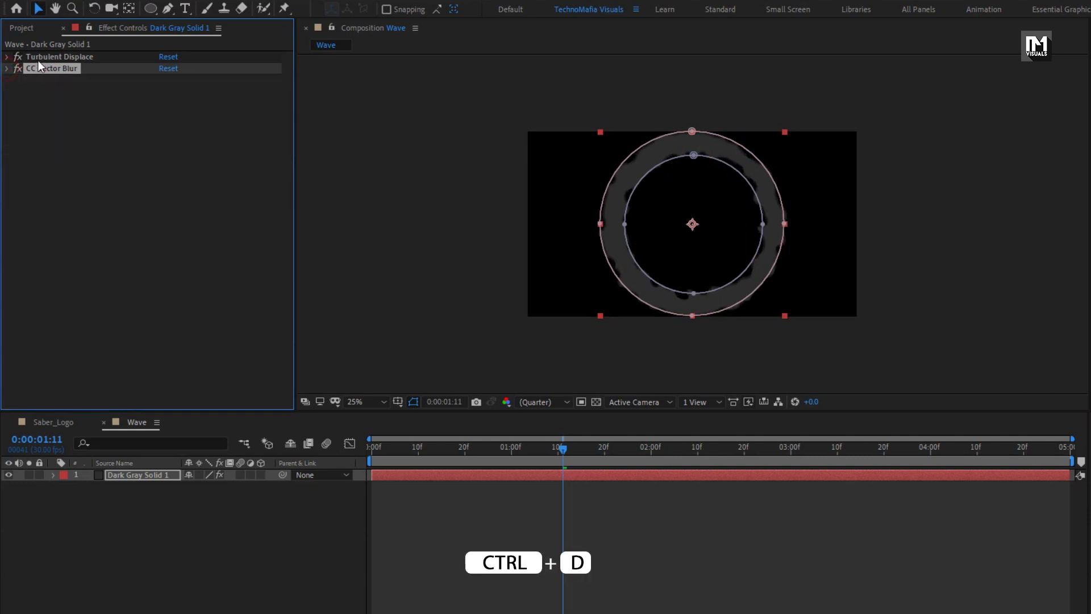
click(45, 58)
key(ctrl+d)
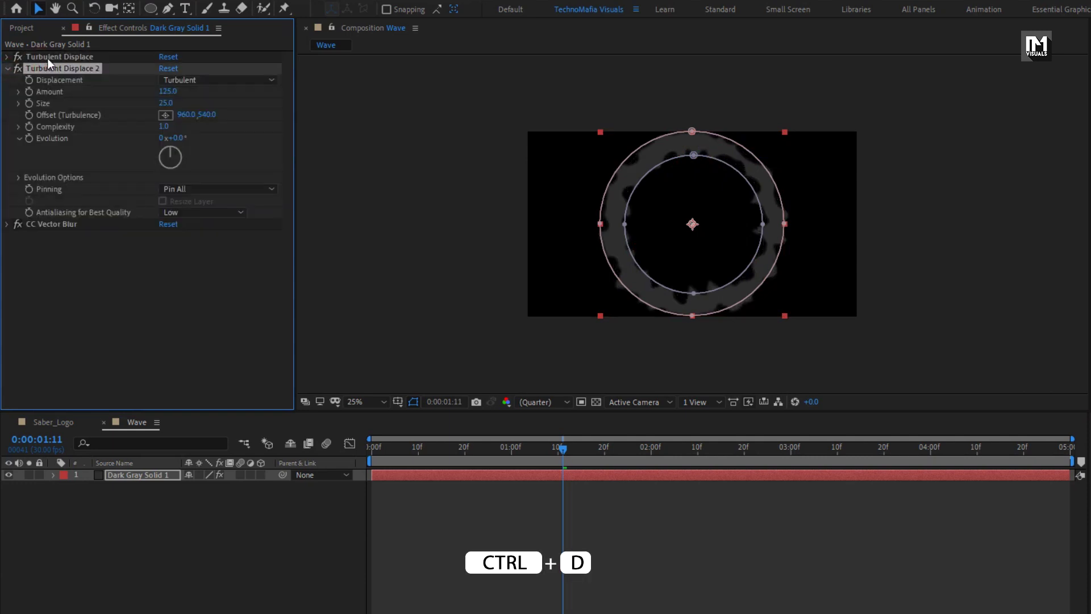
click(8, 69)
drag(33, 70, 46, 114)
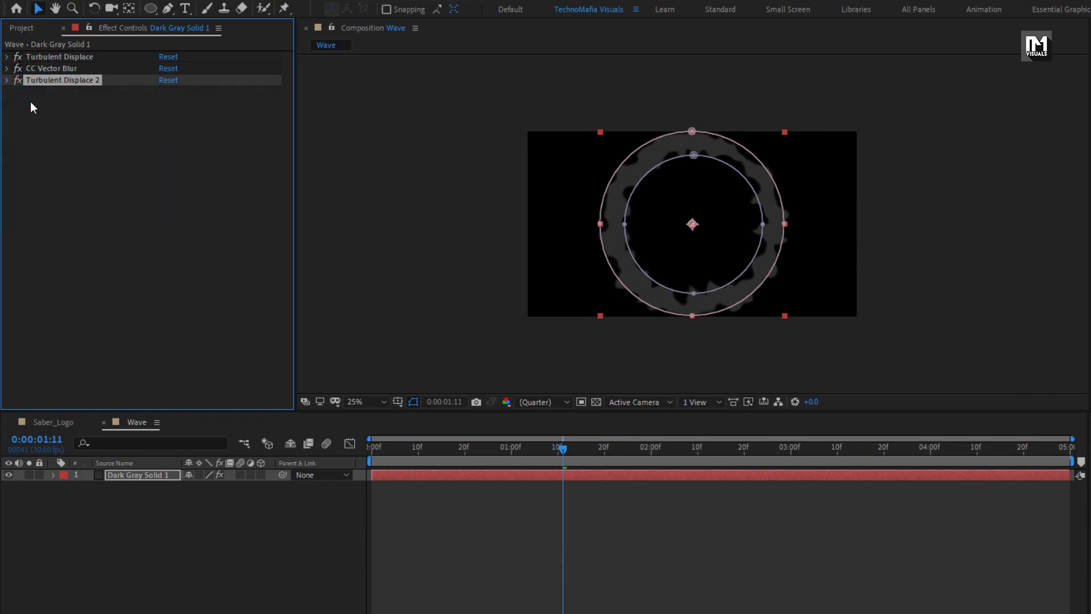
Set the Amount of the duplicated Turbulent Displace effect to 275
click(7, 80)
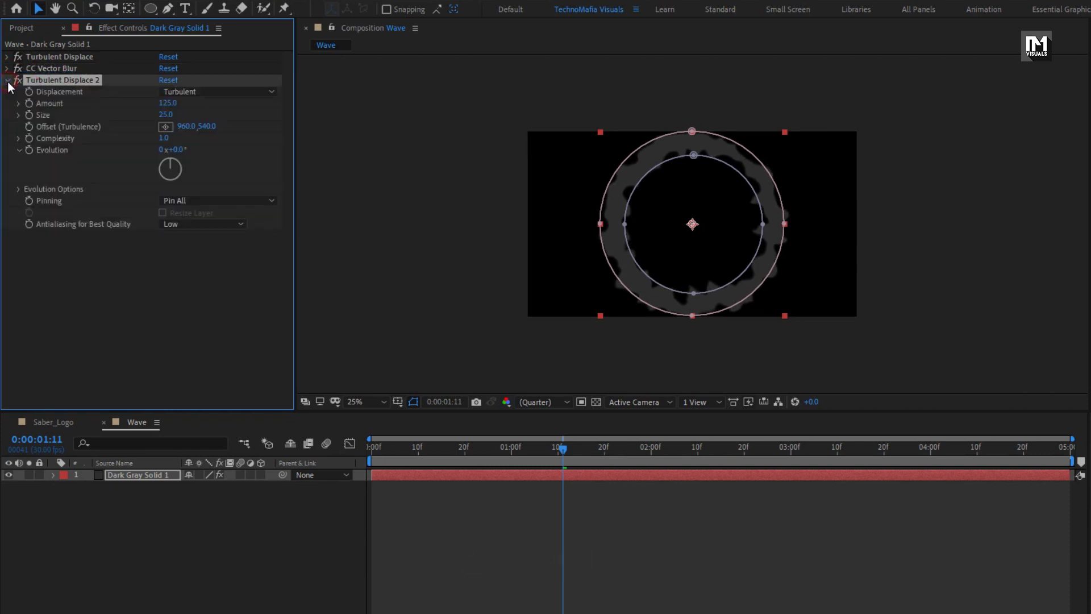
click(167, 105)
text(275)
key(Return)
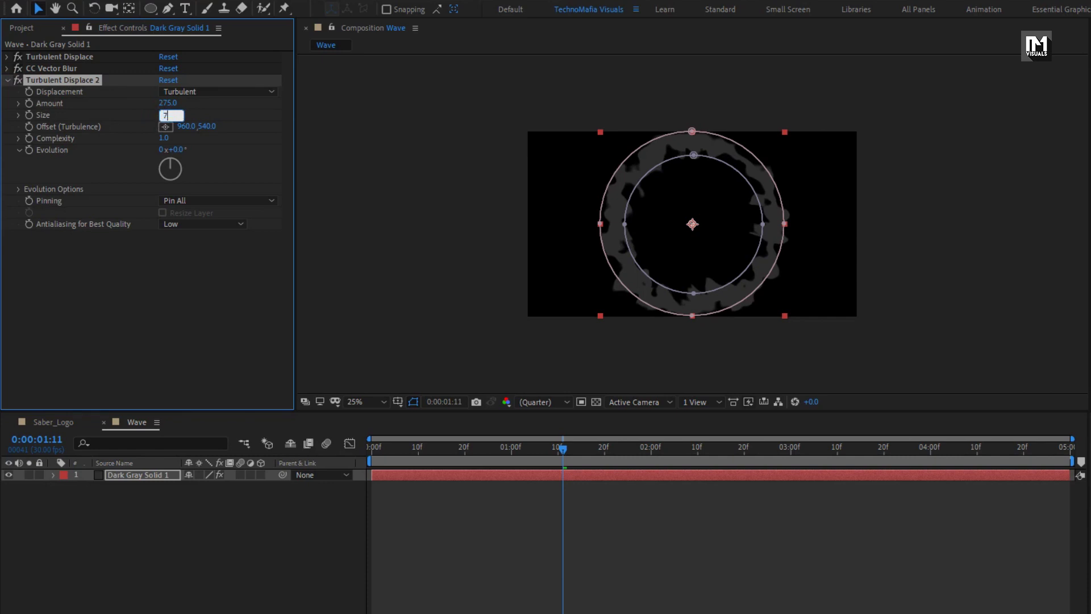
Set the Size of the duplicated Turbulent Displace effect to 7 and preview the ring's expansion
text(7)
key(Return)
click(388, 449)
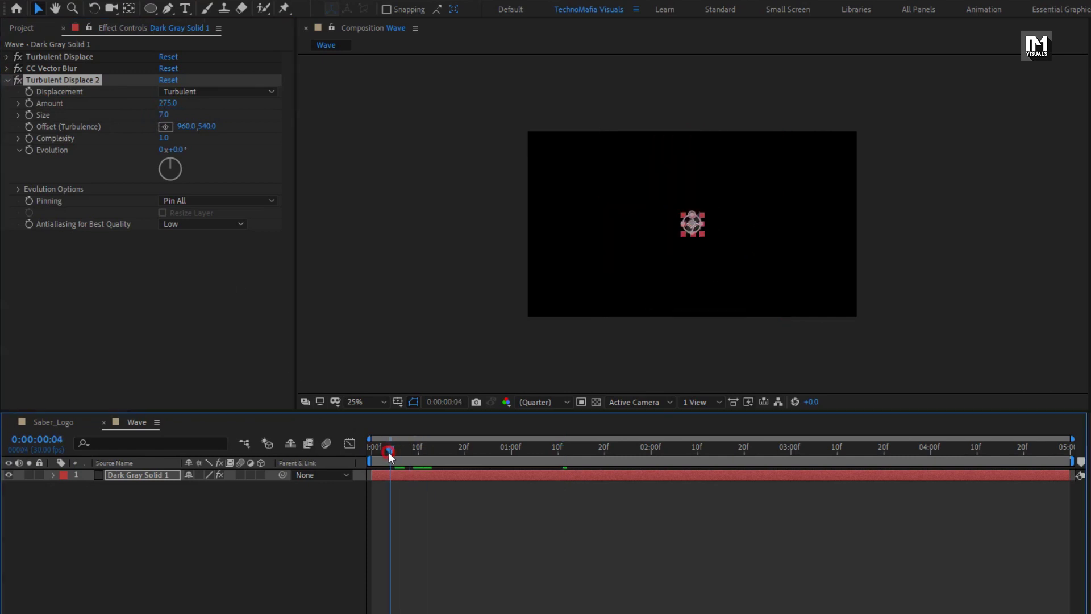
drag(389, 452, 714, 443)
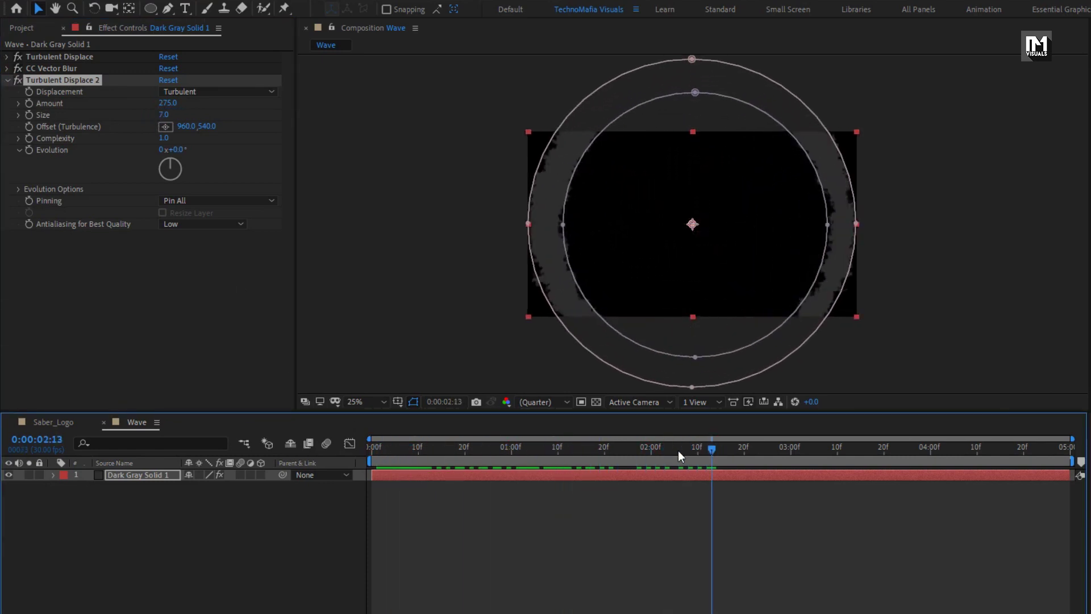
drag(458, 462, 482, 468)
Create a new 1920 x 1080, 30 fps, five-second composition named Logo Reveal
key(ctrl+n)
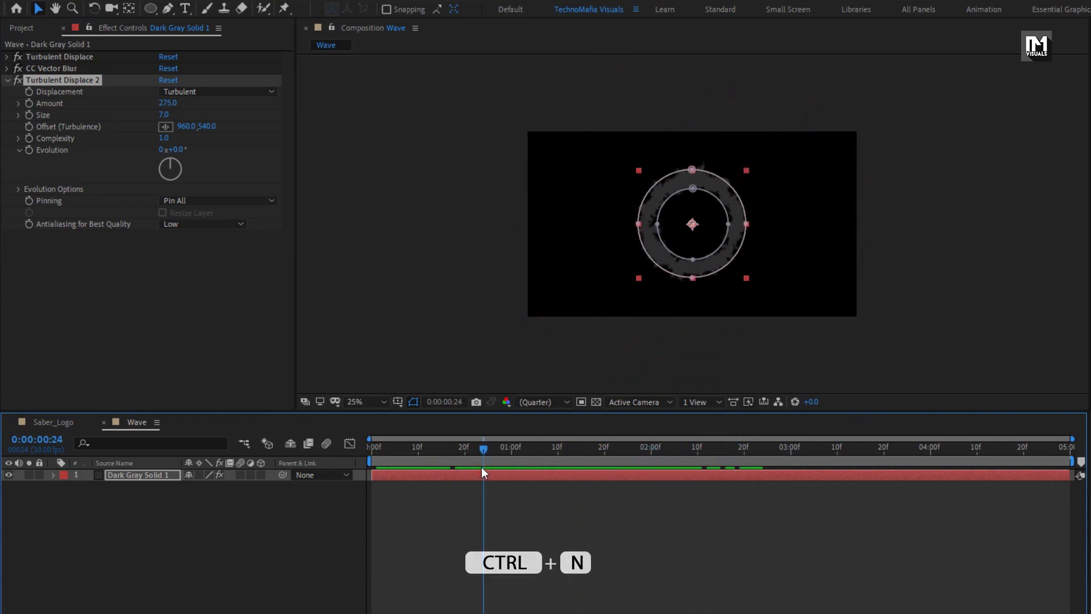
text(Logo)
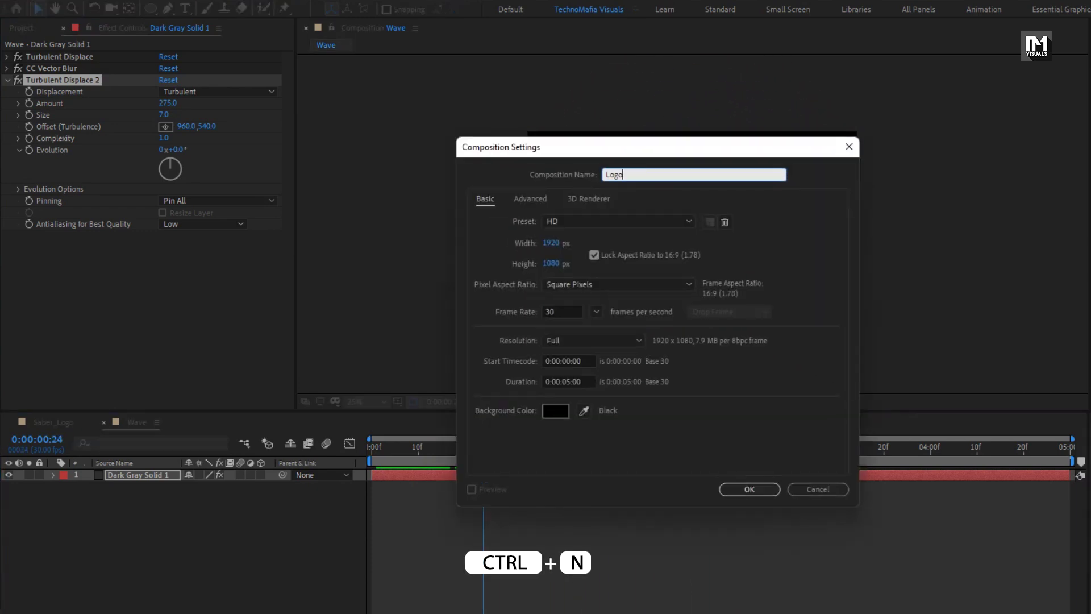
text( Reveal)
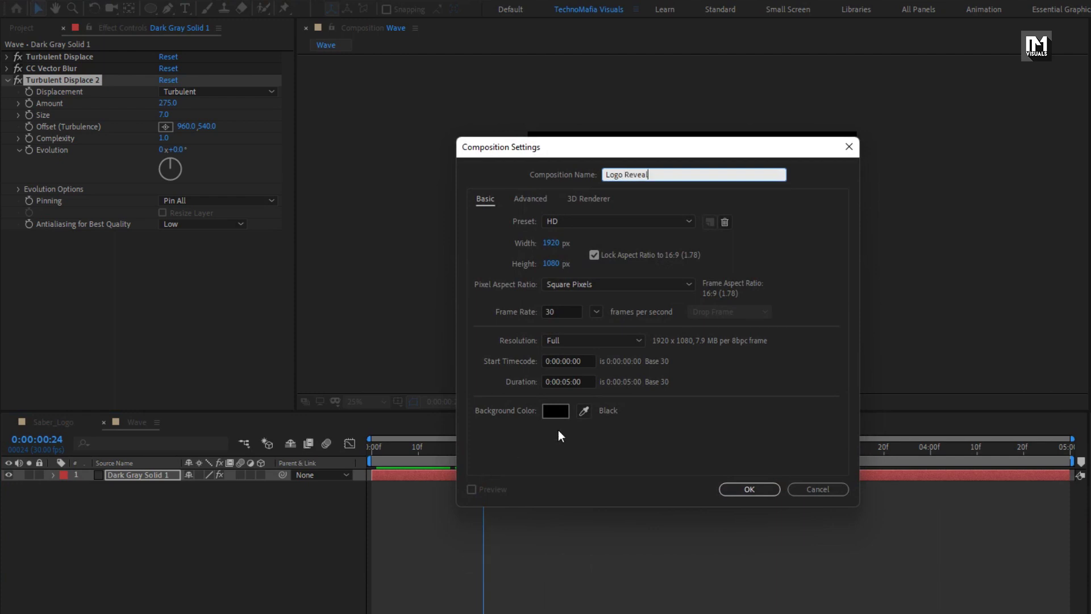
click(741, 487)
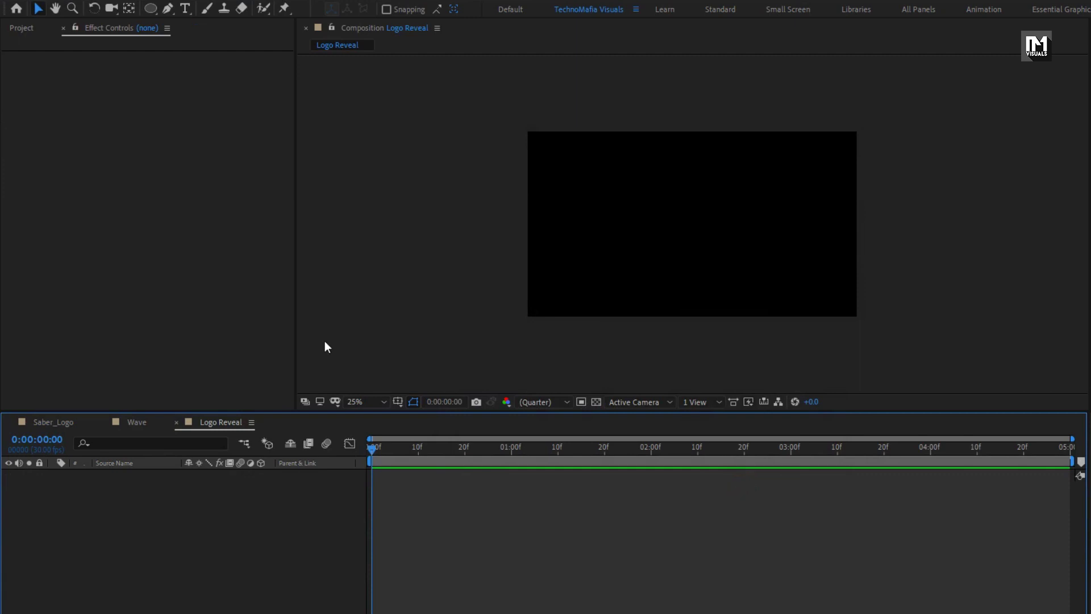
Add Light Leak.mov to the Logo Reveal composition and preview its light movement
click(32, 31)
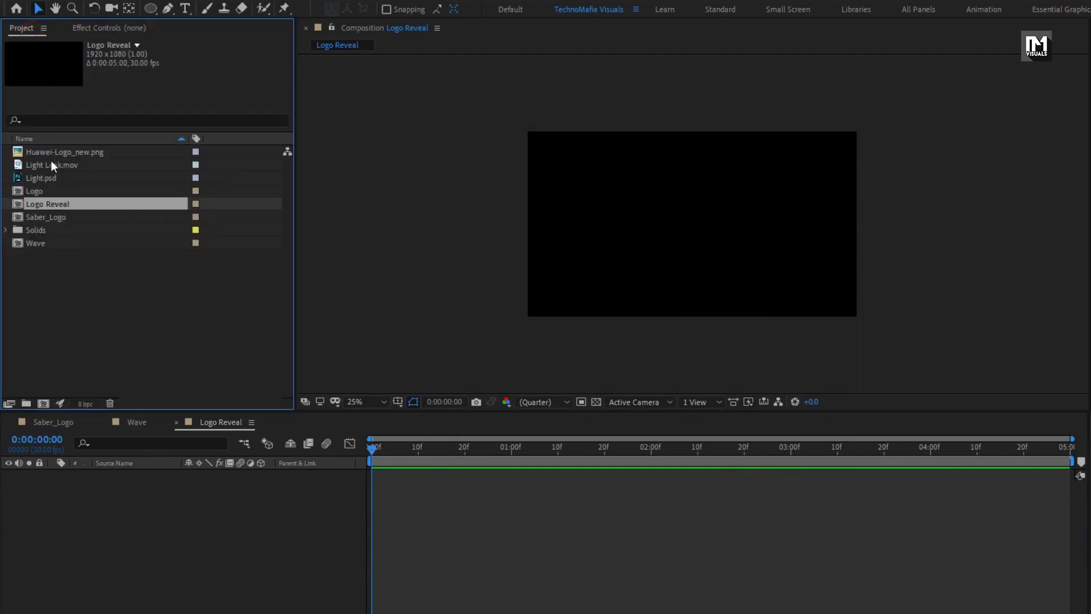
click(49, 166)
drag(49, 166, 135, 499)
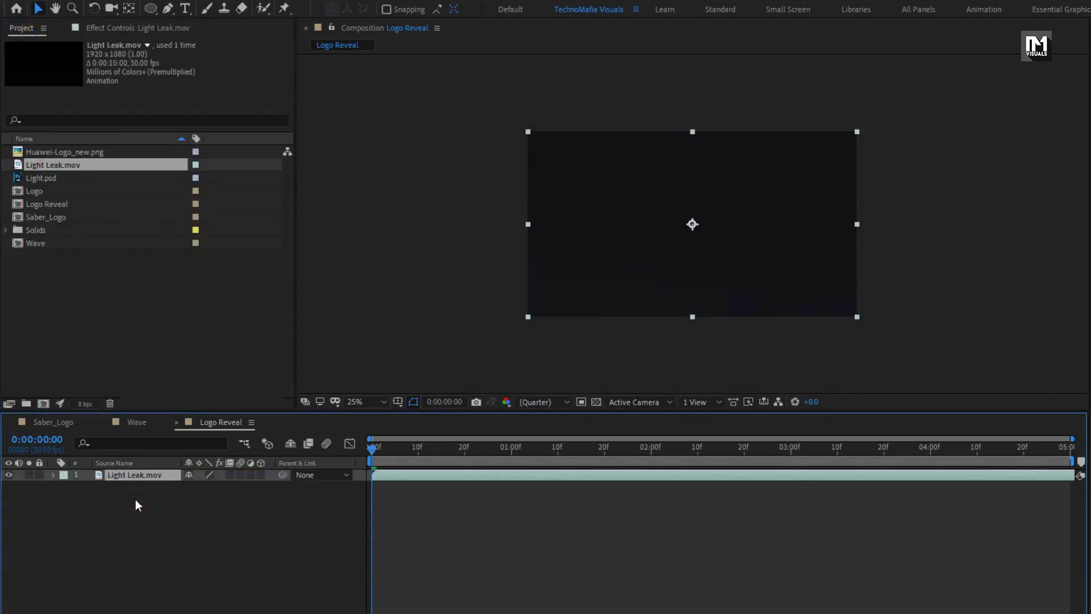
drag(380, 453, 493, 452)
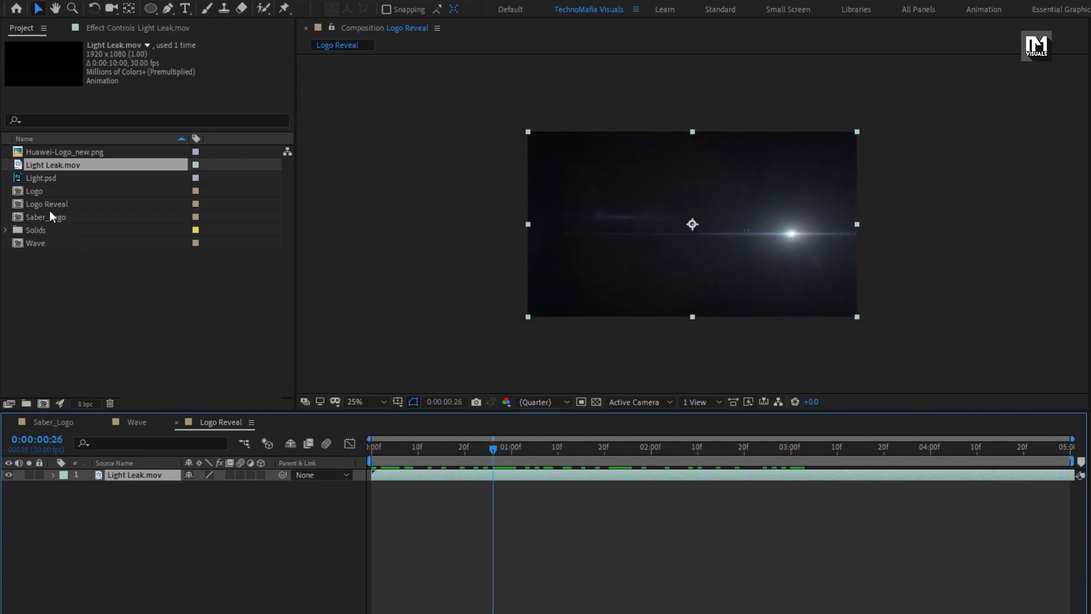
Place the Saber_Logo composition above Light Leak.mov and set its blending mode to Add
drag(43, 217, 135, 474)
click(229, 604)
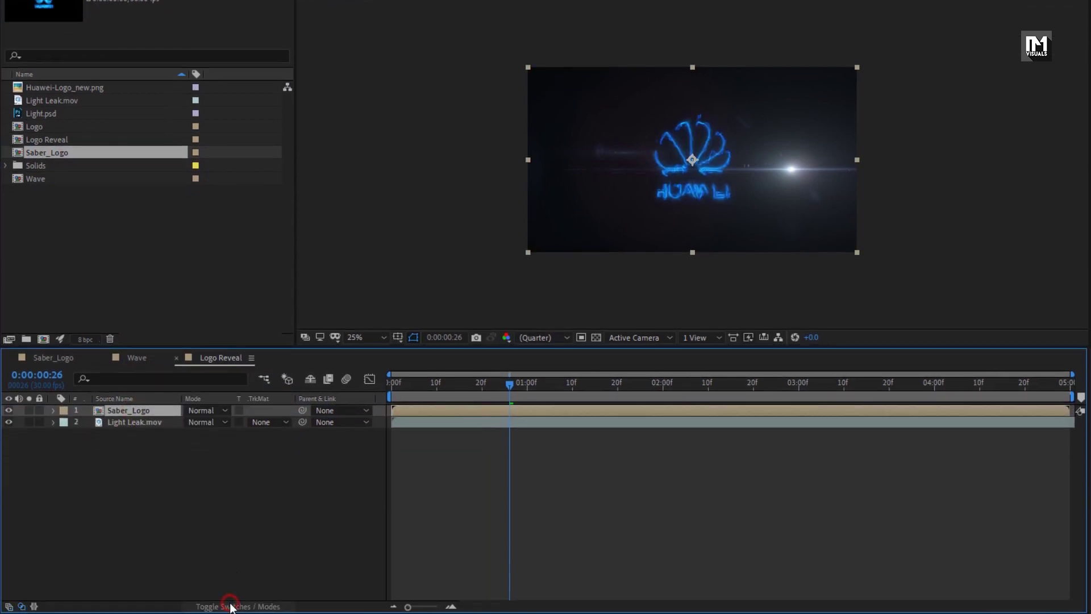
click(190, 474)
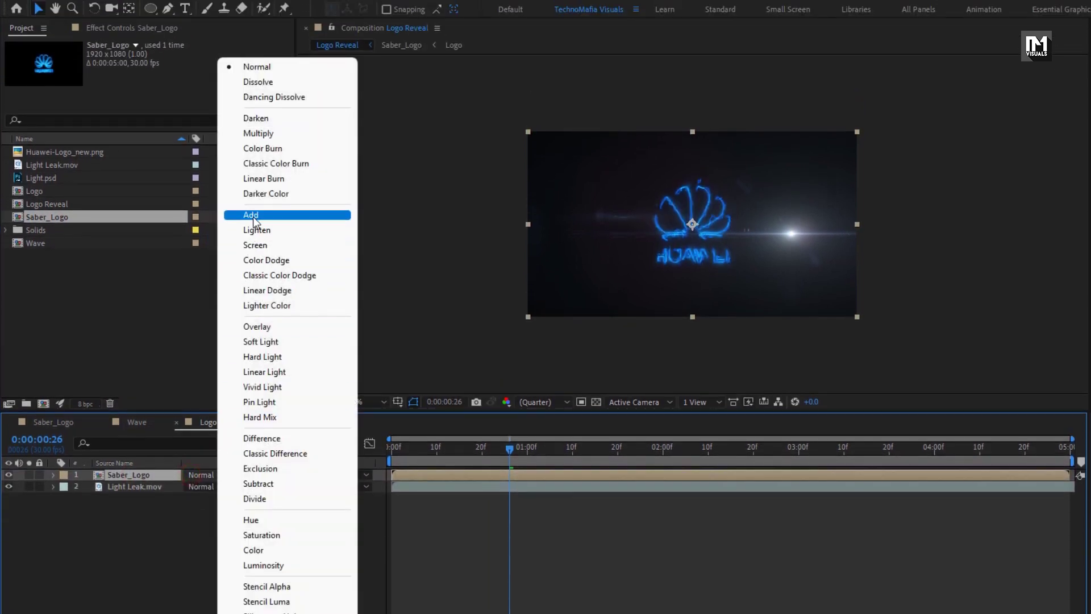
click(254, 217)
Scale the Saber_Logo layer to 250%
key(s)
key(s)
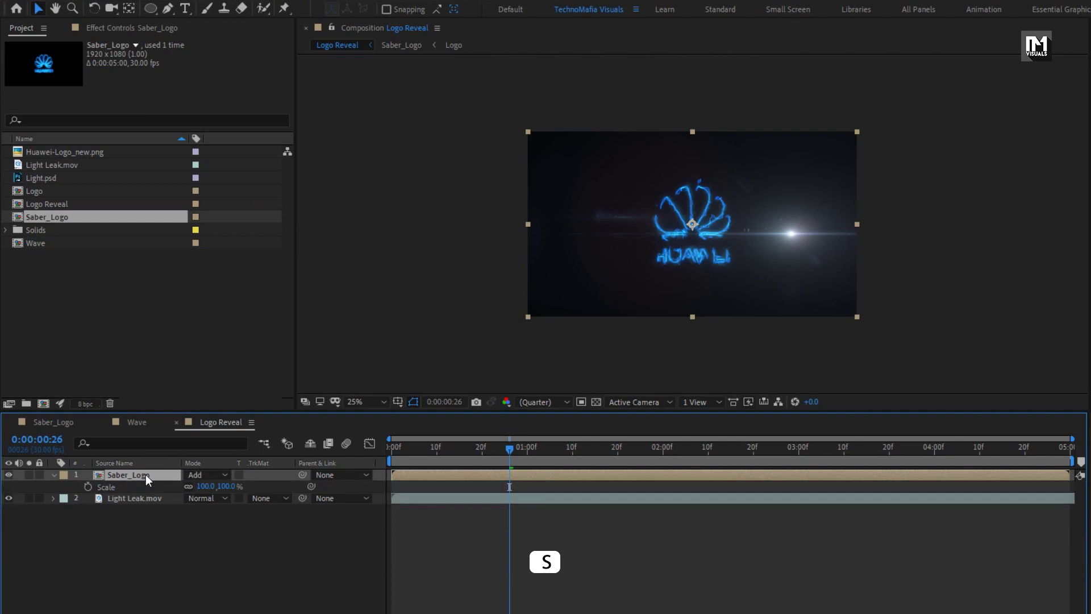
click(219, 487)
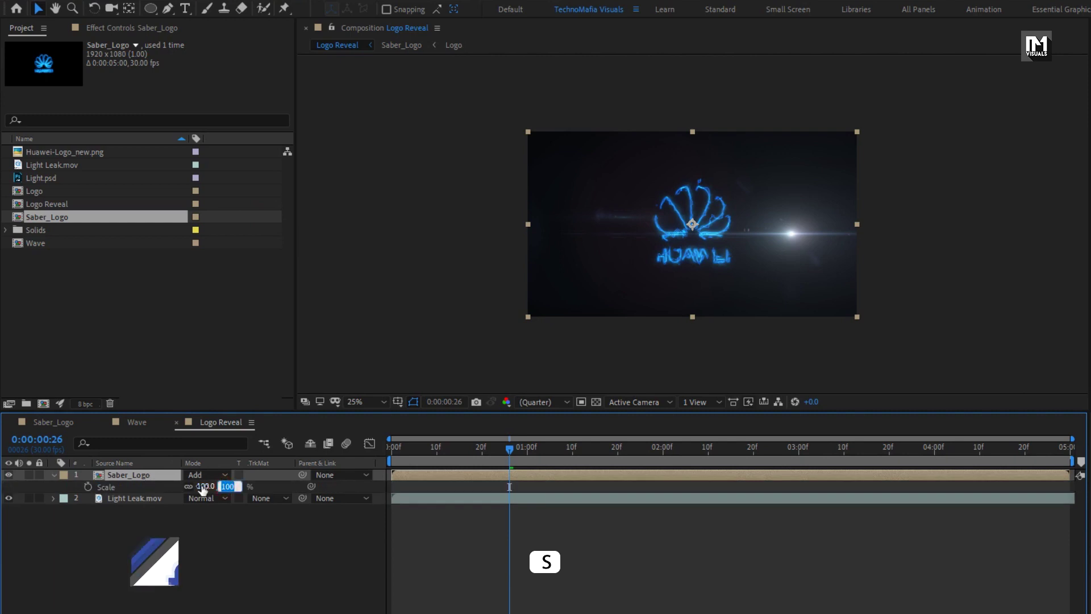
text(250)
key(Return)
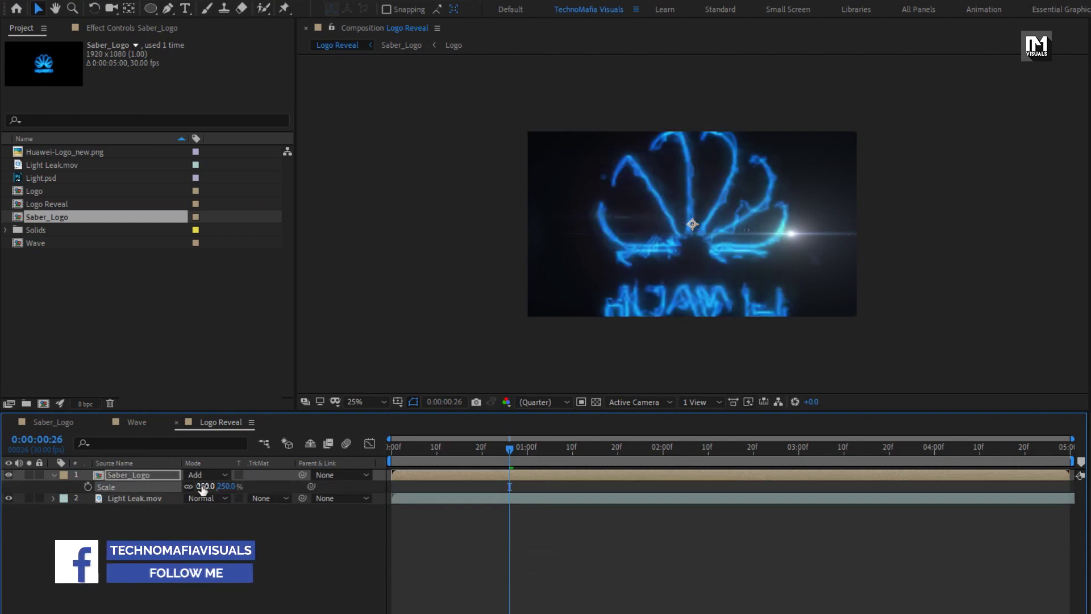
Set the enlarged Saber_Logo layer's opacity to 5% and preview the faint background logo
key(t)
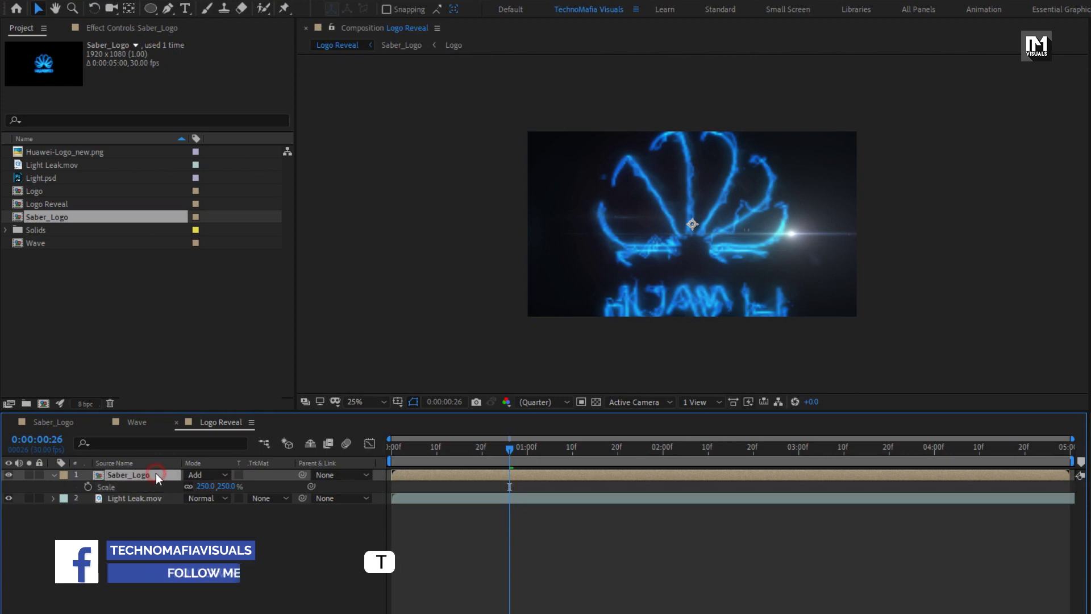
click(191, 487)
text(5)
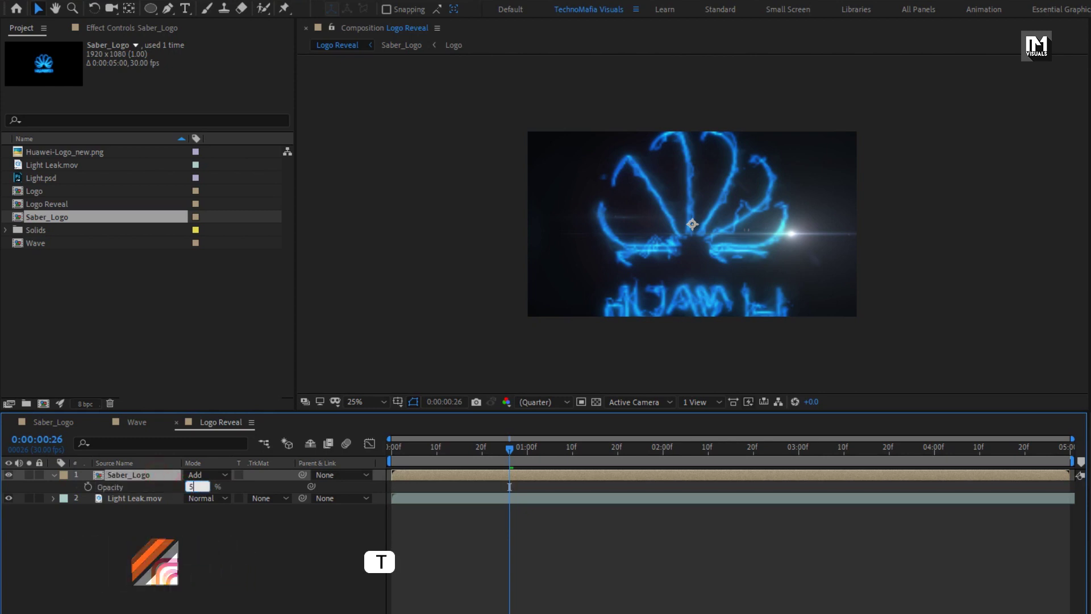
key(Return)
drag(558, 452, 1011, 449)
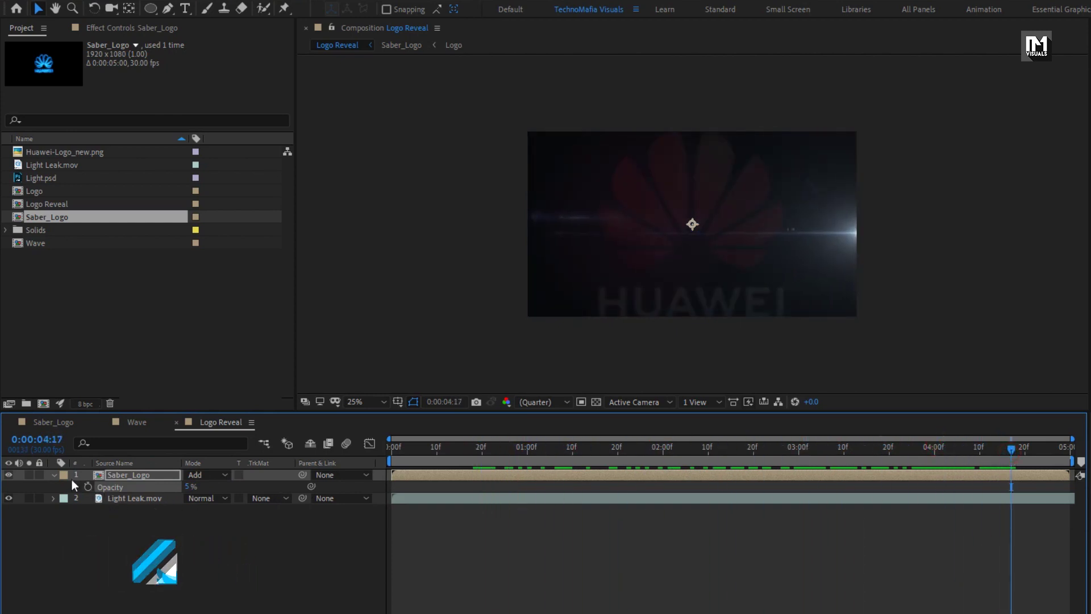
click(53, 475)
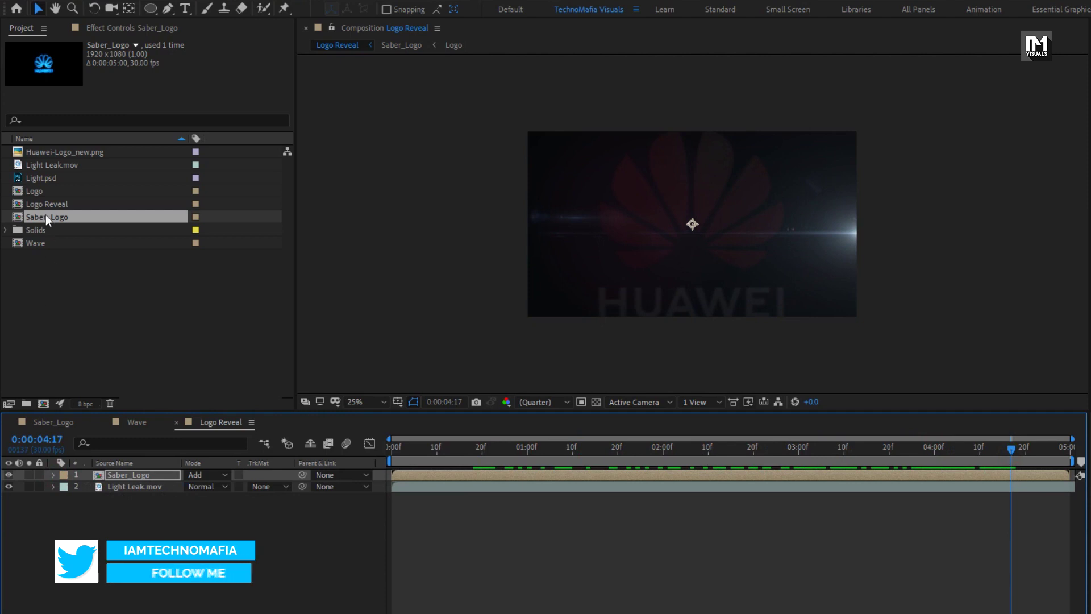
Add another full-size Saber_Logo above the existing layers and duplicate it
drag(42, 214, 136, 471)
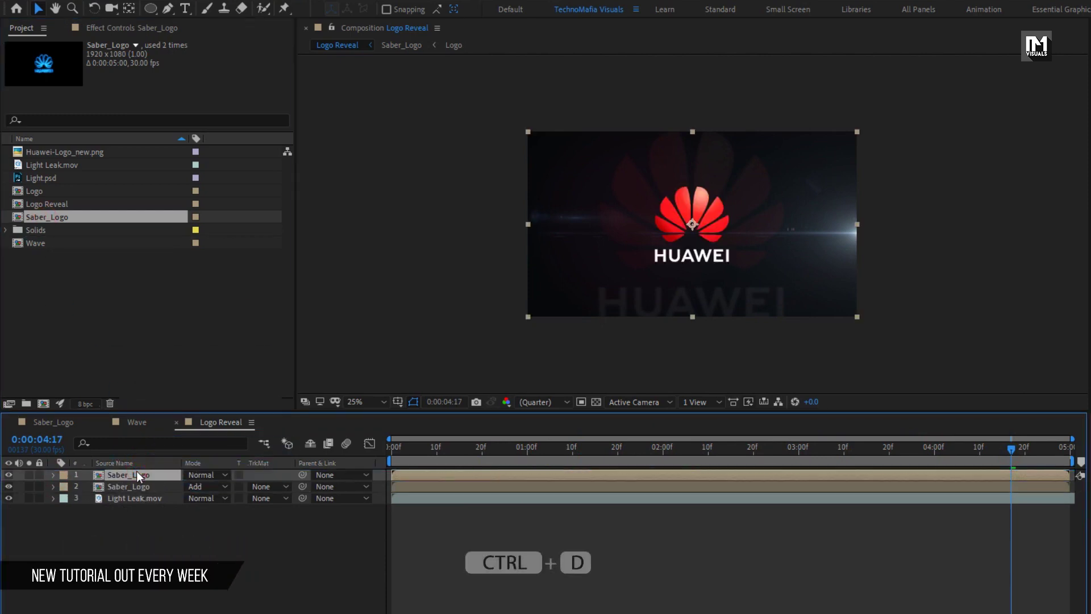
key(ctrl+d)
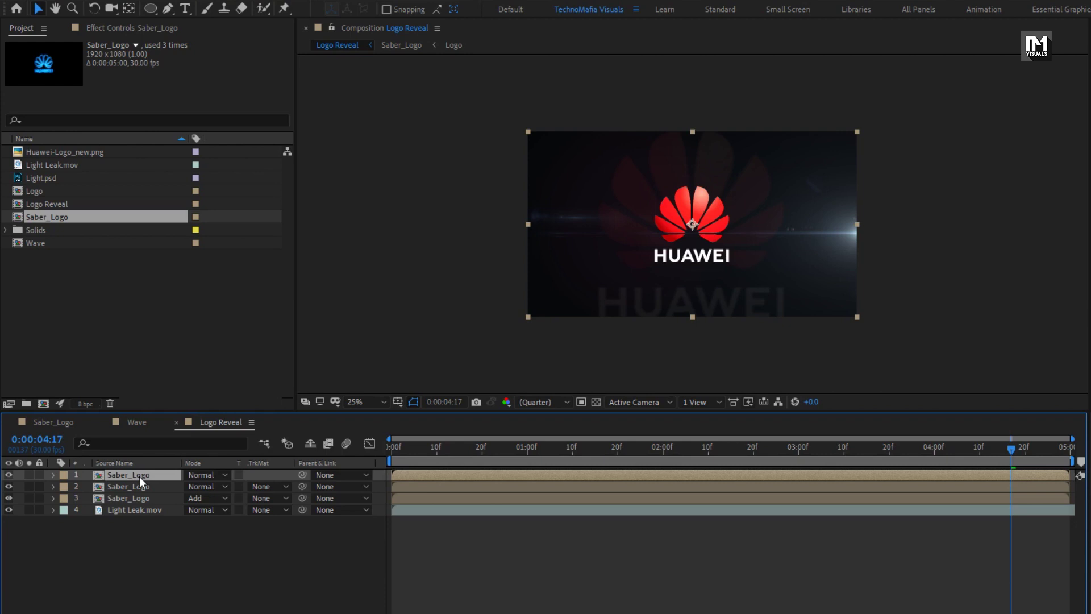
Apply the Fill effect to the topmost Saber_Logo layer with the blue color 0054FF
key(ctrl+5)
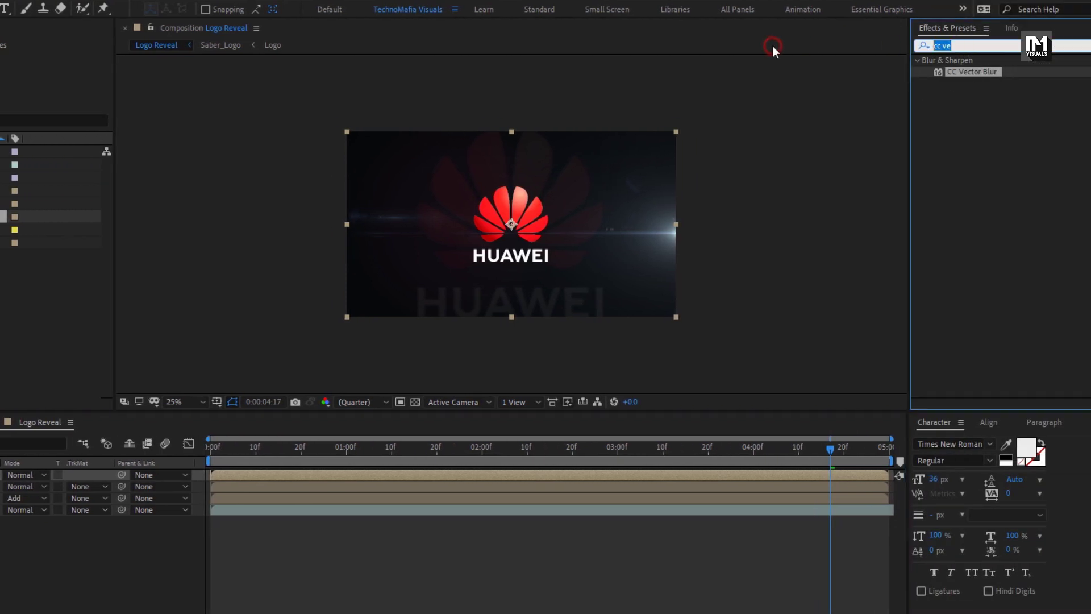
text(fill)
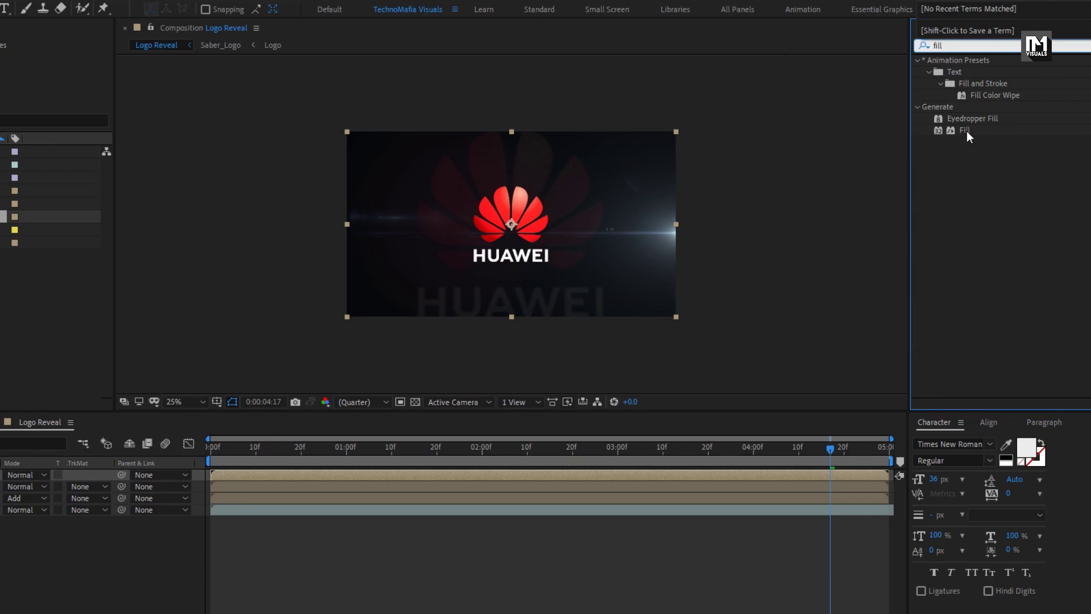
double_click(965, 130)
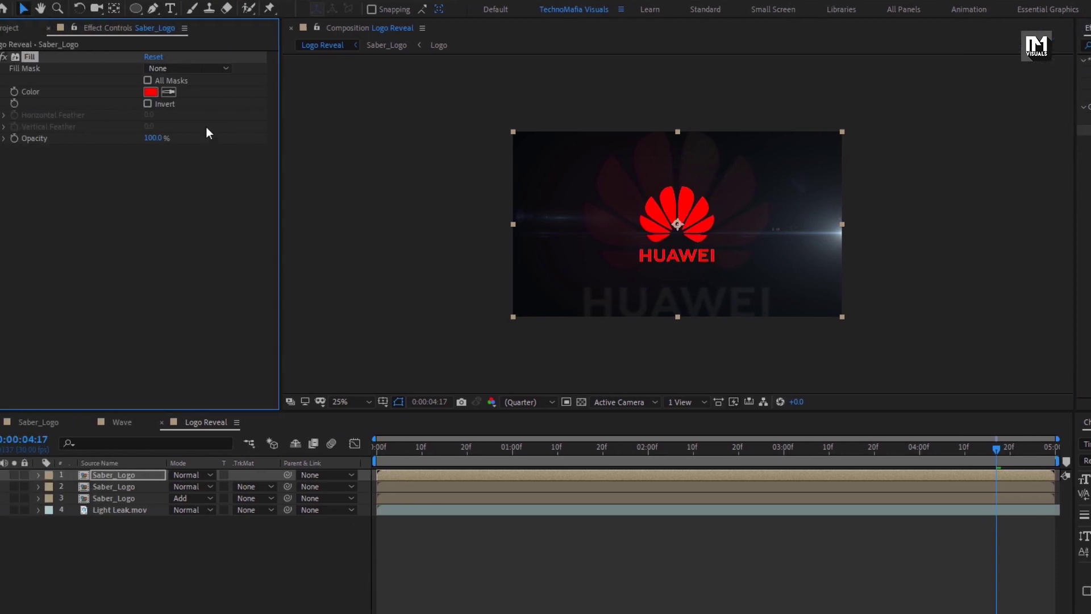
click(165, 92)
click(686, 313)
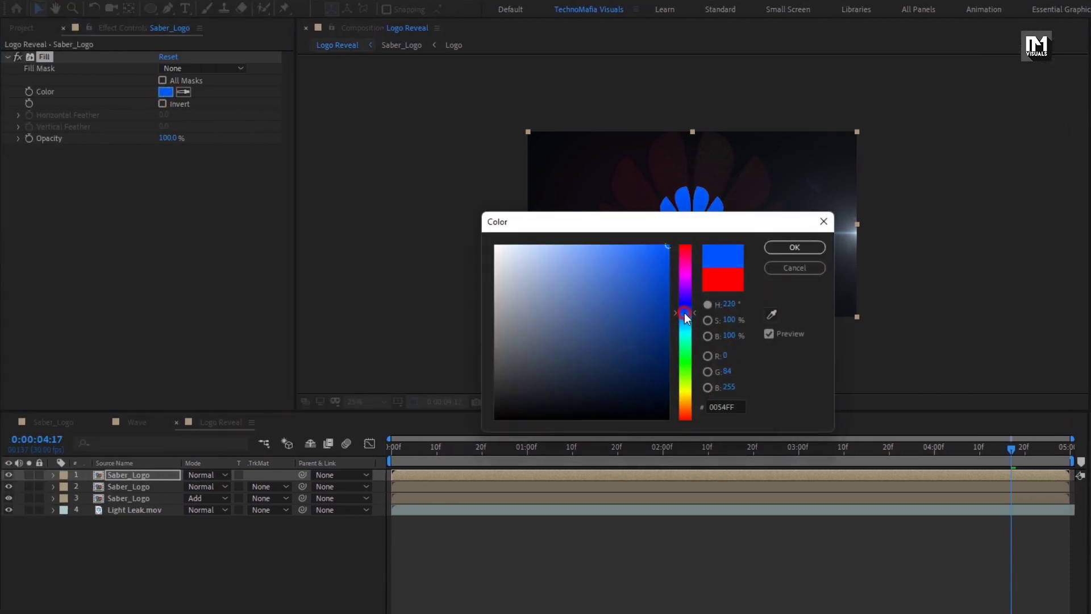
click(781, 248)
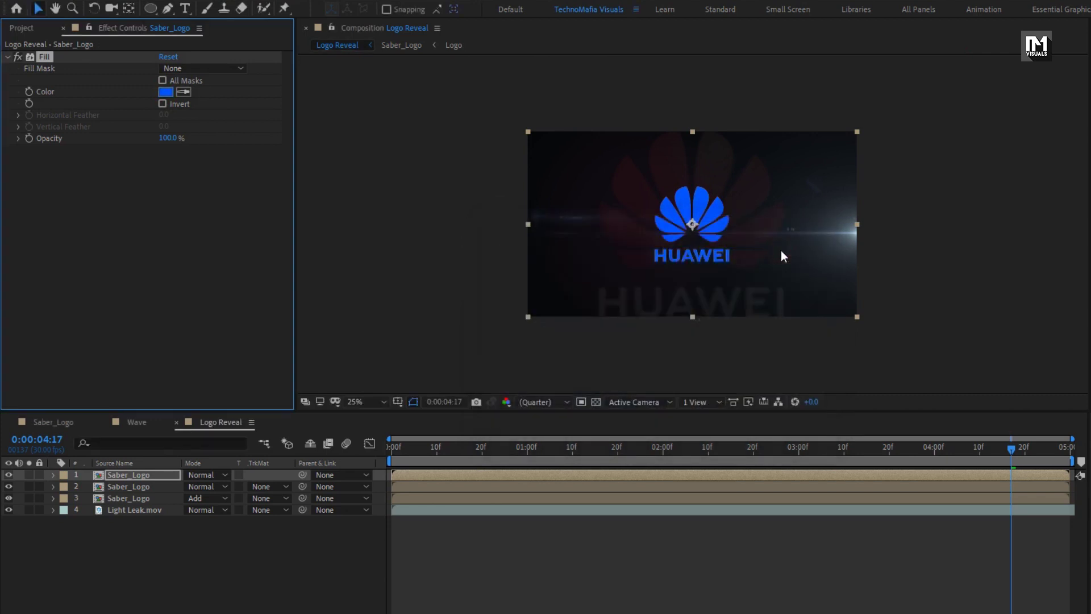
Apply the Glow effect to the topmost Saber_Logo layer and set its blending mode to Add
click(966, 46)
text(glow)
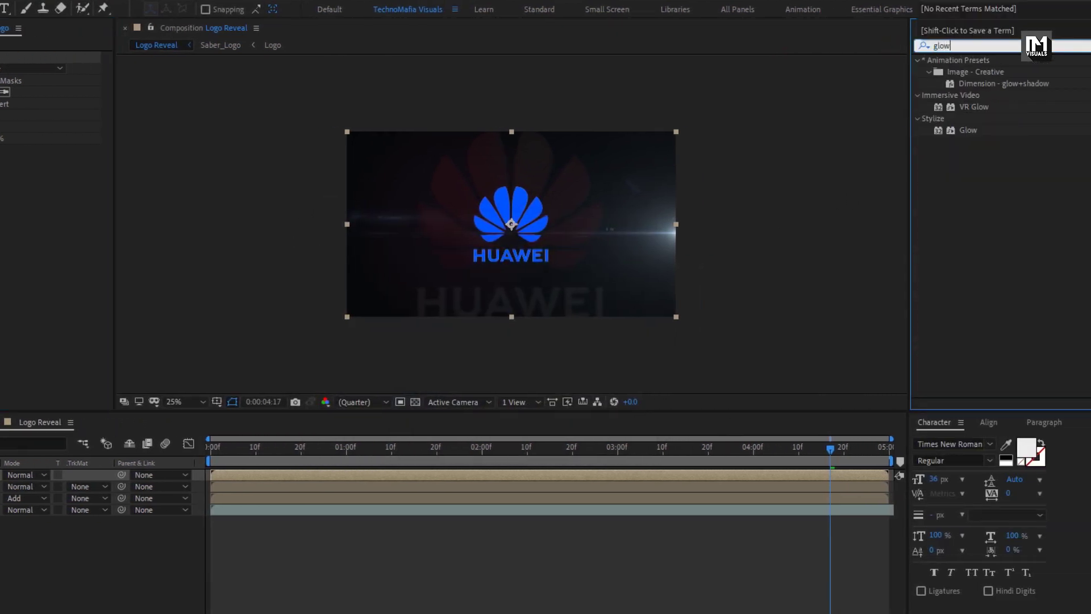
double_click(967, 129)
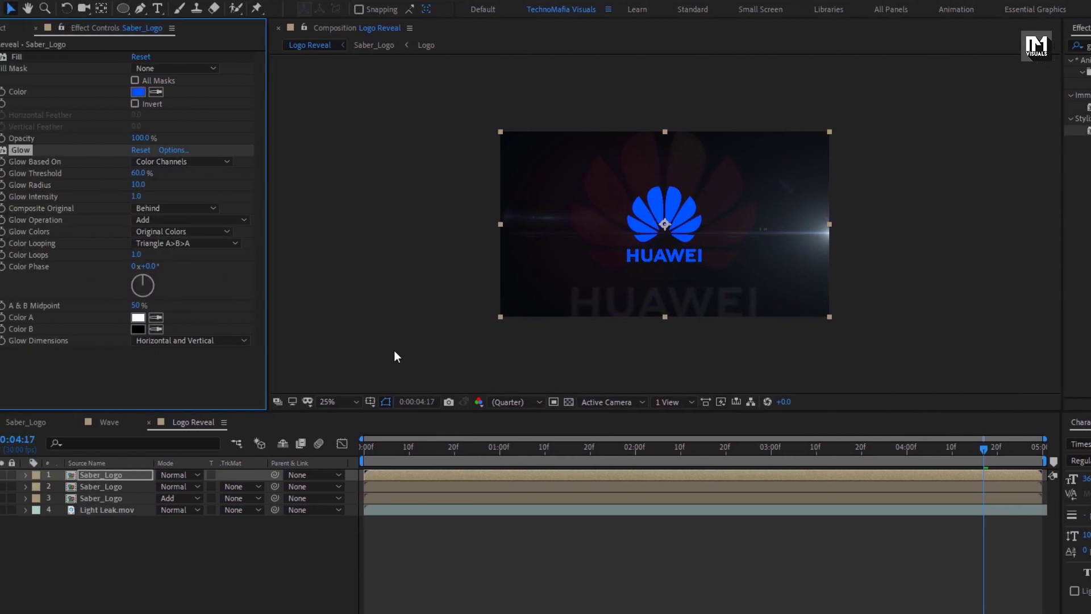
click(169, 475)
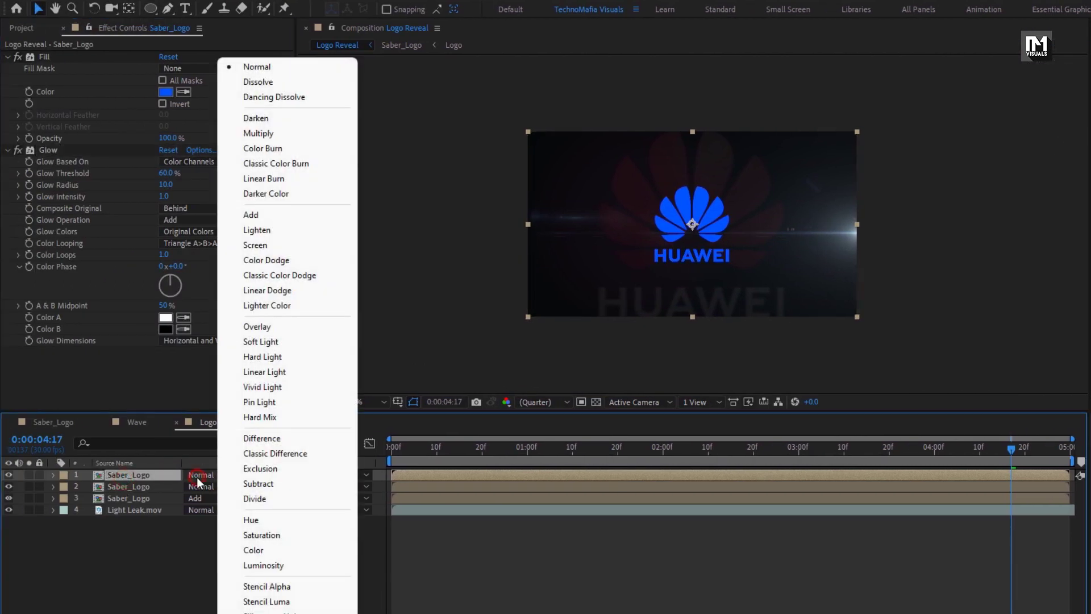
click(244, 216)
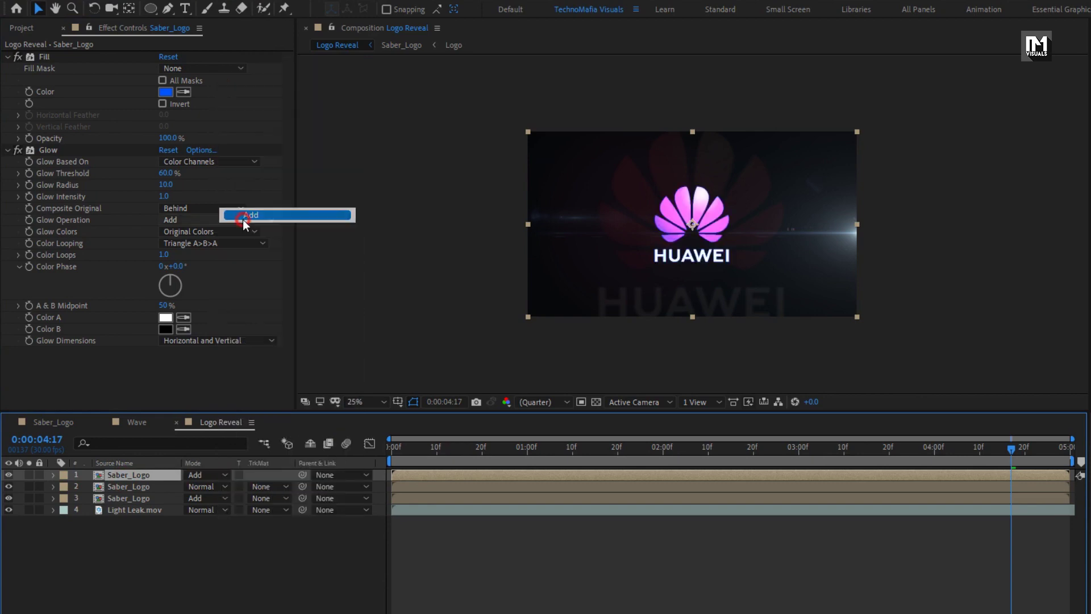
Place the Wave composition on top of the stack and use it as a luma matte for the blue Saber_Logo layer
click(17, 28)
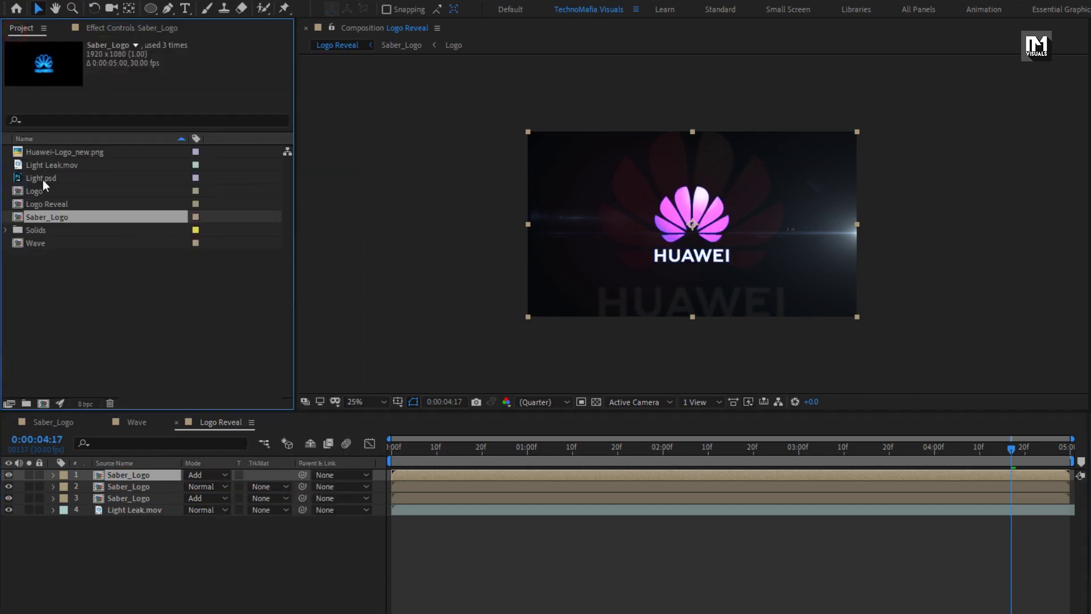
drag(40, 242, 137, 471)
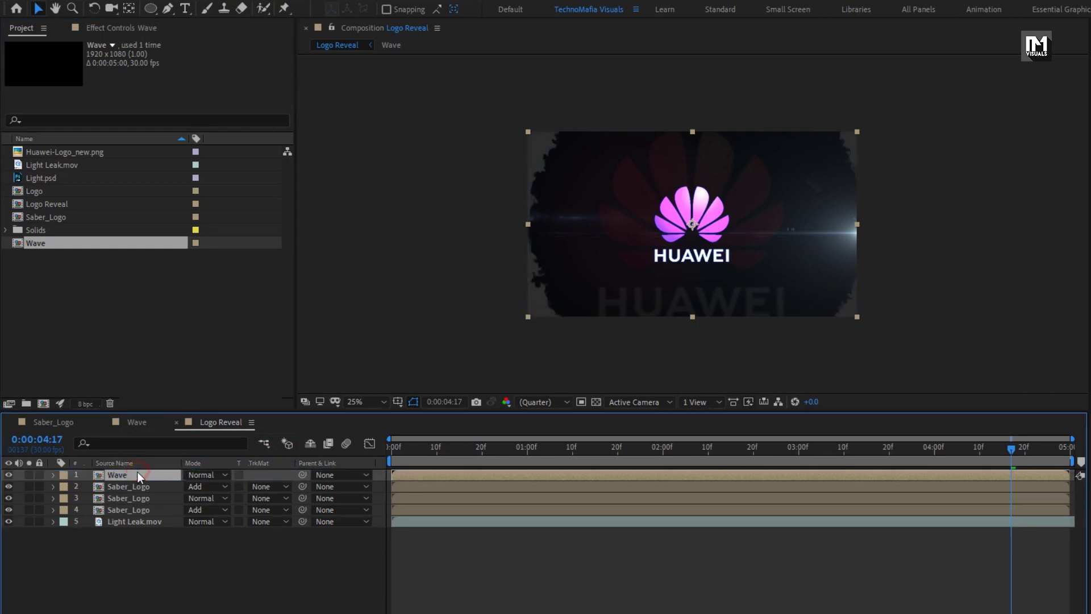
click(121, 490)
click(259, 486)
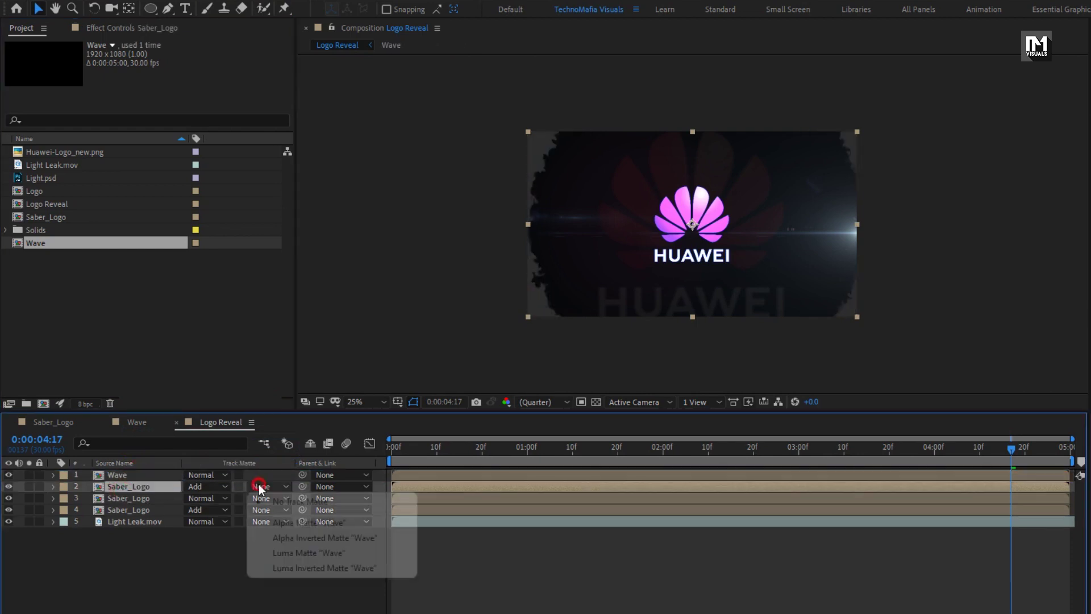
click(353, 552)
drag(413, 448, 582, 446)
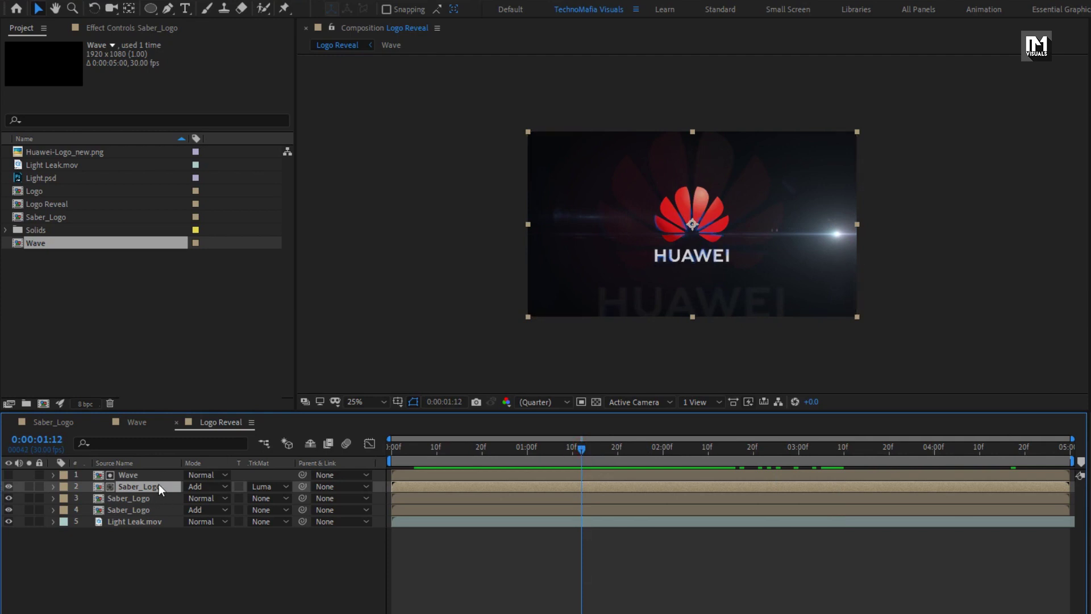
Duplicate the Wave matte together with its matted Saber_Logo layer
shift+click(142, 473)
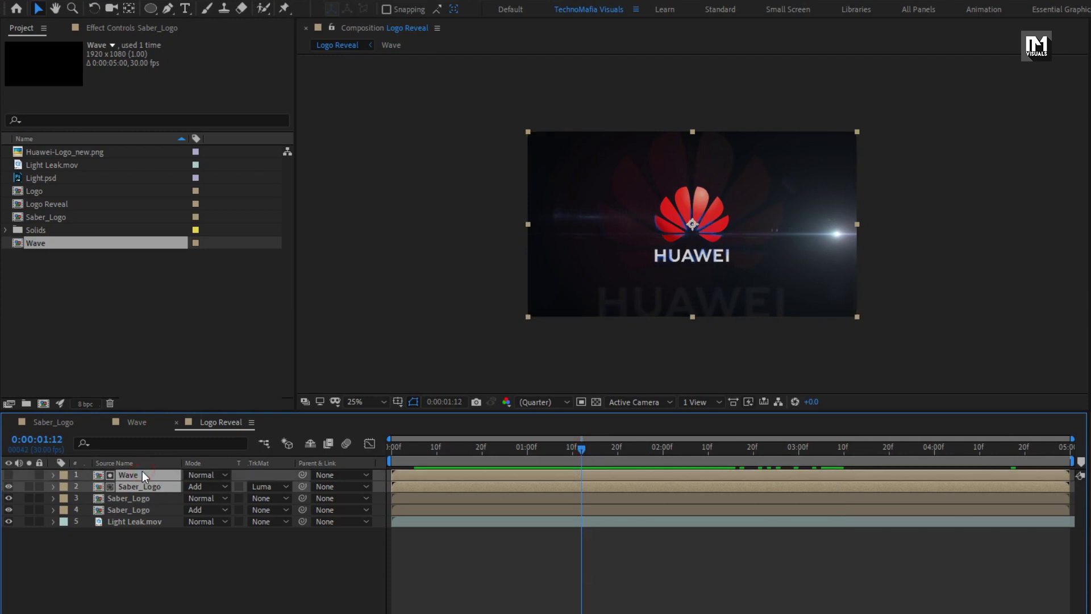
key(ctrl+d)
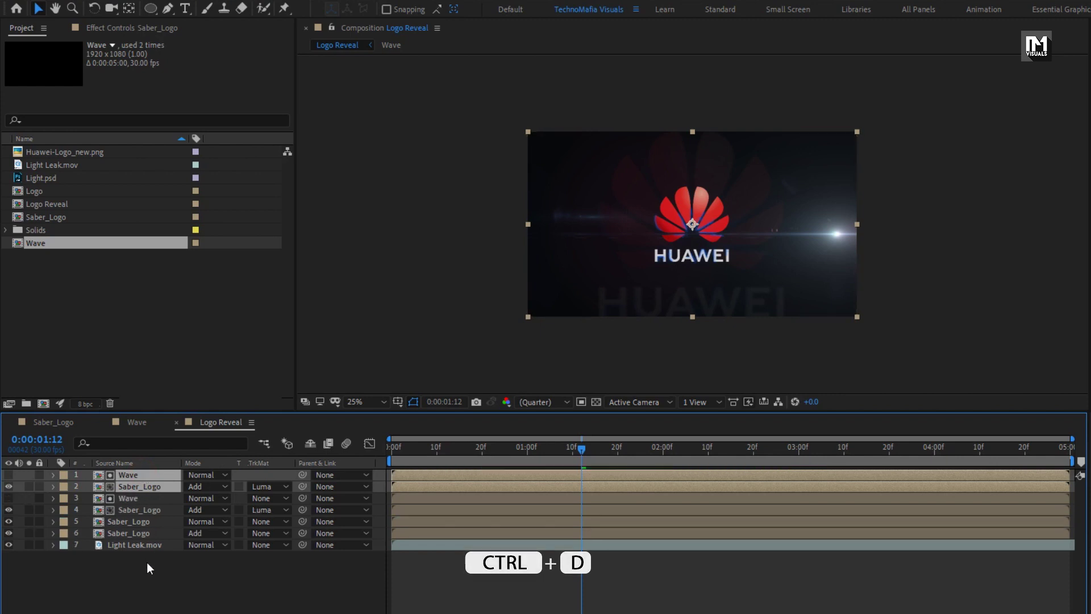
Set the topmost Saber_Logo layer's blending mode to Overlay and its Glow Threshold to 80%
click(147, 575)
click(143, 486)
click(195, 489)
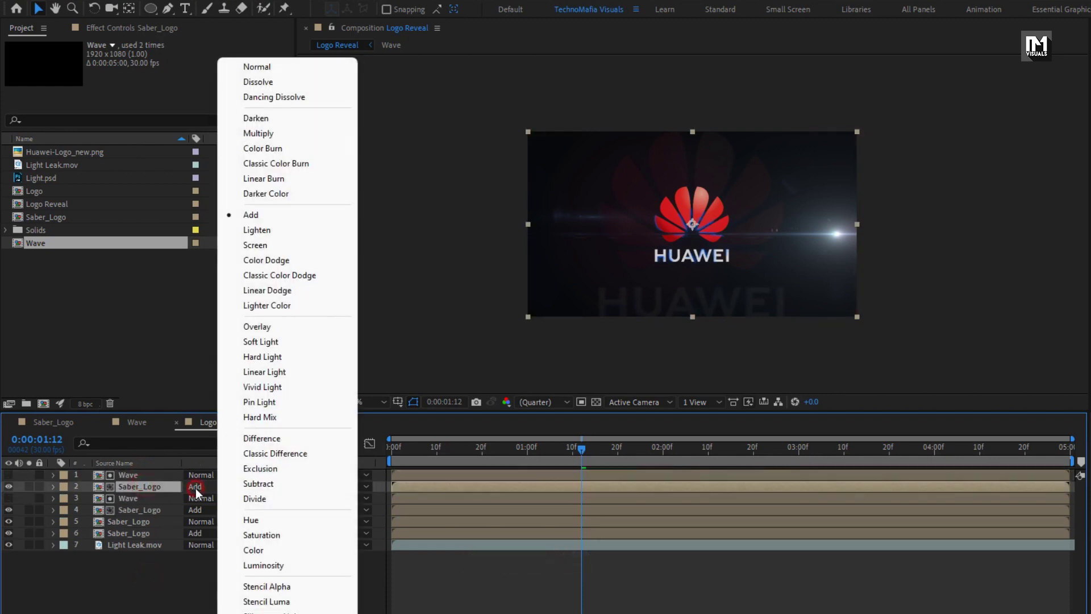
click(239, 325)
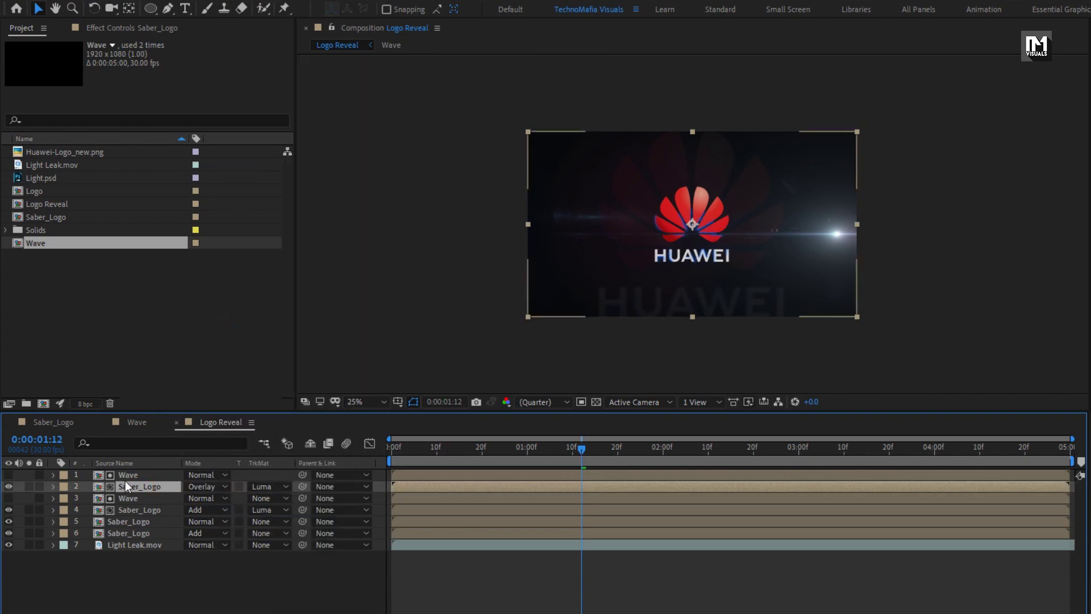
click(103, 28)
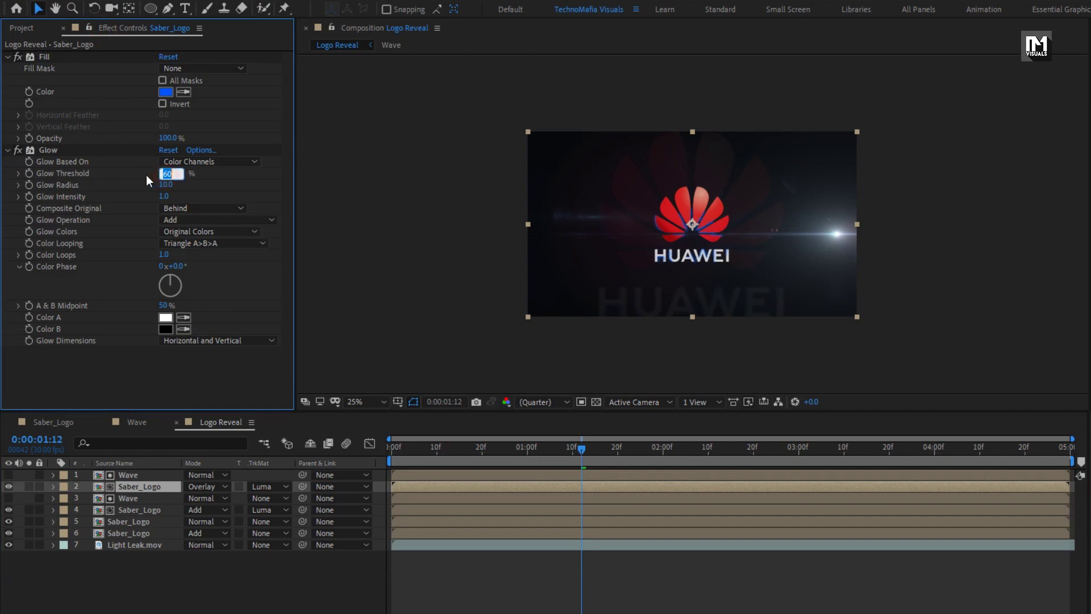
text(80)
key(Return)
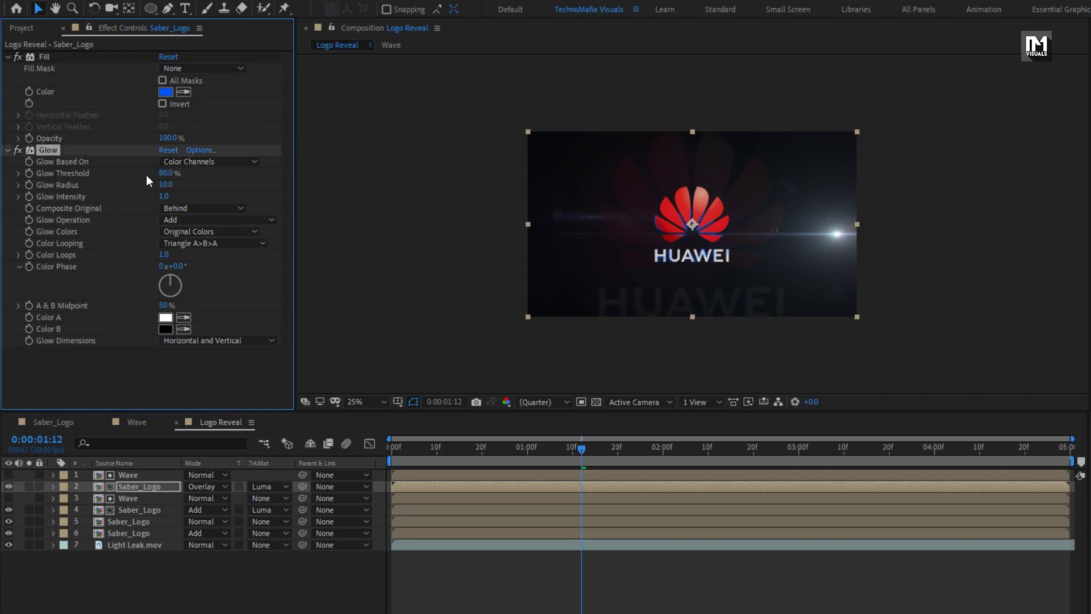
Duplicate the top Wave matte together with its Overlay Saber_Logo layer
click(132, 484)
ctrl+click(132, 480)
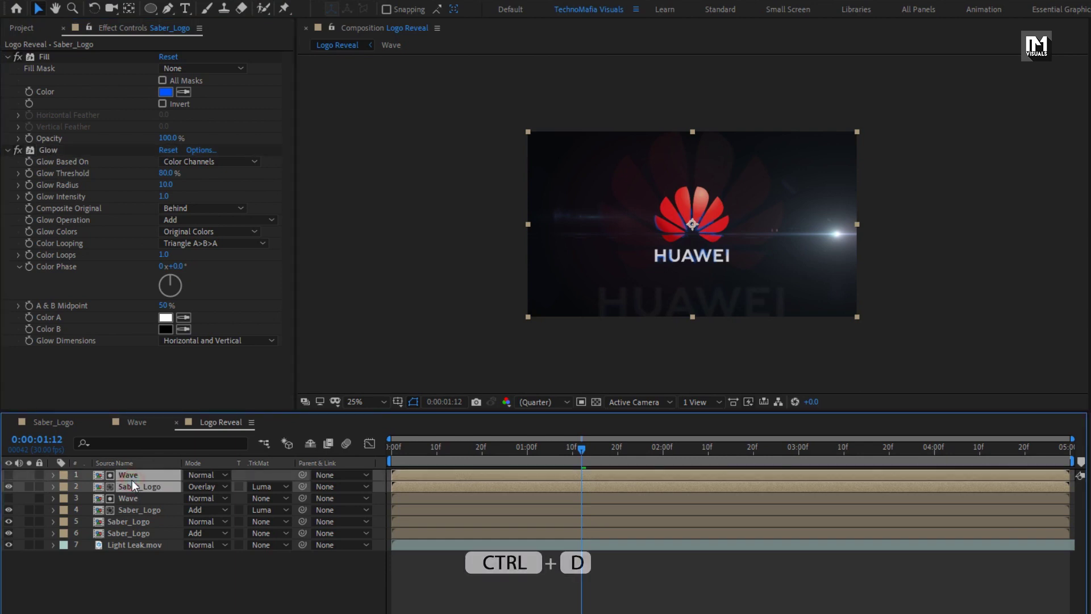
key(ctrl+d)
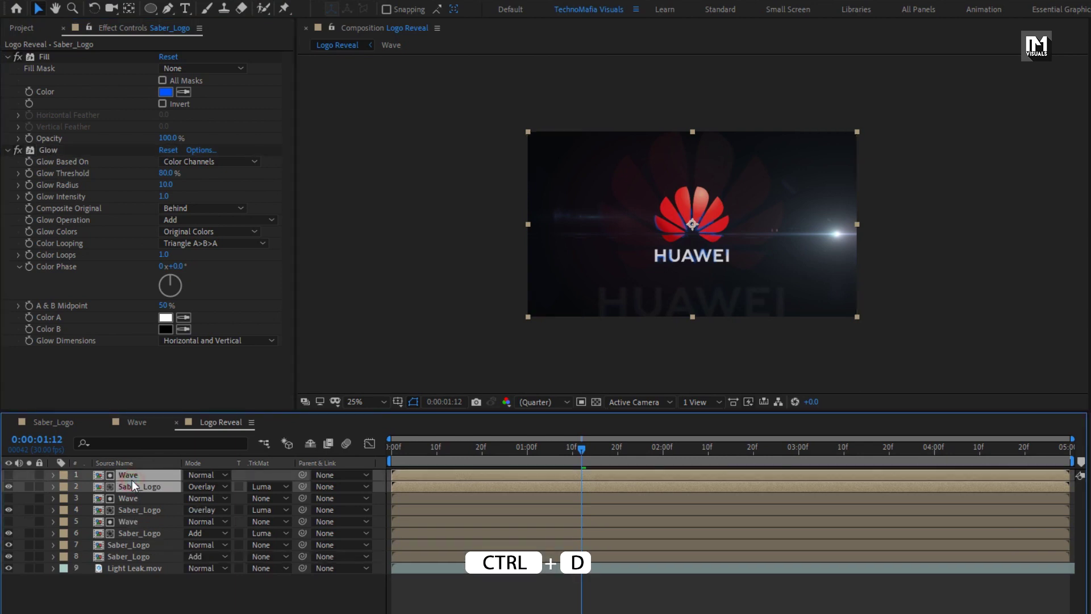
click(164, 599)
drag(548, 439, 584, 437)
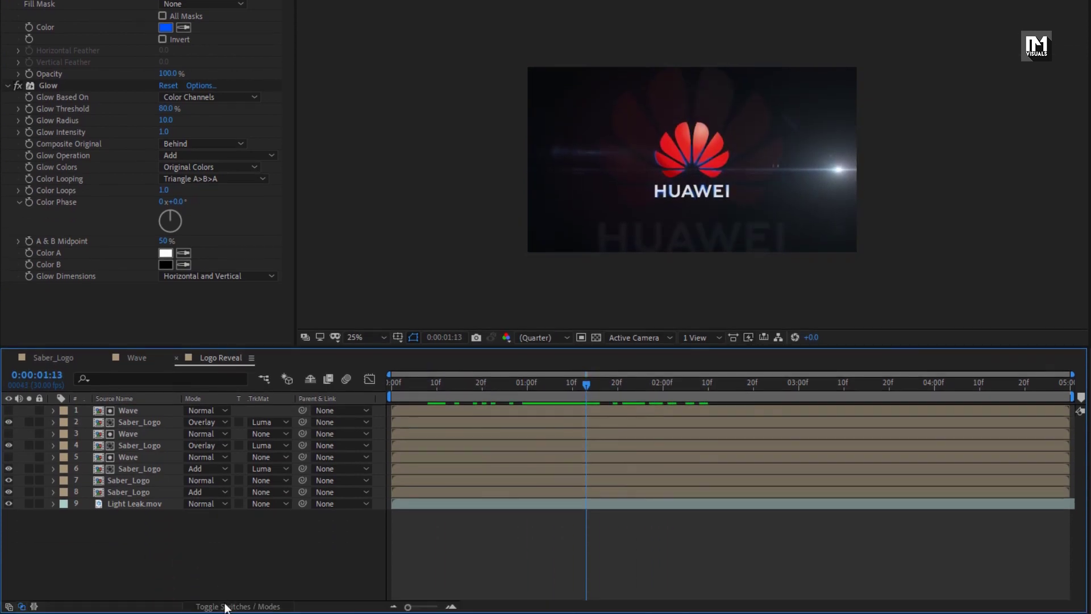
Turn all five Saber_Logo layers in the Logo Reveal composition into 3D layers
click(222, 606)
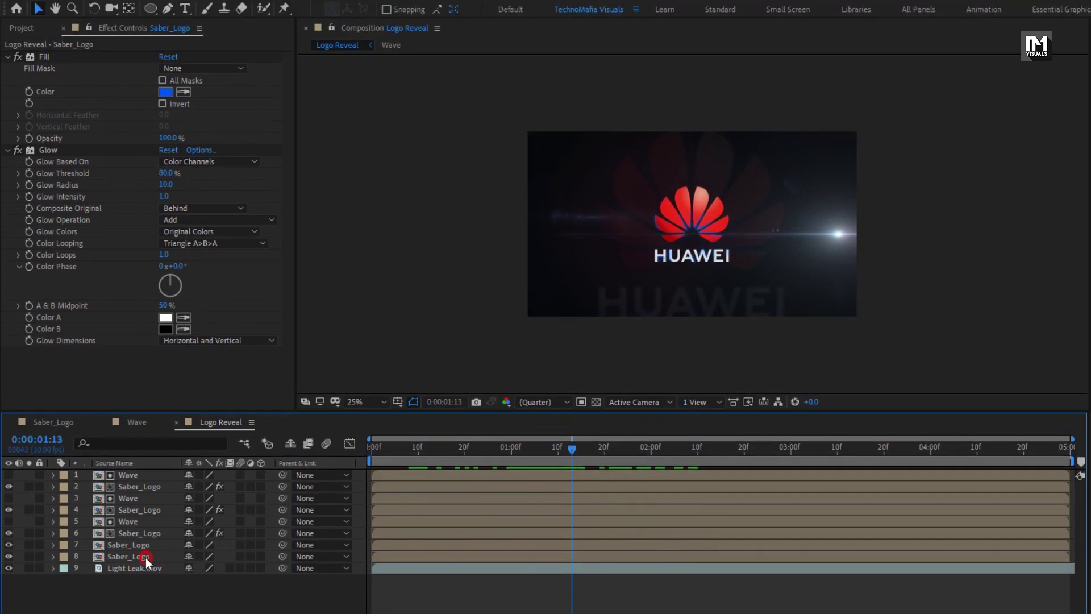
click(146, 492)
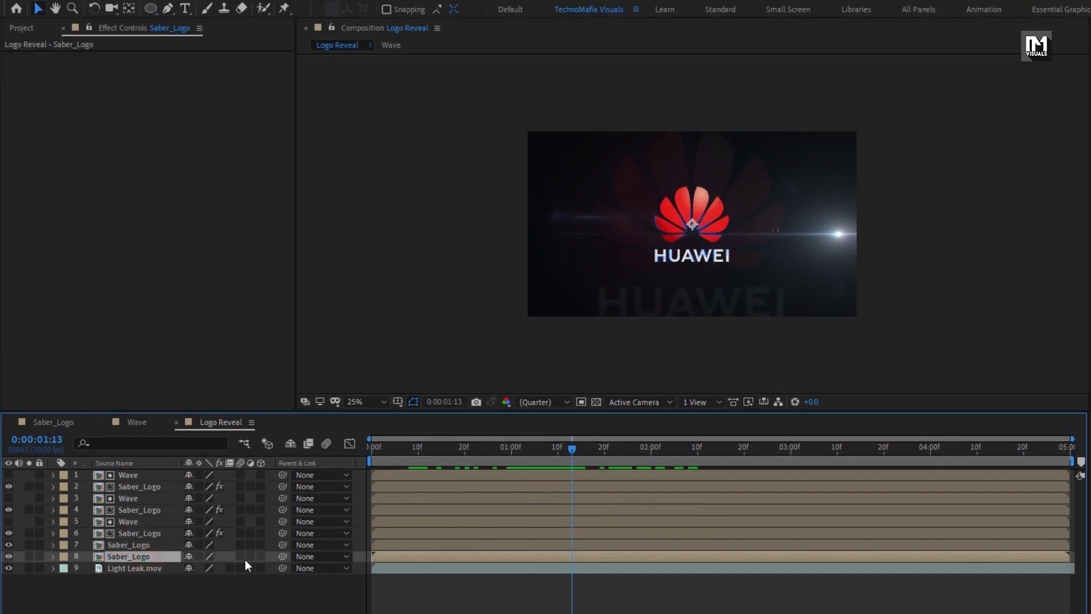
click(260, 493)
click(261, 545)
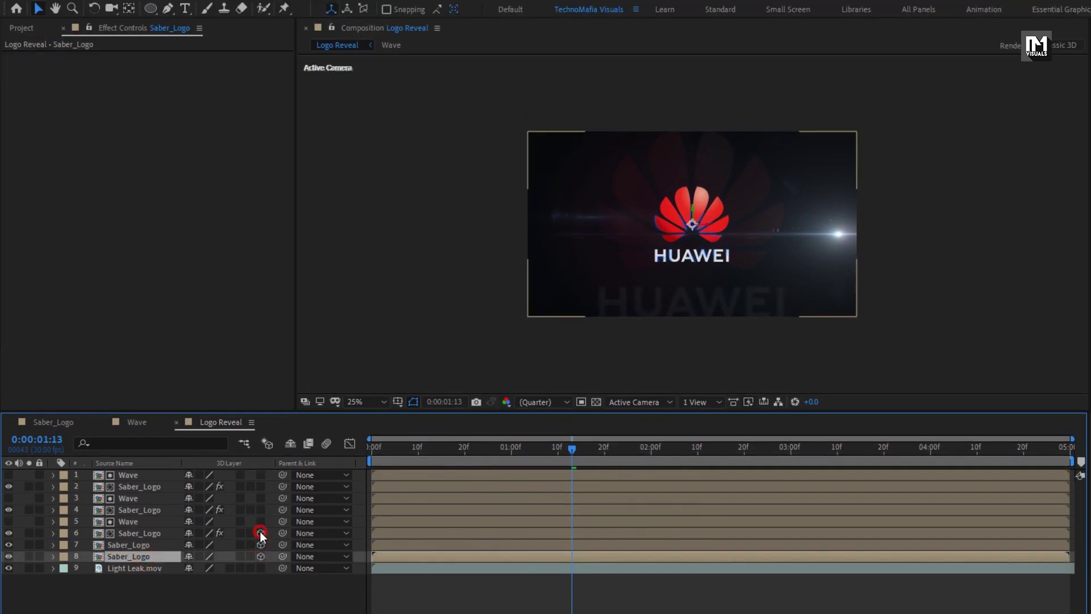
click(261, 532)
click(142, 510)
click(260, 510)
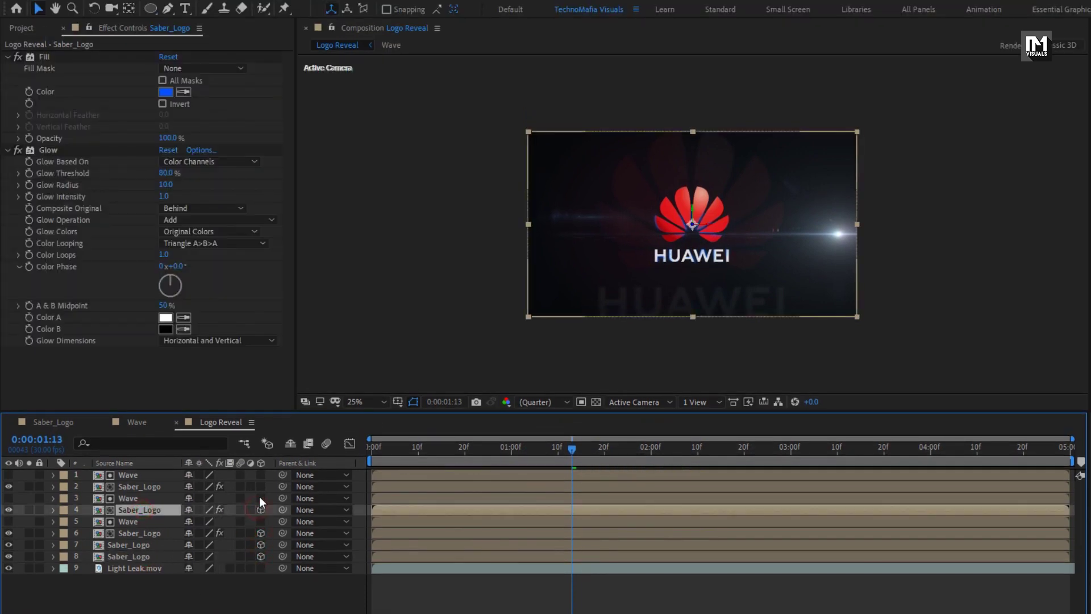
click(260, 486)
drag(442, 445, 606, 445)
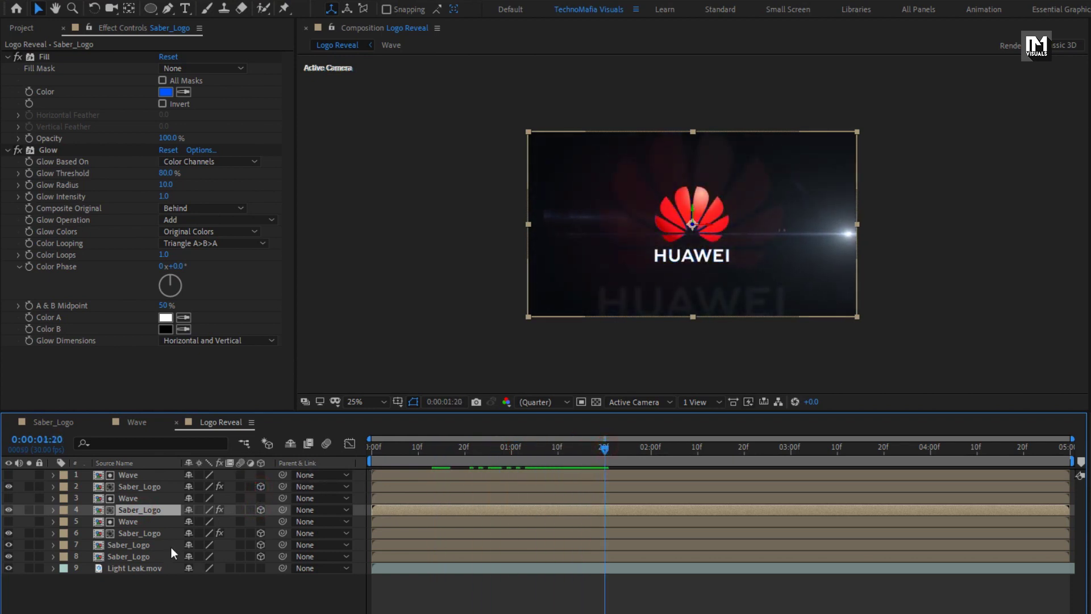
Add a two-node camera with the 50mm preset to the Logo Reveal composition
right_click(142, 599)
mouse_move(213, 447)
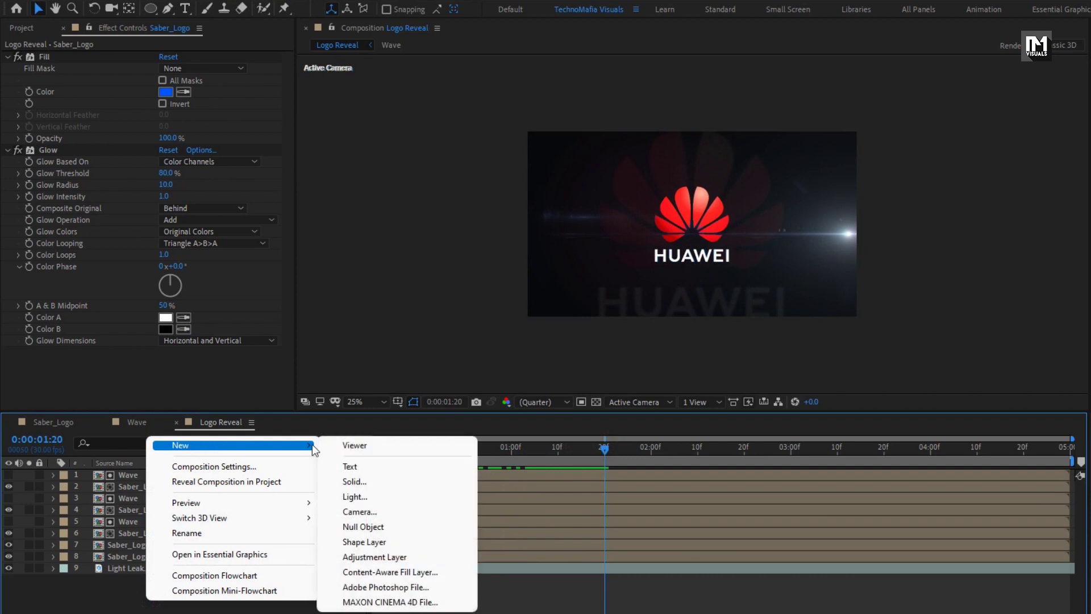
click(362, 513)
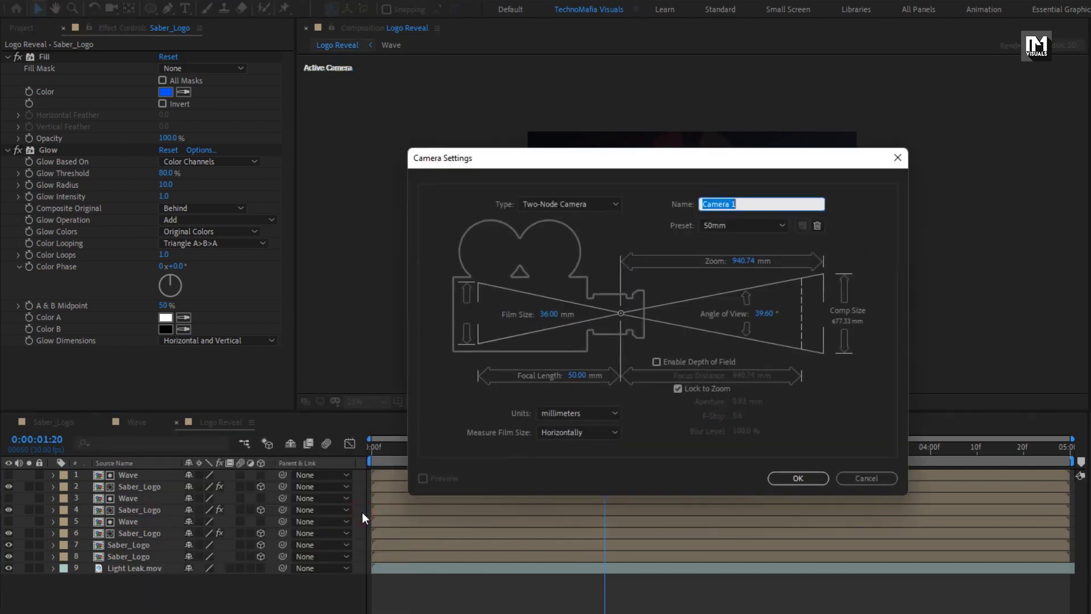
click(798, 478)
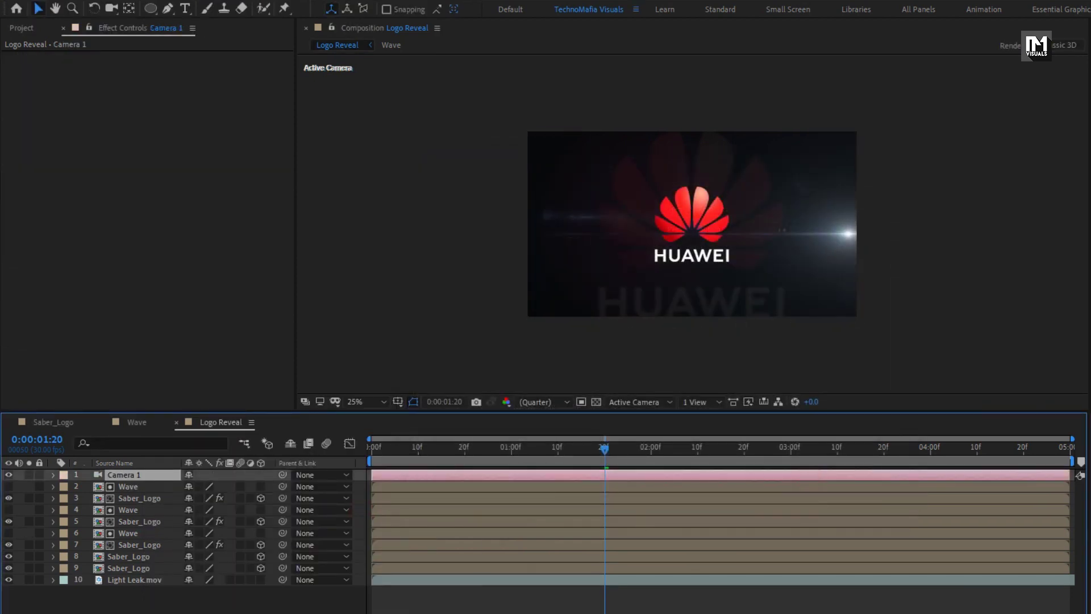
Add a null object to the composition and make it a 3D layer
click(216, 607)
right_click(216, 607)
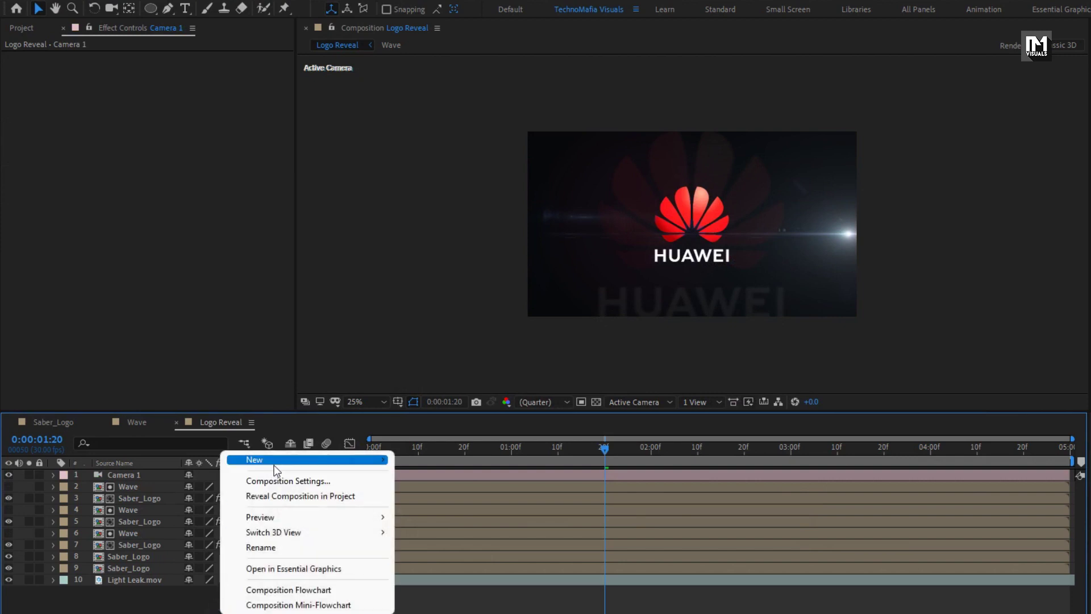
mouse_move(273, 467)
click(432, 541)
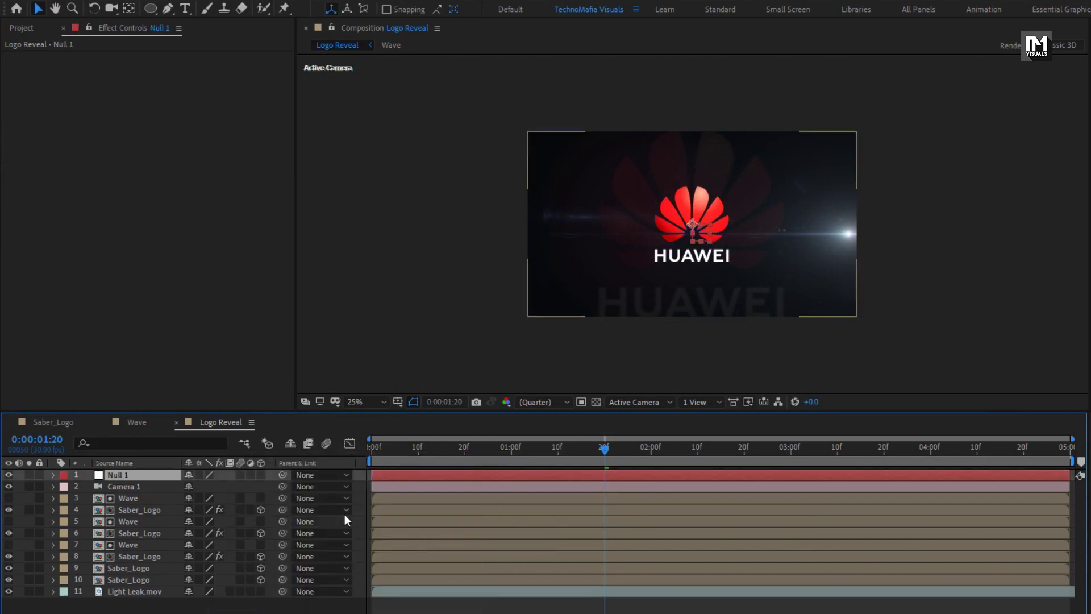
click(261, 474)
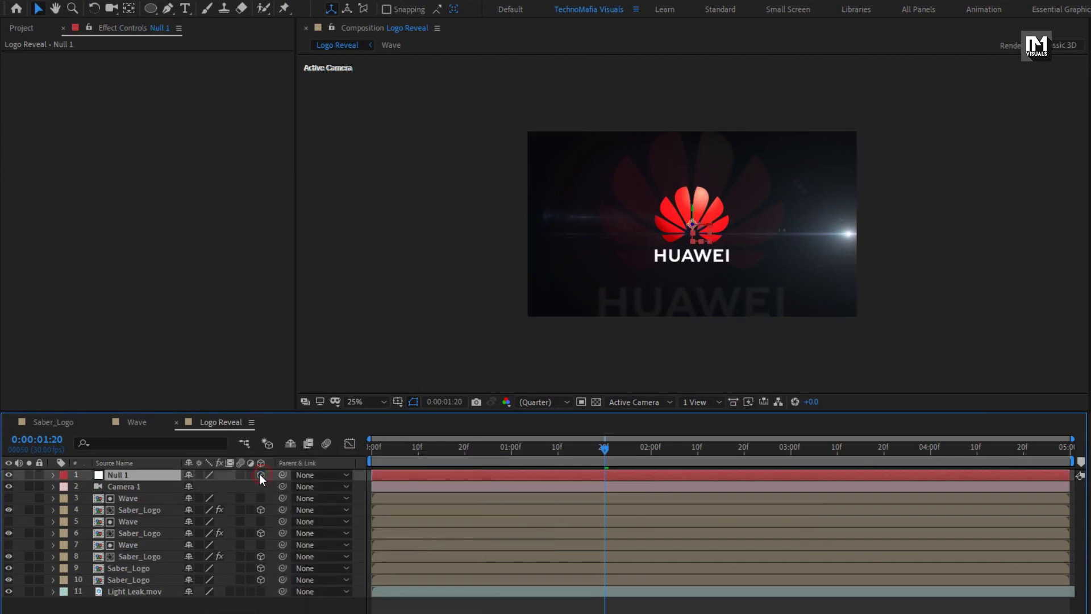
Parent the camera layer to the null object
click(122, 486)
click(313, 486)
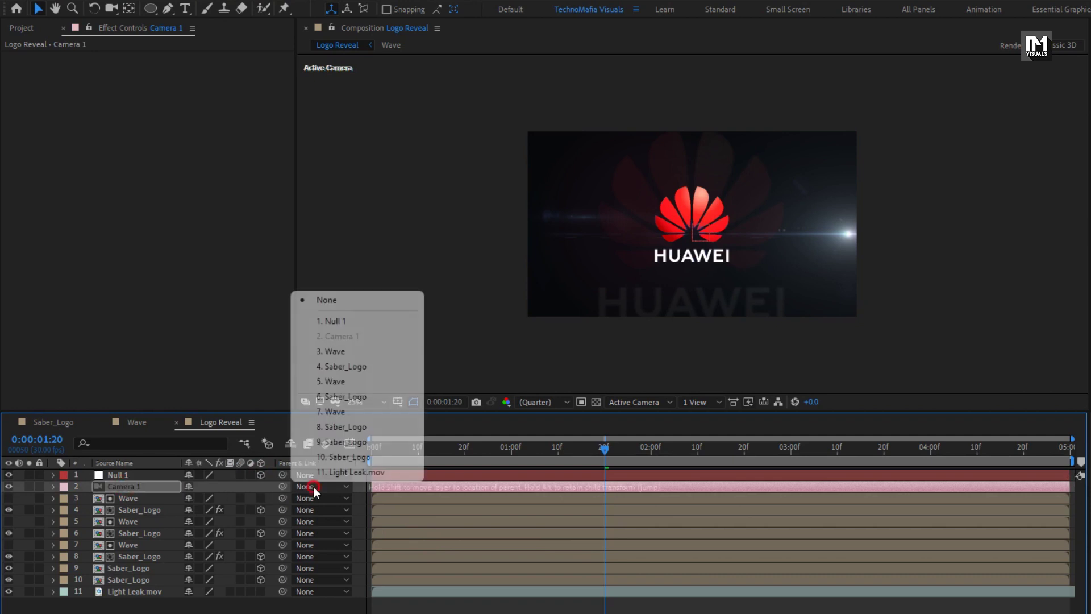
click(335, 322)
Set a Position keyframe for the null object at 0:00:04:29, keeping 960, 540, 0
key(p)
click(137, 473)
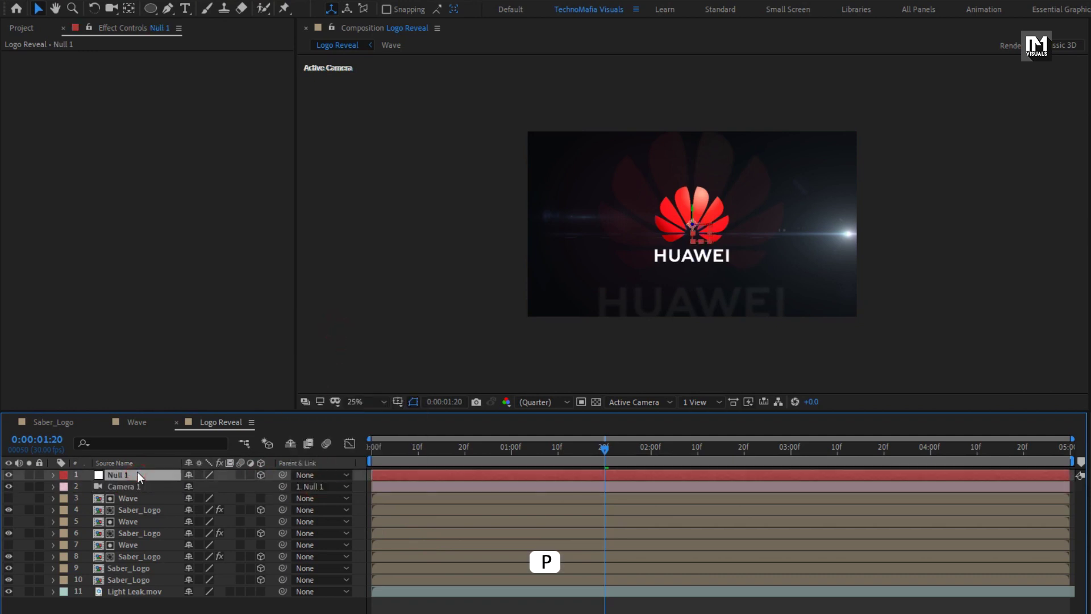
key(p)
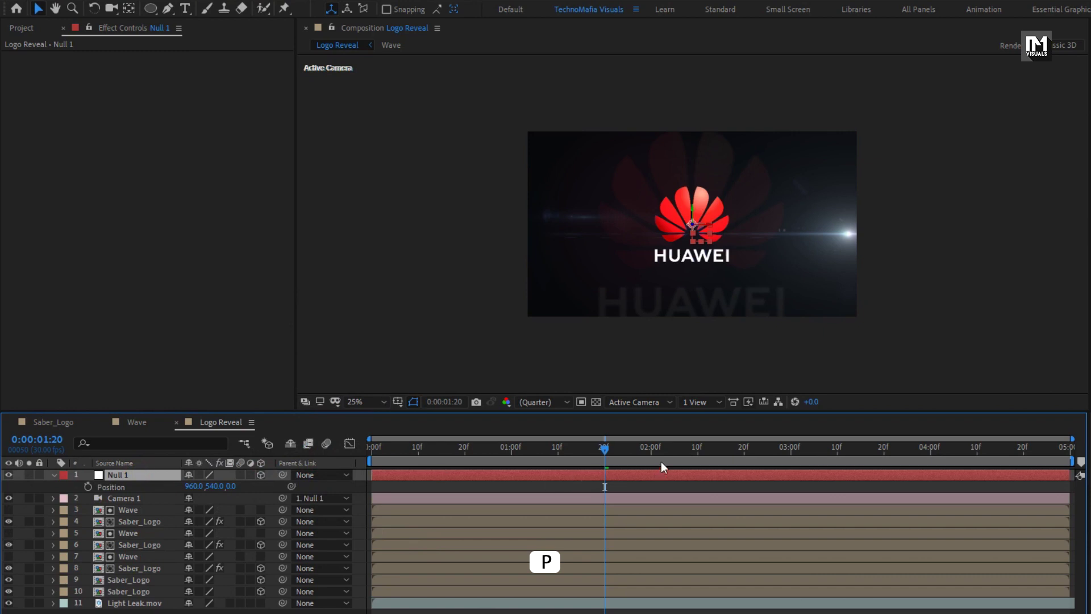
drag(661, 452, 1068, 450)
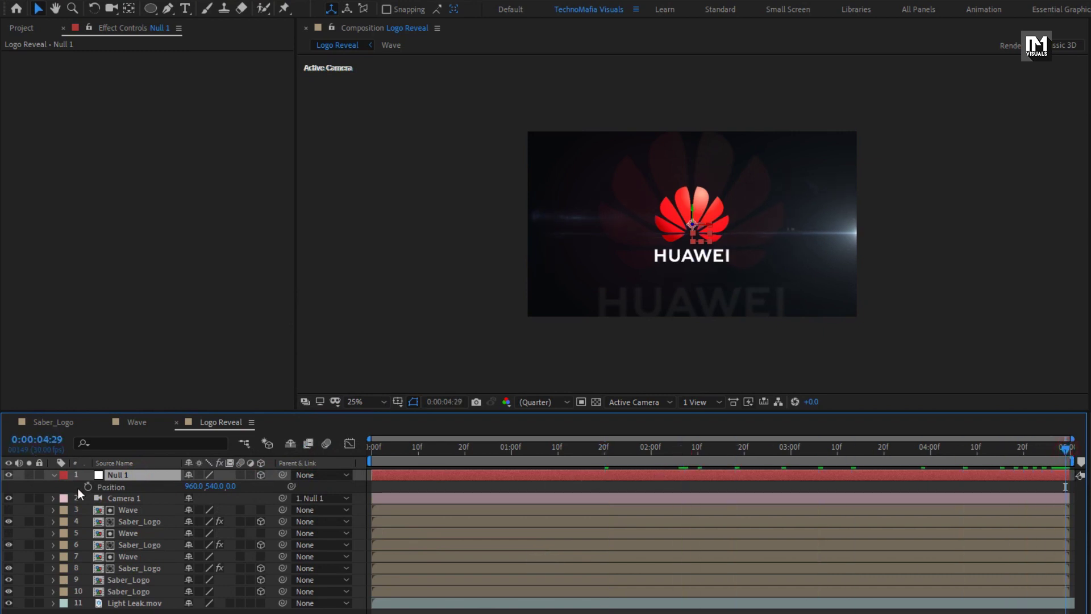
click(88, 487)
Keyframe the null object's Z position to 2478 at 0:00:00:00 and scrub through the camera move
click(344, 447)
key(Home)
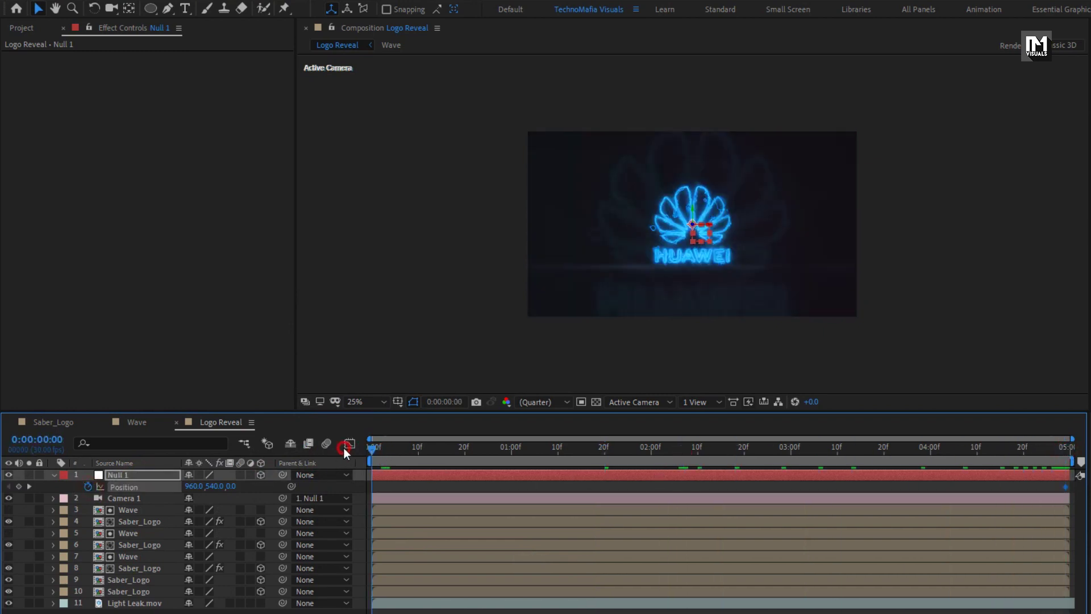
drag(230, 486, 901, 486)
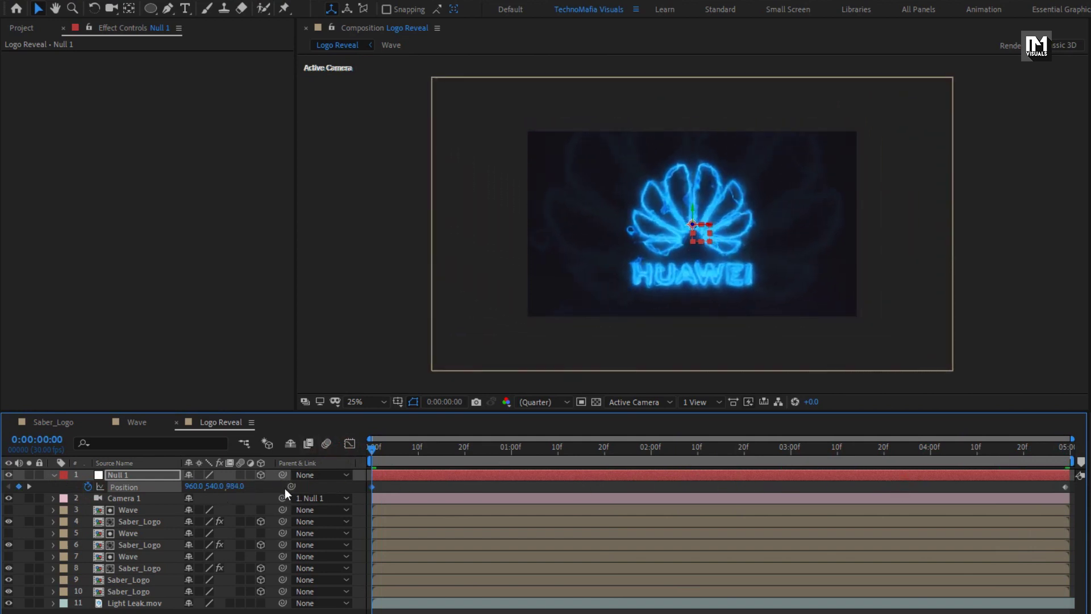
drag(241, 487, 997, 464)
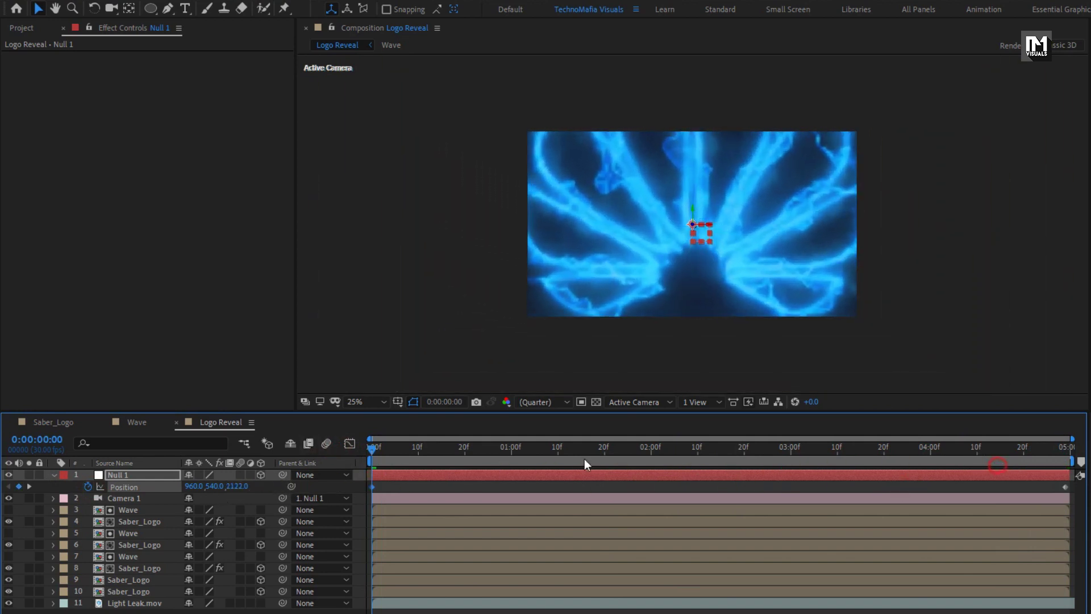
drag(241, 486, 472, 482)
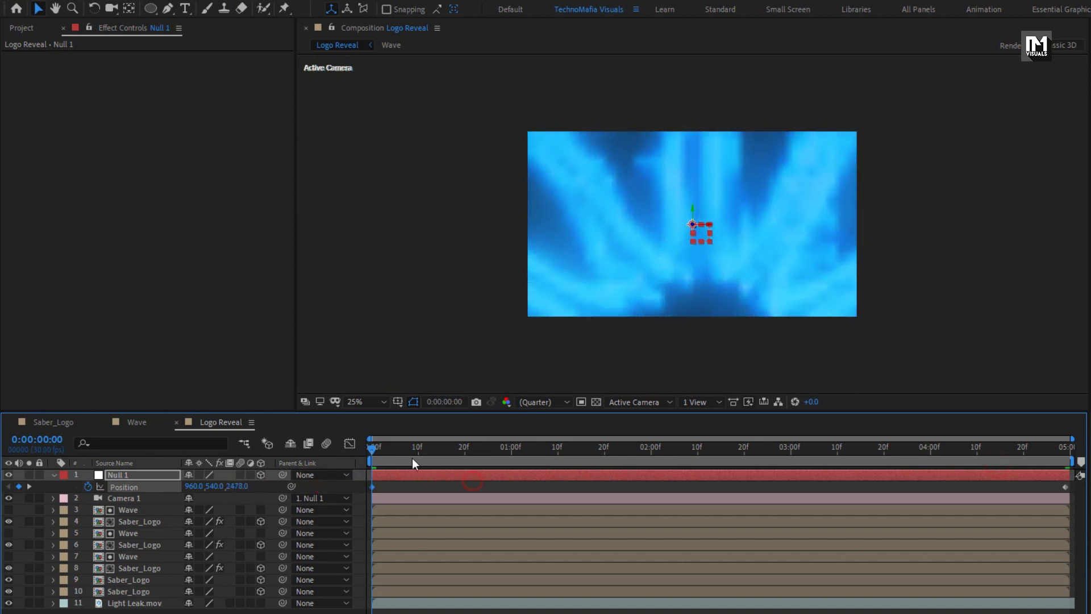
drag(371, 452, 698, 449)
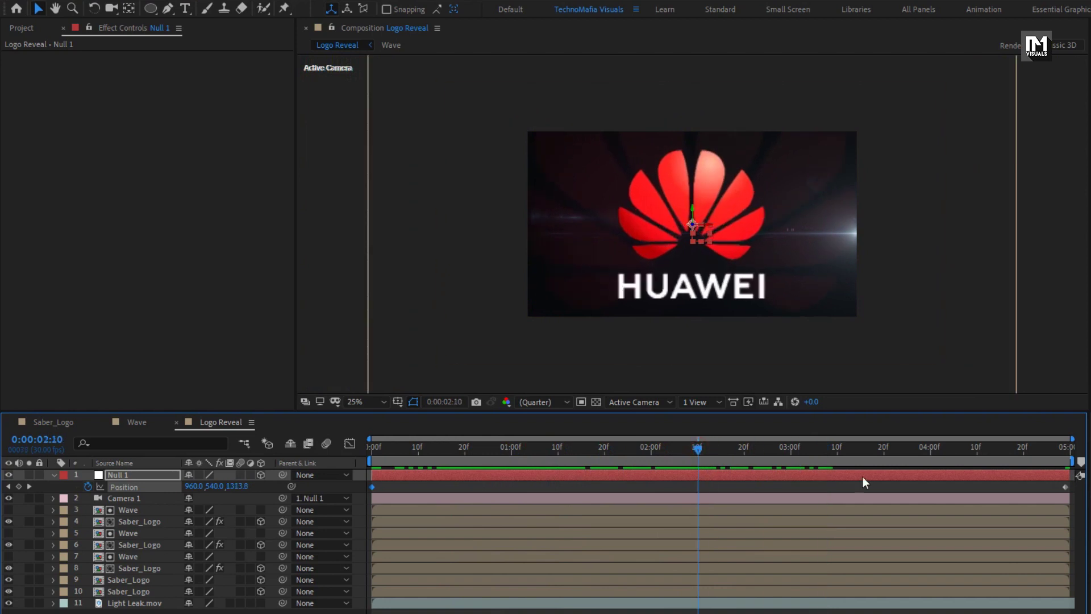
Apply Easy Ease to both Position keyframes of the null object
click(957, 485)
click(372, 487)
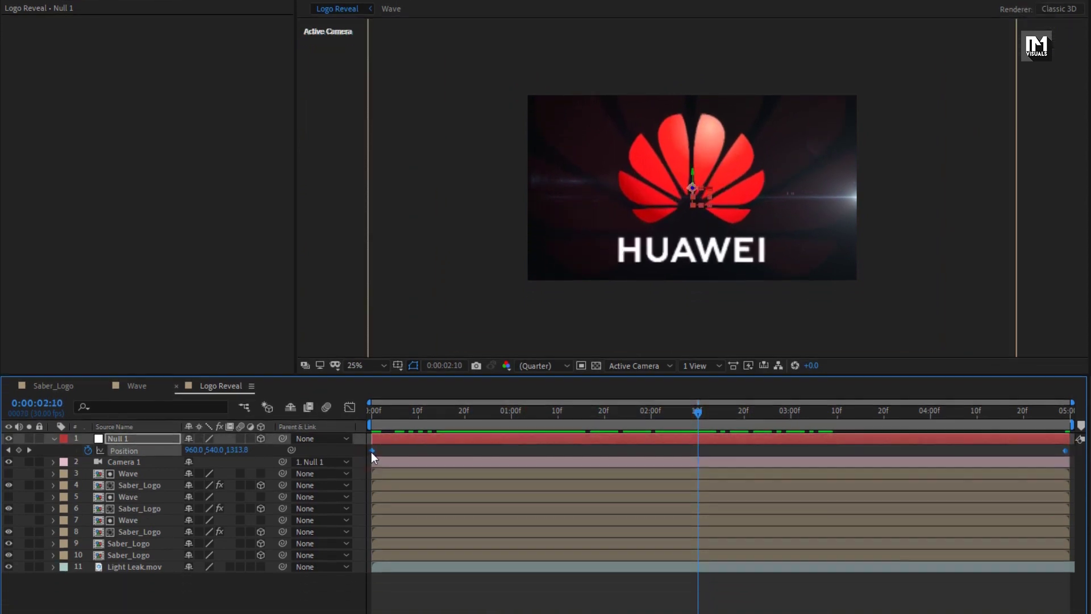
right_click(372, 487)
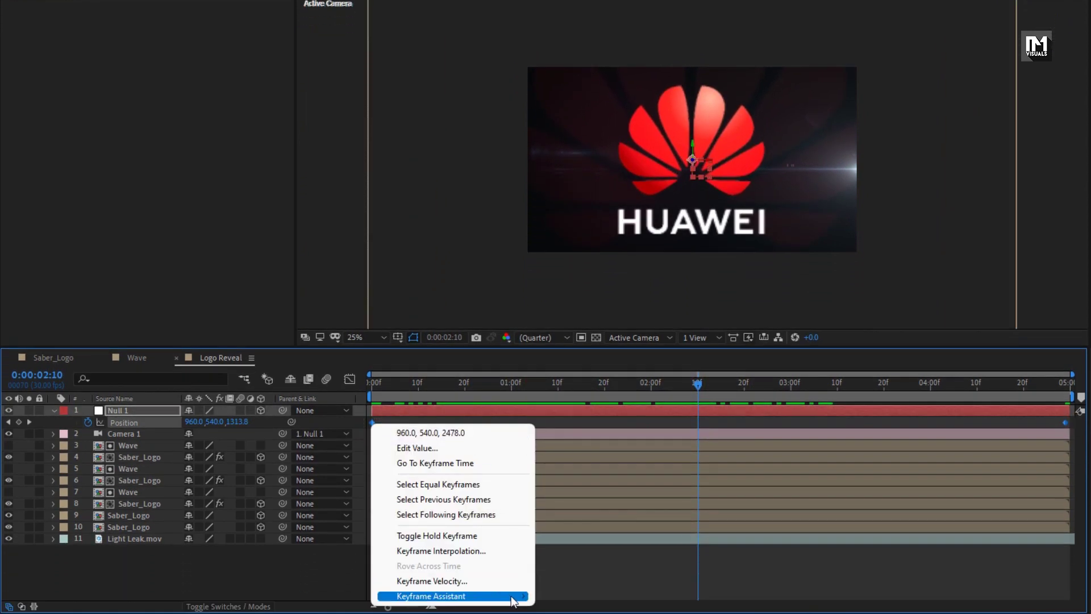
mouse_move(455, 596)
click(568, 503)
Extend the final Position keyframe's ease handle in the speed graph back to about 0:00:02:14, creating an early speed peak
click(350, 378)
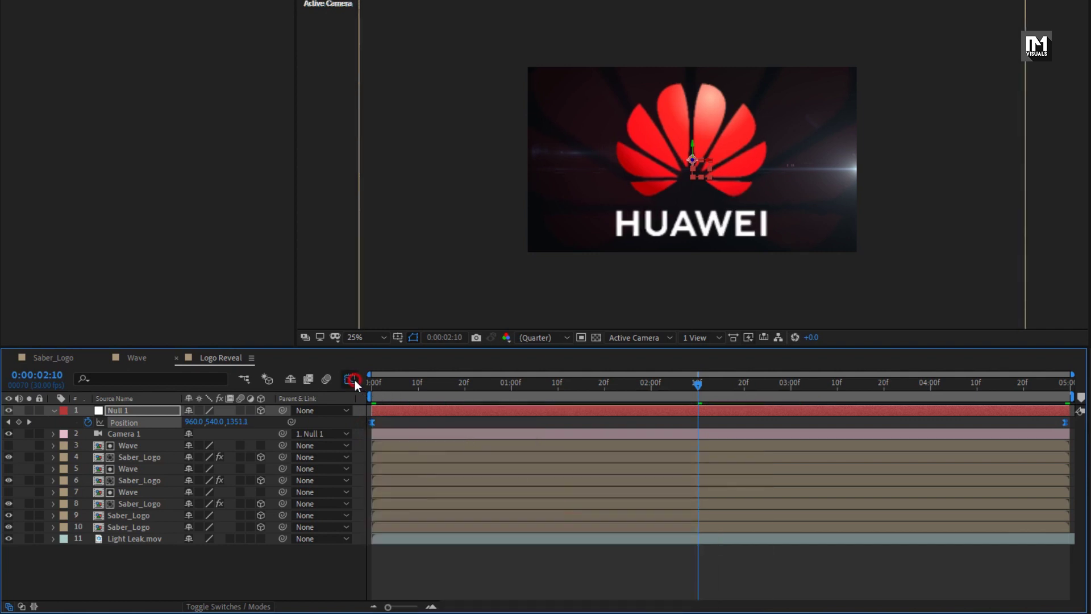
click(1066, 567)
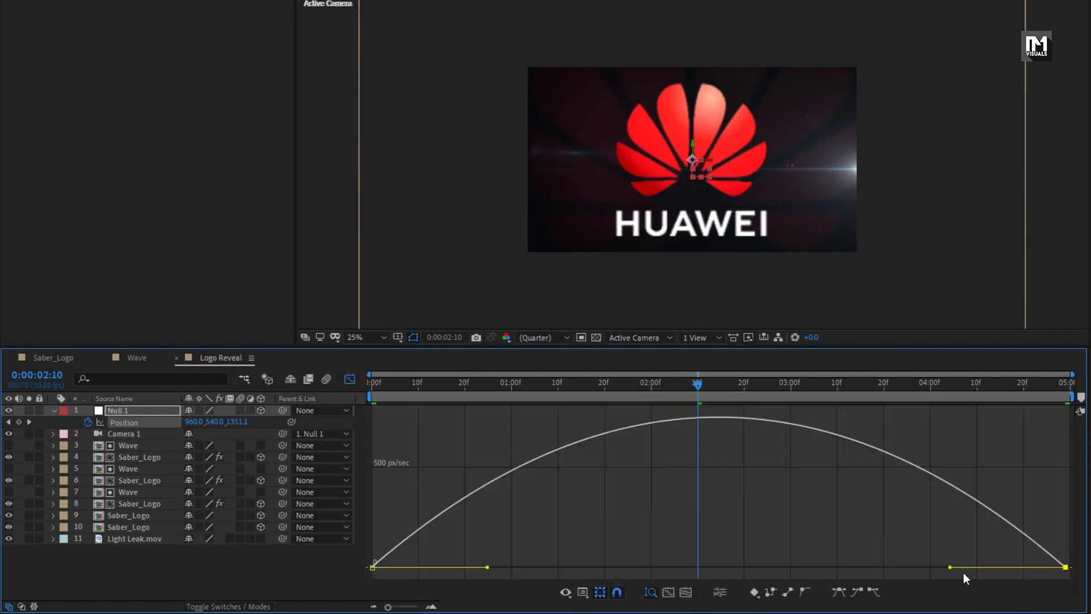
drag(950, 568, 574, 569)
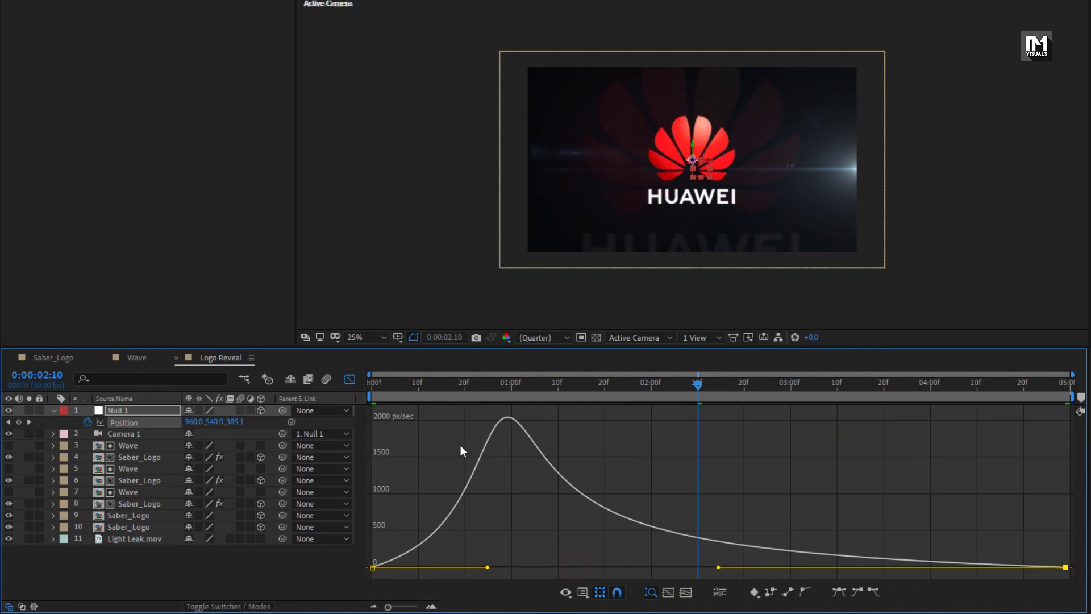
drag(405, 394, 550, 395)
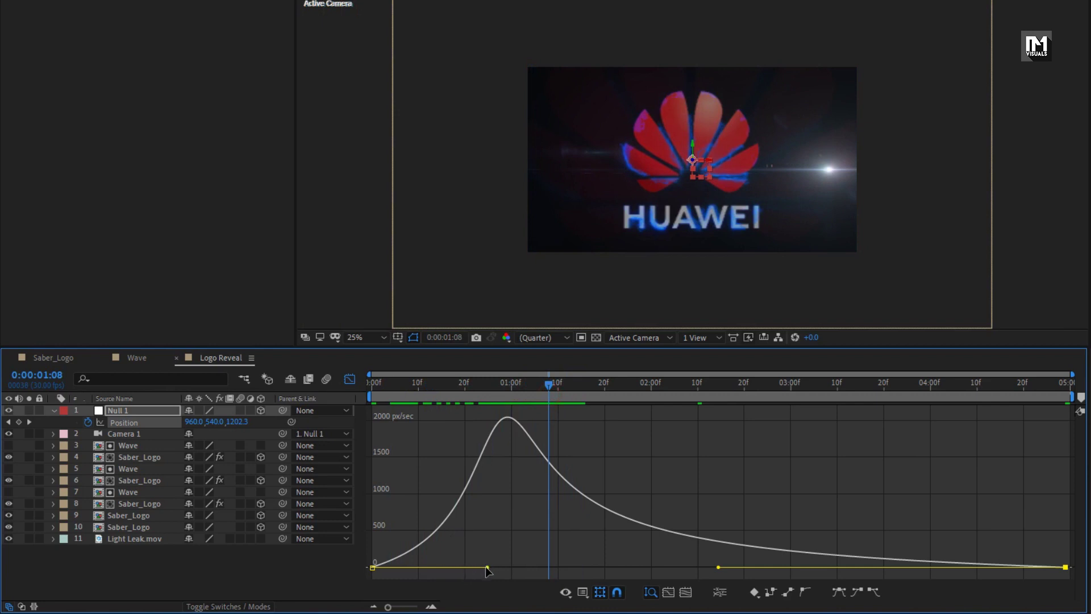
Shorten the first Position keyframe's ease handle to about 16 frames, close the speed graph and scrub through the animation
drag(487, 567, 448, 567)
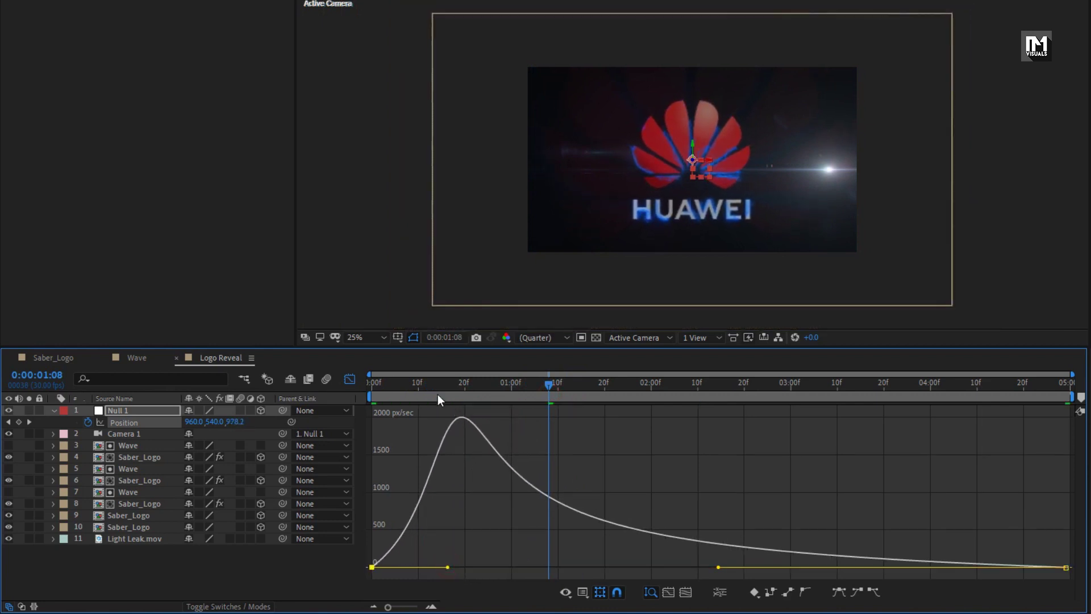
drag(437, 394, 608, 398)
click(351, 379)
drag(375, 382, 523, 382)
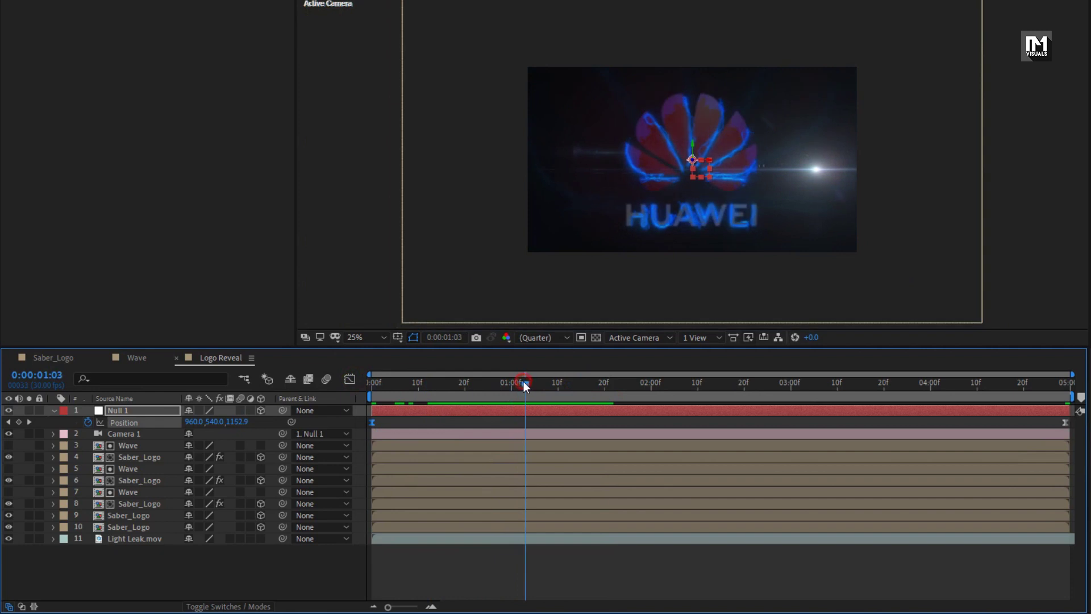
Collapse the null object's properties and reveal the Position property of all five Saber_Logo layers
click(53, 410)
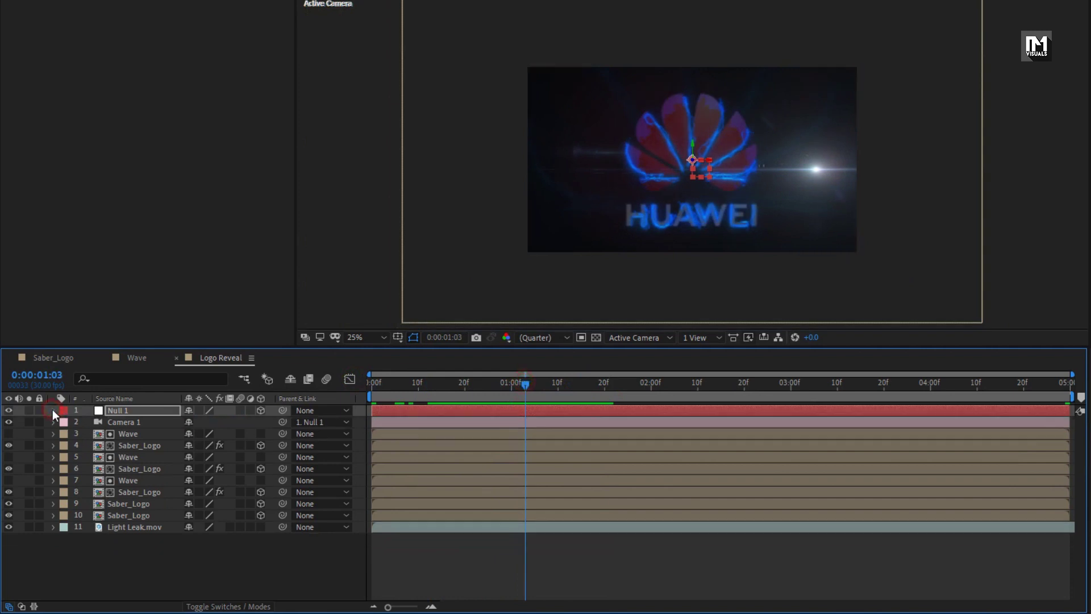
click(126, 445)
key(p)
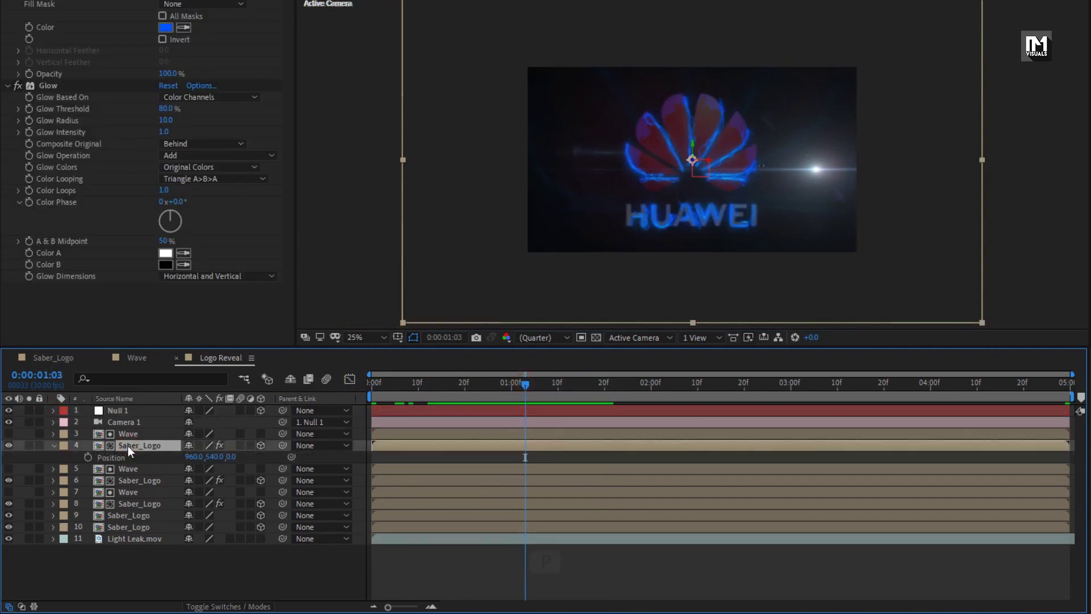
click(132, 481)
key(p)
click(136, 520)
key(p)
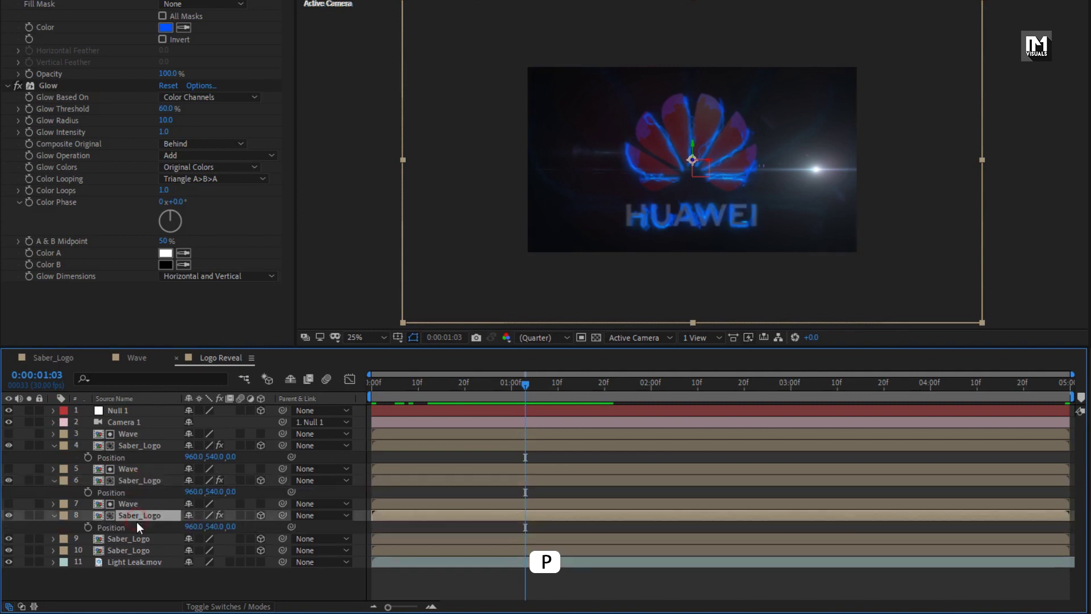
click(134, 540)
key(p)
click(131, 561)
key(p)
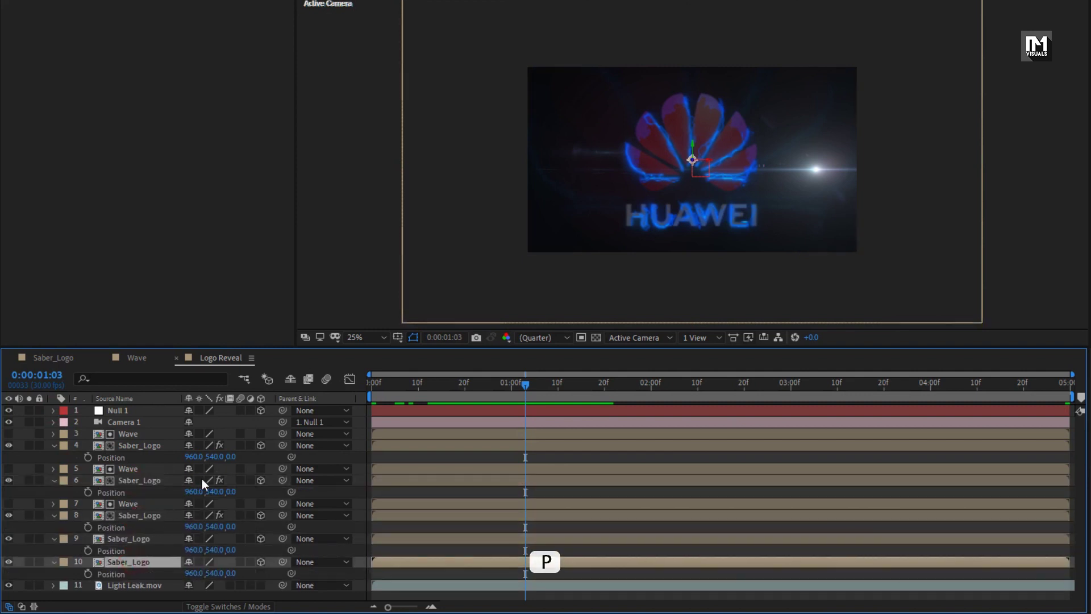
Set the Z position of Saber_Logo layer 4 to -12 and of Saber_Logo layer 6 to -4
click(232, 457)
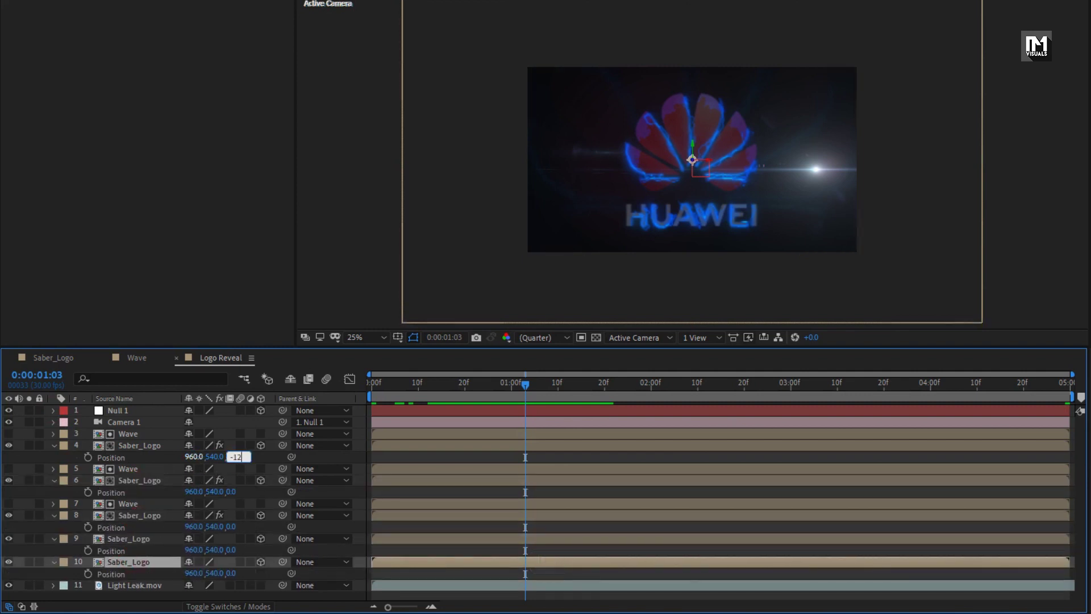
key(Return)
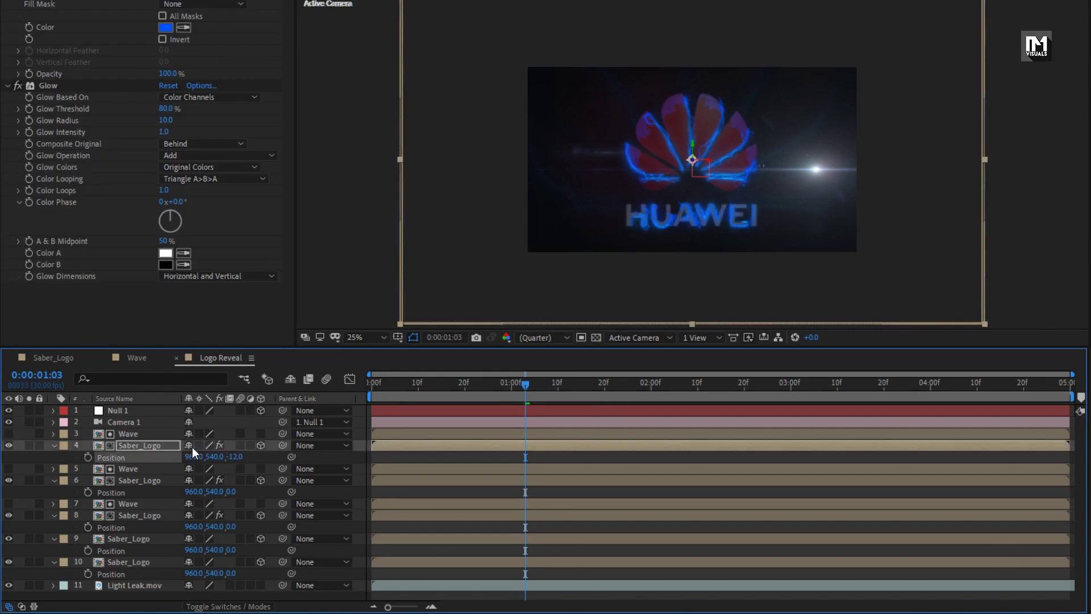
click(232, 492)
text(-4)
key(Return)
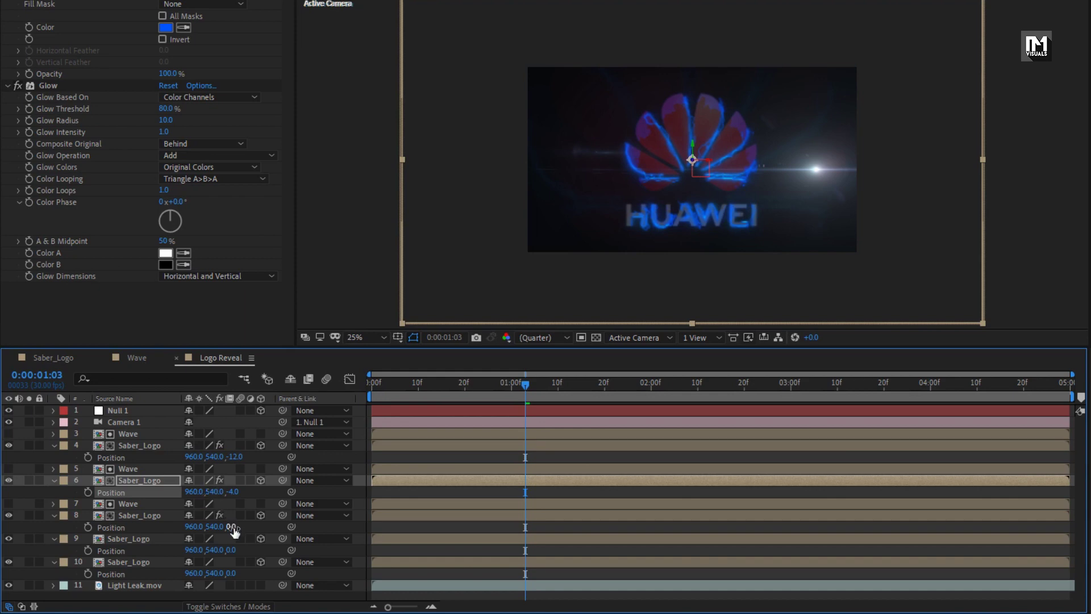
Set the Z position of Saber_Logo layer 8 to 4 and of layer 9 to 8, and scrub through the animation
text(4)
key(Return)
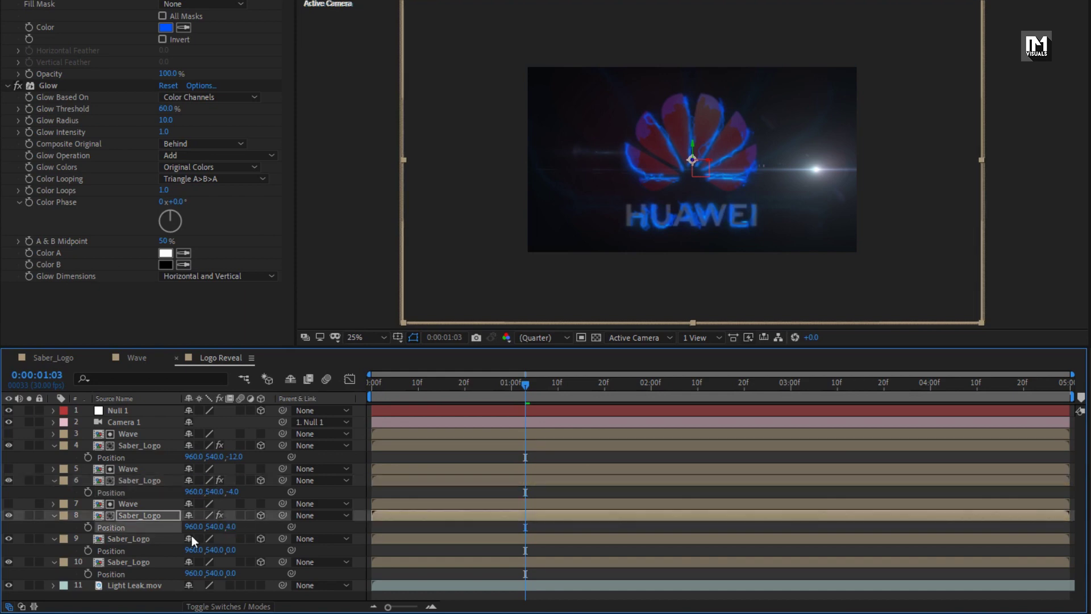
click(230, 550)
text(8)
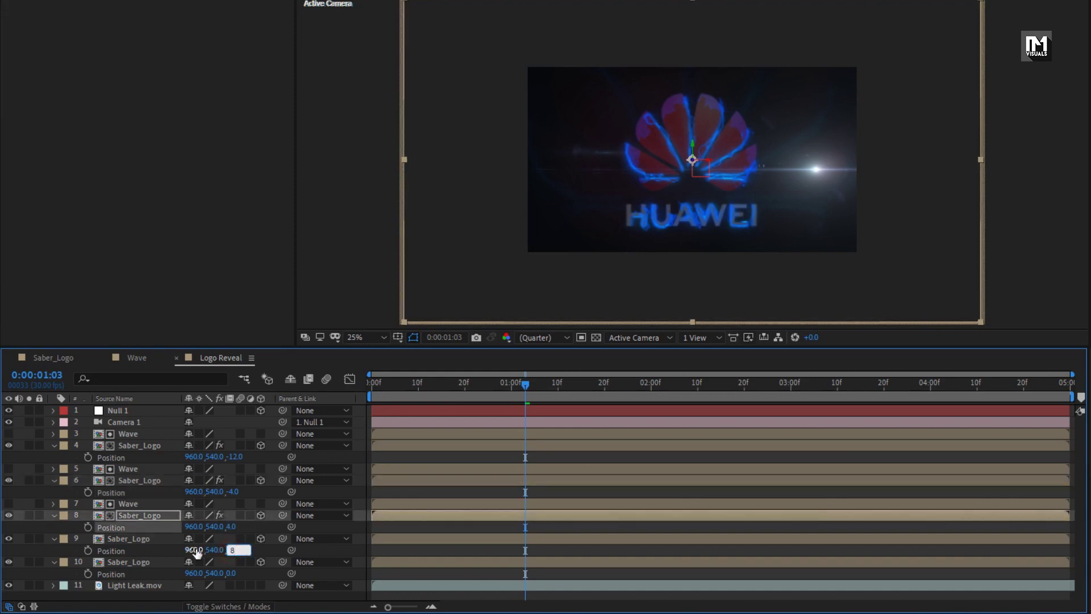
key(Return)
click(465, 383)
drag(465, 385, 873, 385)
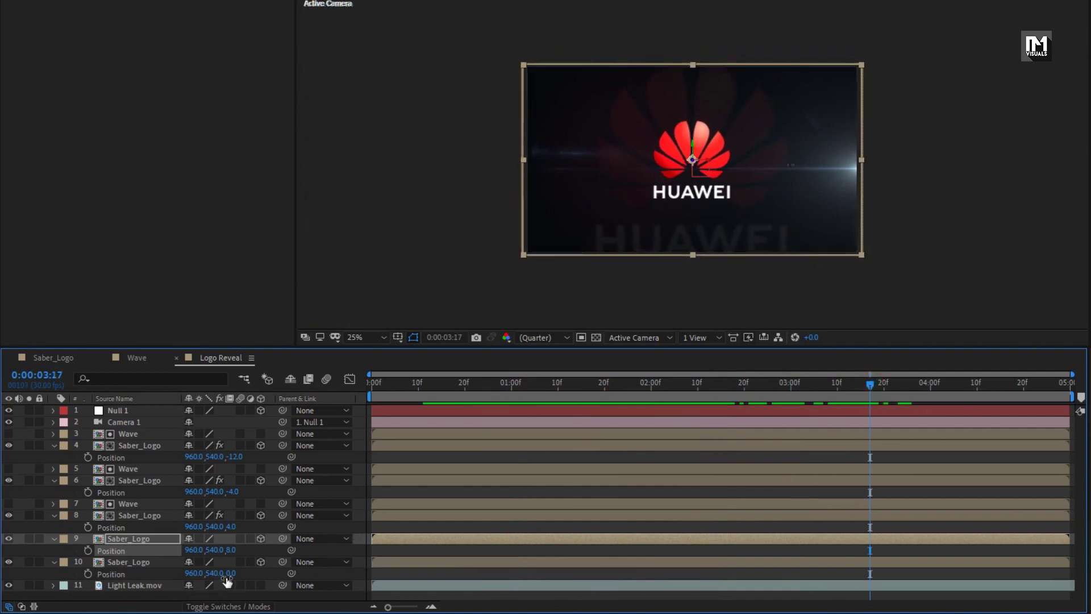
Set the Z position of Saber_Logo layer 10 to -295 and collapse all open layer properties
drag(230, 576, 247, 574)
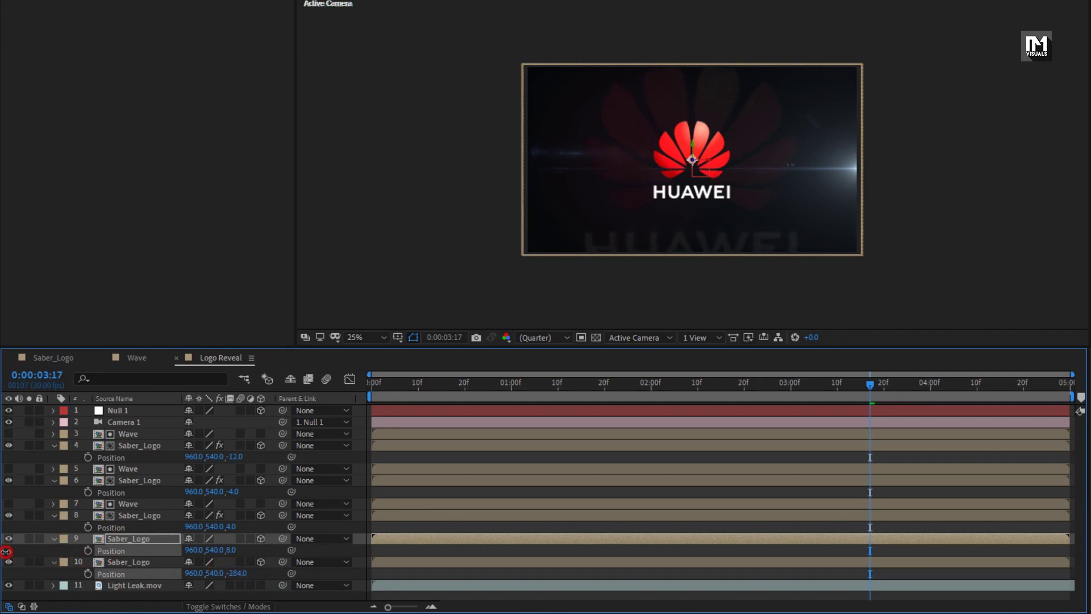
key(ctrl+Down)
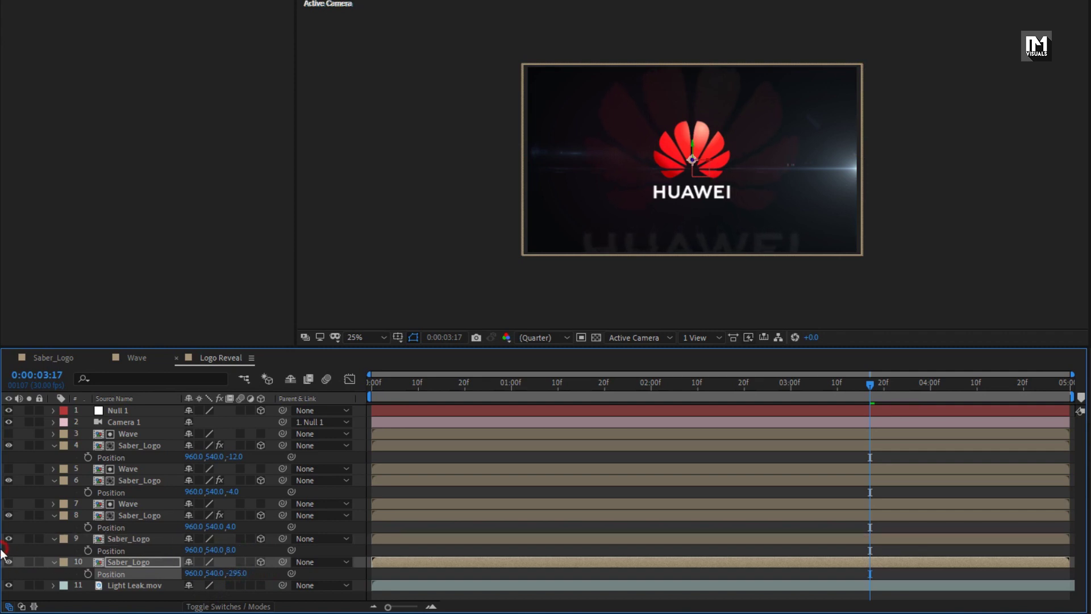
click(55, 560)
click(53, 588)
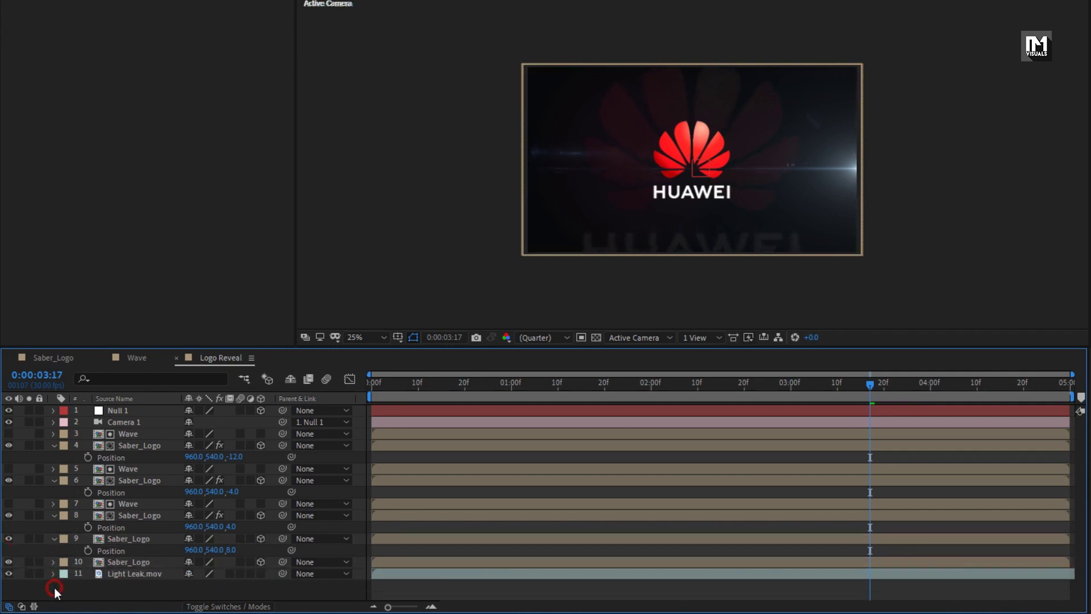
key(u)
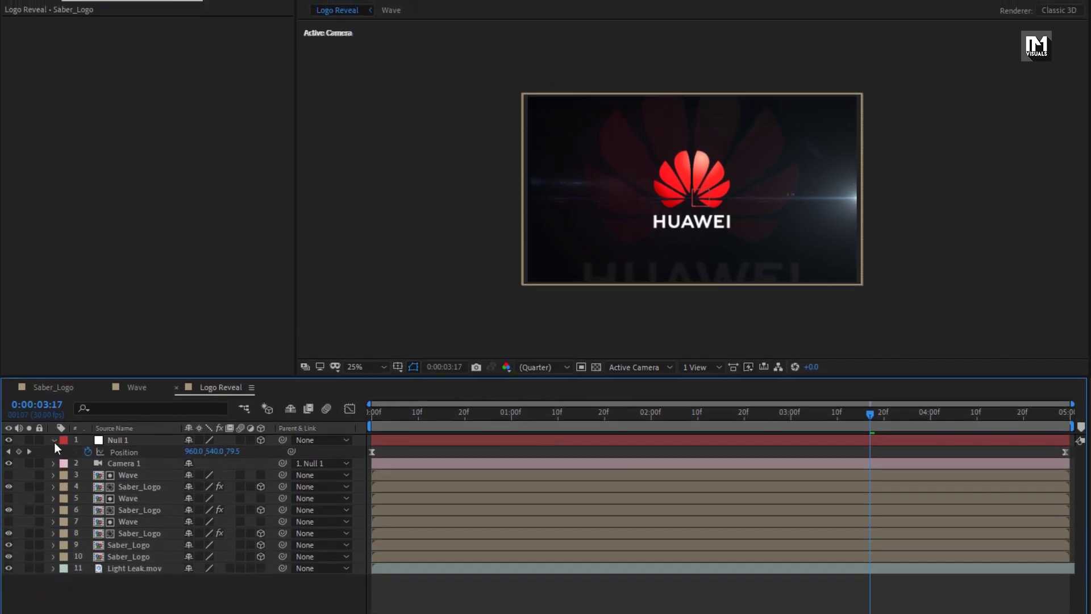
click(53, 410)
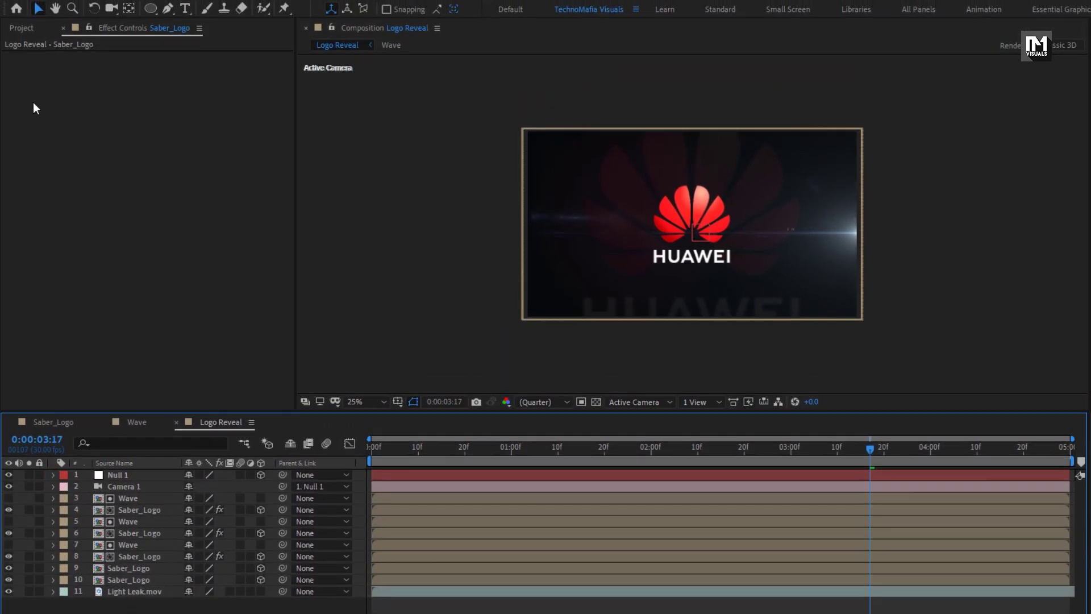
Add Light.psd as the uppermost layer of Logo Reveal, make it a 3D layer and scrub to 0:00:02:15
click(23, 28)
drag(40, 178, 140, 474)
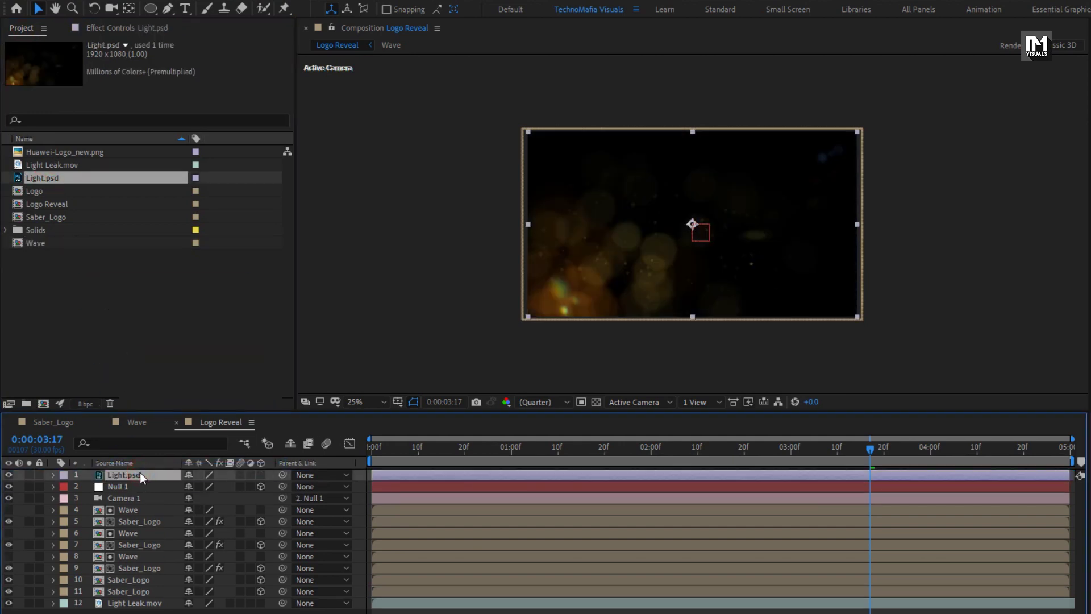
click(261, 475)
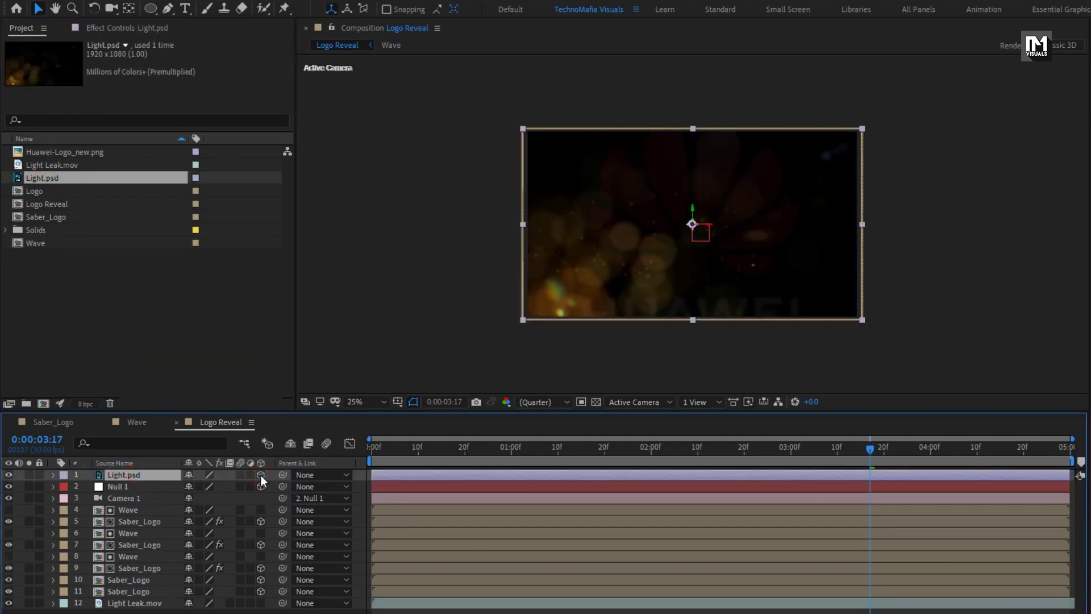
drag(373, 455, 721, 452)
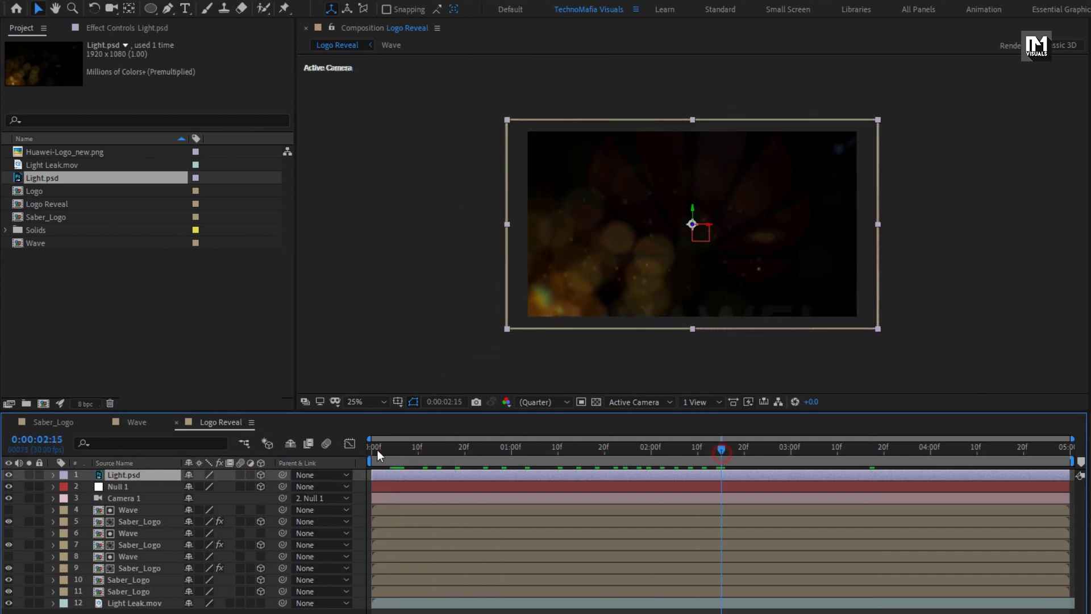
Set the blending mode of the Light.psd layer to Add
key(F4)
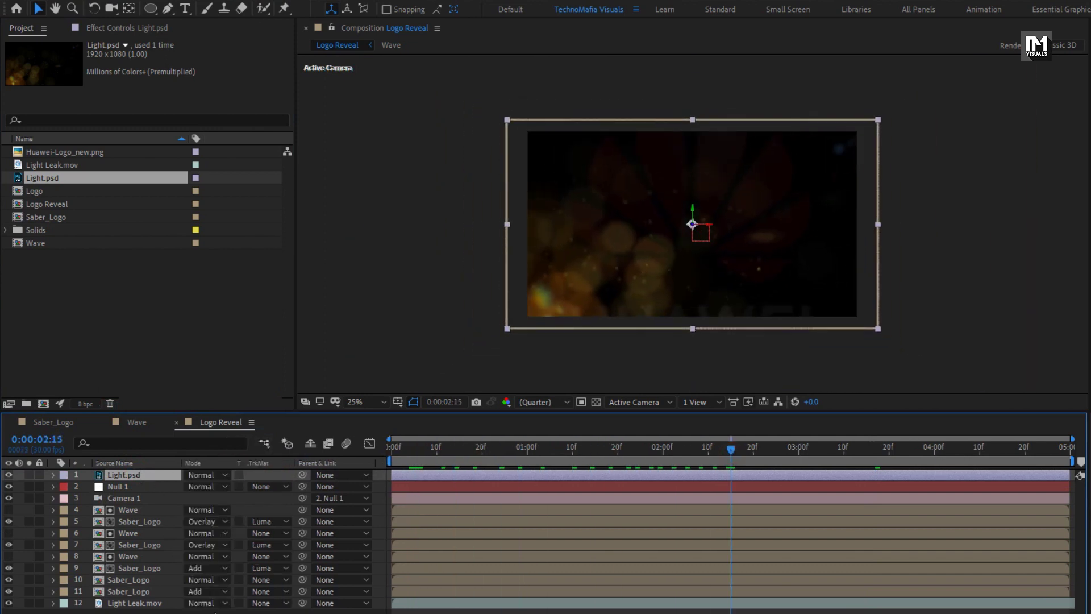
click(202, 480)
click(268, 215)
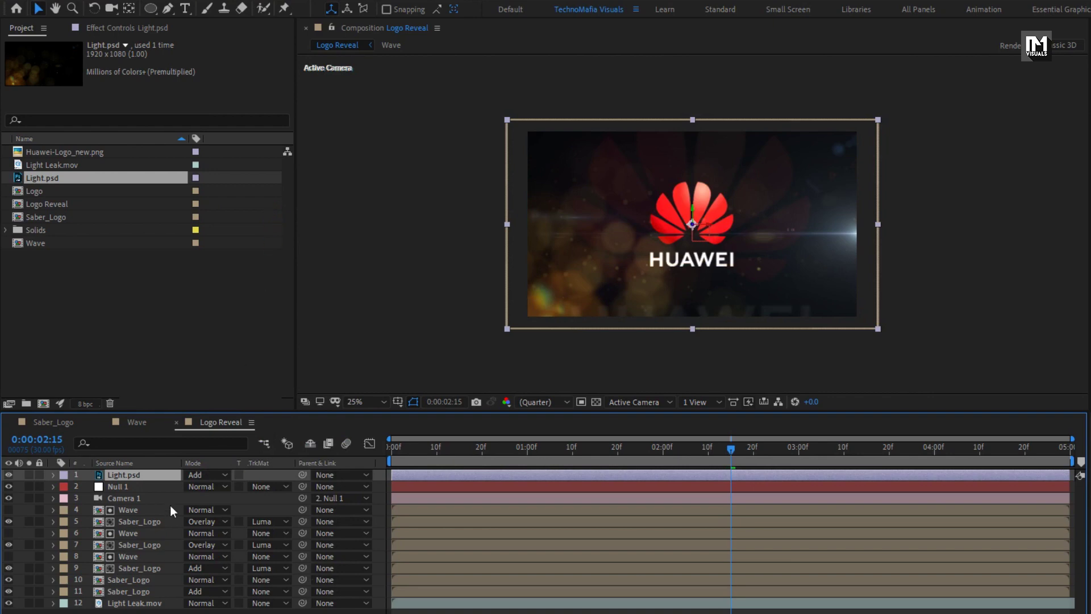
Apply Fast Box Blur to Light.psd with Blur Radius 20, Iterations 1 and Repeat Edge Pixels enabled
click(969, 45)
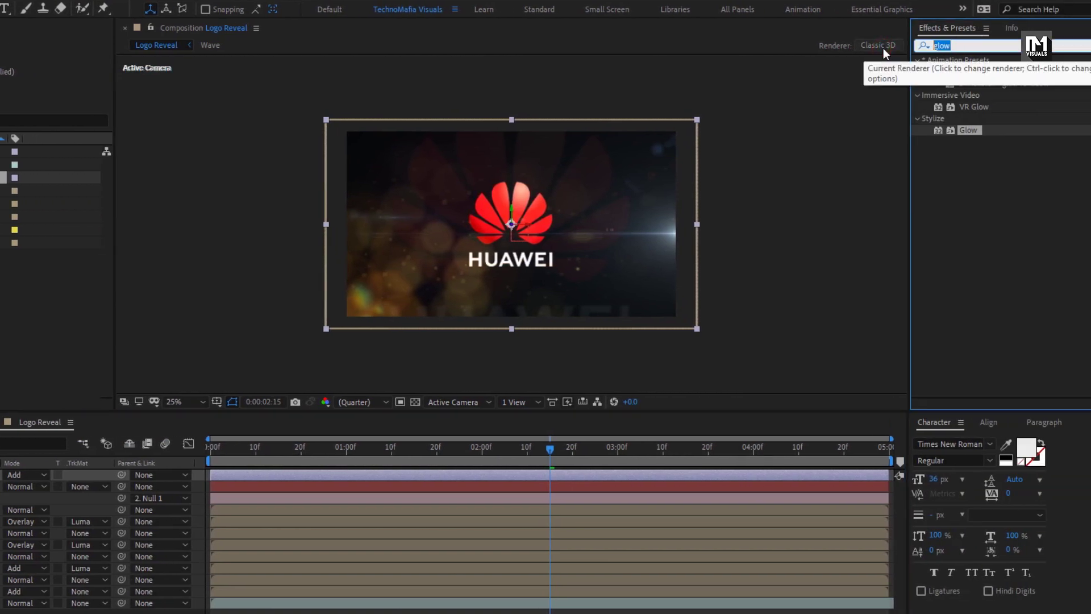
text(fast)
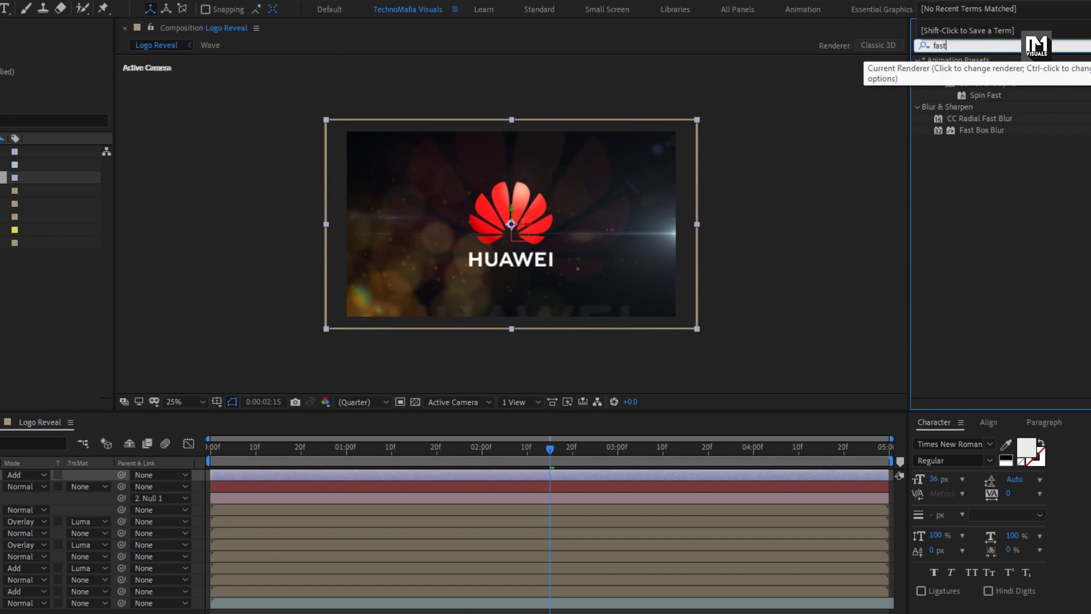
click(967, 130)
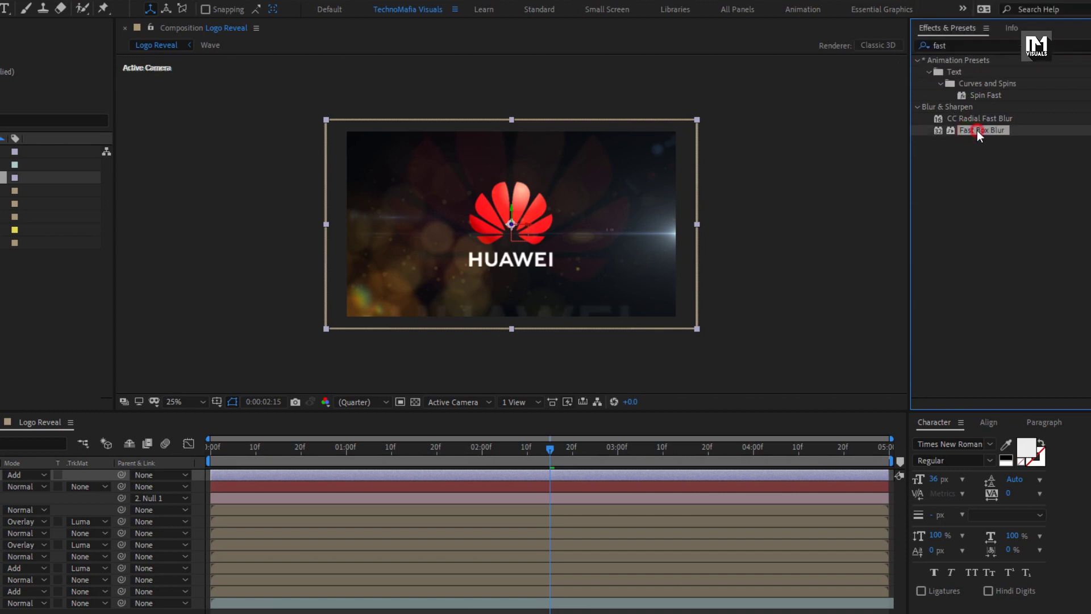
double_click(977, 131)
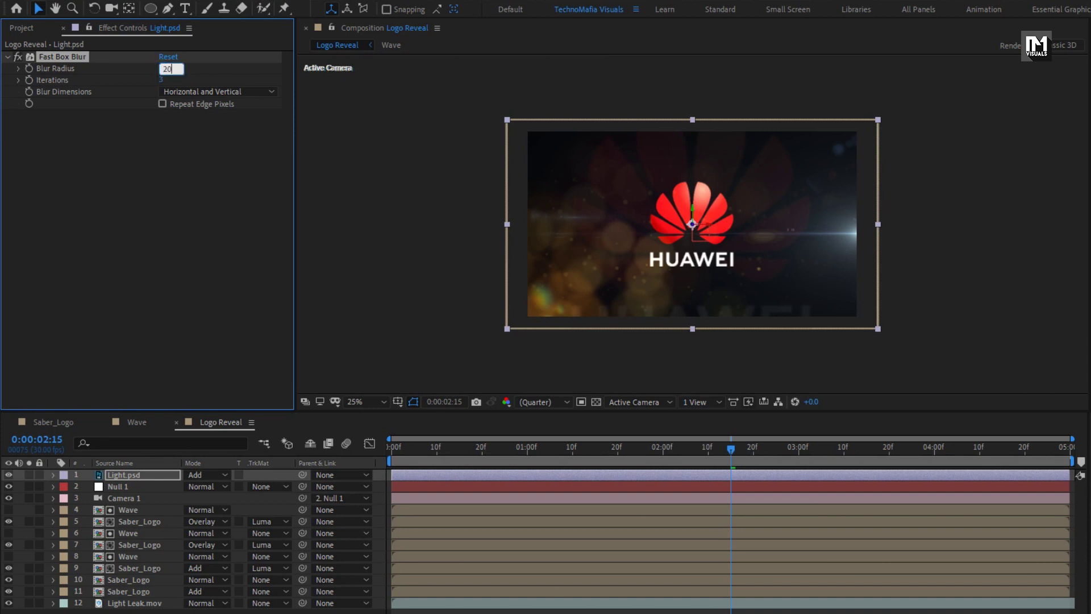
text(20)
click(162, 104)
click(162, 80)
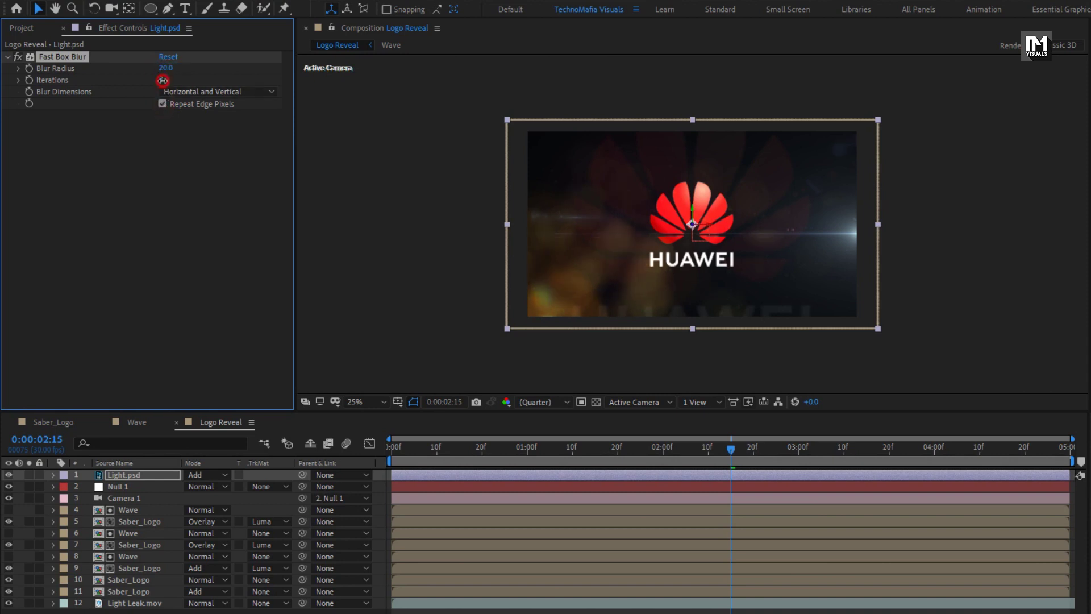
text(1)
key(Return)
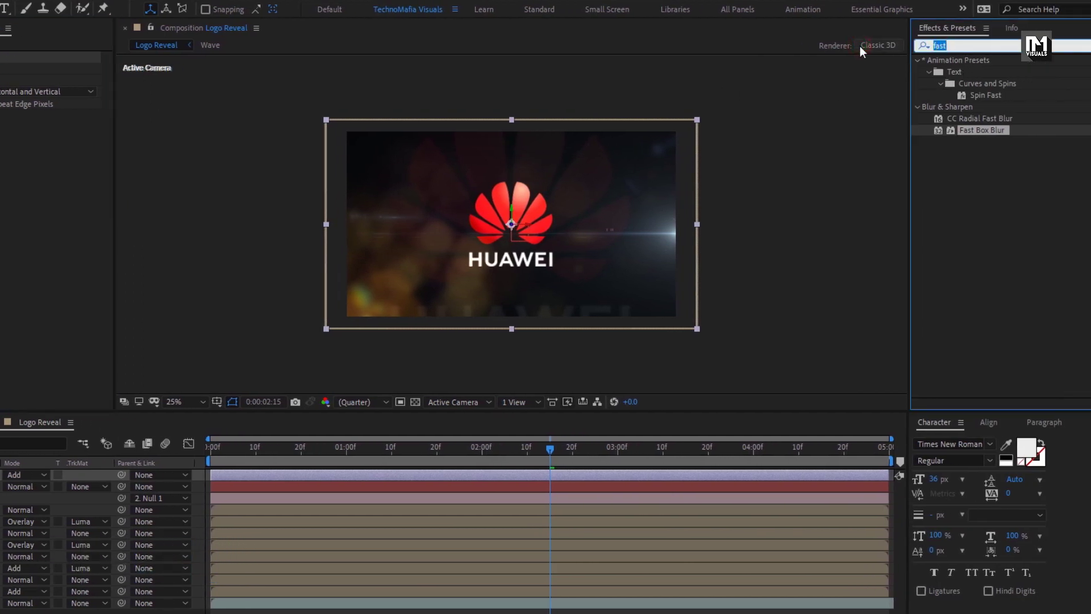
Apply the Tint effect to Light.psd and set Map White To to dark grey 4A4949
text(tint)
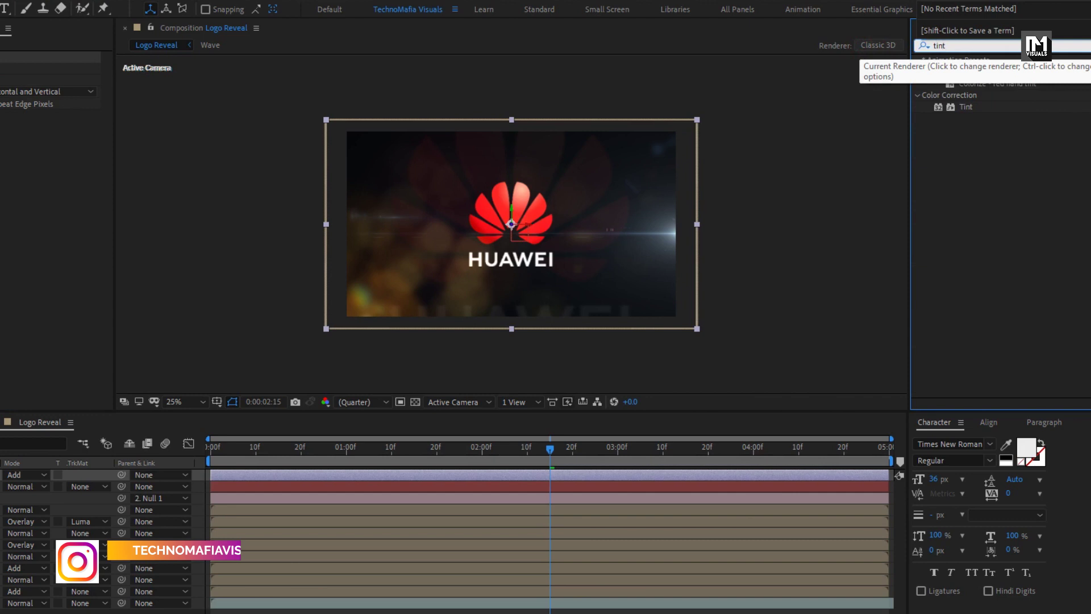
click(963, 106)
double_click(963, 106)
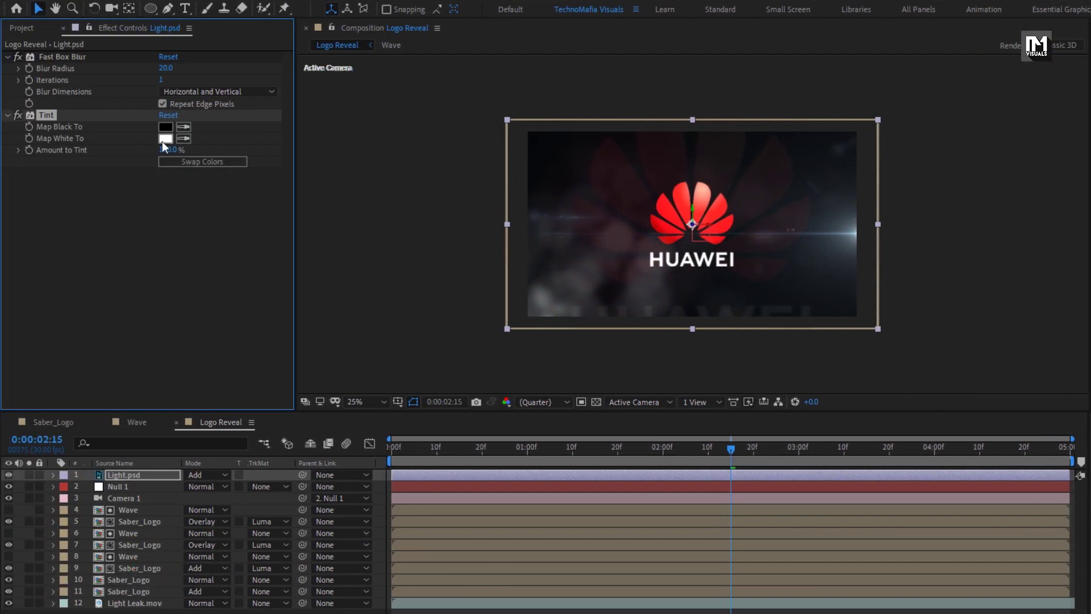
click(162, 141)
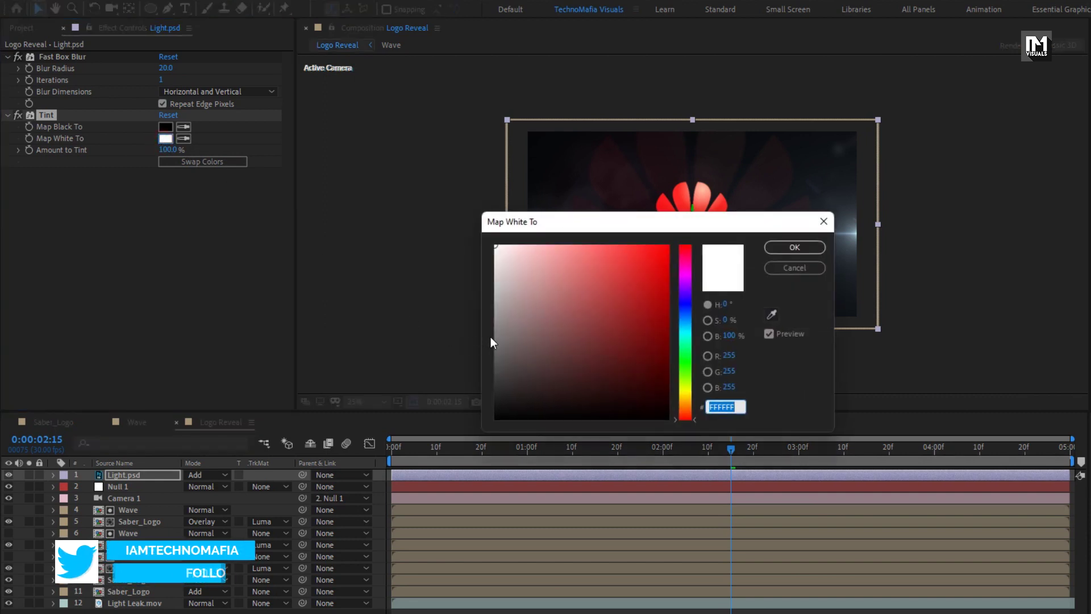
click(495, 367)
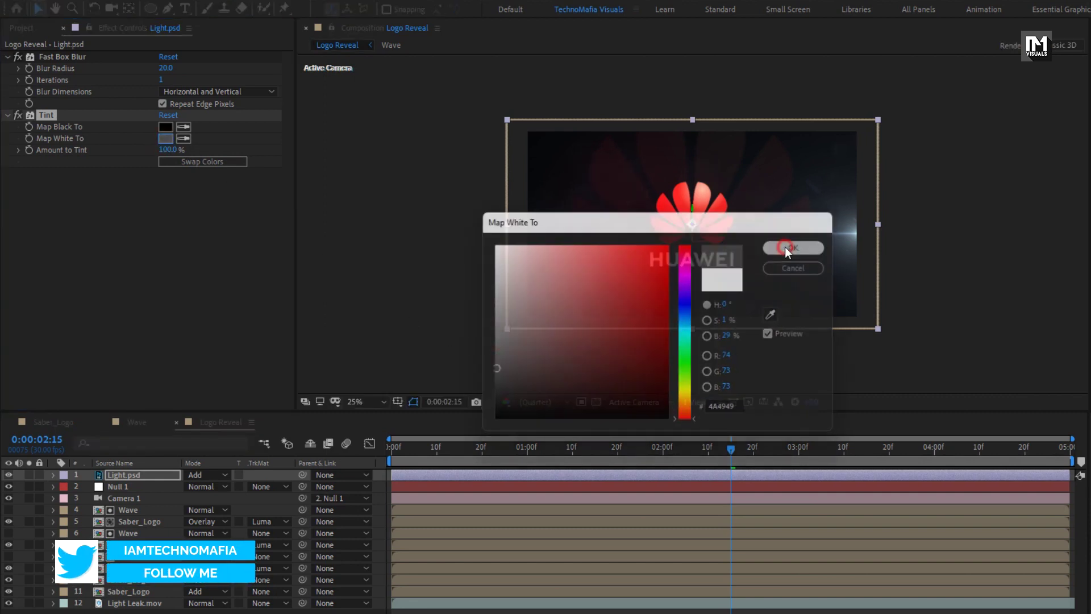
click(786, 246)
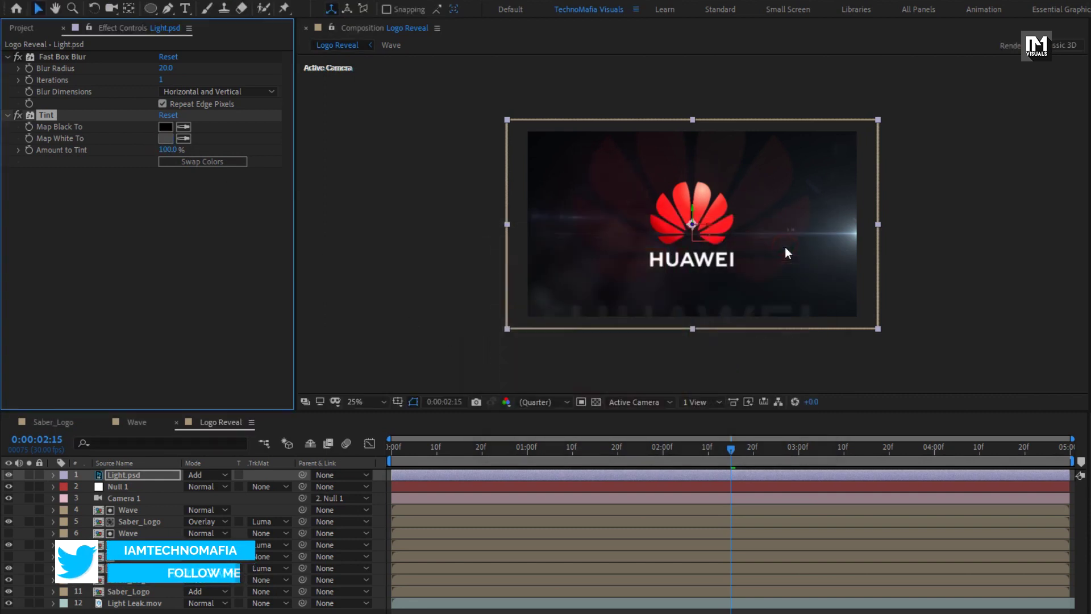
Add the expression wiggle(9,45) to the Tint effect's Amount to Tint property on Light.psd
alt+click(29, 150)
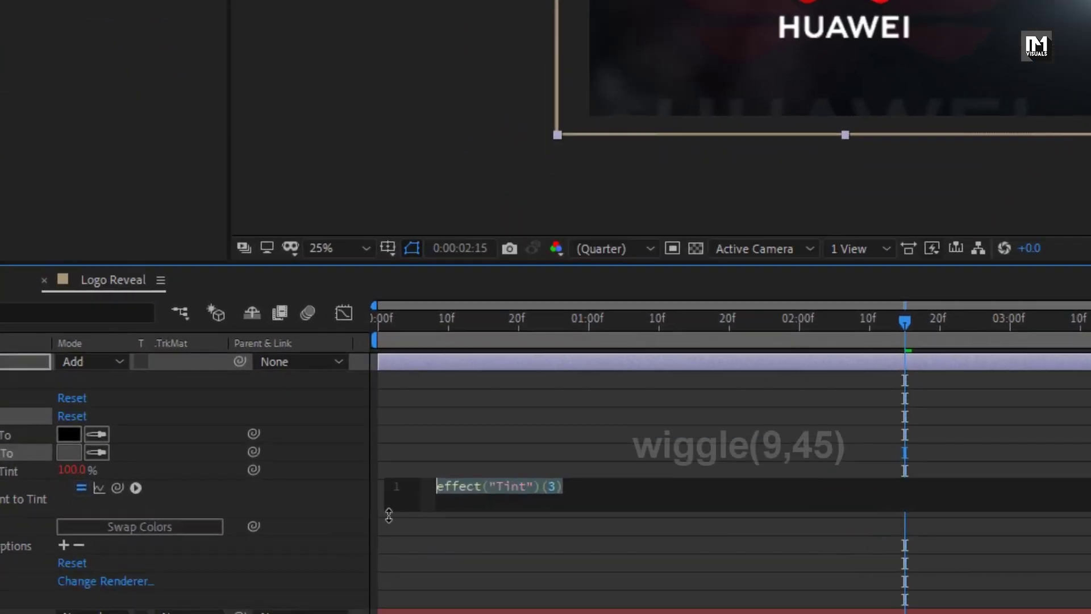
text(wiggle)
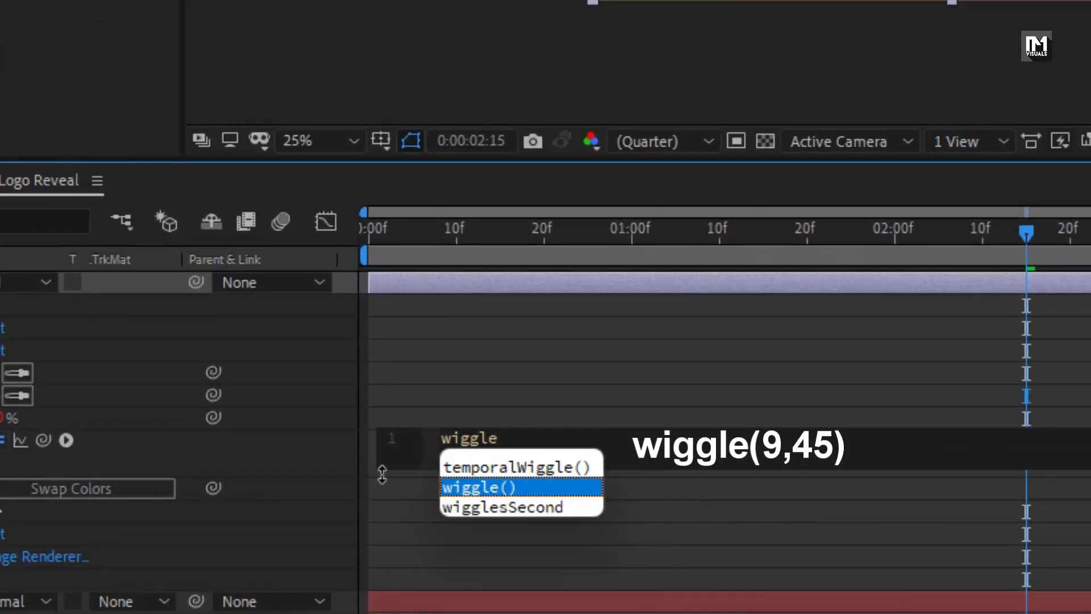
key(Return)
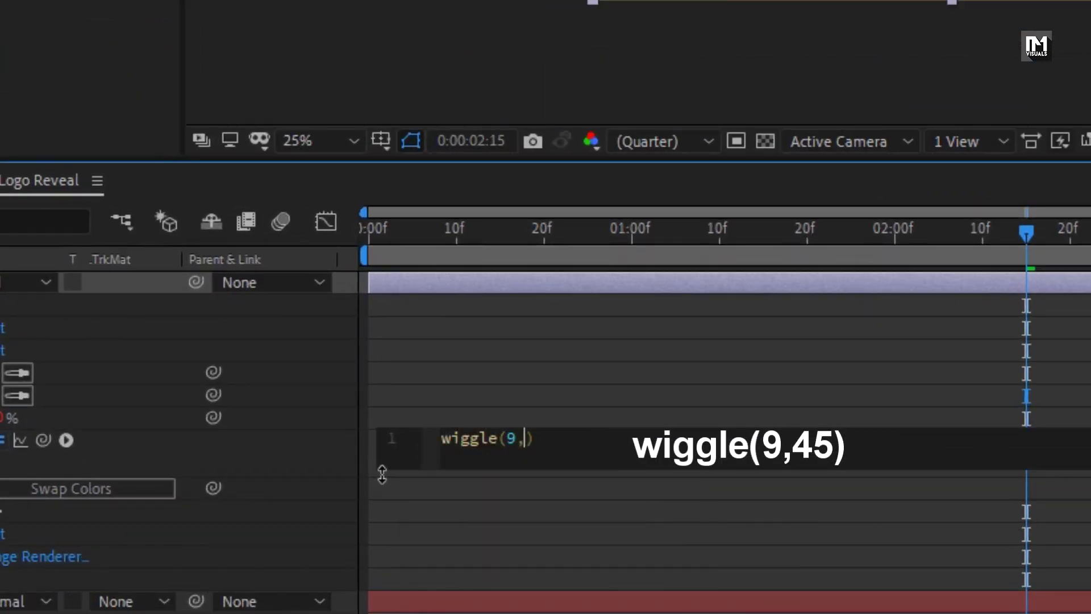
text(9,45)
key(KP_Enter)
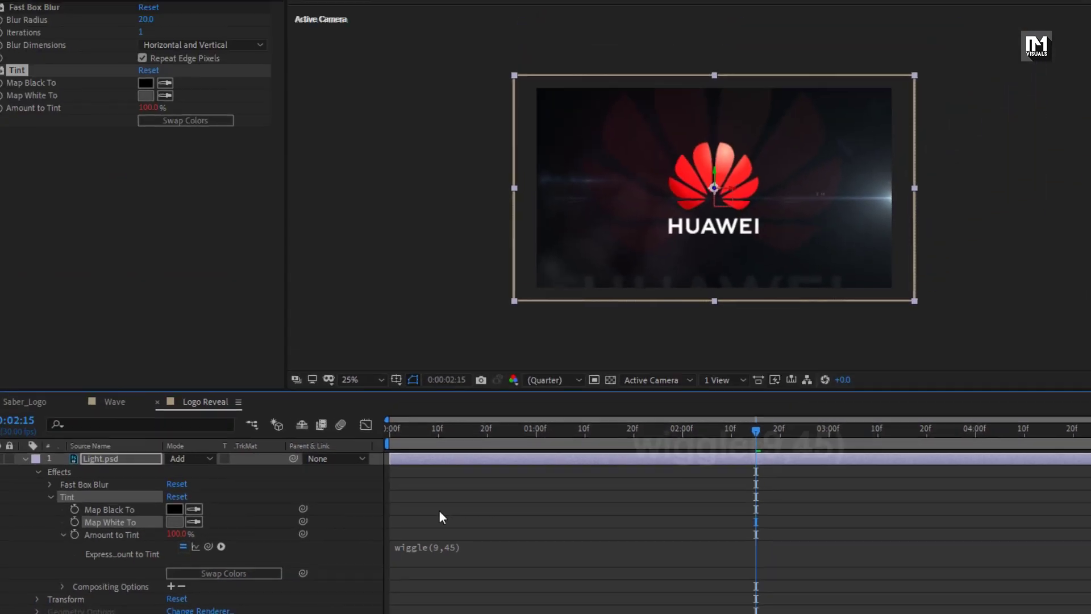
Add an adjustment layer above Light.psd in the Logo Reveal composition and apply the Curves effect to it
drag(462, 448, 853, 435)
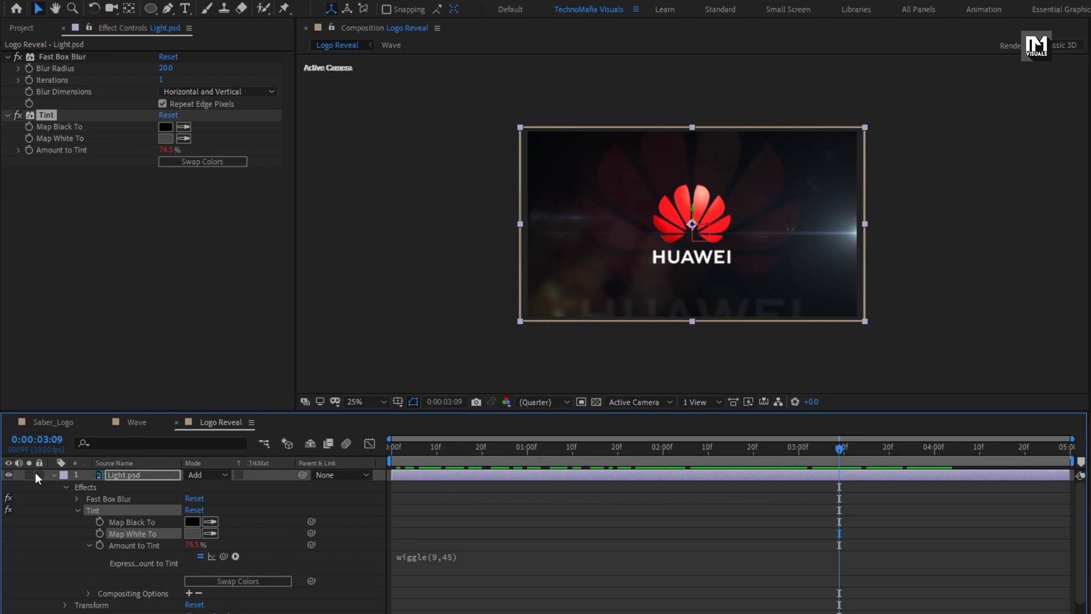
click(53, 476)
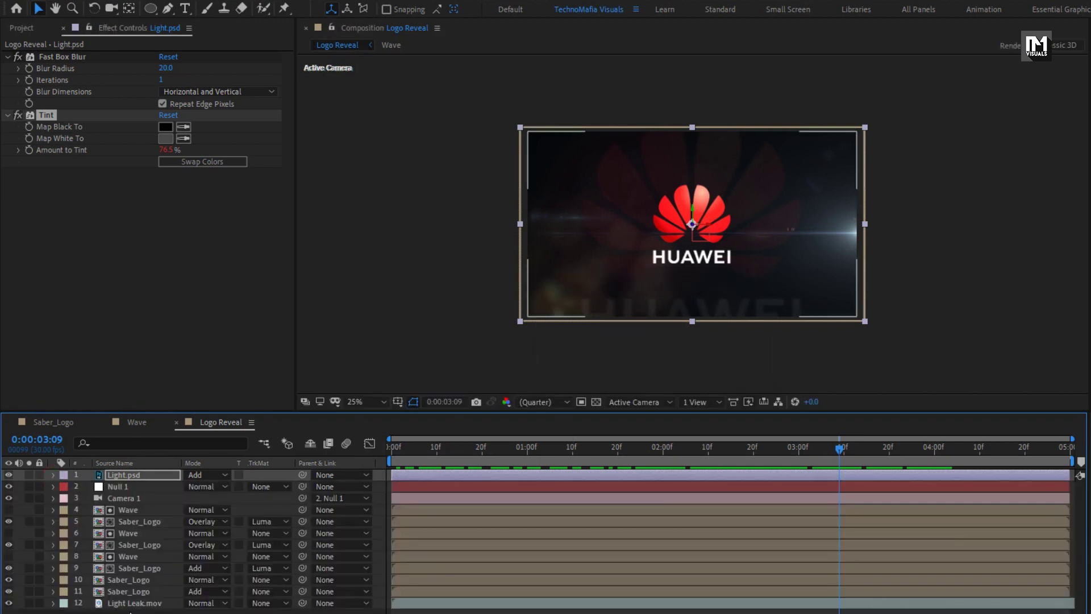
click(135, 611)
right_click(136, 610)
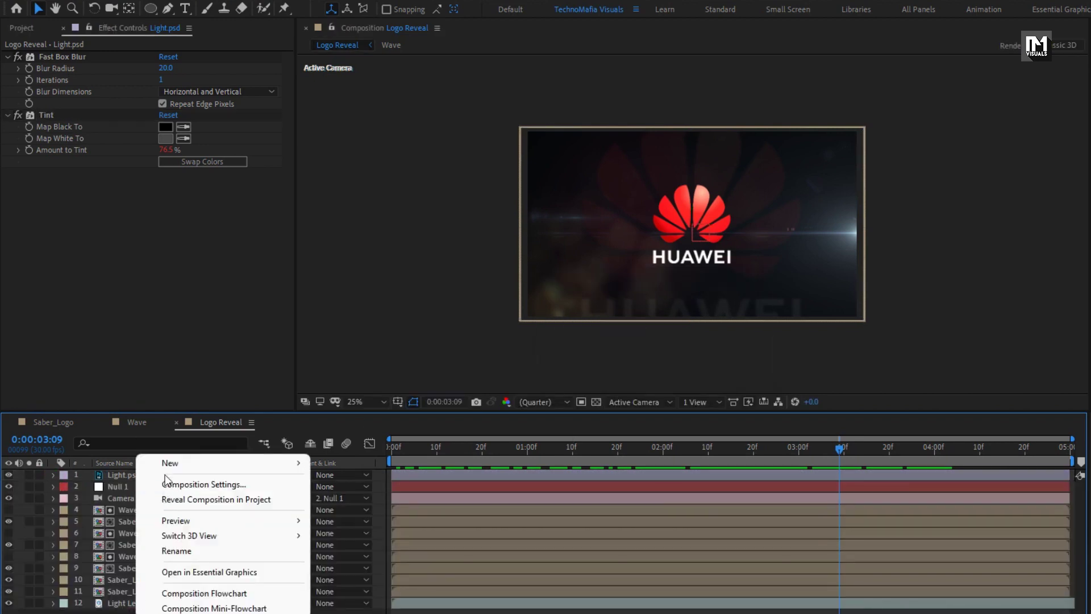
mouse_move(171, 465)
click(365, 574)
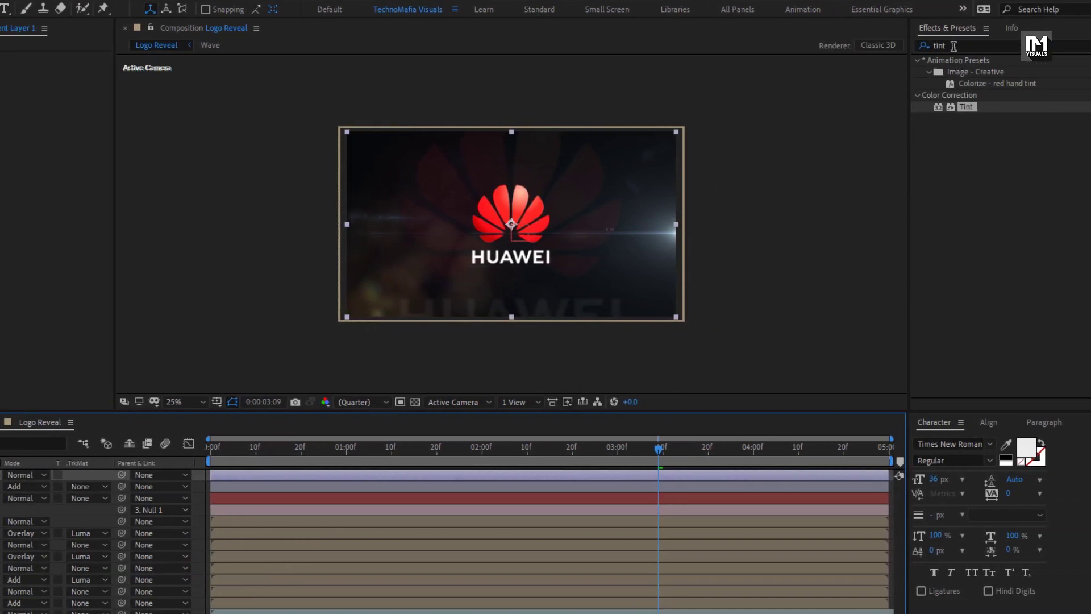
drag(954, 46, 895, 45)
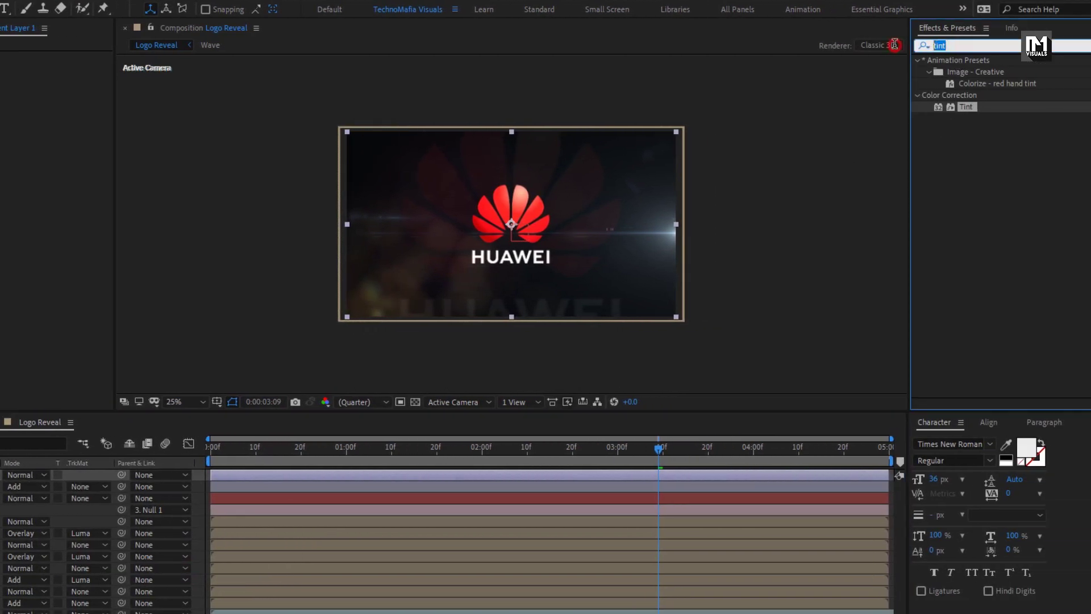
text(curv)
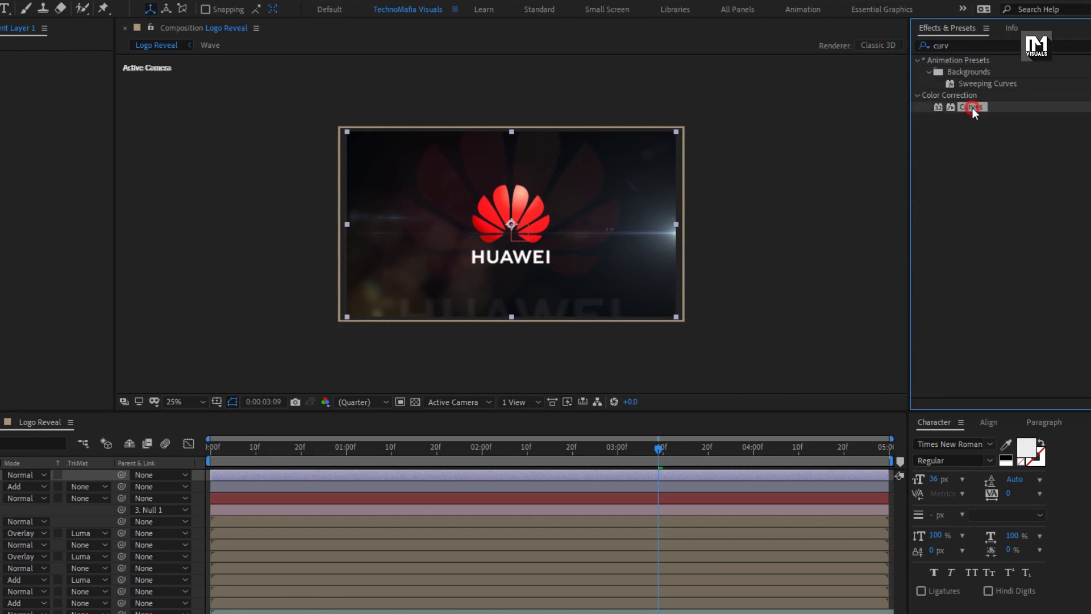
drag(973, 107, 575, 152)
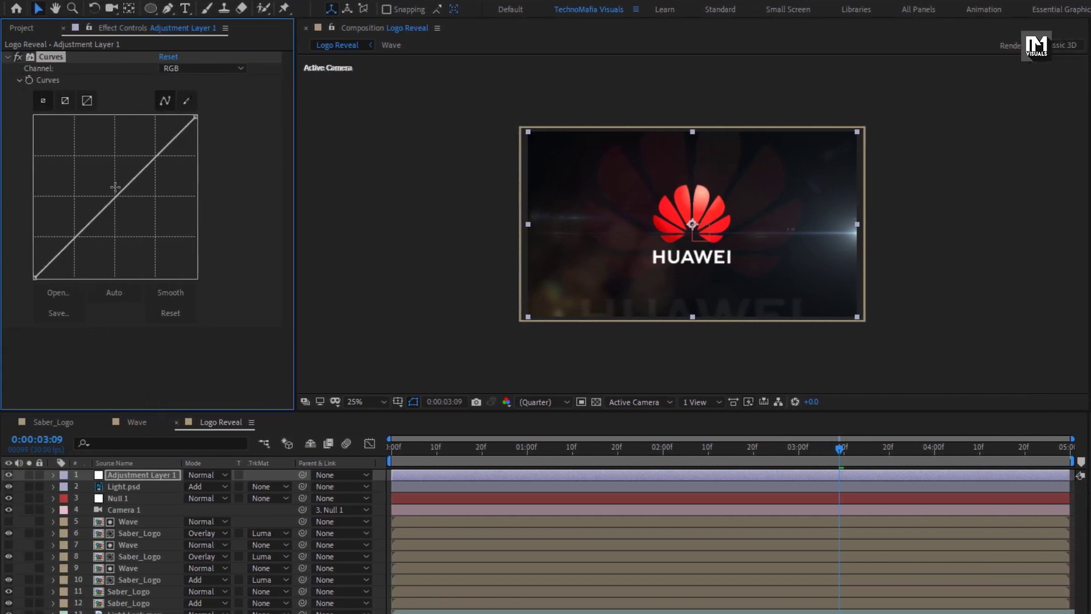
Darken the image by pulling the RGB curve slightly below the diagonal at a shadow point and an upper-midtone point
drag(107, 205, 108, 209)
drag(72, 244, 68, 252)
drag(114, 212, 146, 177)
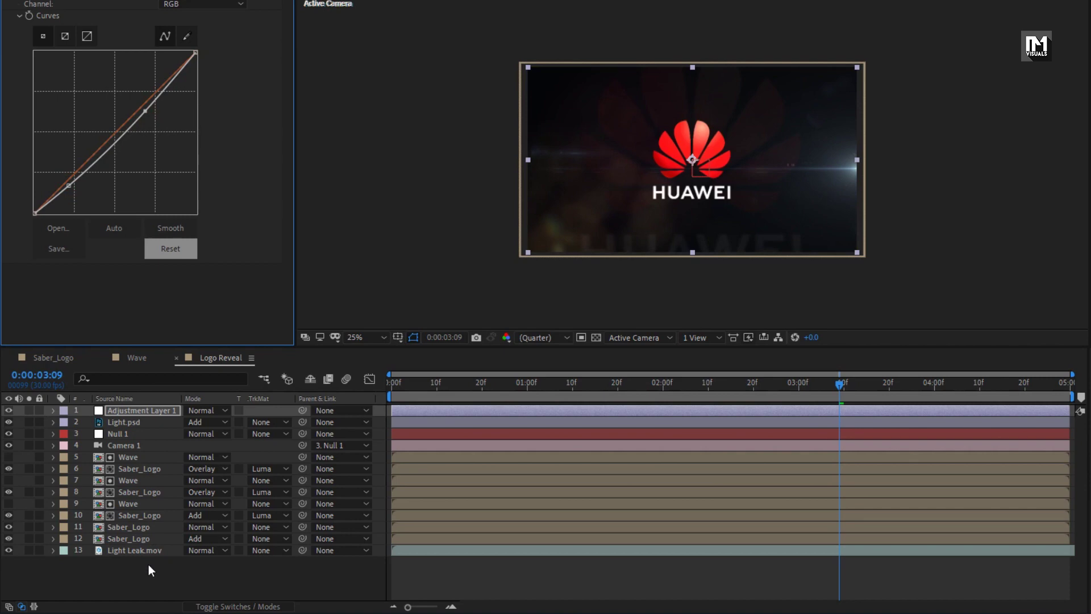
Add a second adjustment layer on top of the stack and apply the Optics Compensation effect to it
right_click(148, 564)
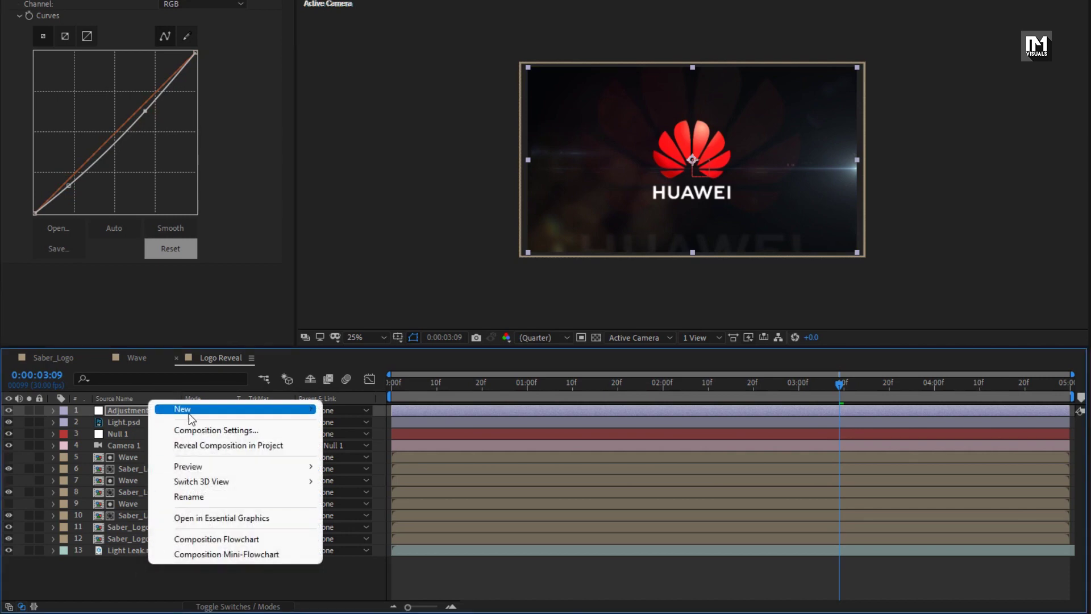
mouse_move(195, 419)
click(377, 521)
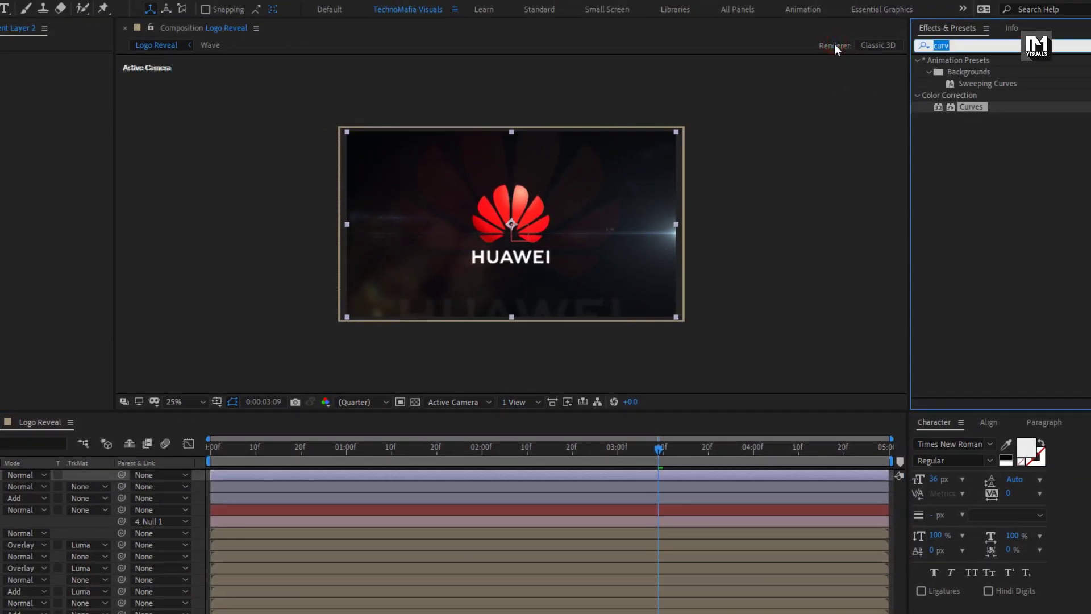
text(opt)
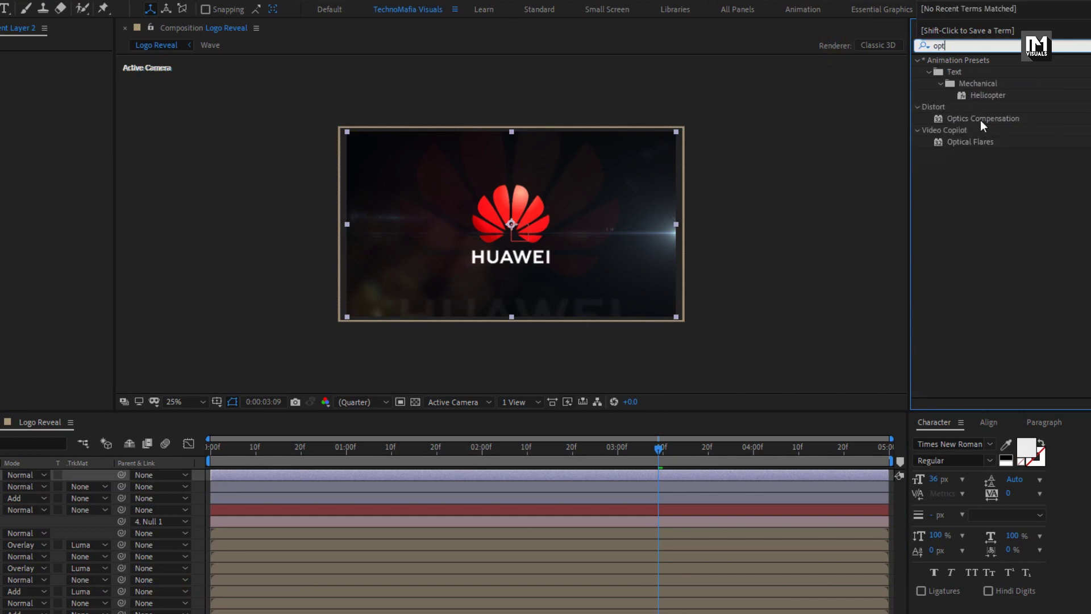
double_click(980, 119)
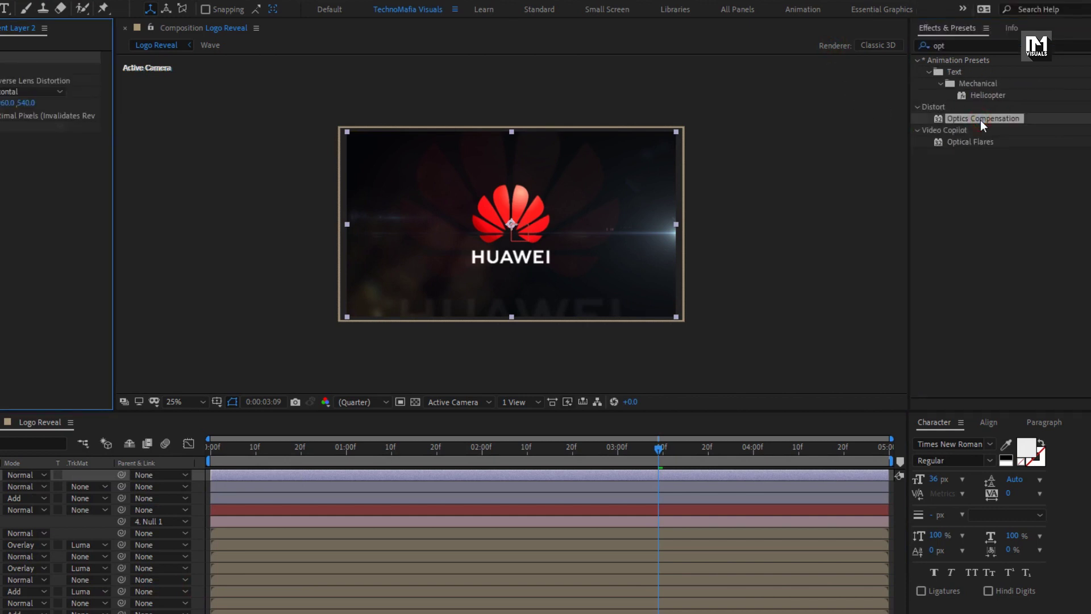
Set a Field Of View (FOV) keyframe of 0 at 0:00:03:00 on the Optics Compensation effect
drag(333, 448, 442, 448)
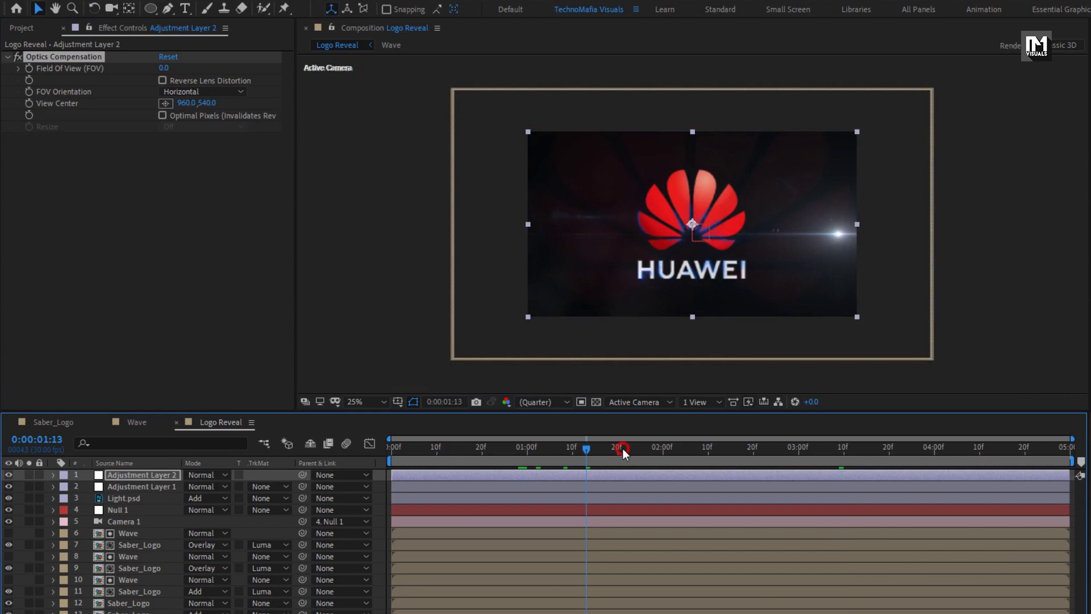
drag(622, 448, 798, 450)
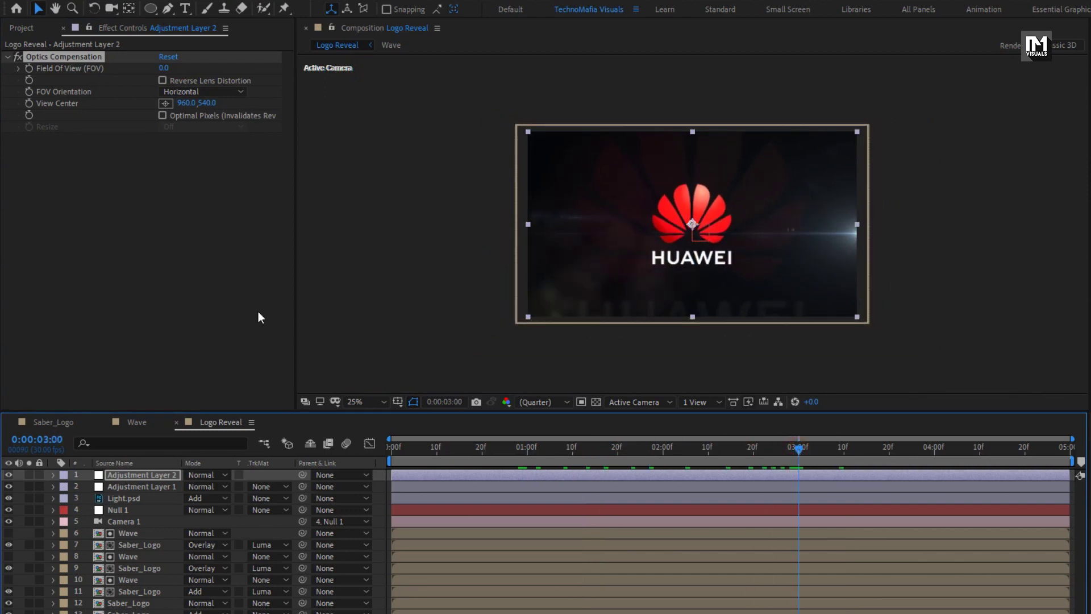
click(31, 69)
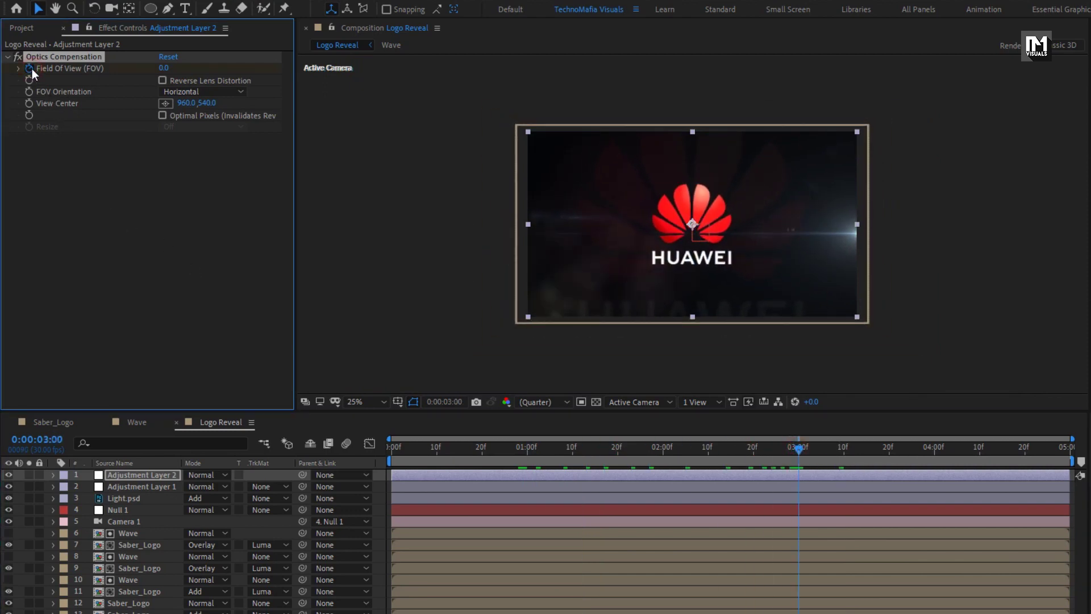
Keyframe Field Of View (FOV) at 100 on the first frame and enable Reverse Lens Distortion
key(Home)
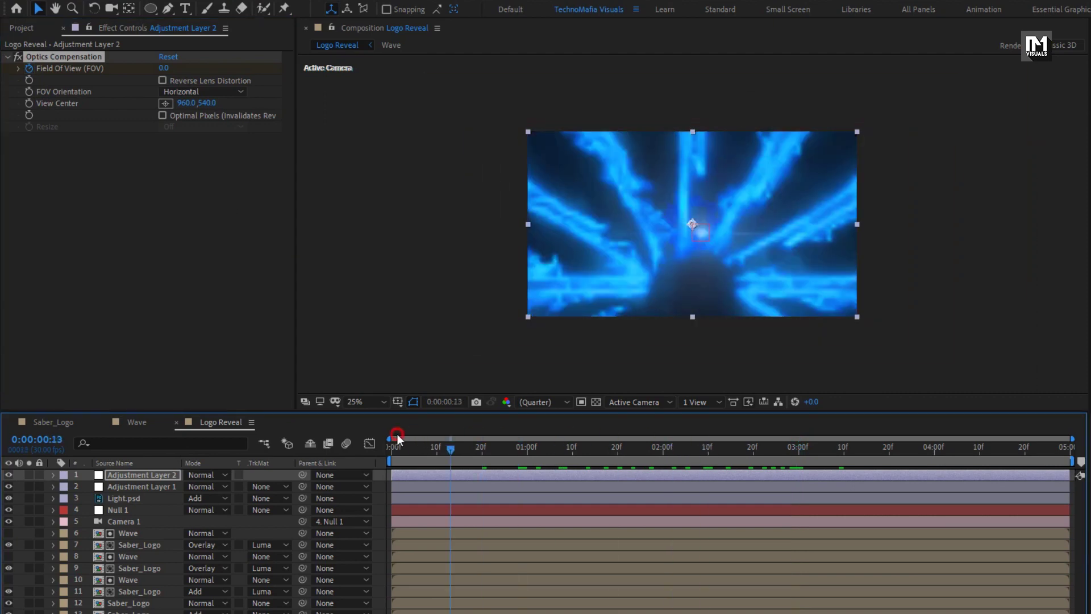
click(360, 435)
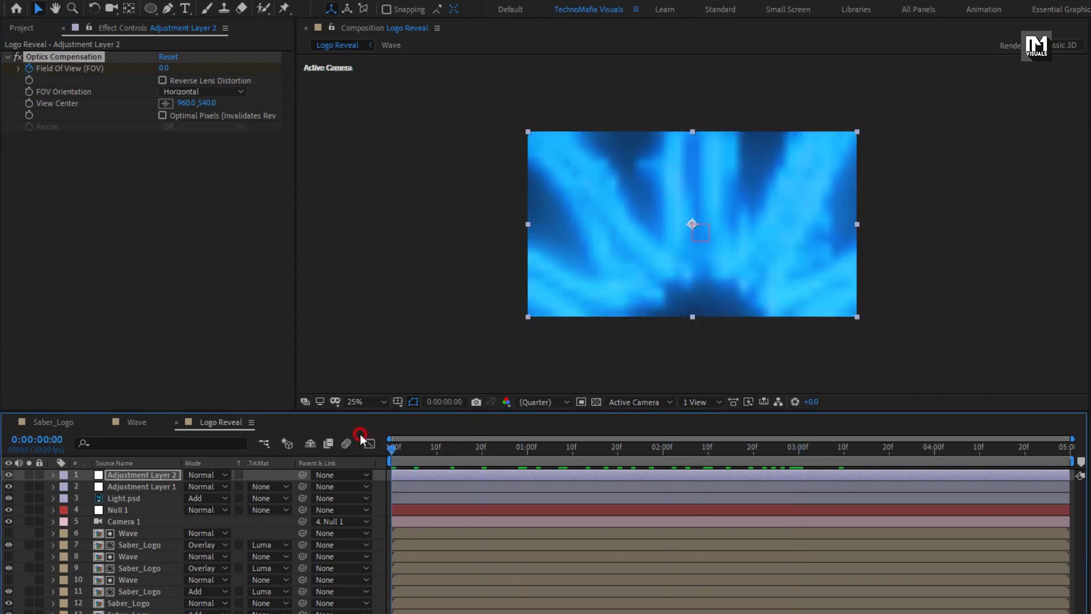
click(162, 68)
text(100)
key(Return)
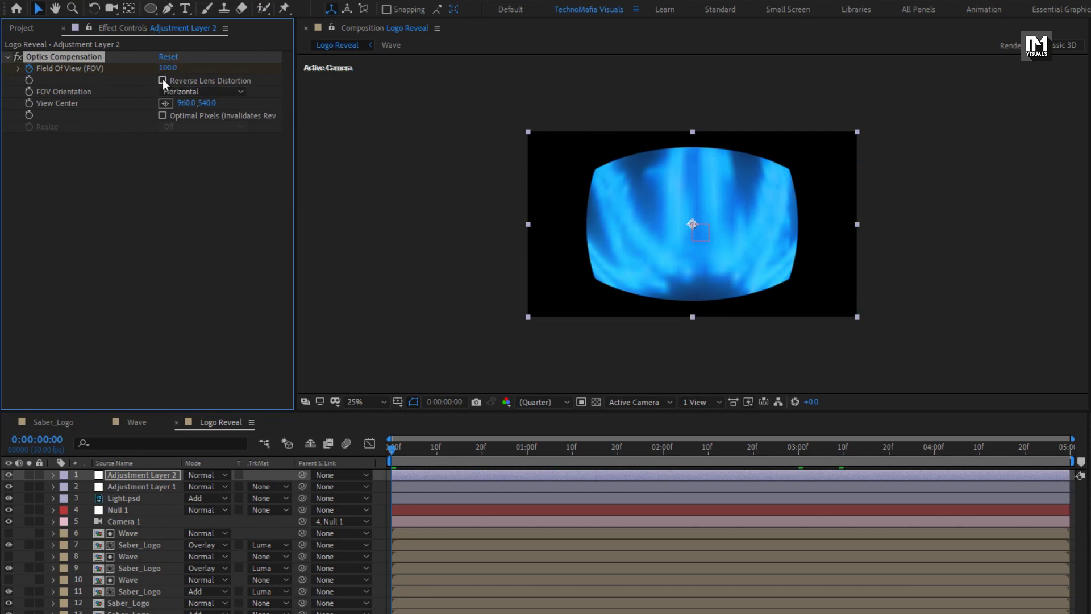
click(163, 80)
Reveal the Field Of View (FOV) keyframes of Adjustment Layer 2 and apply Easy Ease to both
key(u)
click(152, 476)
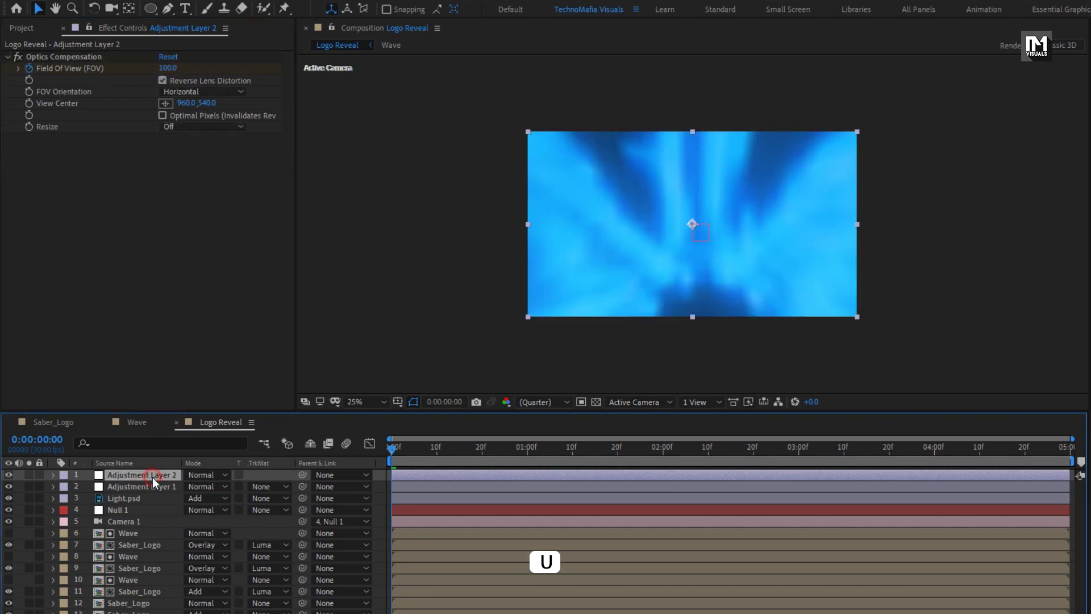
key(u)
drag(820, 503, 390, 502)
right_click(392, 500)
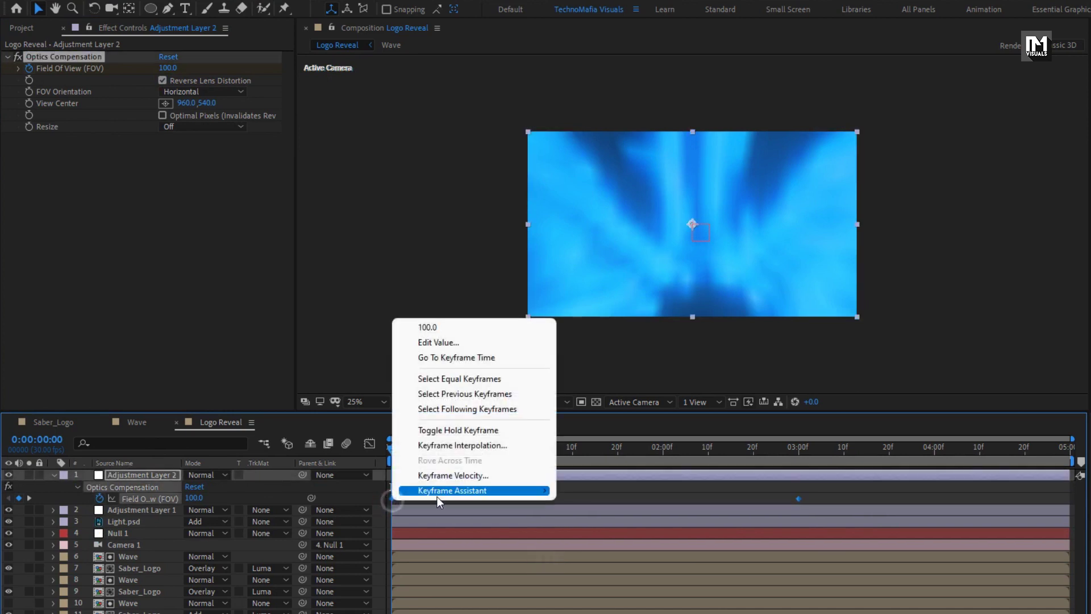
mouse_move(436, 489)
click(586, 532)
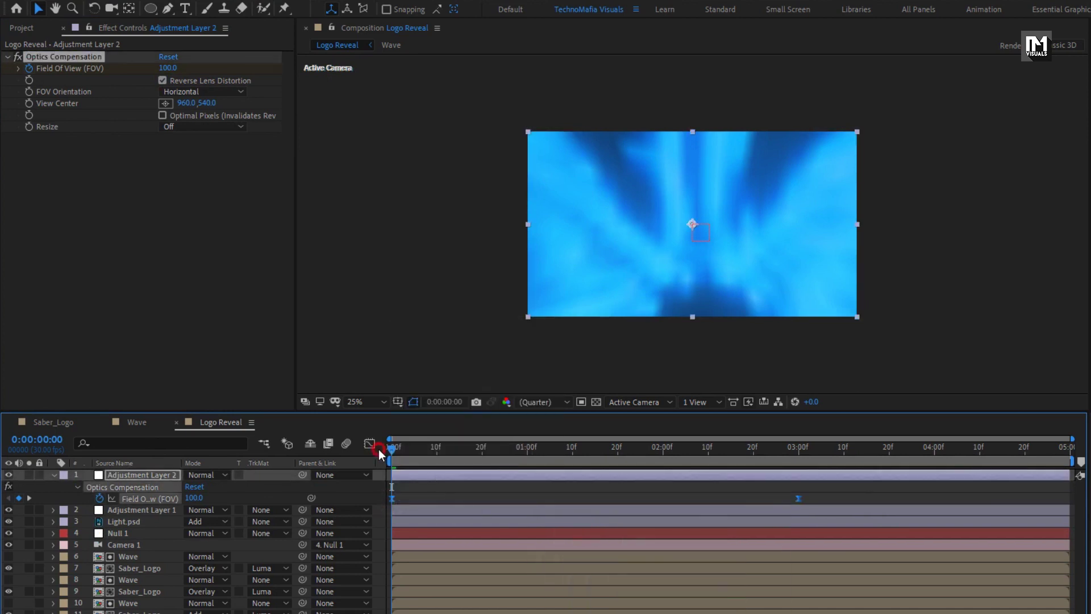
Lengthen the last FOV keyframe's incoming influence in the speed graph to about half the keyframe span for a slow finish
click(369, 442)
click(798, 482)
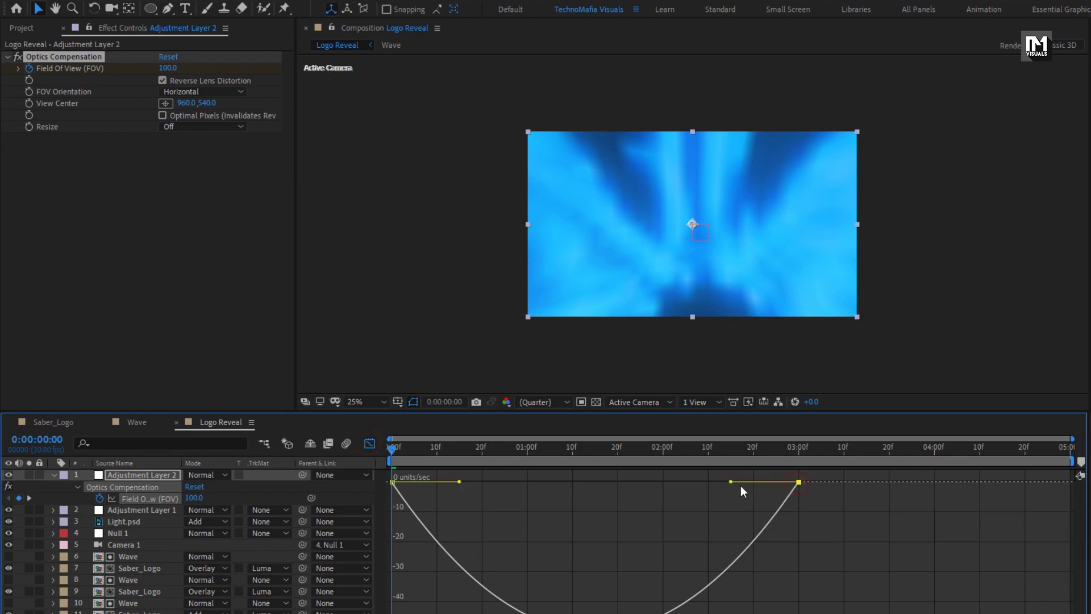
drag(731, 482, 595, 482)
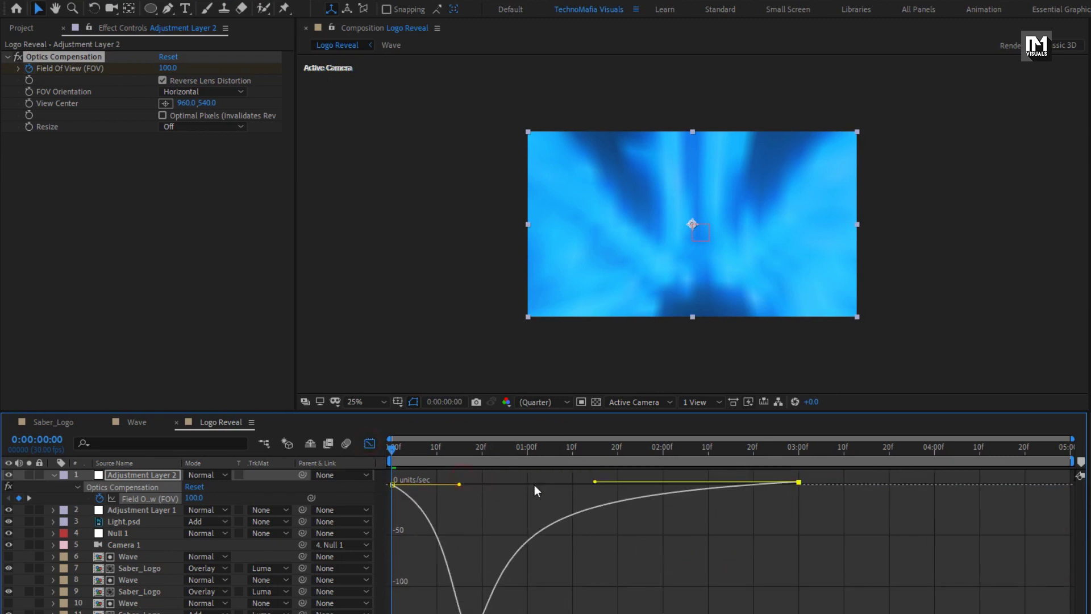
drag(407, 449, 443, 456)
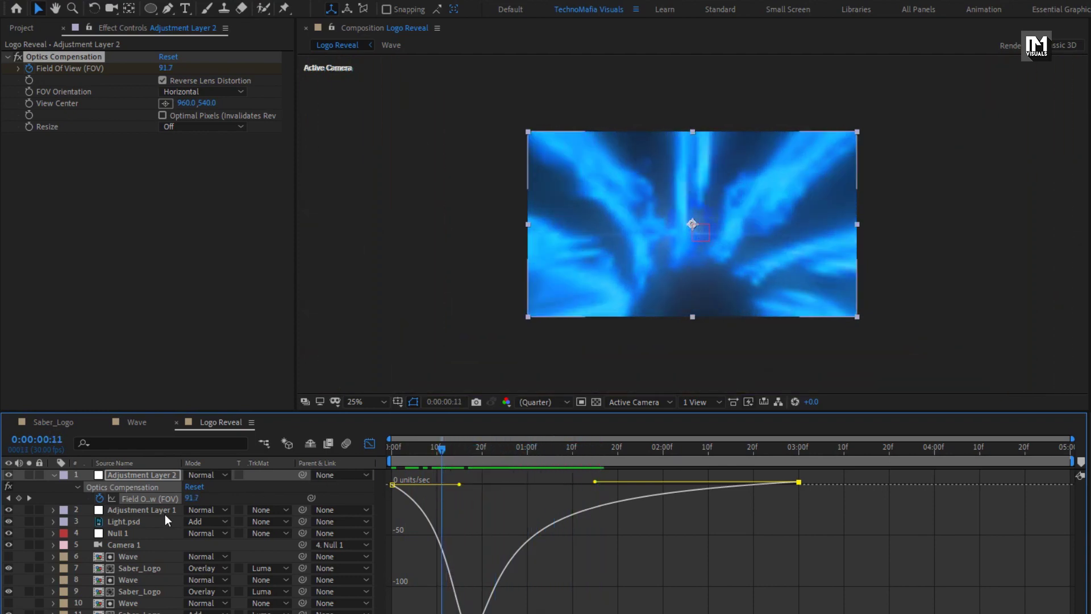
click(54, 475)
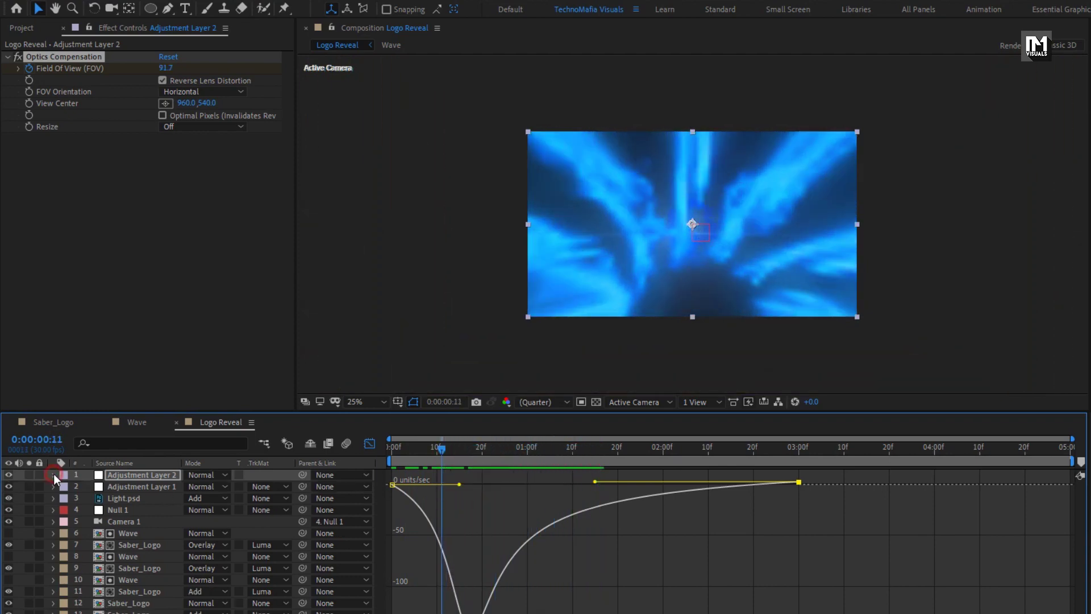
click(369, 444)
Add a third adjustment layer on top of the stack and apply the Glow effect to it
right_click(218, 613)
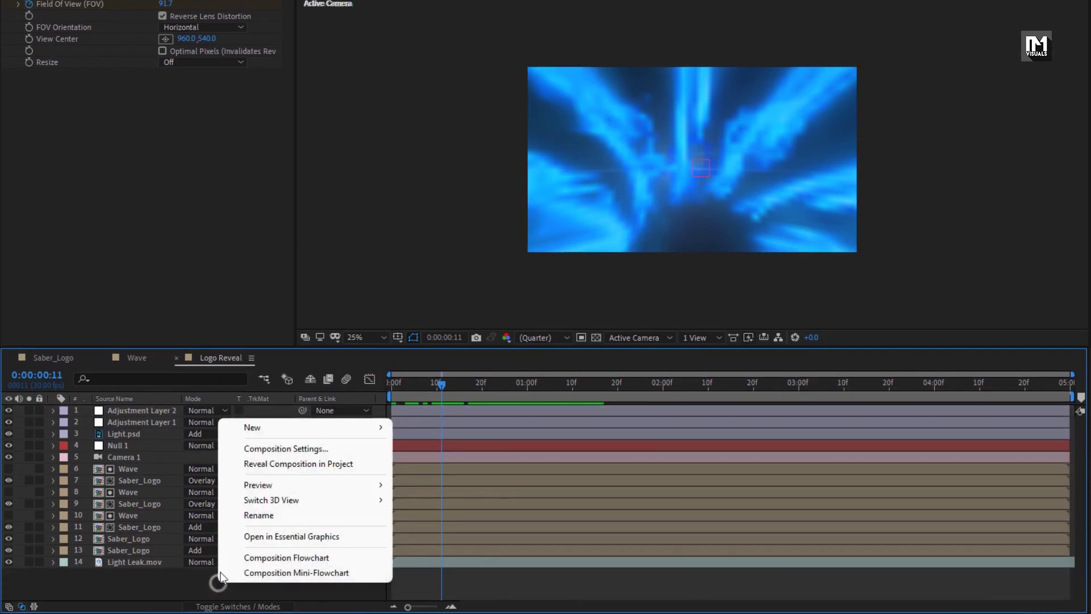
mouse_move(267, 436)
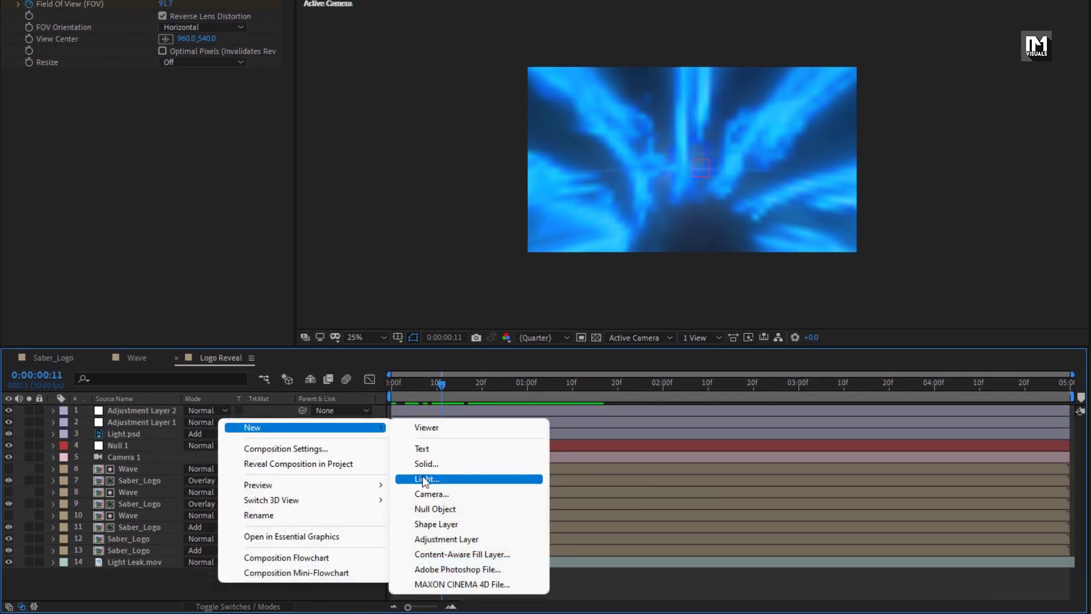
click(429, 526)
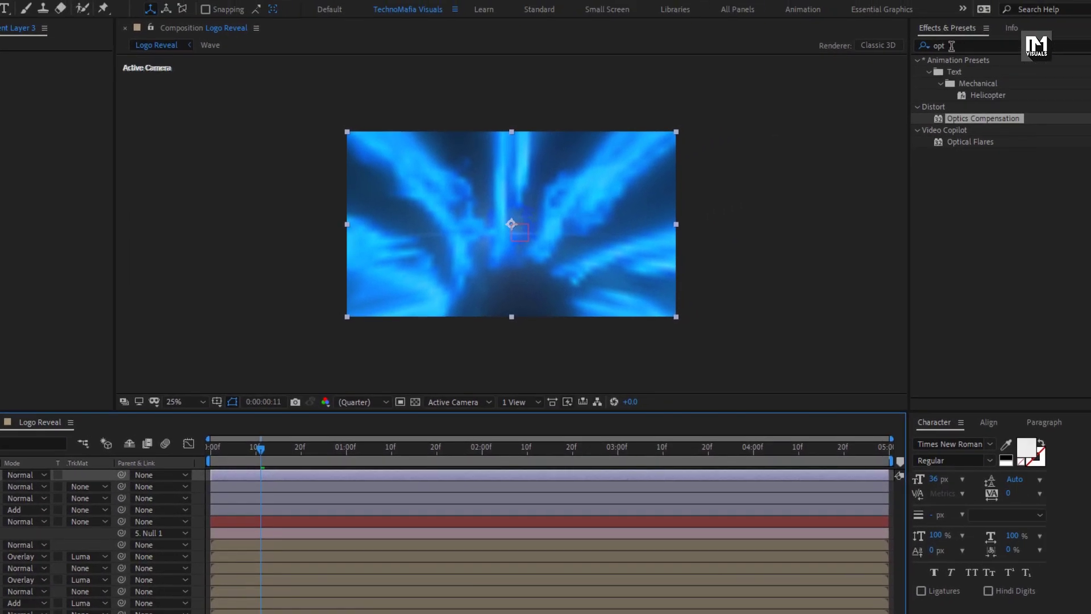
click(952, 46)
text(glow)
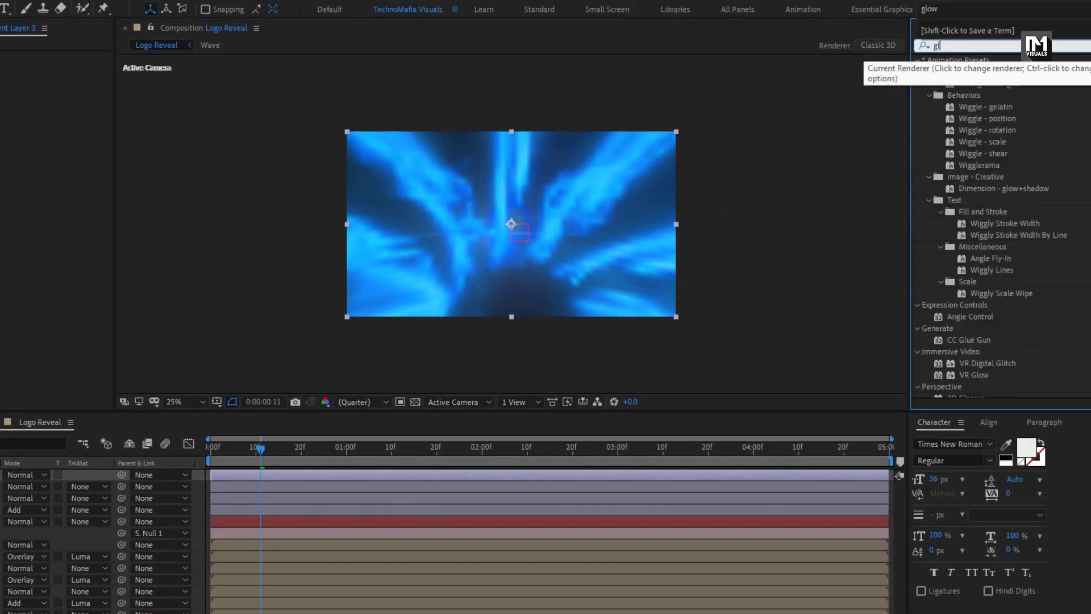
double_click(966, 130)
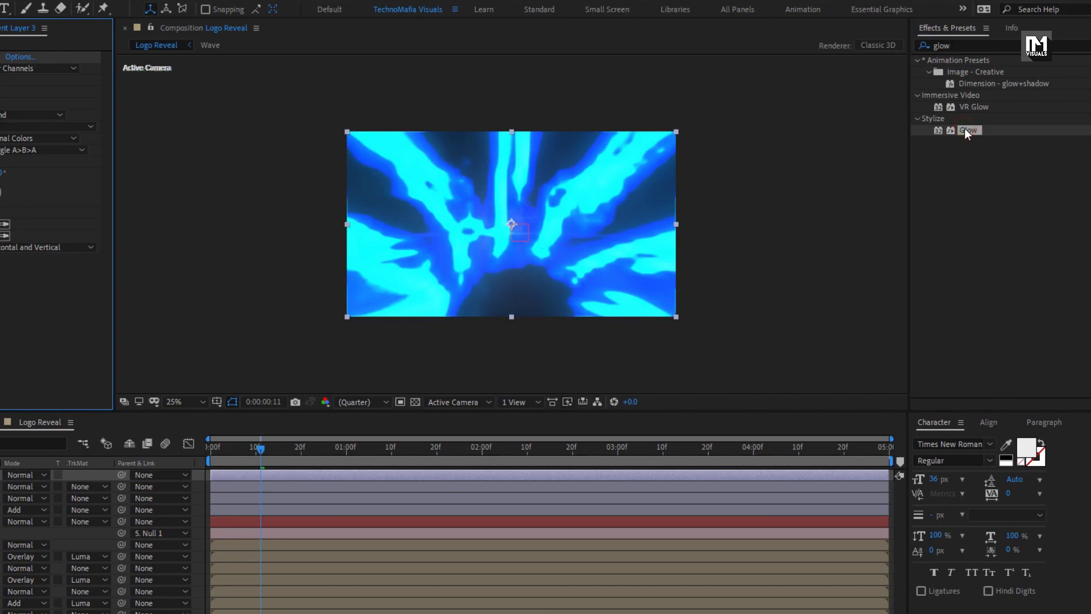
Set the Glow Threshold on Adjustment Layer 3 to 30%
click(165, 80)
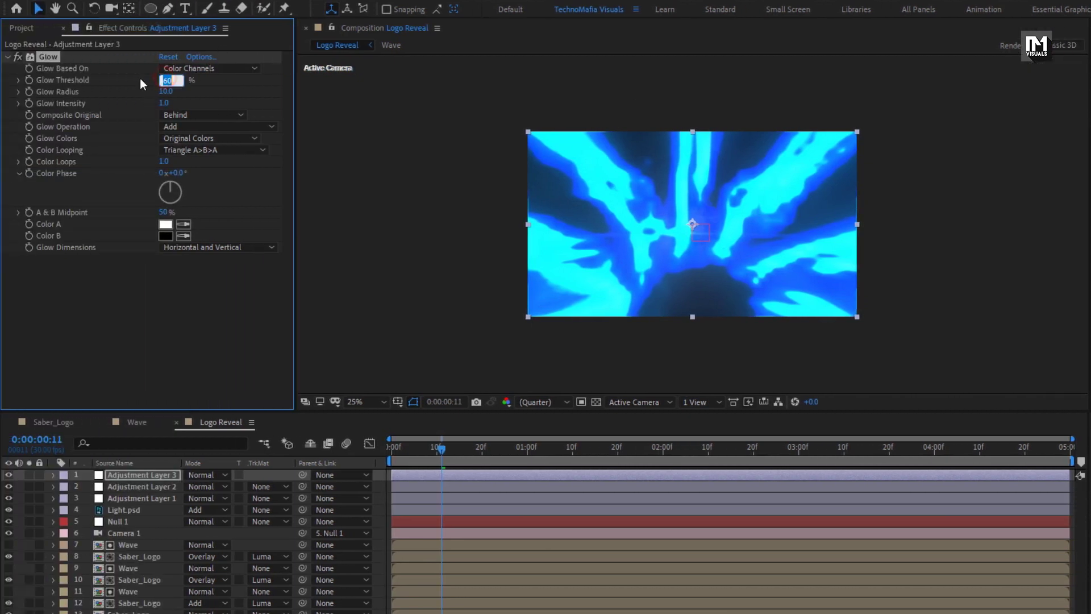
text(30)
key(Return)
Set a Glow Radius keyframe of 0 at 0:00:00:15 on Adjustment Layer 3
drag(441, 452, 461, 451)
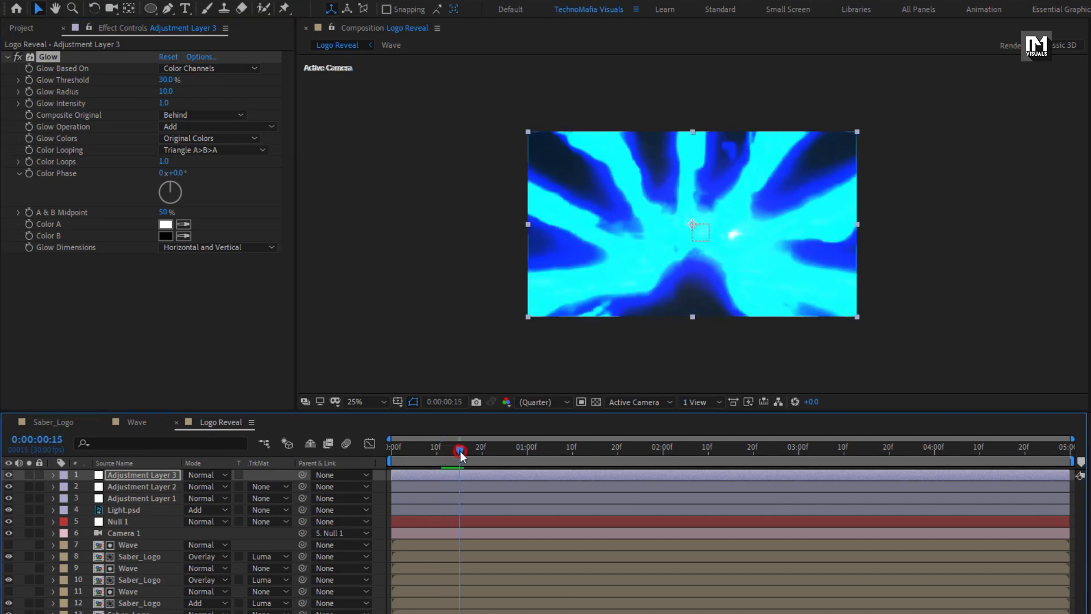
click(29, 92)
click(162, 91)
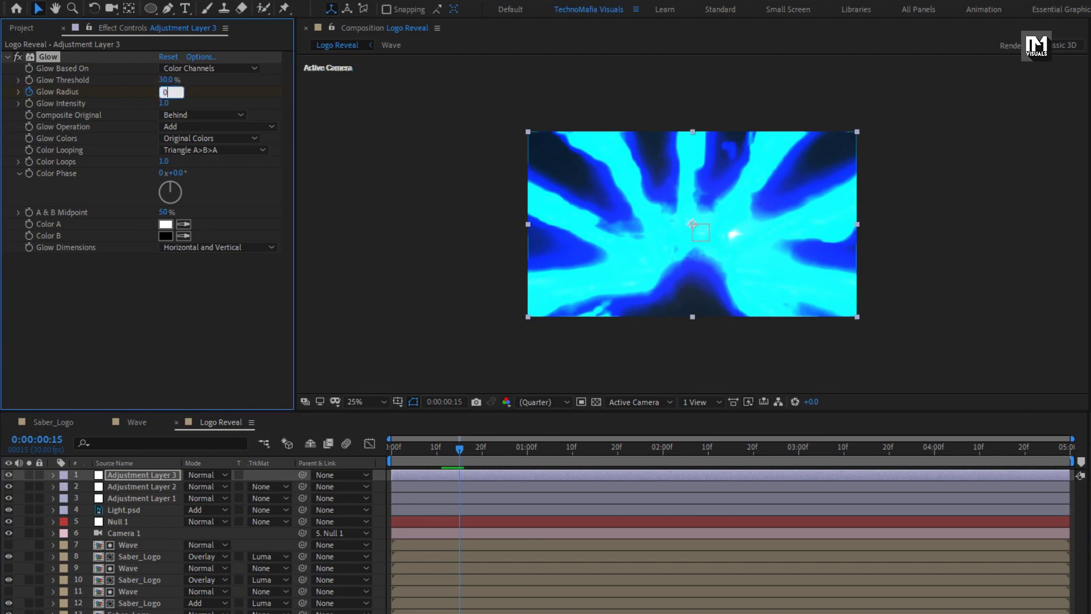
text(0)
key(Return)
Add a Glow Radius keyframe of 35 at 0:00:00:00 on Adjustment Layer 3
drag(414, 449, 380, 447)
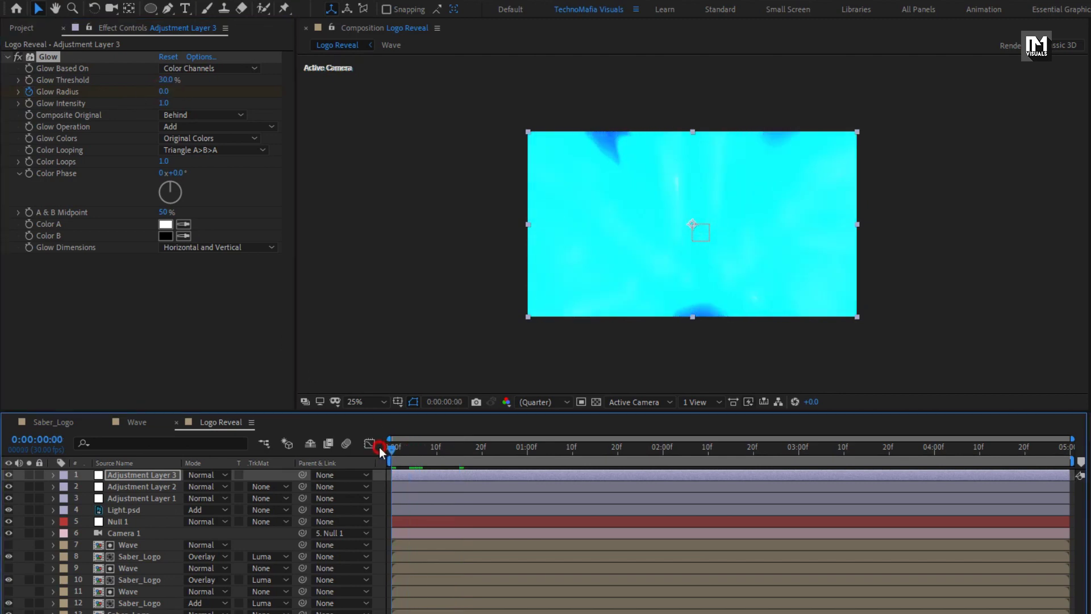
click(165, 92)
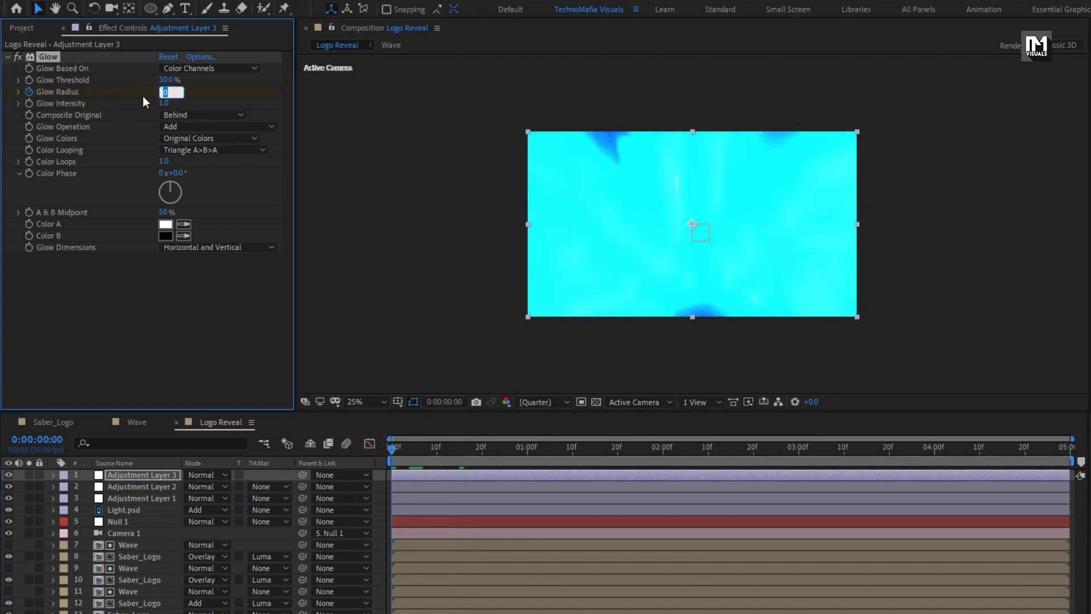
text(35)
key(Return)
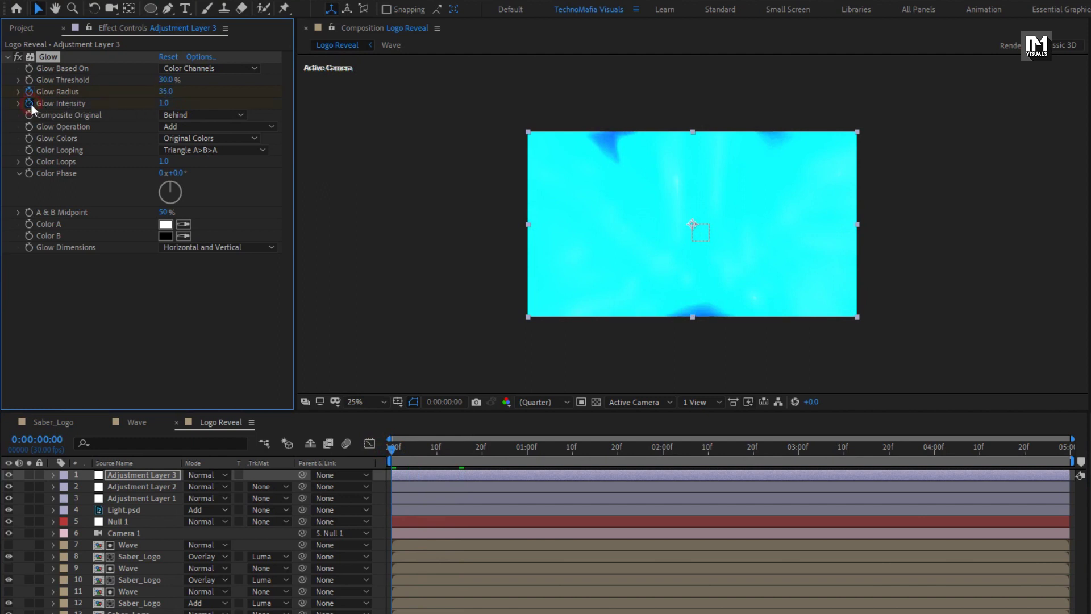
Keyframe Glow Intensity on Adjustment Layer 3 from 2 at 0:00:00:00 to 0 at 0:00:00:15
click(163, 104)
text(2)
key(Return)
drag(416, 453, 459, 452)
drag(165, 91, 146, 111)
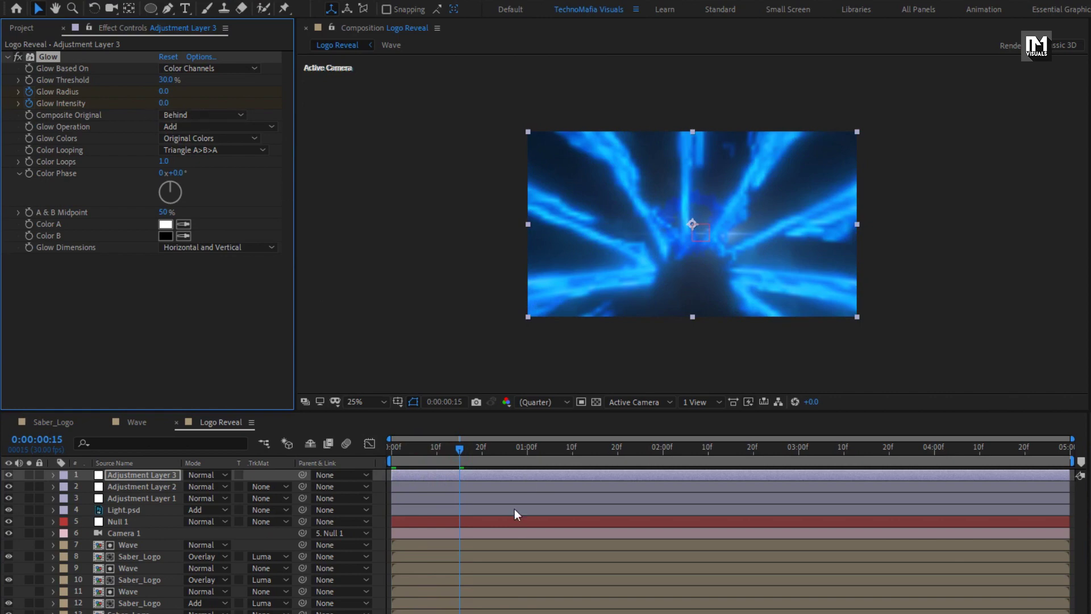
drag(458, 448, 433, 450)
Find the Directional Blur effect and apply it to Adjustment Layer 3 below Glow
click(172, 476)
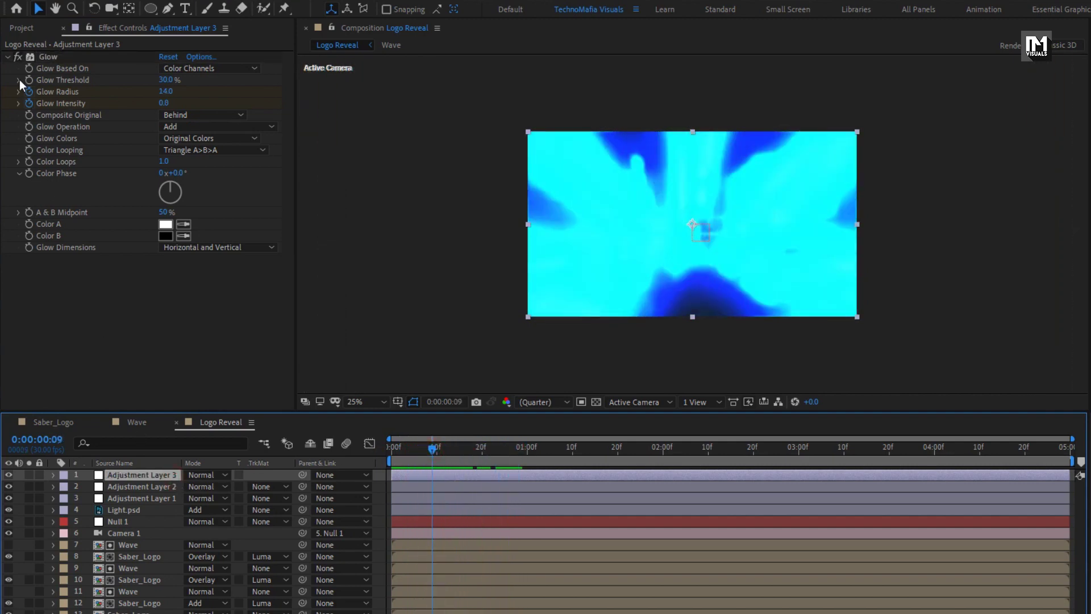
click(8, 57)
click(946, 46)
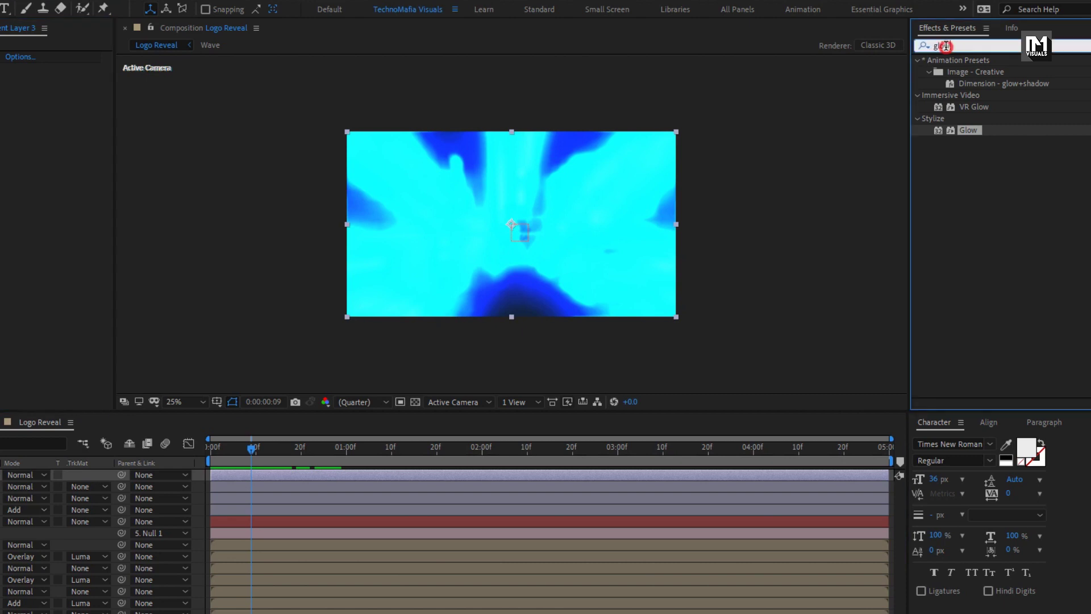
drag(946, 46, 904, 49)
text(dir)
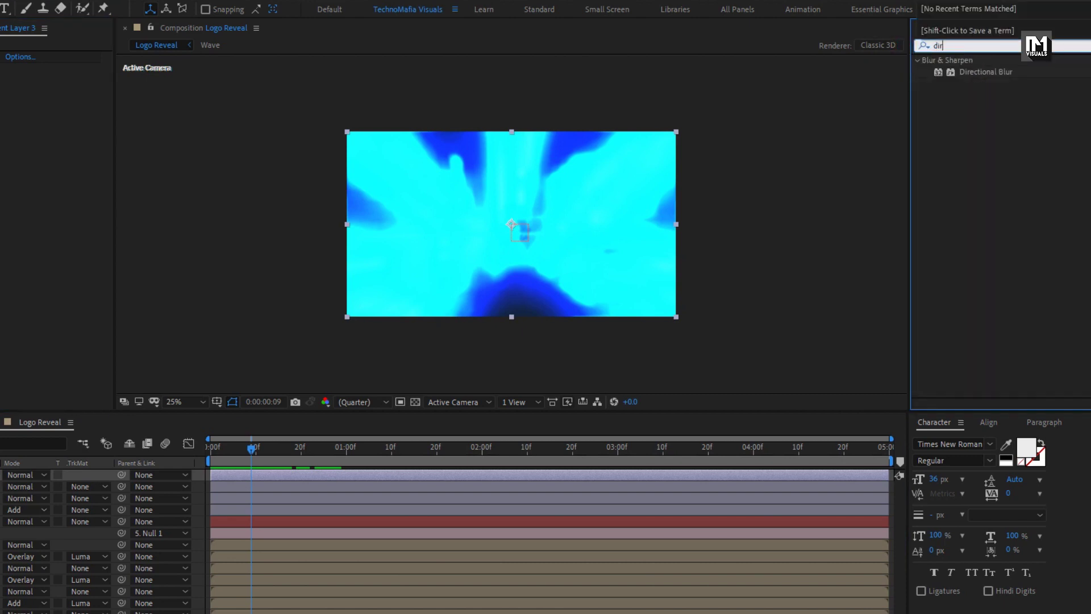
click(990, 72)
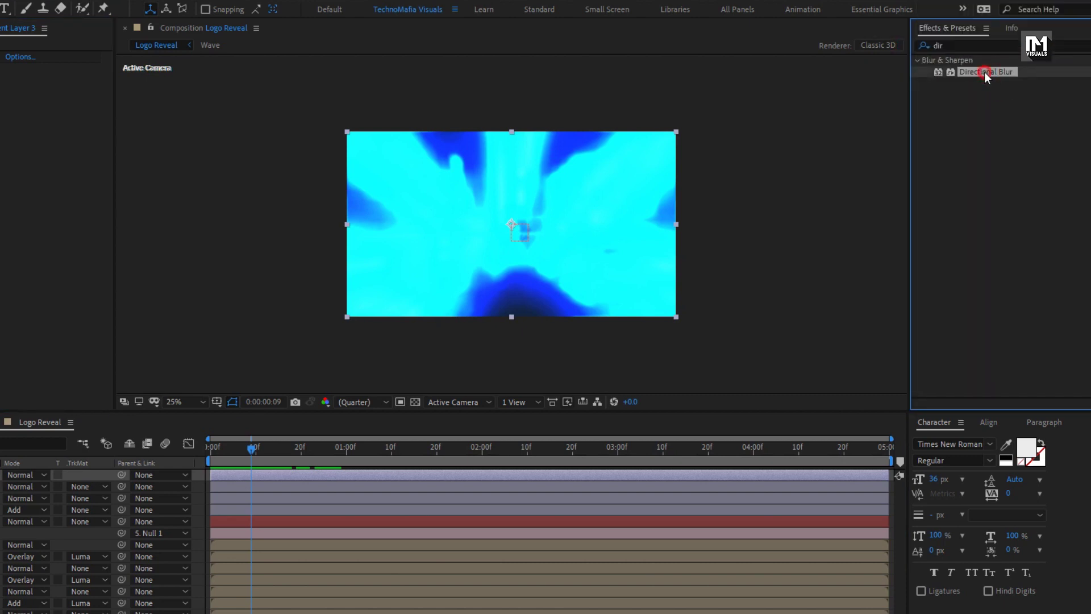
drag(985, 73, 484, 232)
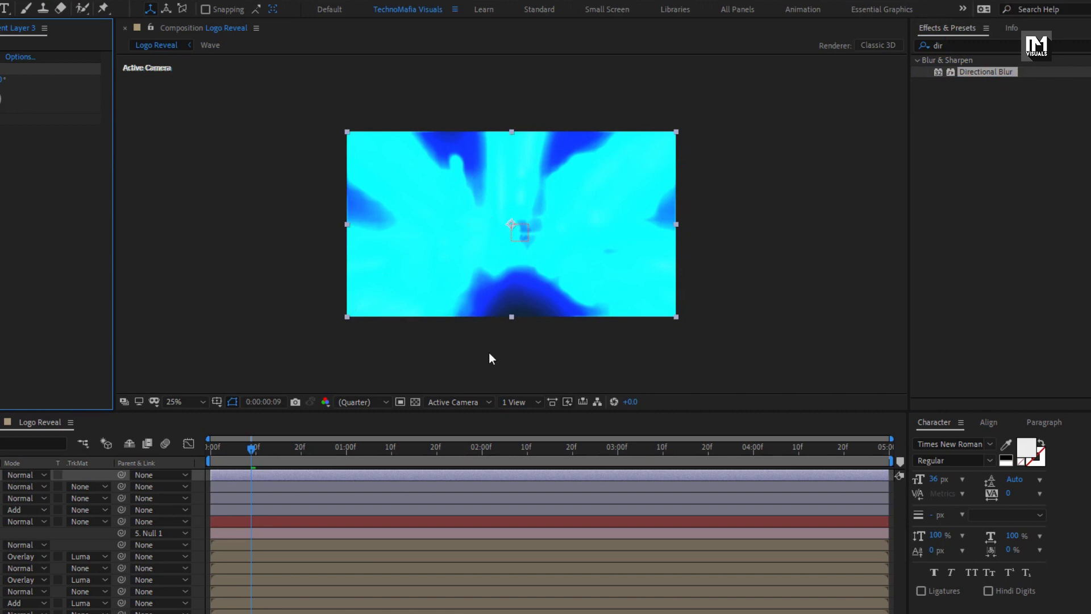
Keyframe the Directional Blur's Blur Length from 150 at 0:00:00:00 to 0 at 0:00:00:15
click(274, 448)
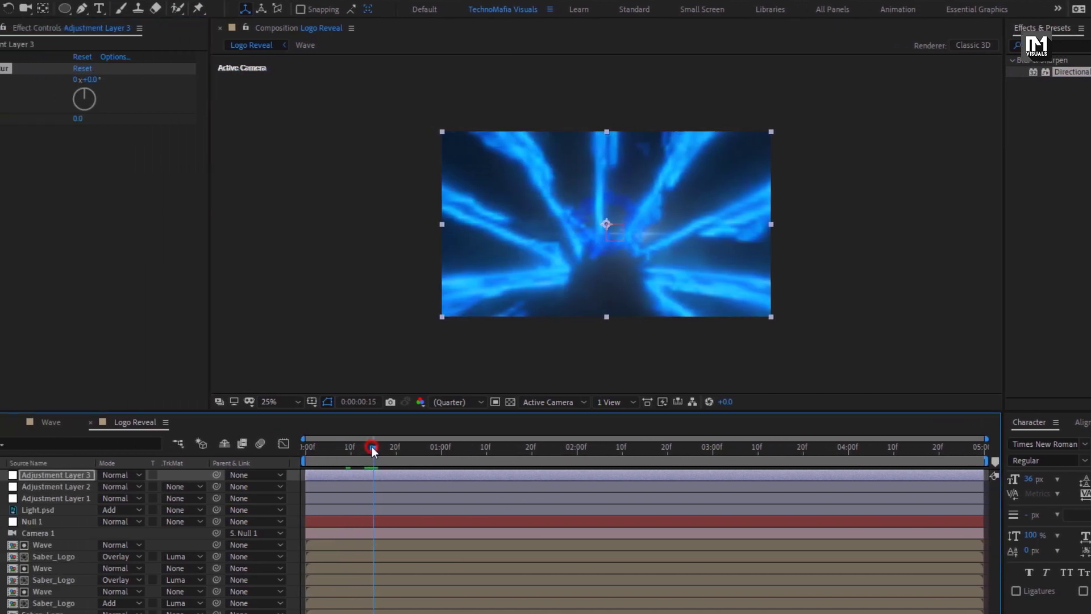
click(277, 447)
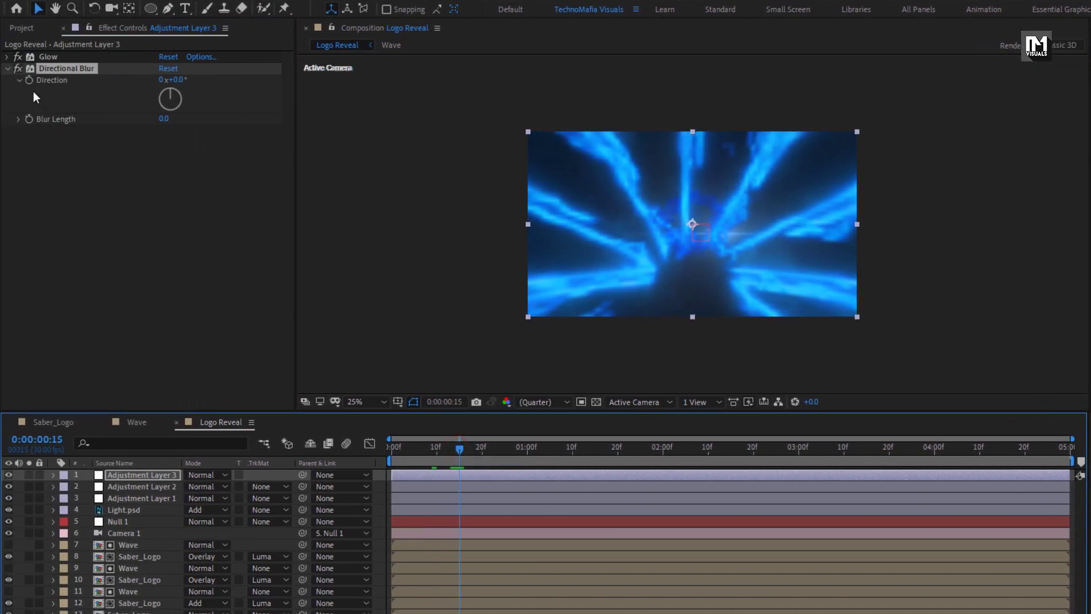
click(31, 118)
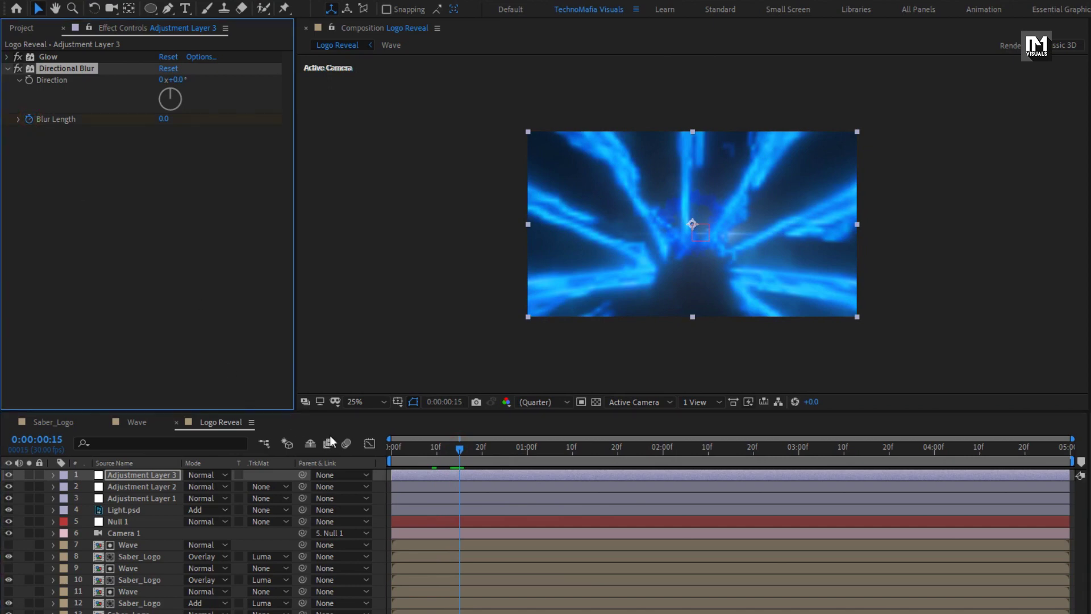
click(395, 450)
click(162, 119)
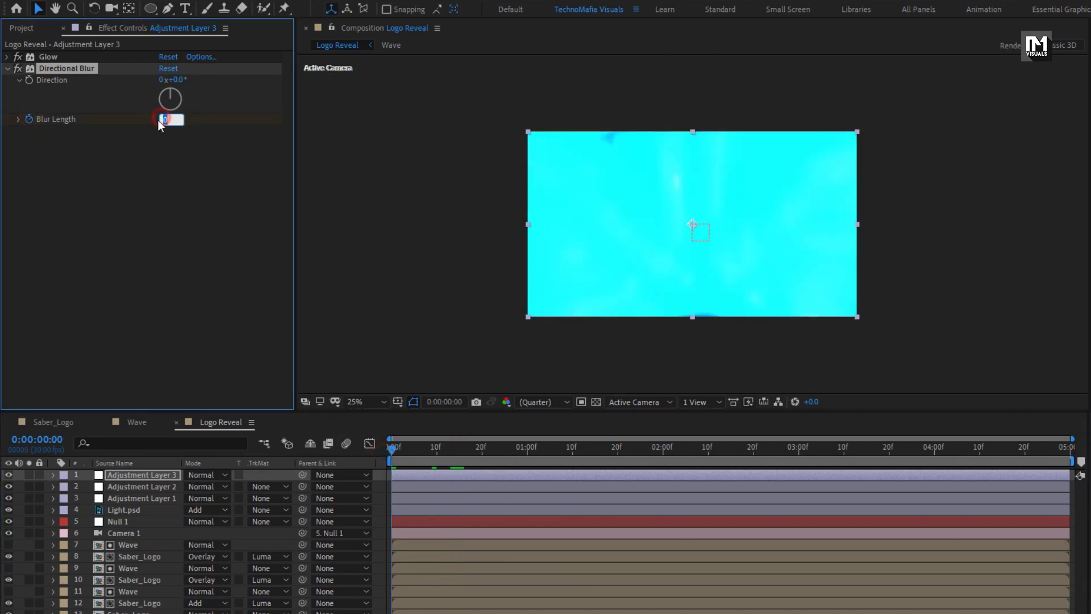
text(150)
key(Return)
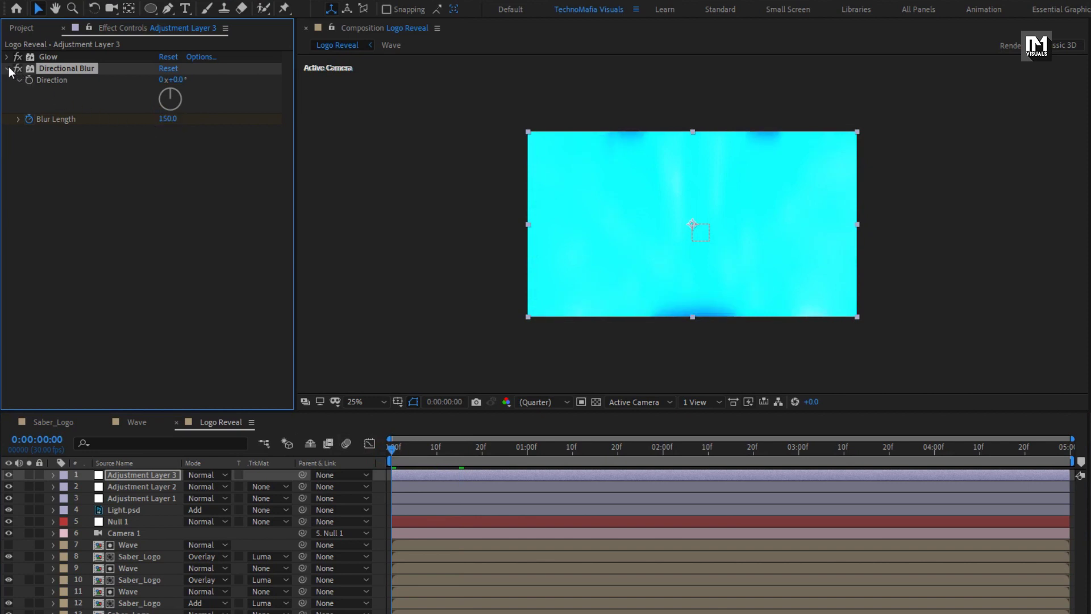
Find the Color Correction Exposure effect and apply it to Adjustment Layer 3
click(1090, 45)
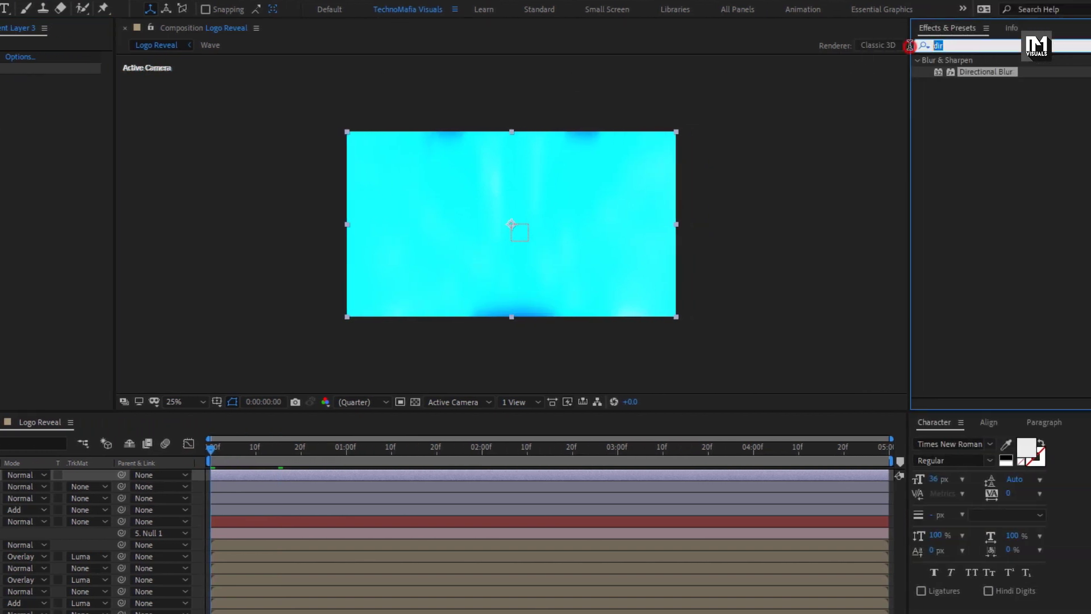
text(expos)
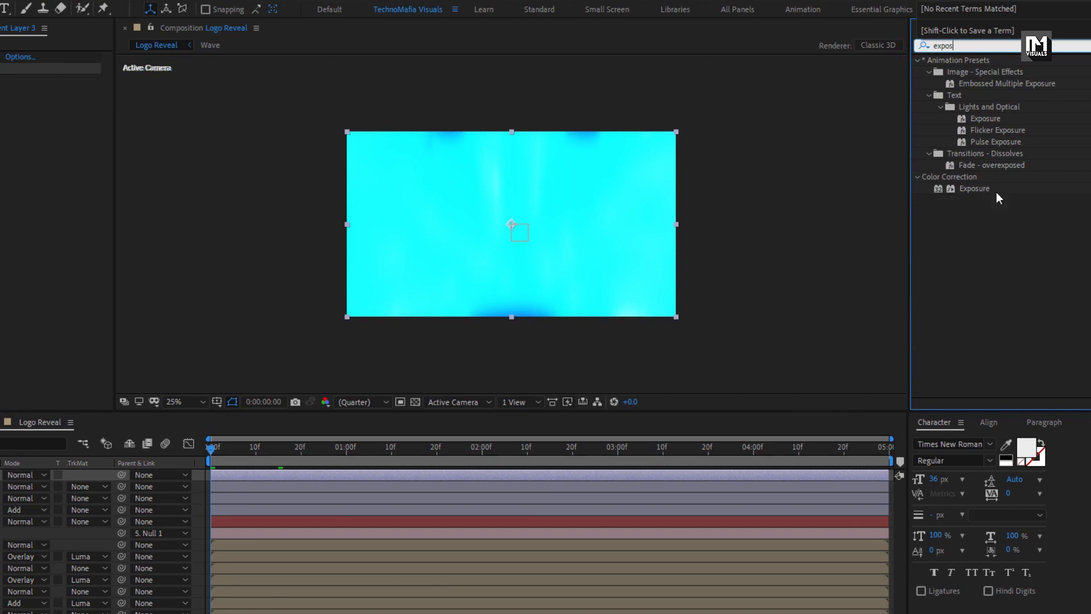
drag(984, 190, 539, 230)
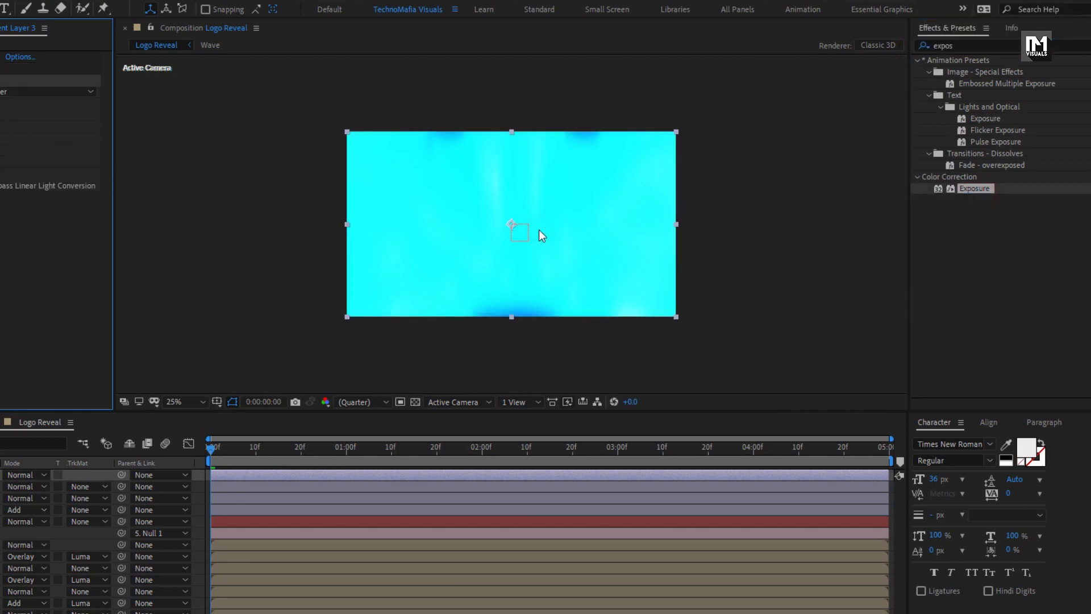
Keyframe the master Exposure on Adjustment Layer 3 from 10 at 0:00:00:00 to 0 at 0:00:00:15
click(281, 448)
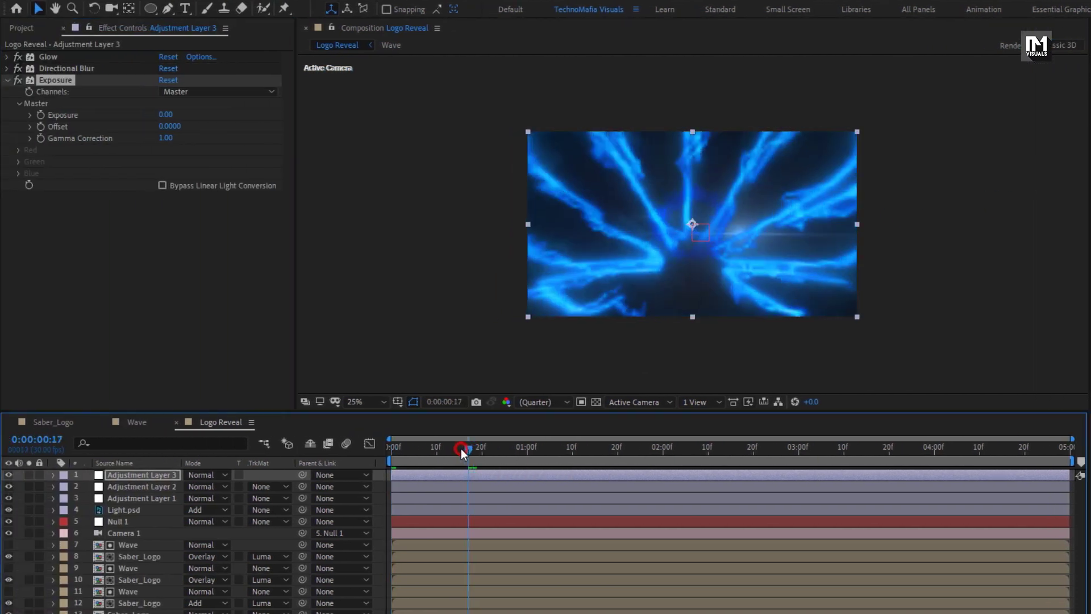
drag(461, 449, 458, 448)
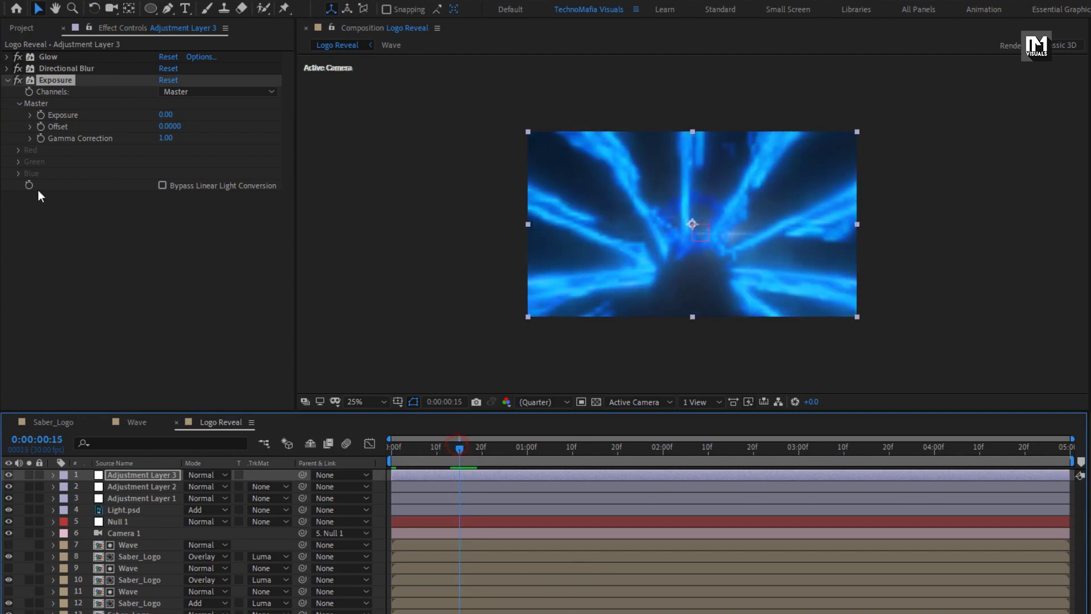
click(40, 115)
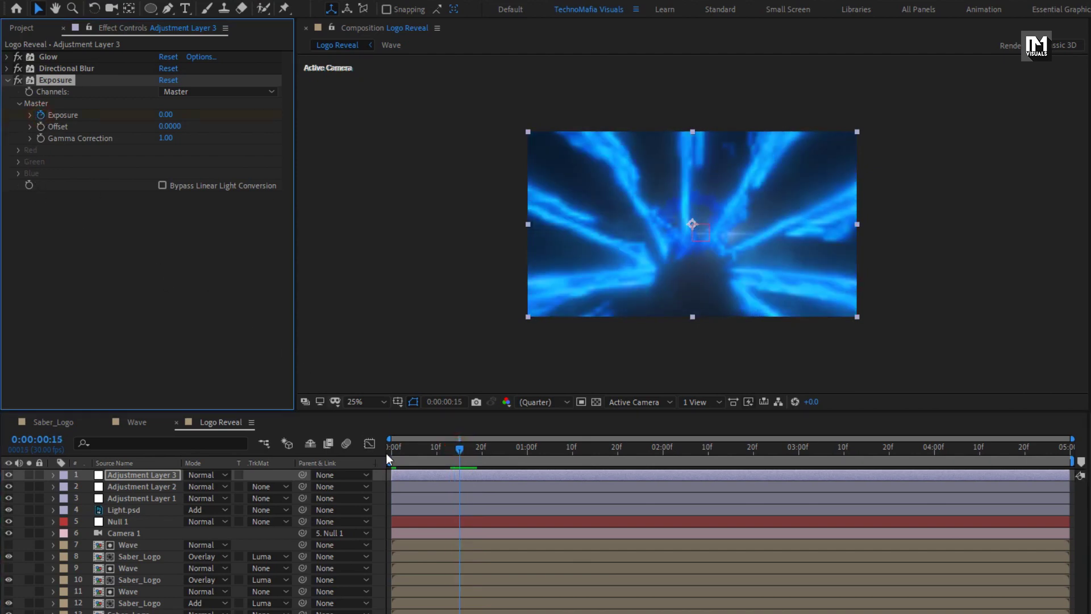
click(381, 455)
click(163, 114)
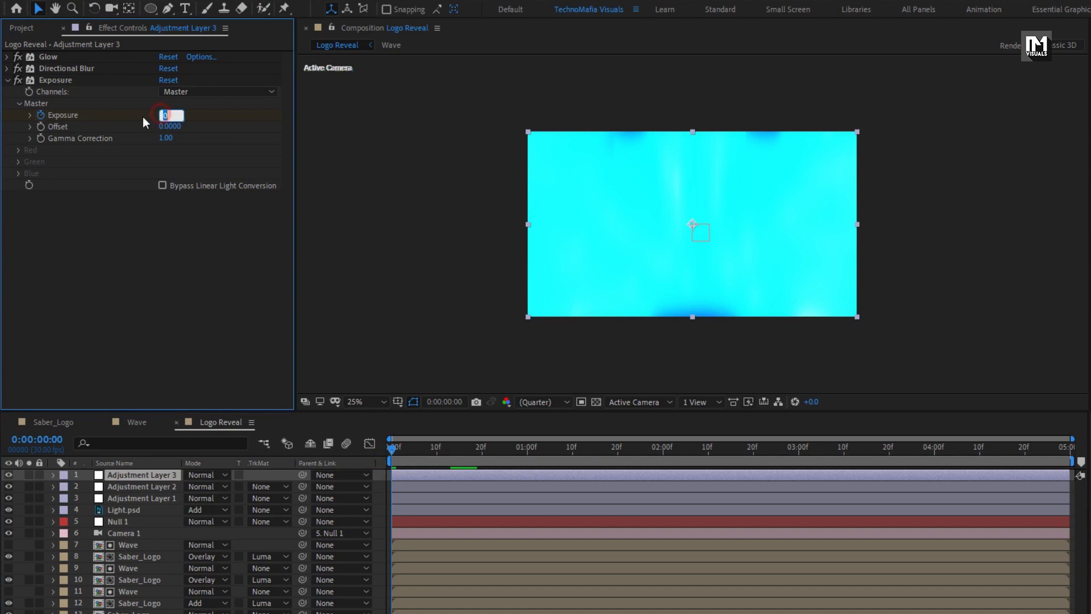
text(10)
key(Return)
Apply Easy Ease to all Glow, Directional Blur and Exposure keyframes of Adjustment Layer 3
key(u)
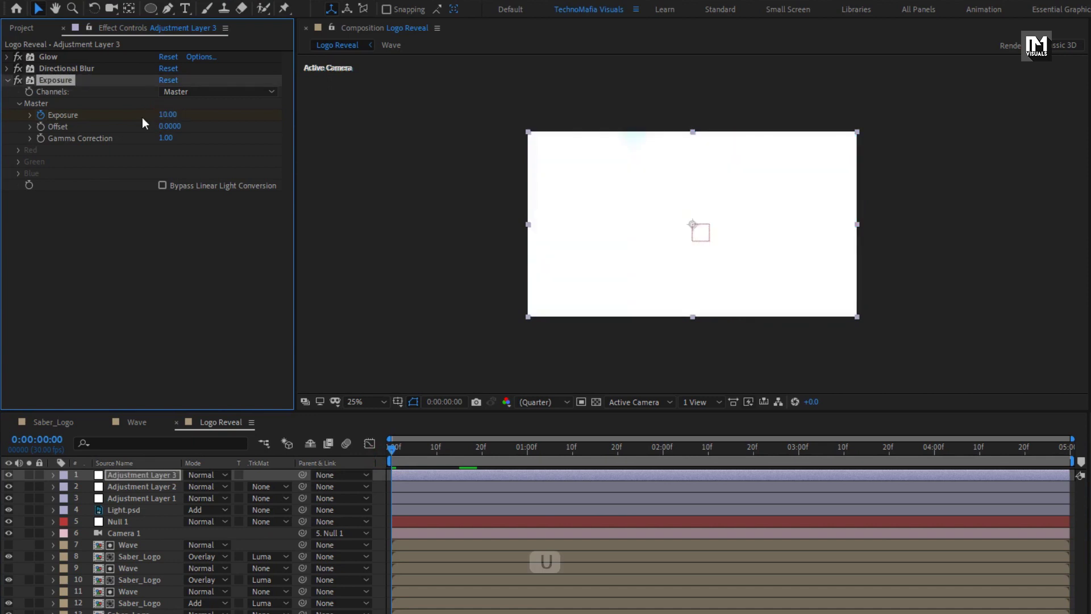
click(141, 474)
key(u)
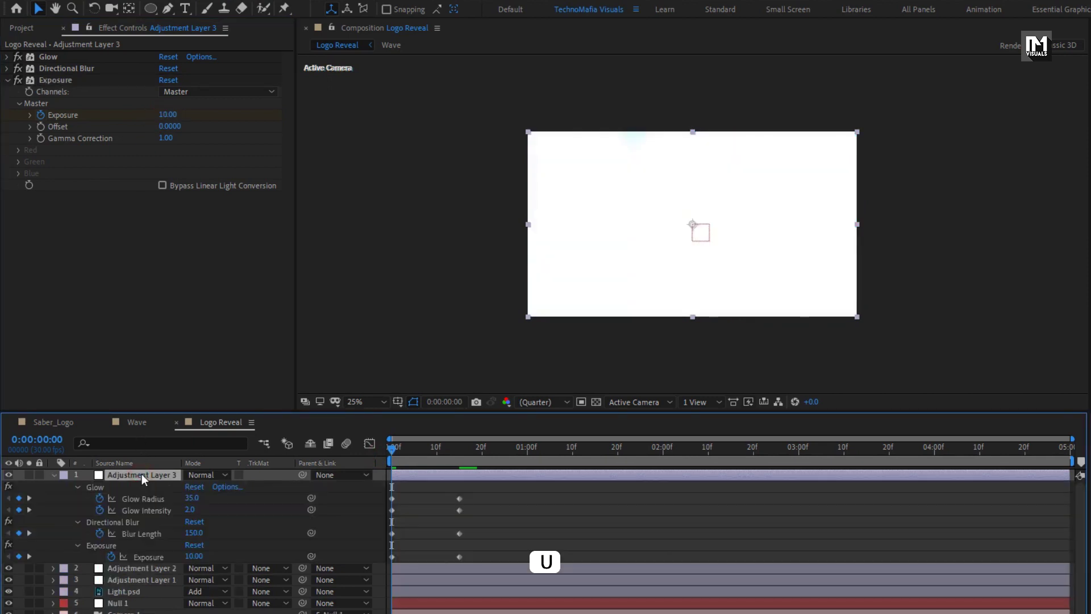
drag(484, 491, 383, 566)
right_click(390, 559)
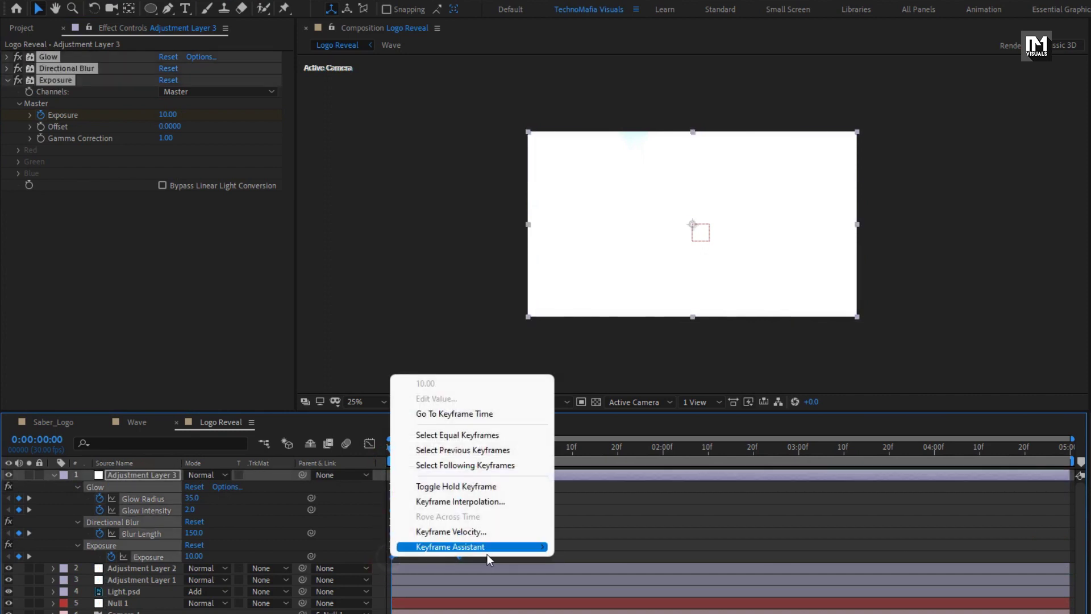
mouse_move(534, 547)
click(586, 592)
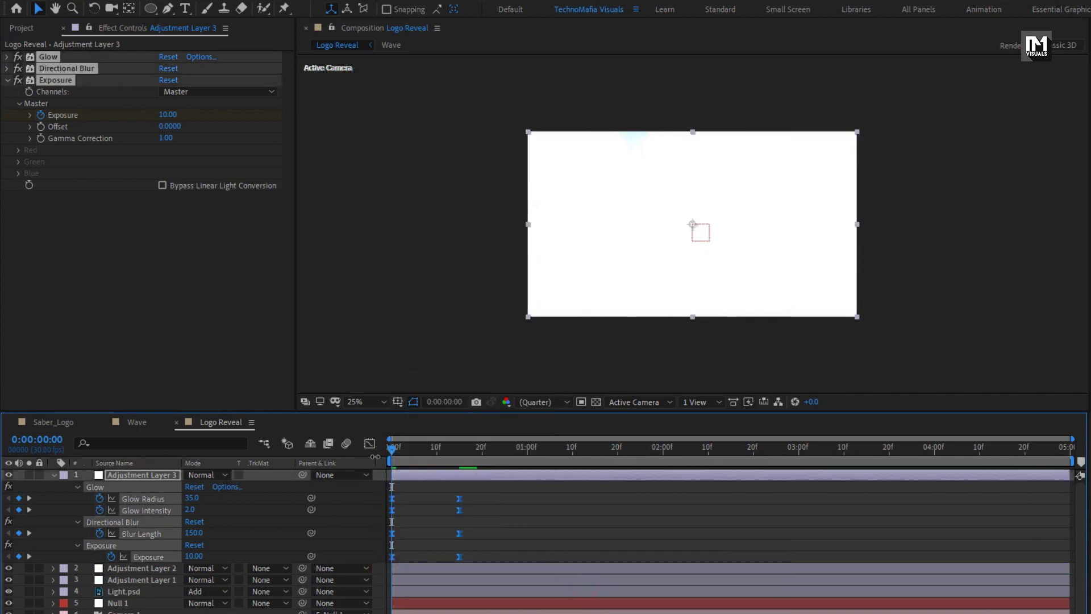
Lengthen the incoming influence of Adjustment Layer 3's last keyframes in the speed graph for a fast start and slow finish
click(372, 445)
drag(510, 528, 591, 452)
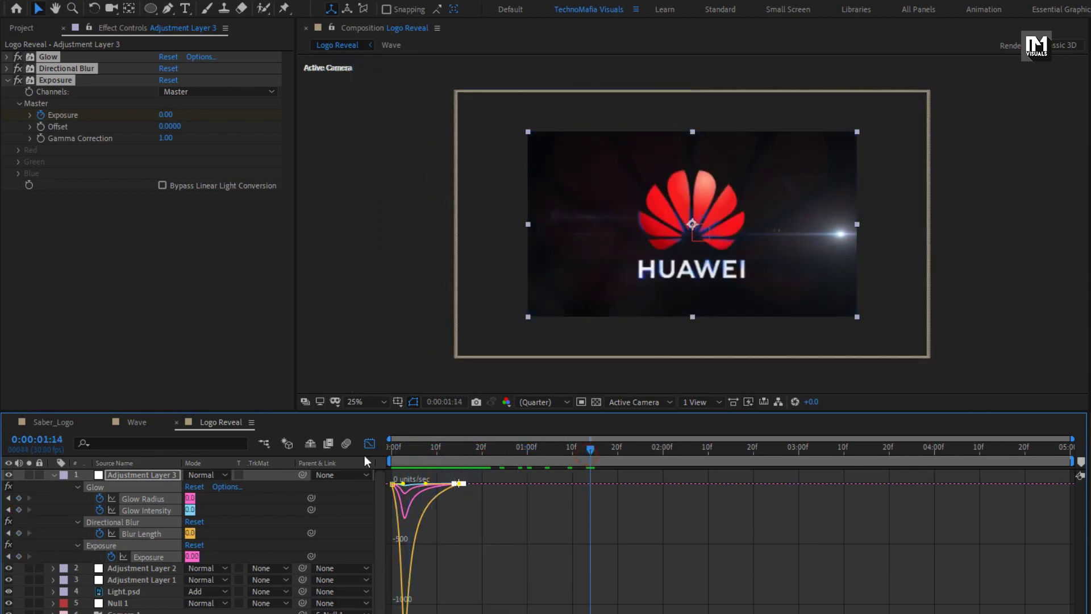
click(366, 444)
click(53, 475)
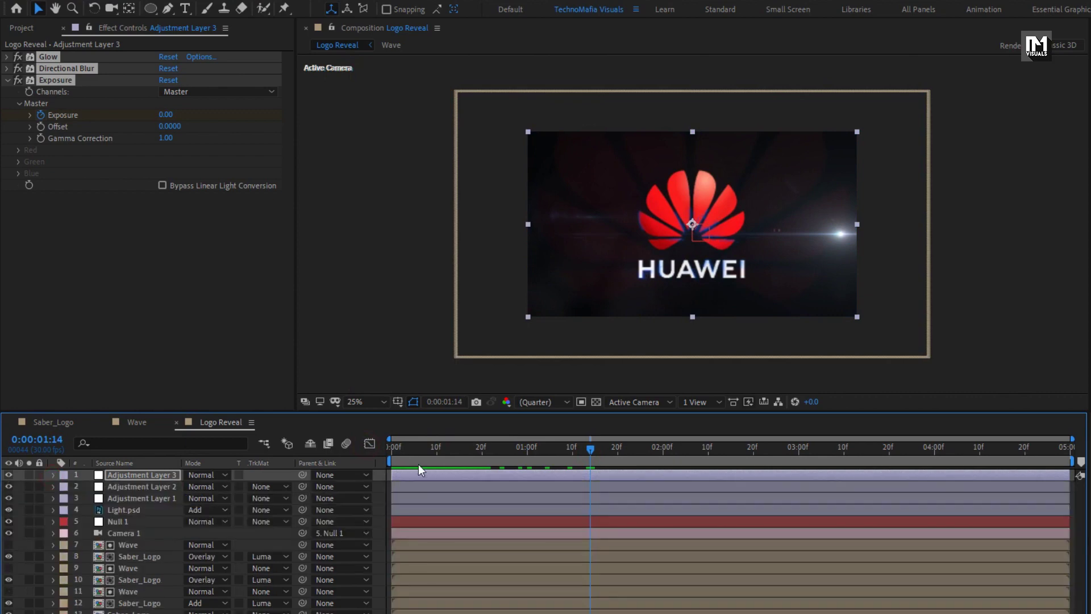
Play the Logo Reveal composition from 0:00:00:00 to check the opening flash and logo animation
click(391, 451)
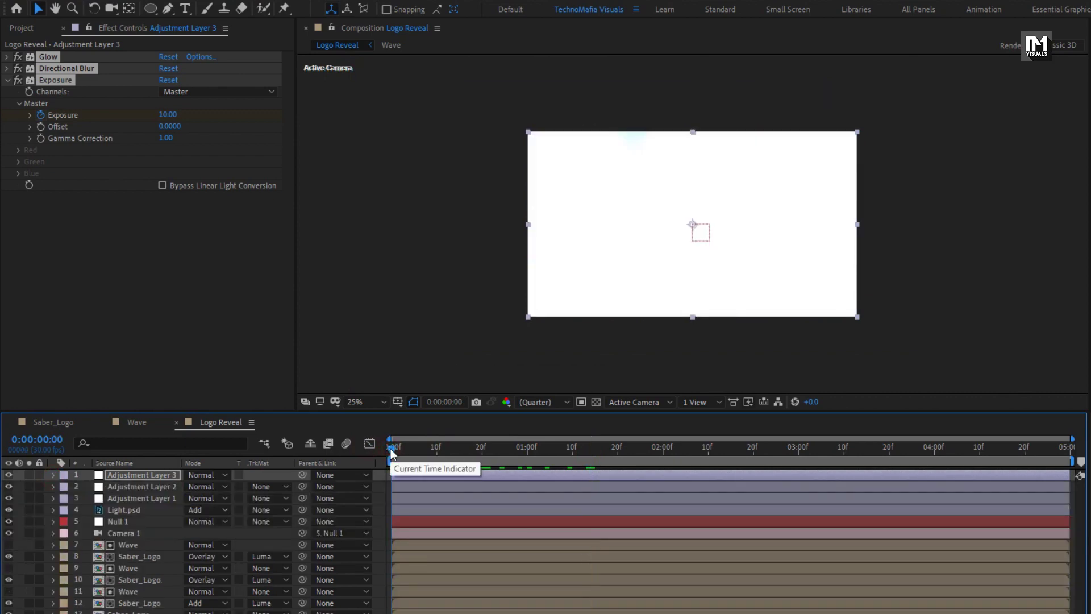
key(space)
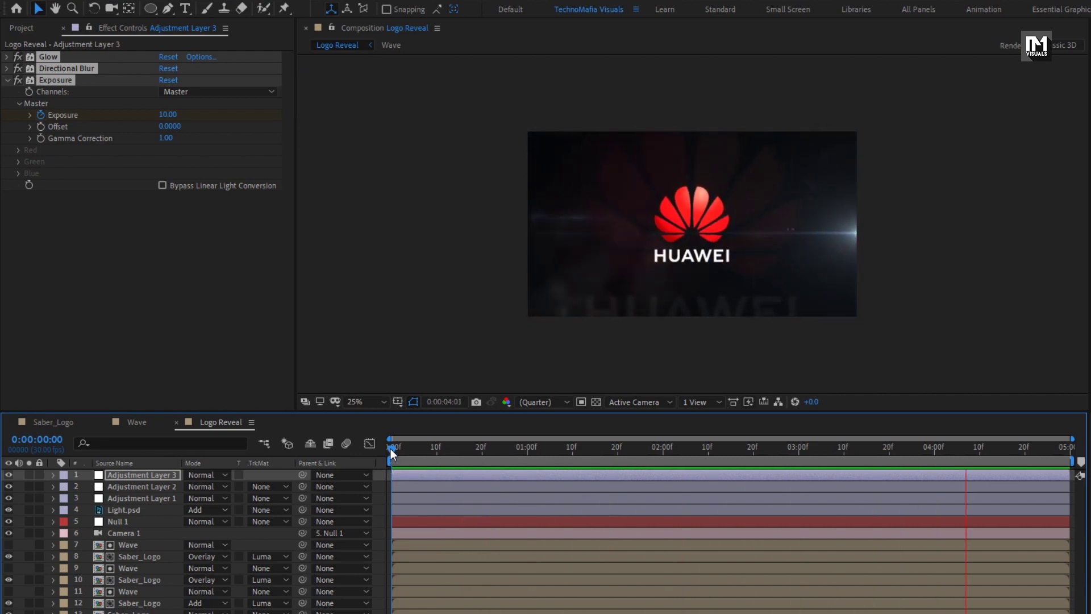
click(391, 449)
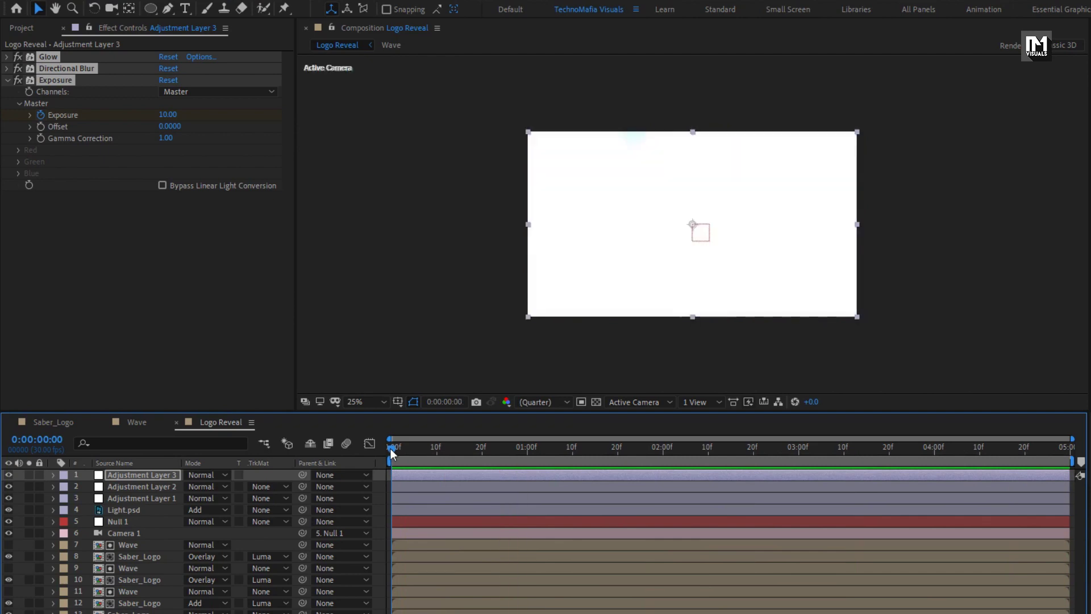
Pre-compose all layers of Logo Reveal into a new composition named Main, moving all attributes
key(F2)
drag(107, 611, 111, 475)
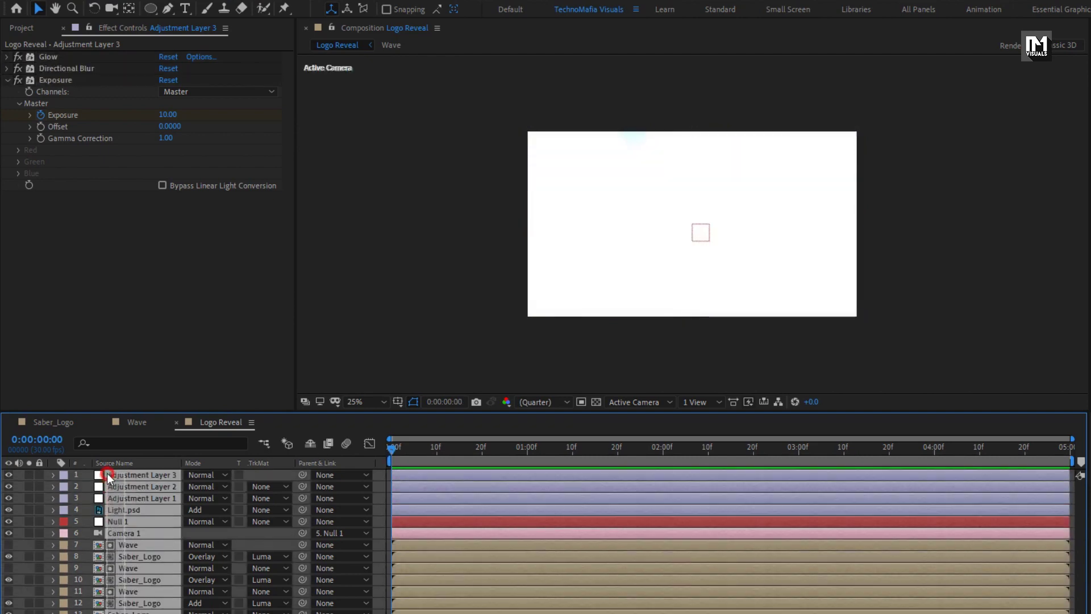
right_click(114, 472)
click(157, 411)
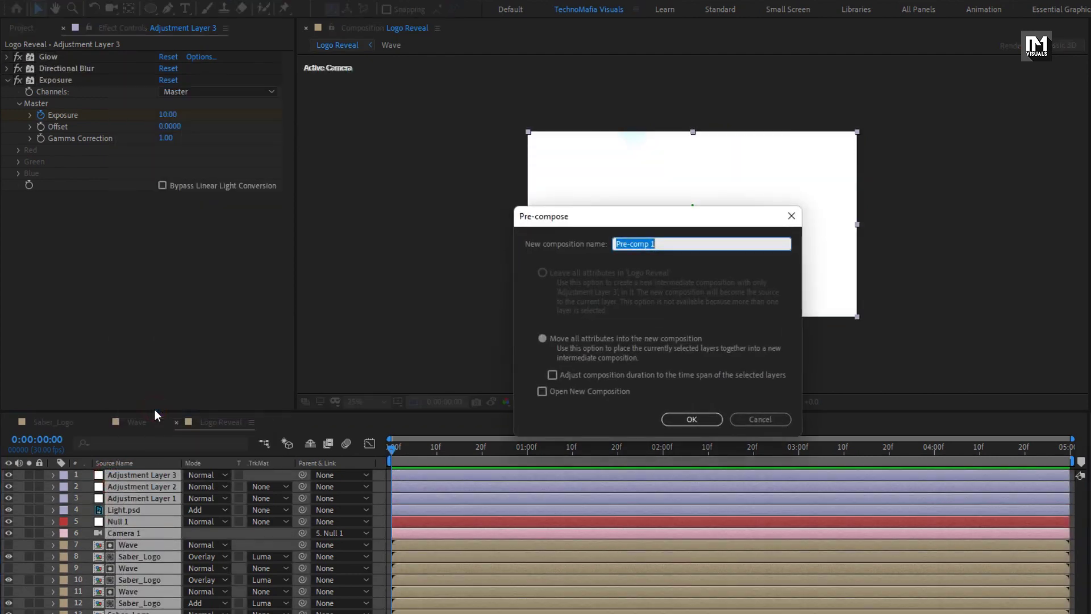
text(Main)
click(693, 418)
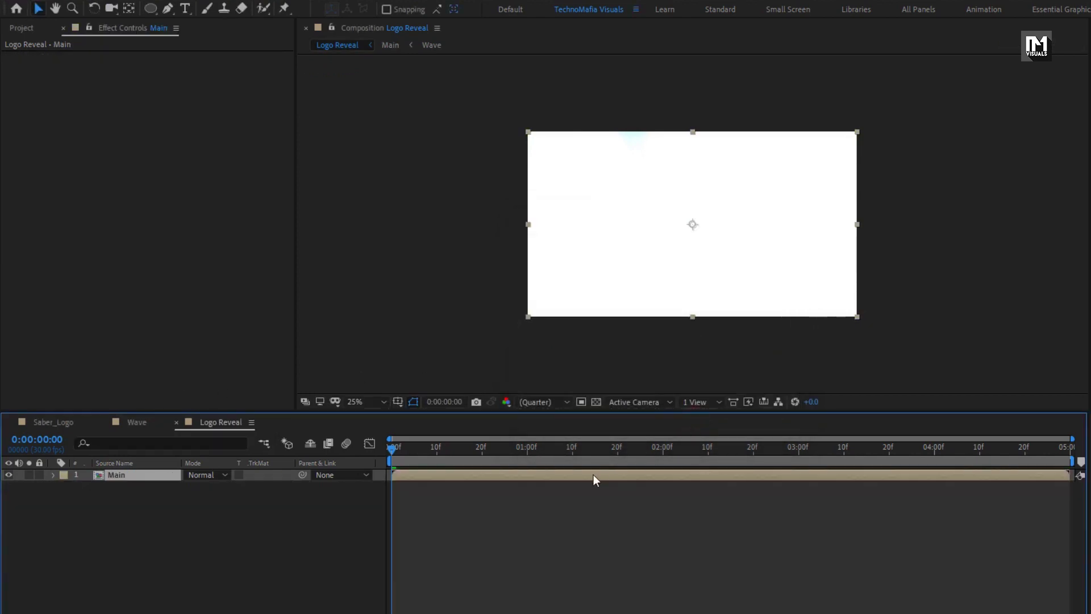
Add the expression wiggle(5,10) to the Main layer's Position property and return to the composition start
click(608, 448)
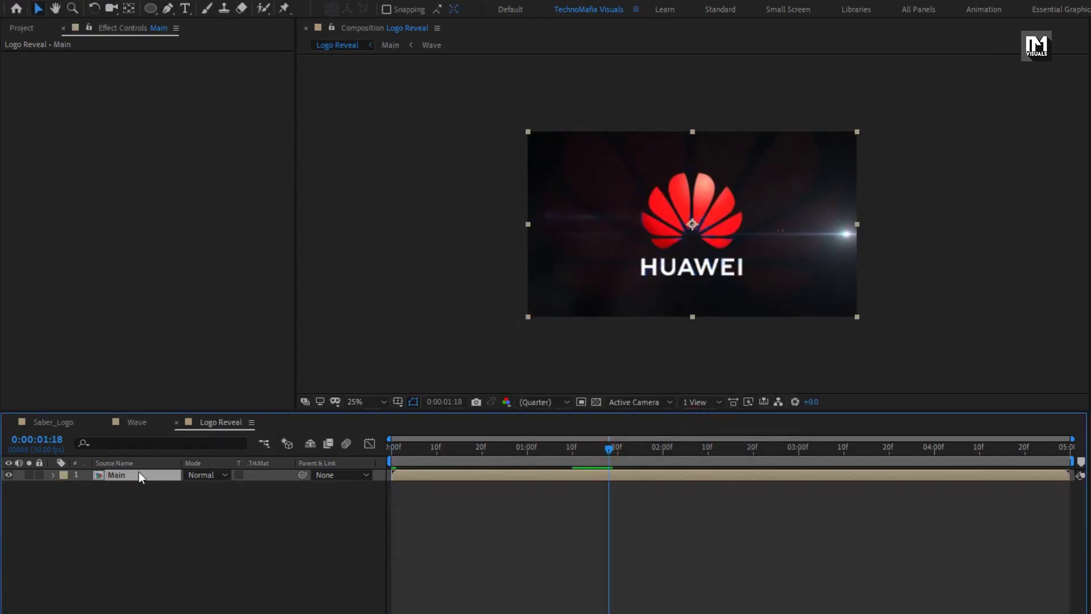
key(p)
key(alt)
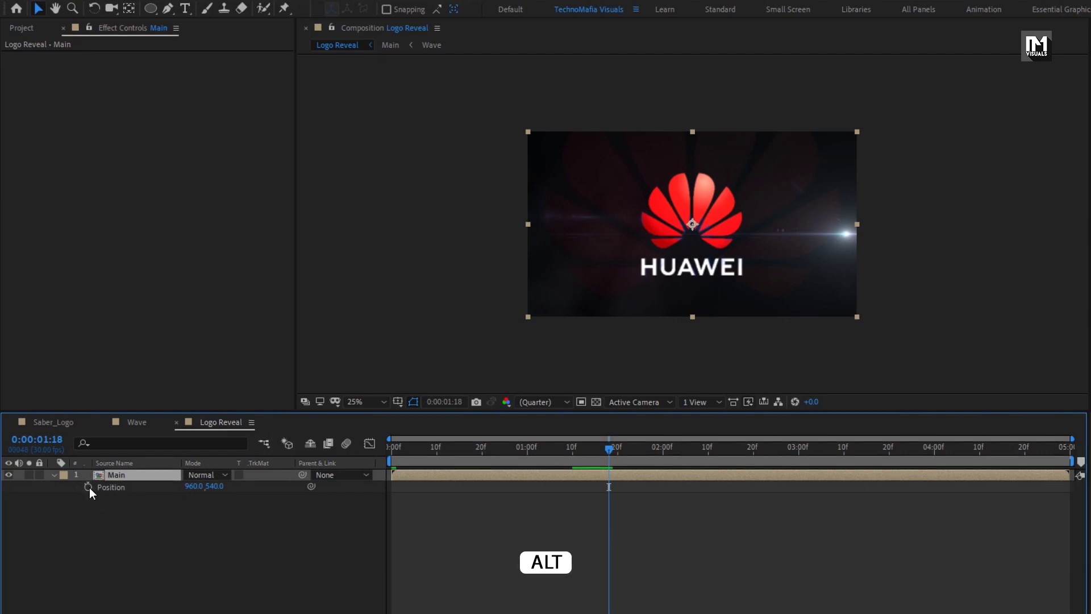
alt+click(88, 486)
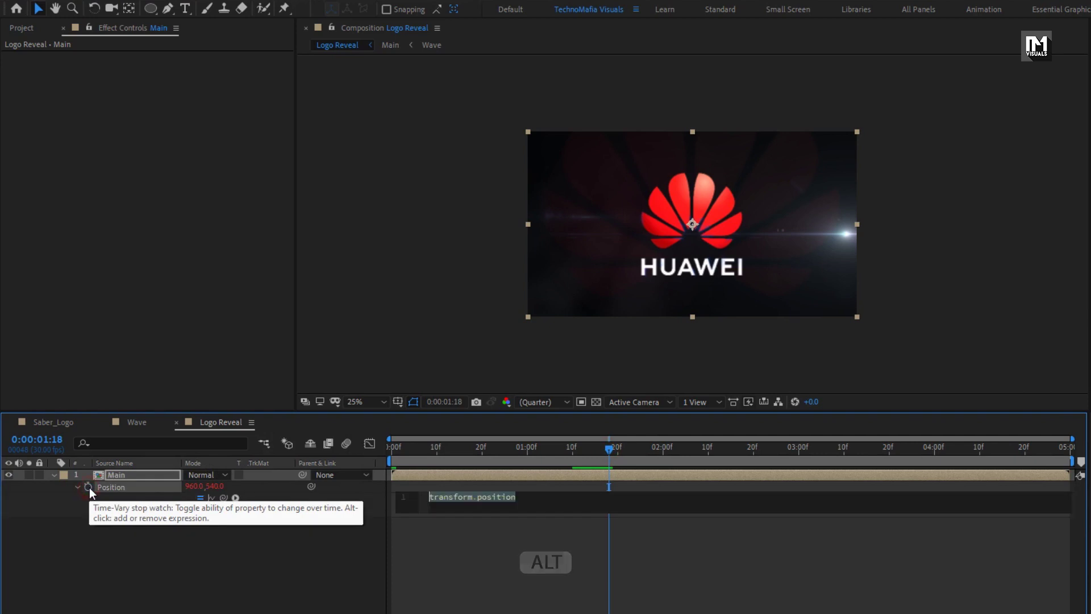
text(wig)
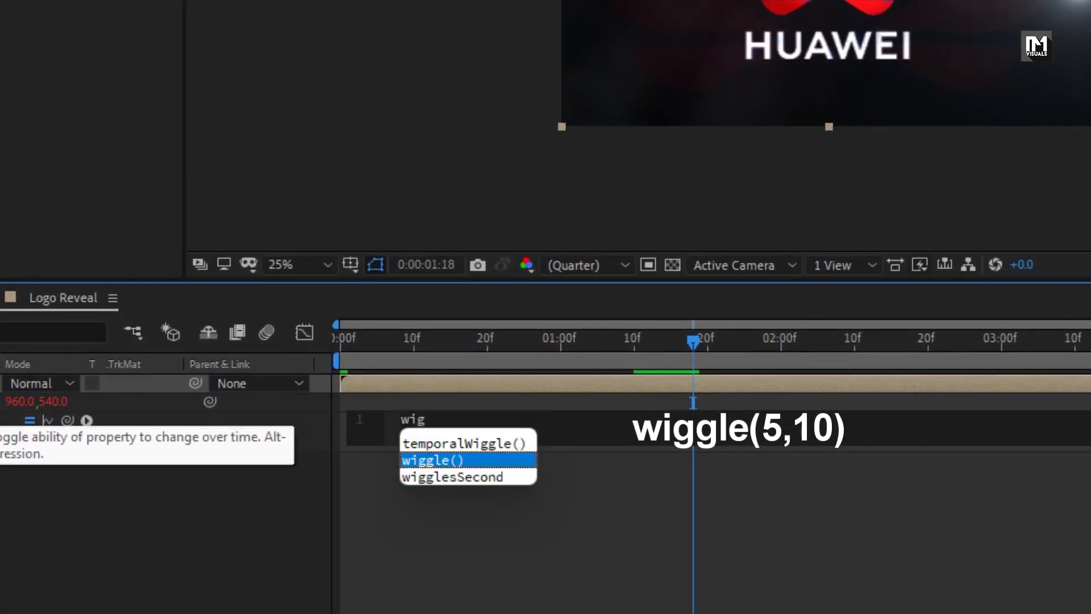
text(g)
key(Return)
text(5,1)
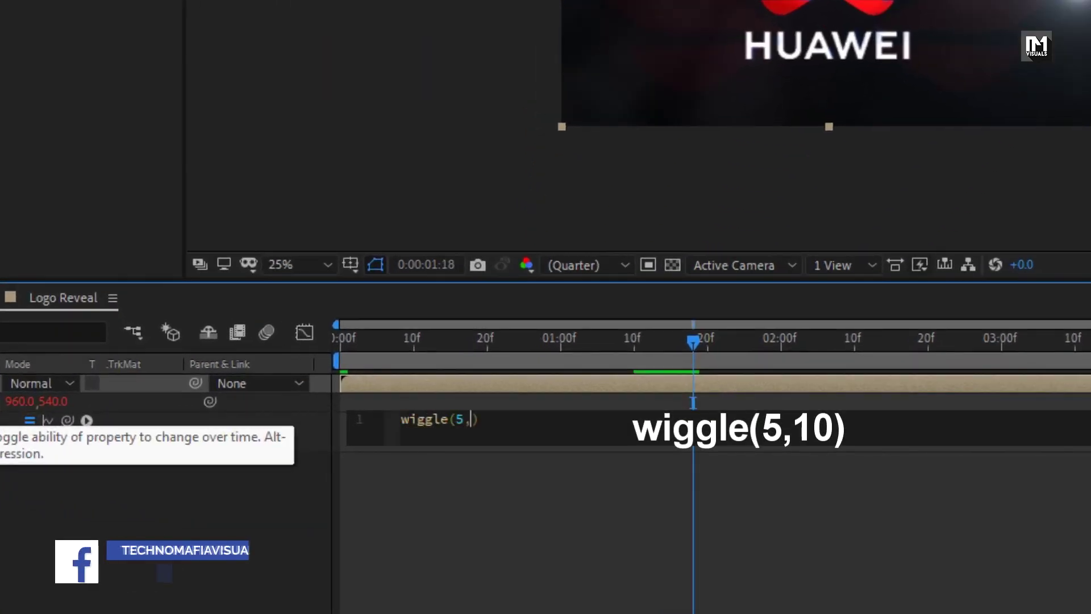
text(0)
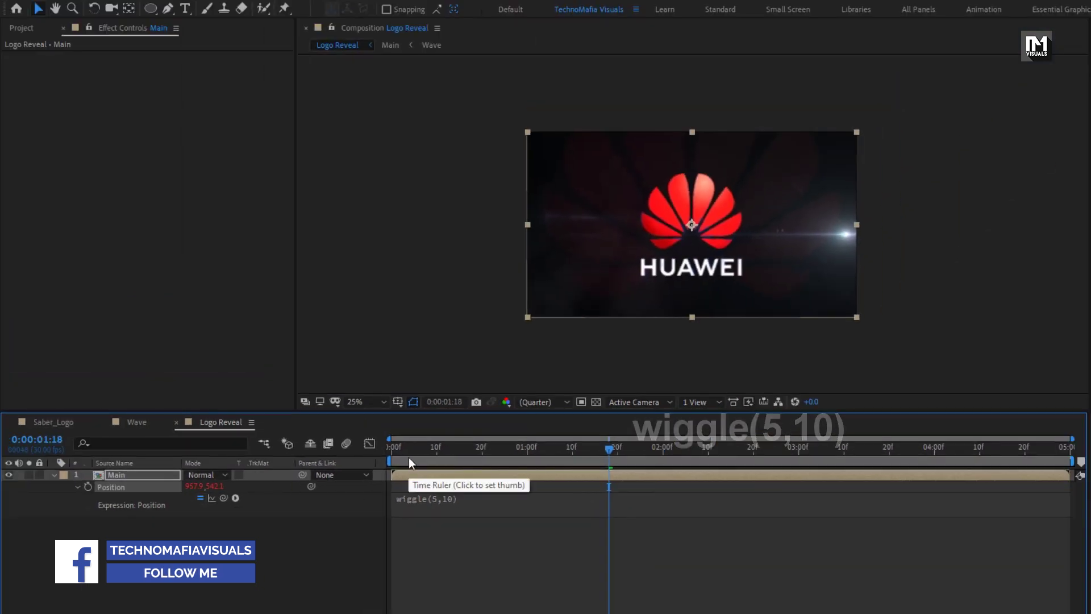
click(420, 450)
drag(421, 454, 391, 452)
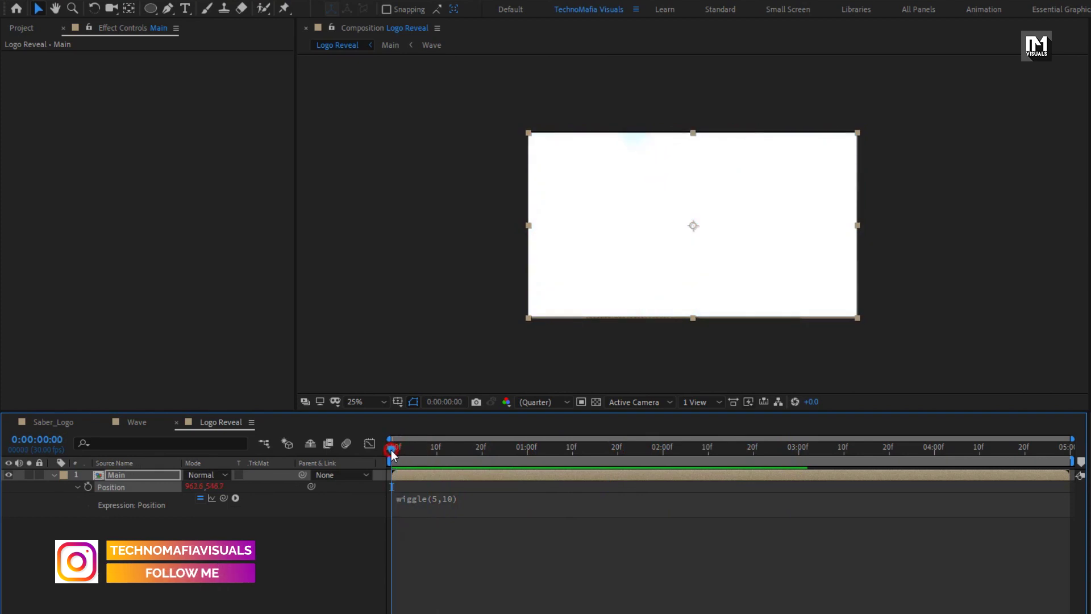
Change the Main layer's Position expression to wiggle(5,2) and play the composition from the start to check the shake
click(453, 500)
double_click(477, 497)
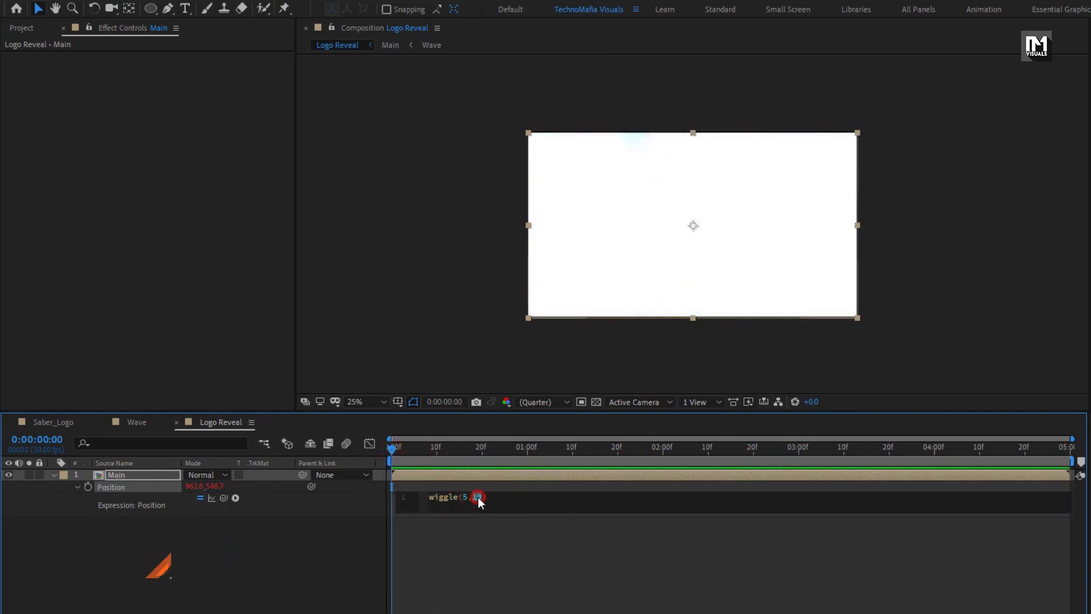
text(2)
key(KP_Enter)
click(389, 445)
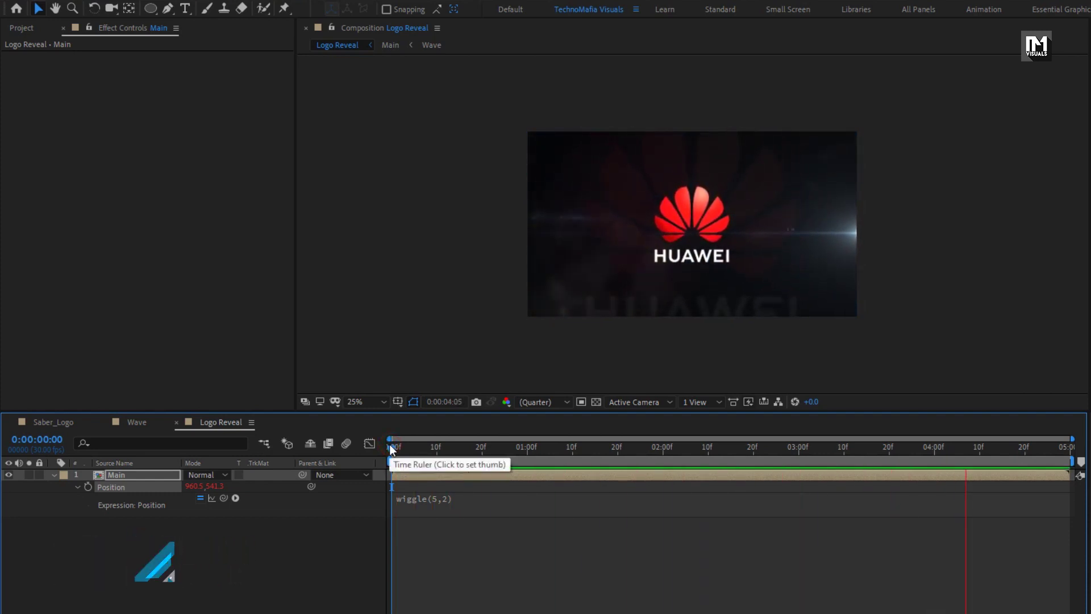
key(space)
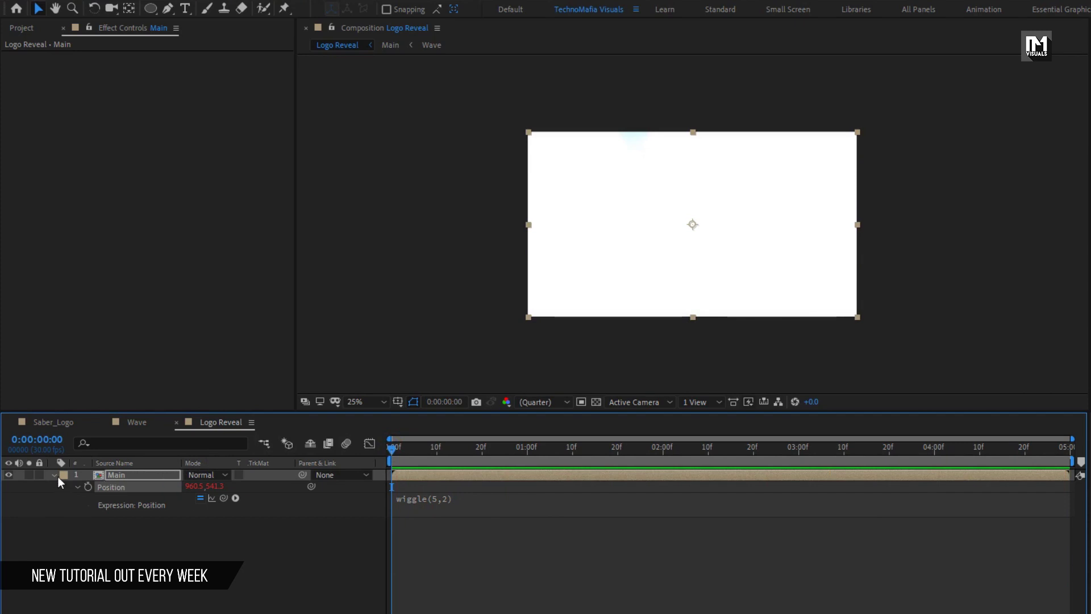
click(55, 475)
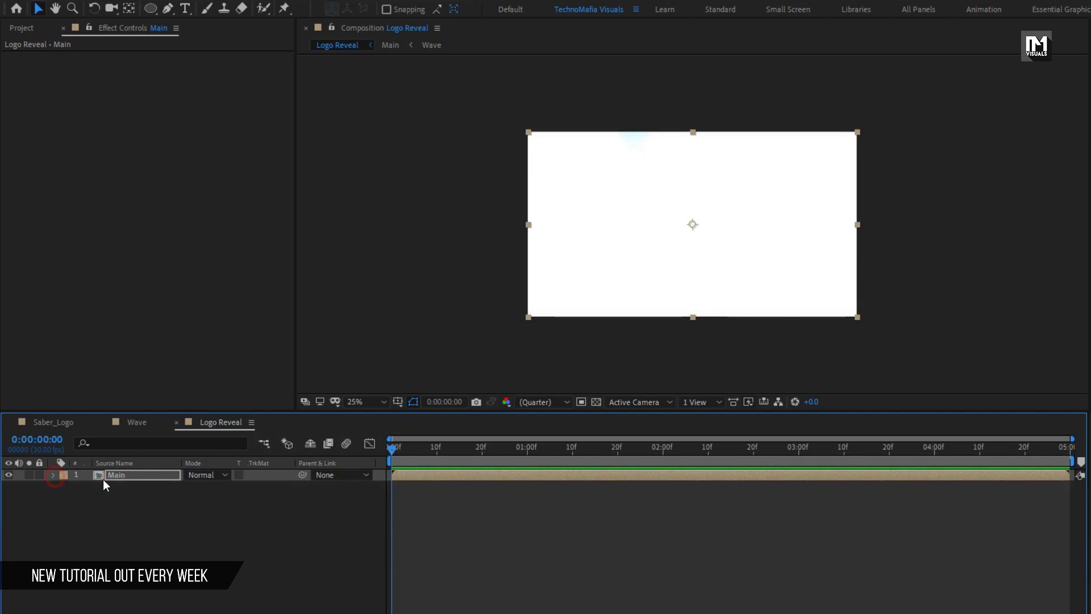
Find the Motion Tile effect and apply it to the Main layer
click(658, 448)
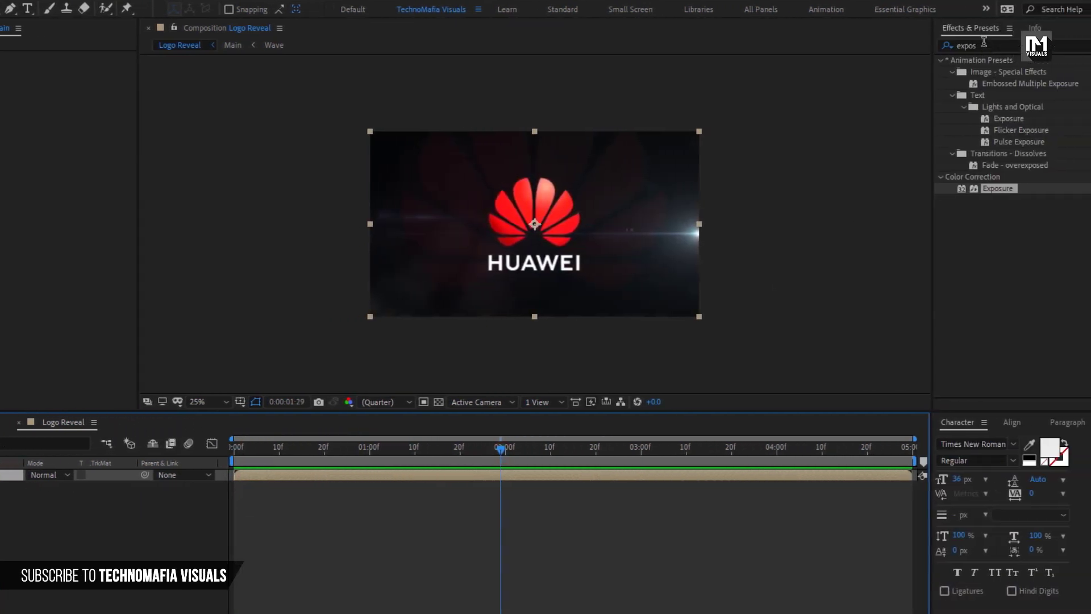
click(1074, 45)
text(moti)
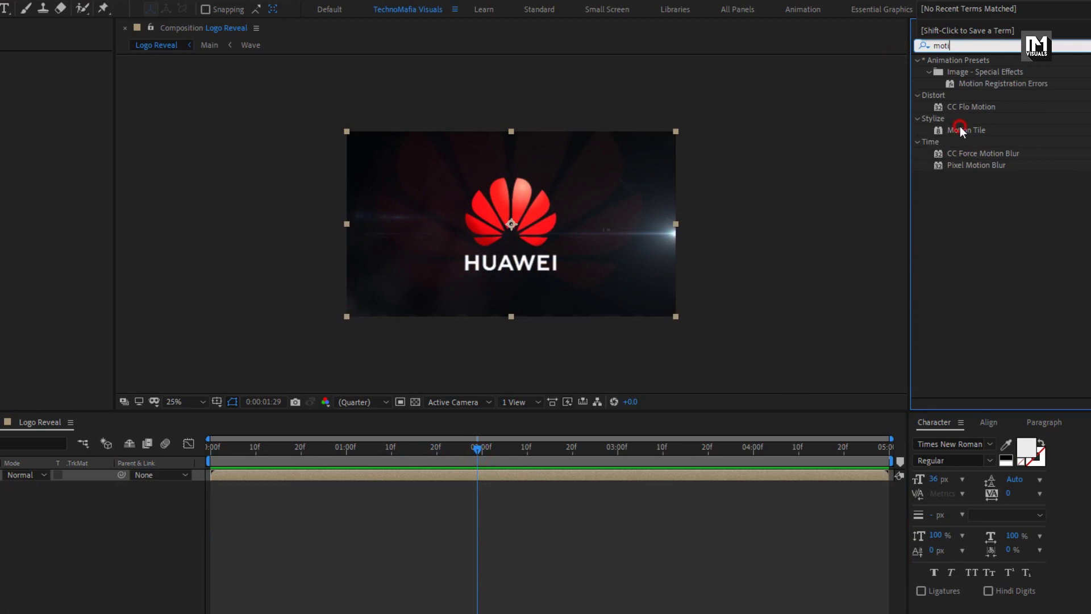
double_click(960, 129)
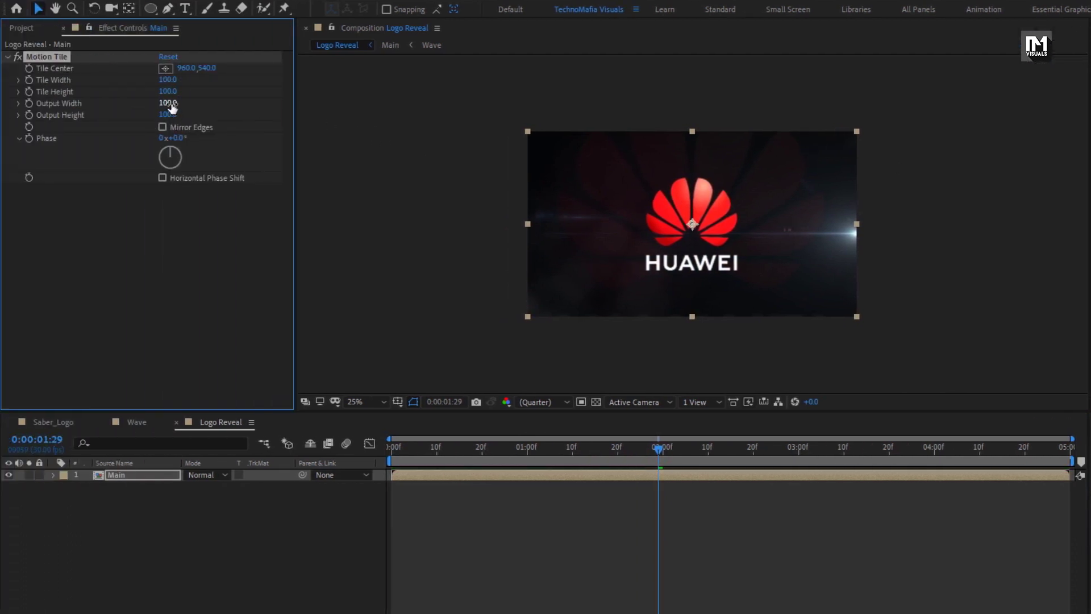
Set Motion Tile's Output Width and Output Height to 200, enable Mirror Edges, and scrub through the animation to check the frame edges
click(171, 105)
text(200)
click(161, 115)
drag(449, 449, 749, 448)
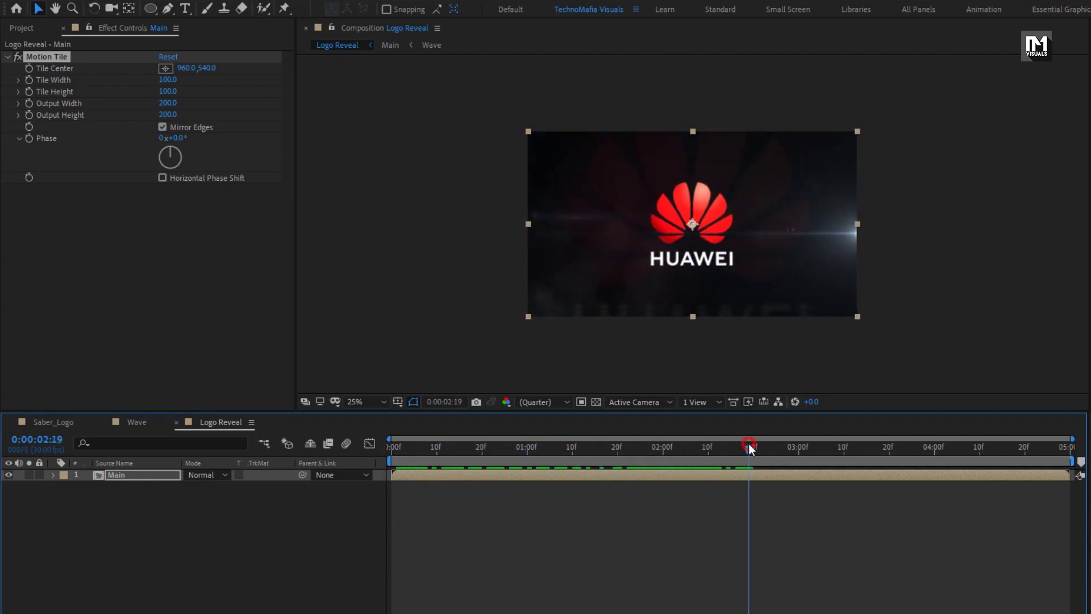
click(40, 580)
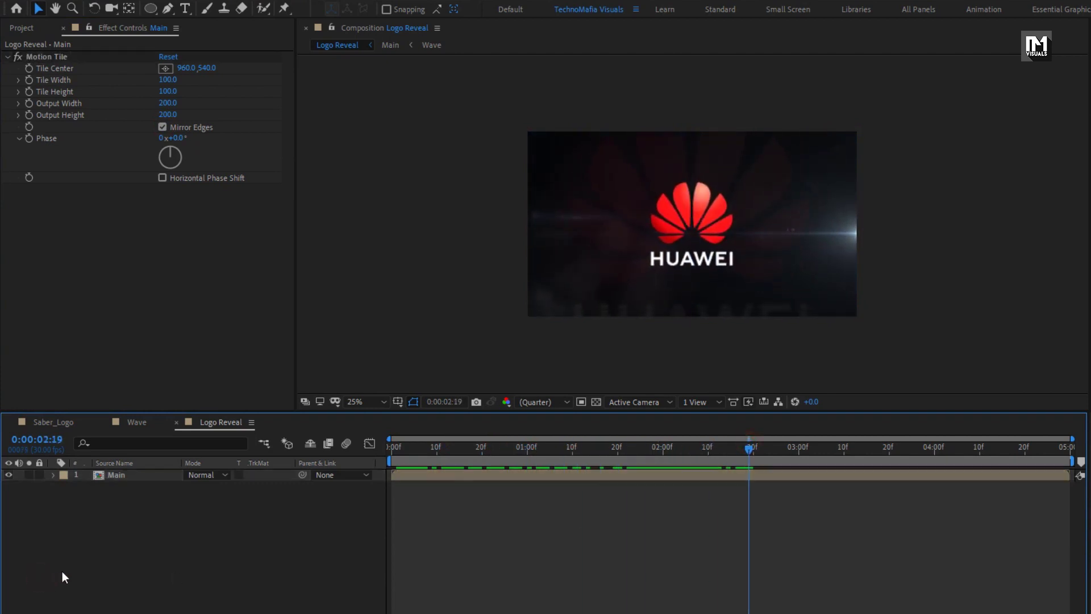
right_click(126, 550)
mouse_move(296, 394)
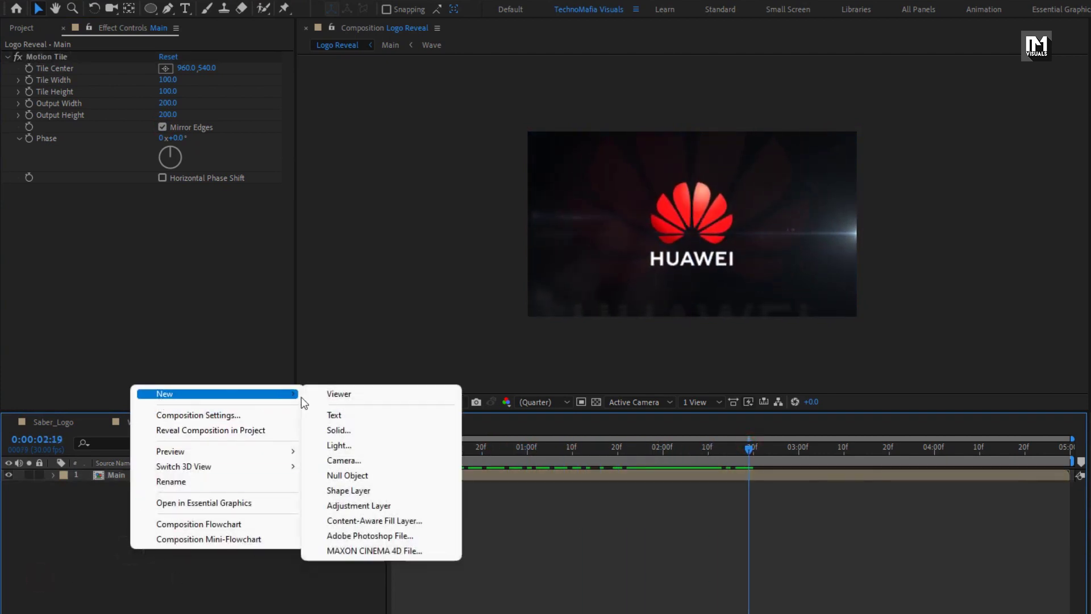
click(346, 436)
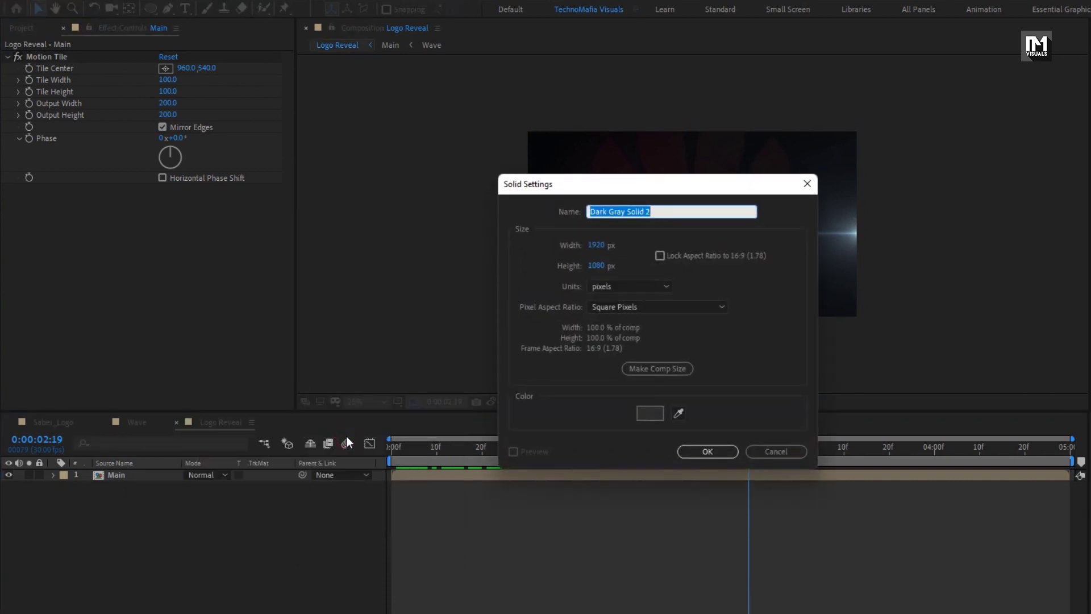
text(Fr)
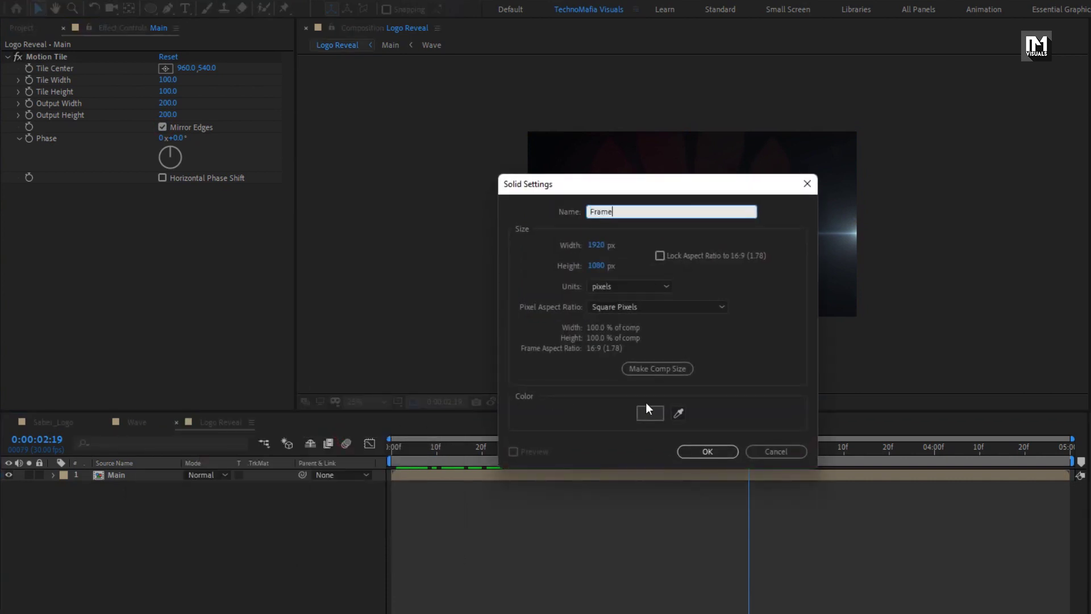
text(ame)
click(650, 410)
drag(653, 409, 677, 438)
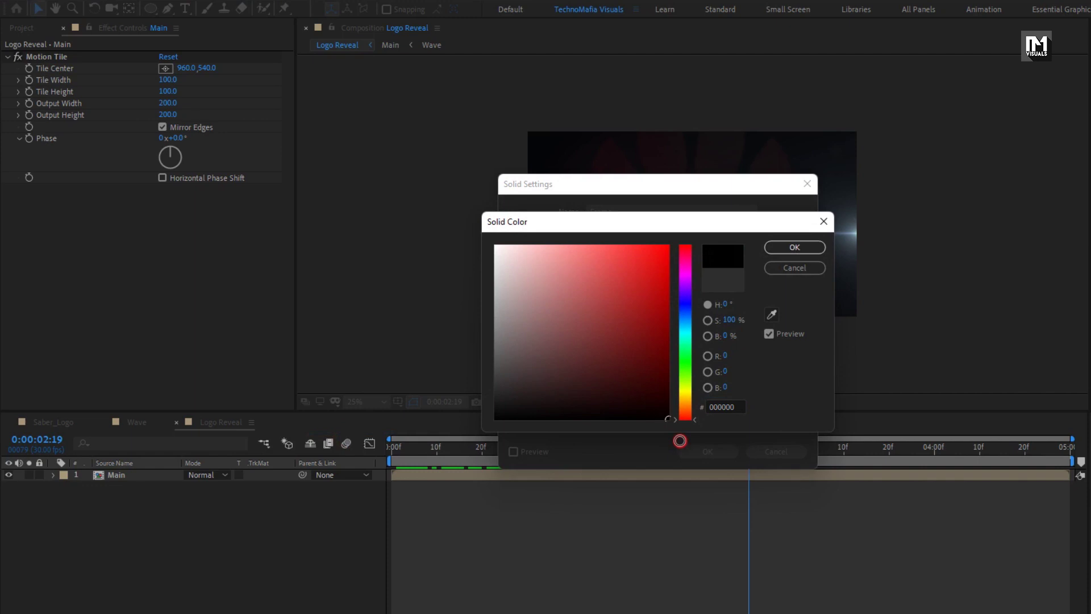
click(774, 249)
click(708, 451)
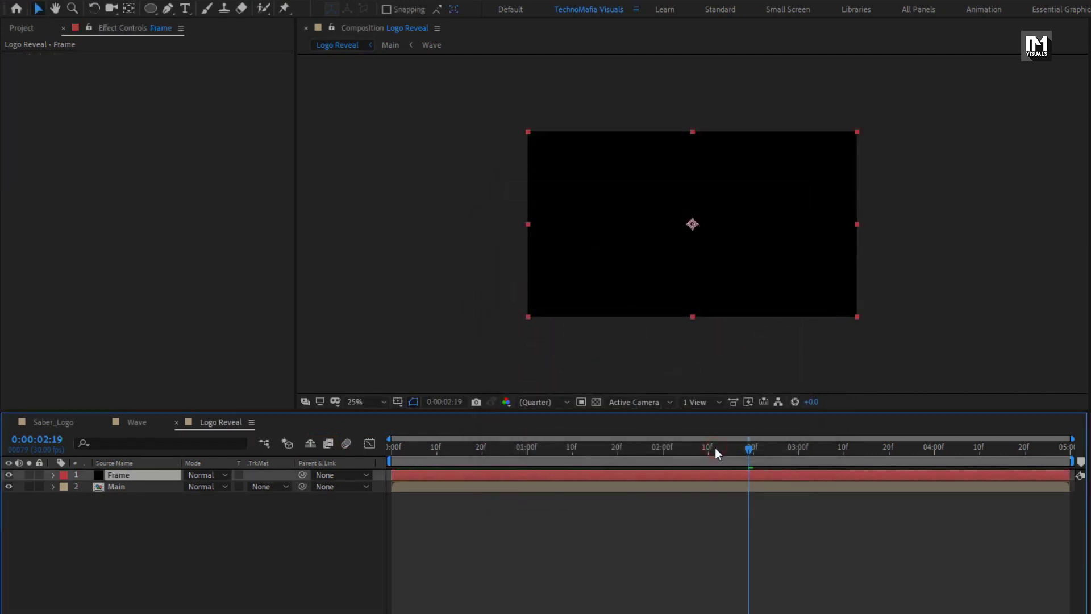
Add a rectangular mask covering the whole Frame layer
drag(152, 8, 215, 12)
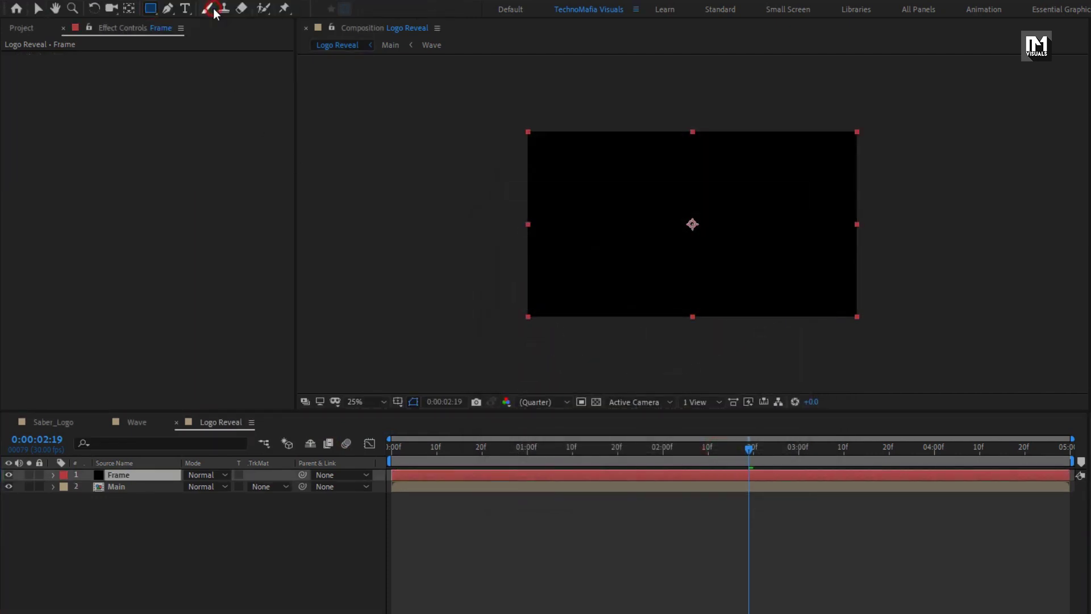
double_click(151, 8)
key(v)
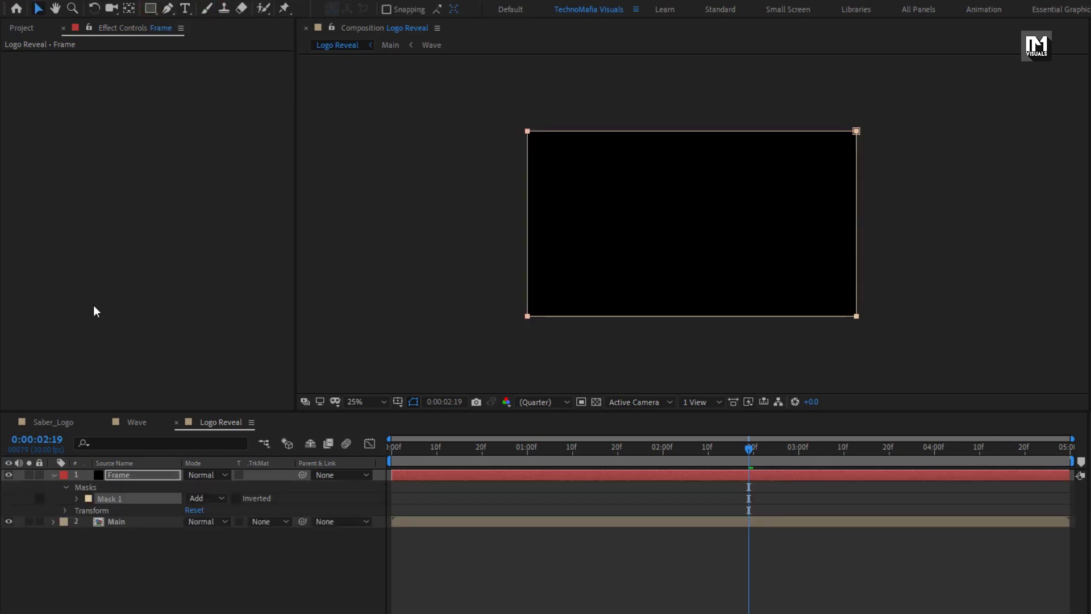
Set the Frame mask's bounding box to 10% top and 90% bottom, and invert the mask to form letterbox bars
click(78, 499)
click(196, 510)
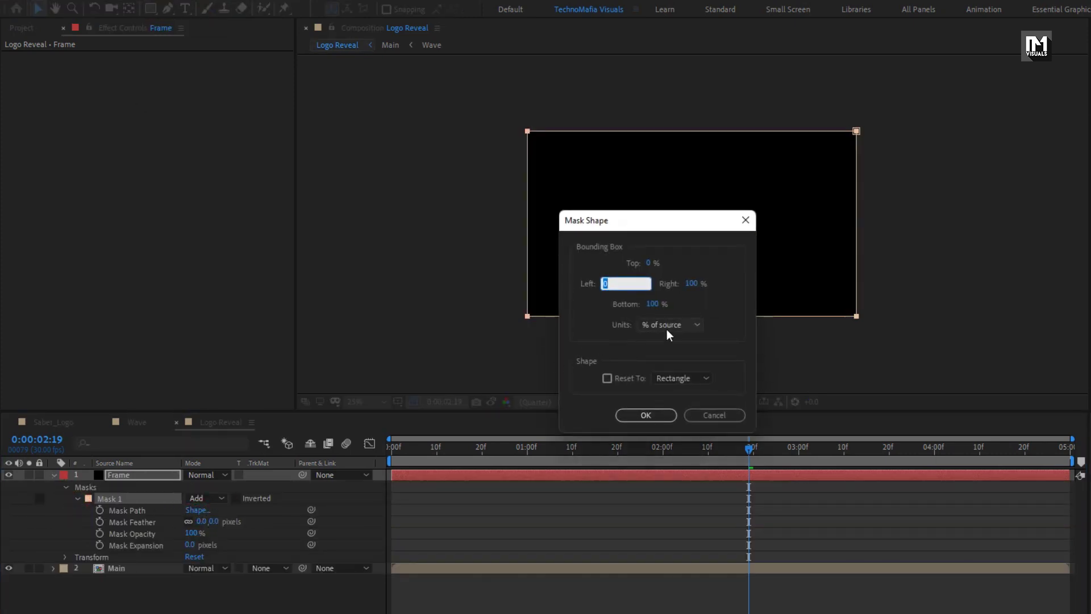
click(648, 264)
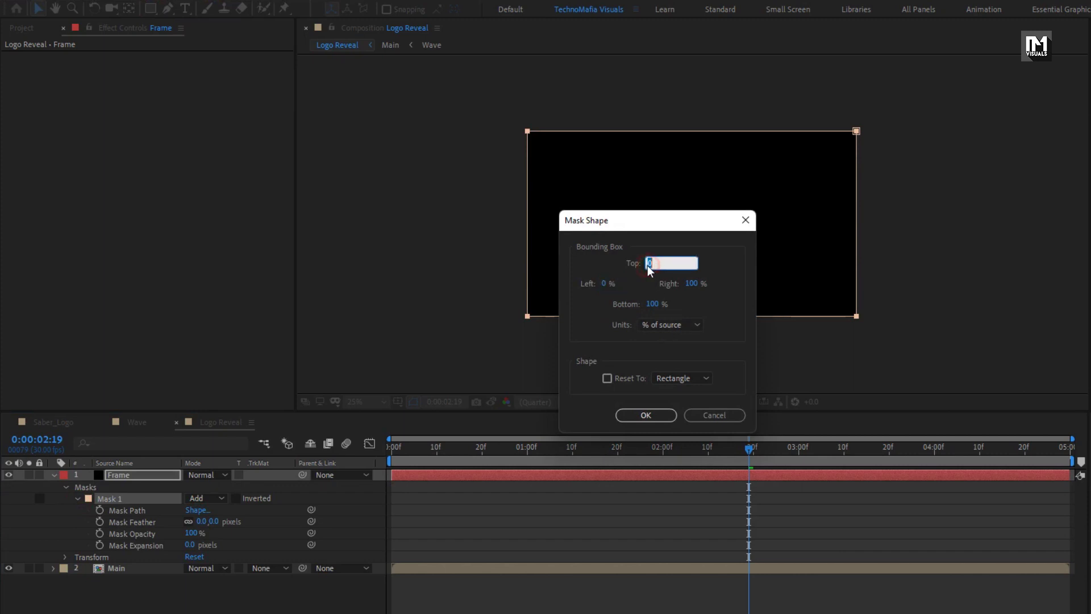
click(644, 310)
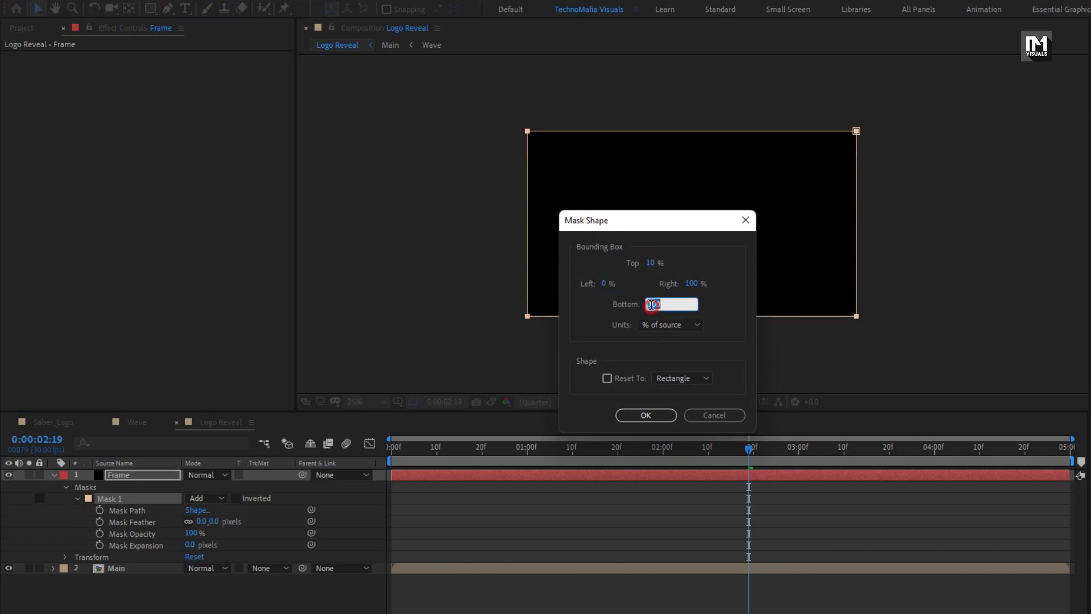
text(90)
click(641, 411)
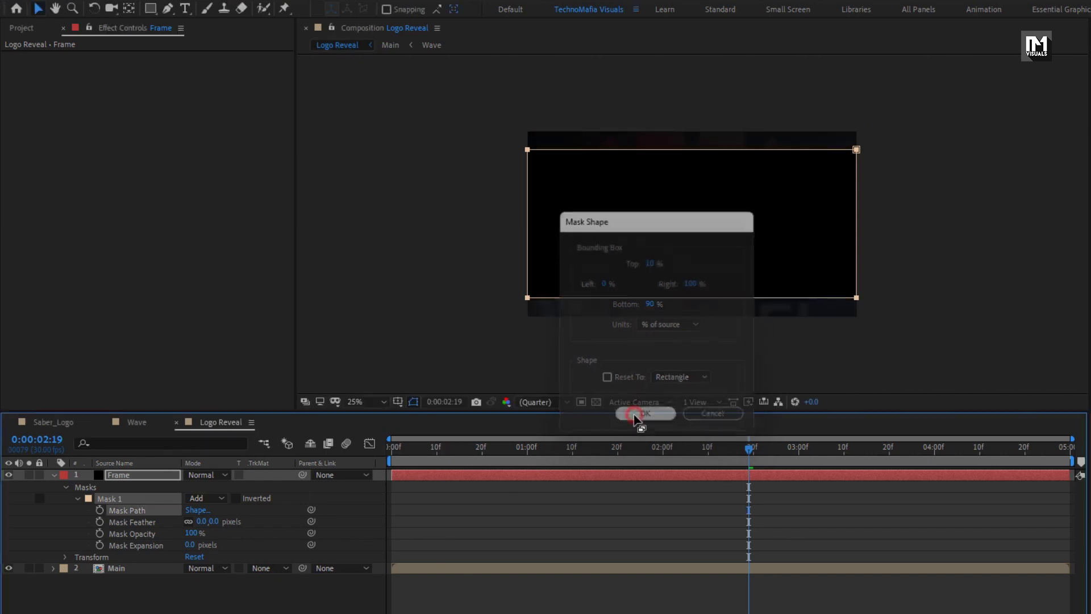
click(235, 498)
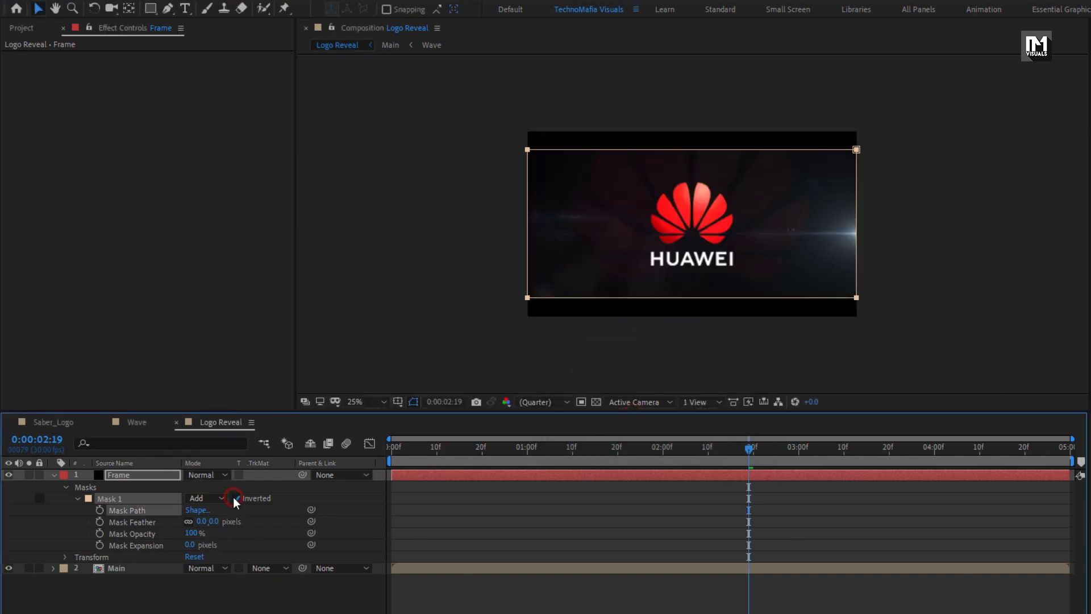
click(56, 476)
Play the Logo Reveal composition from 0:00:00:00 to check the animation inside the letterbox frame
click(129, 535)
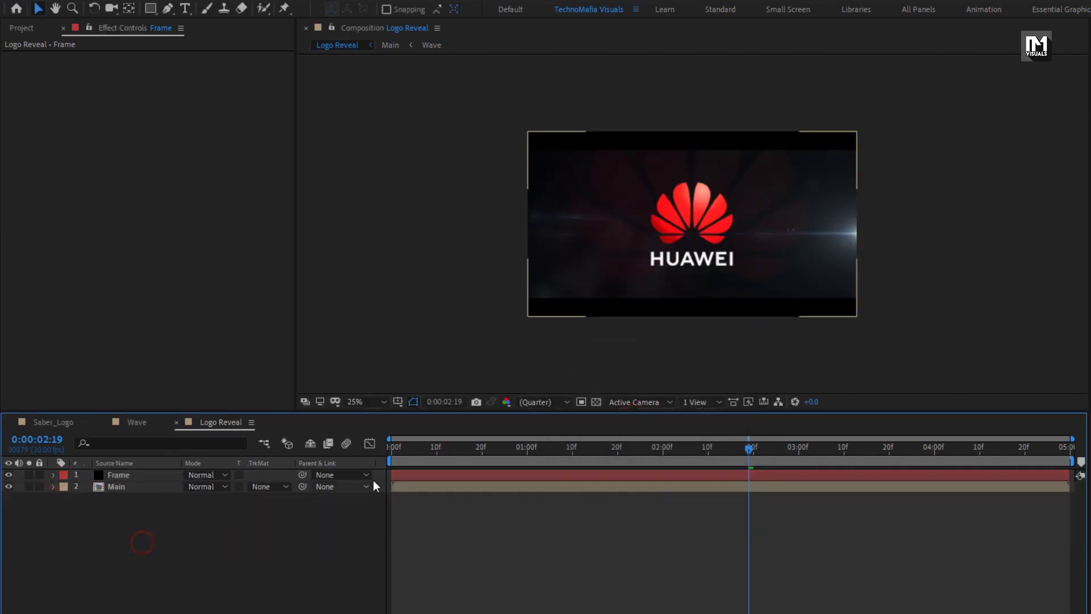
click(389, 448)
key(space)
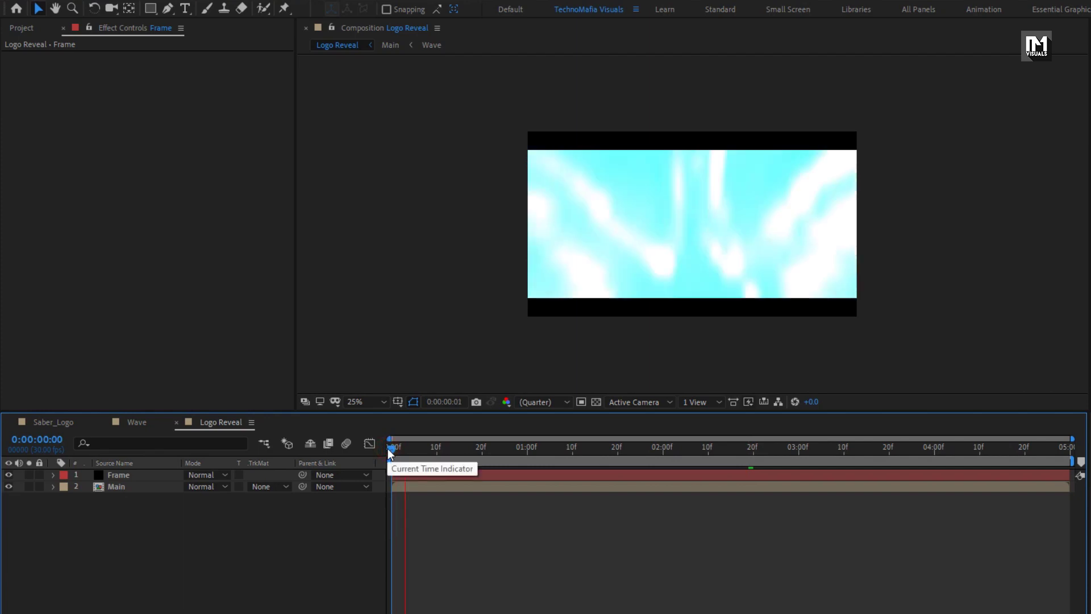